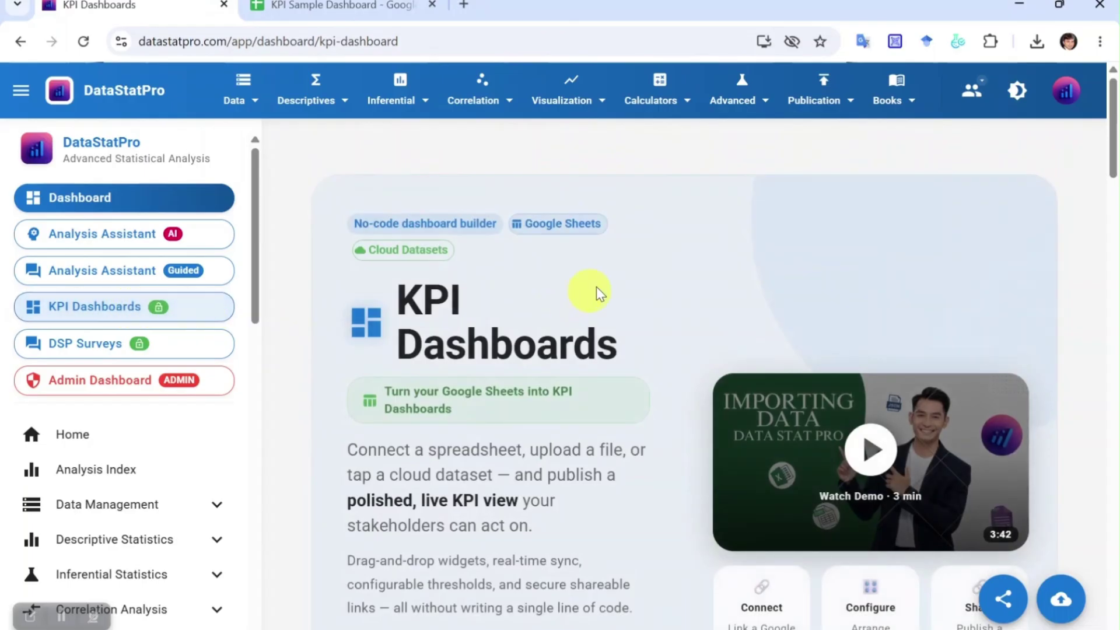
Read the KPI Dashboards introduction and open the Dashboard Manager
scroll(616, 272, "down", 3)
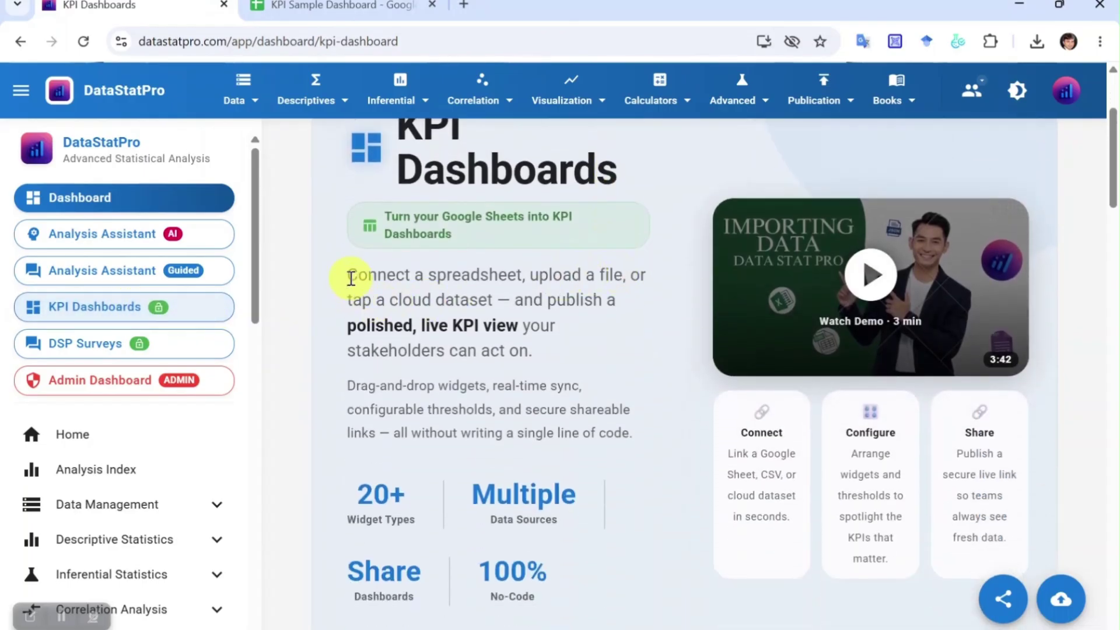
left_click_drag(413, 280, 640, 350)
scroll(635, 348, "down", 5)
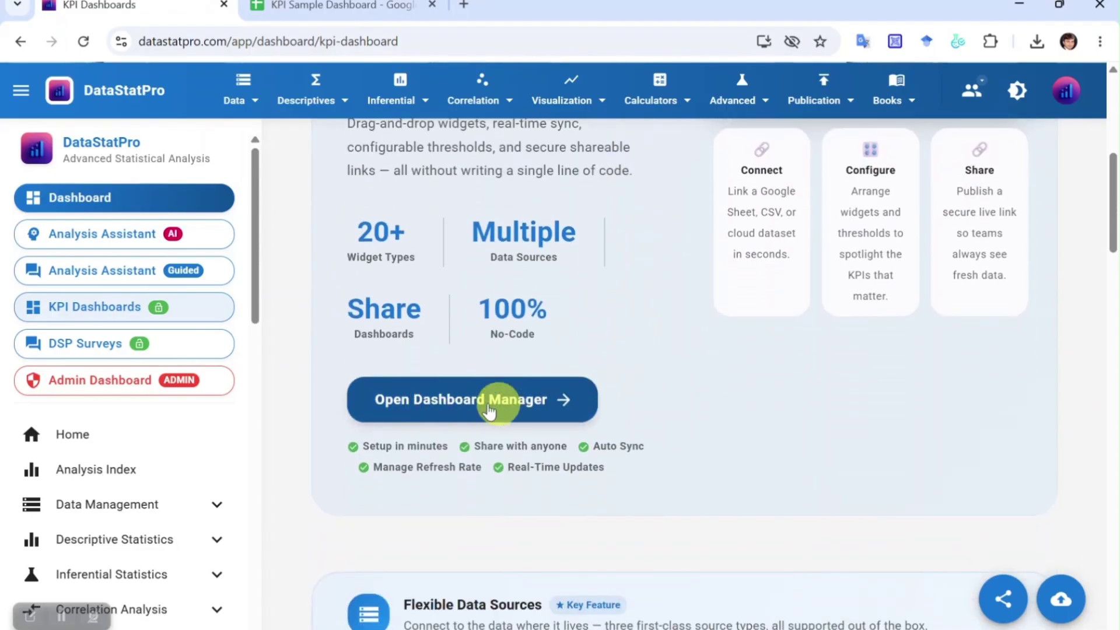
left_click(509, 413)
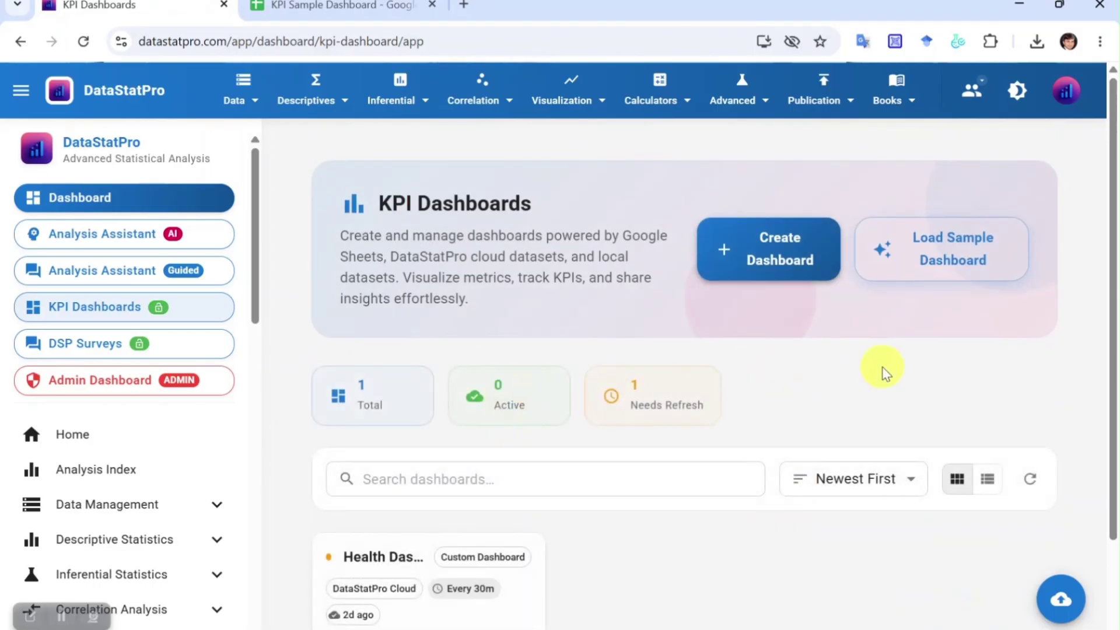
Look over the KPI Dashboards overview and start creating a new dashboard
scroll(880, 363, "down", 2)
scroll(878, 358, "up", 2)
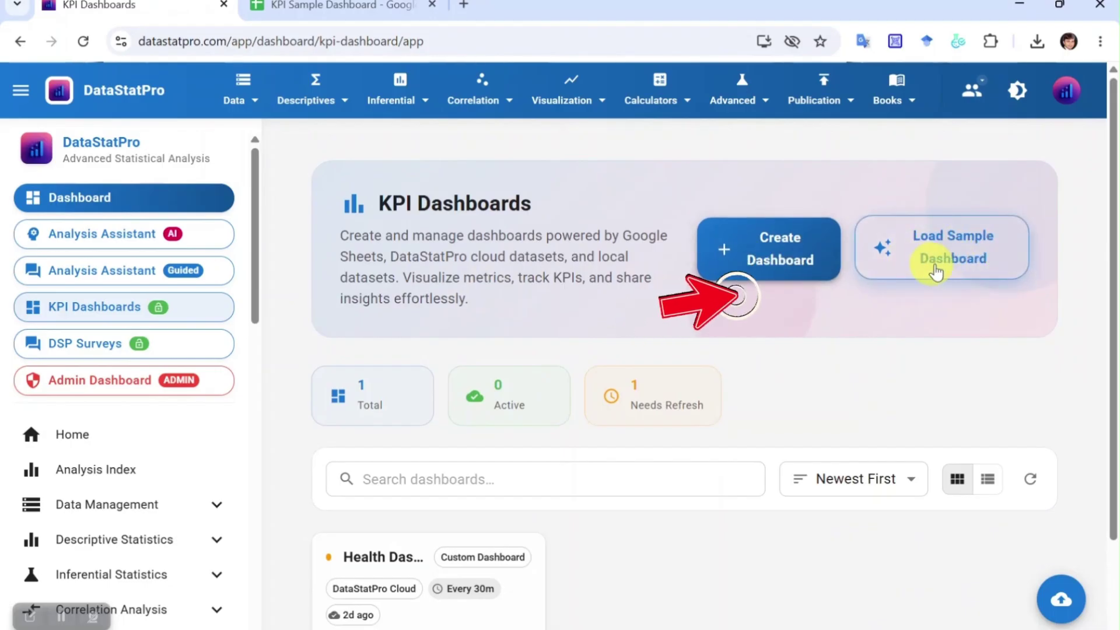
scroll(819, 329, "down", 2)
scroll(820, 329, "up", 2)
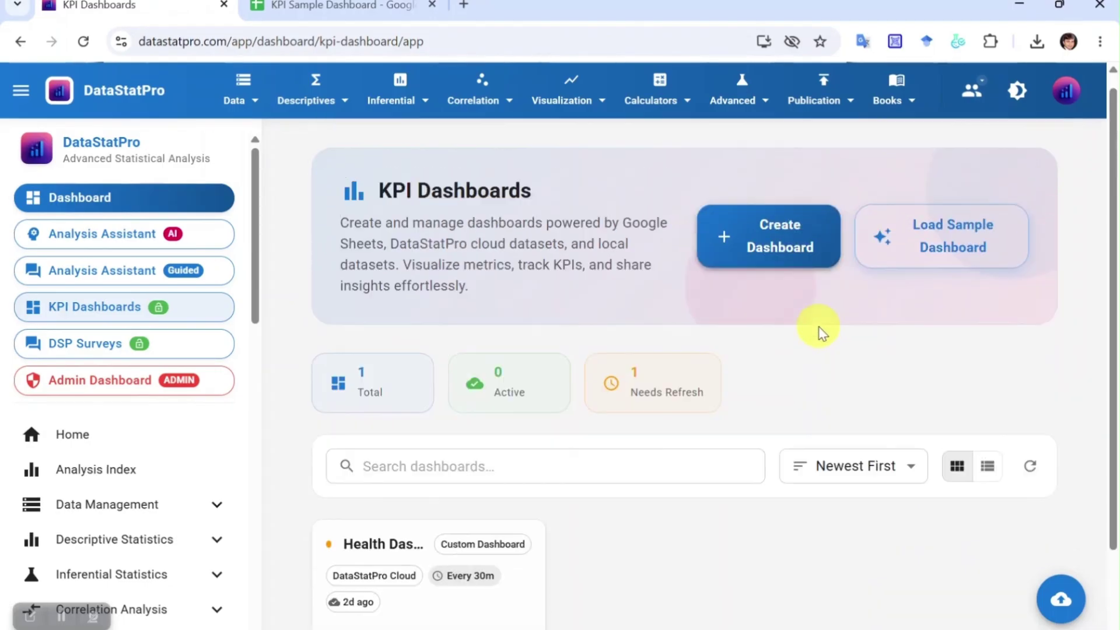
left_click(779, 259)
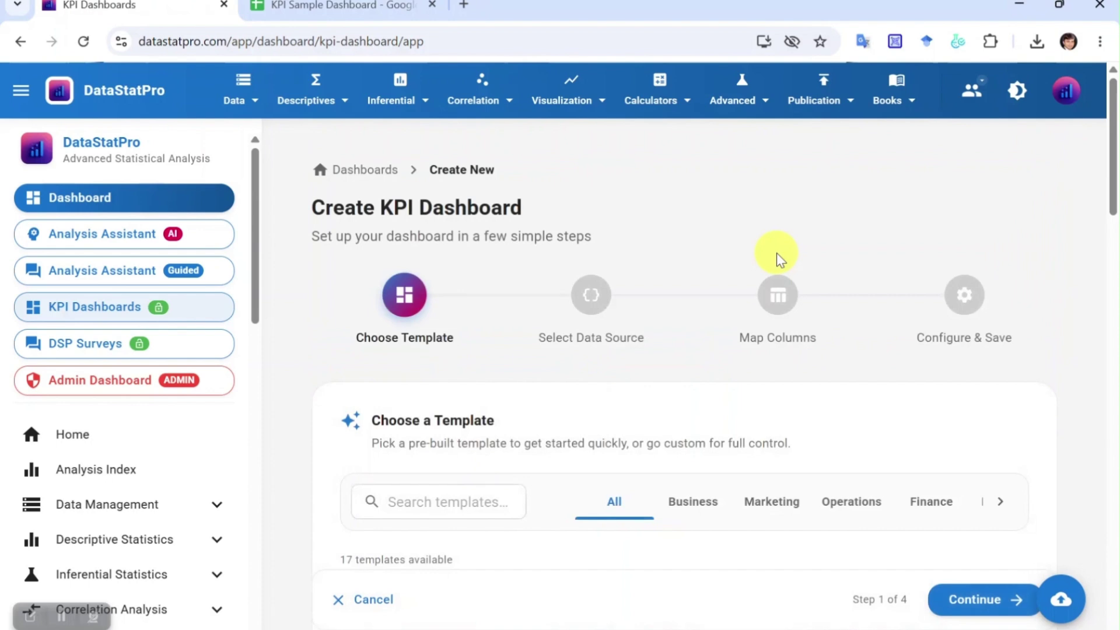
Examine the available dashboard templates, from Custom Dashboard and Sales Performance through to Executive Overview
scroll(728, 326, "down", 2)
scroll(728, 326, "down", 2)
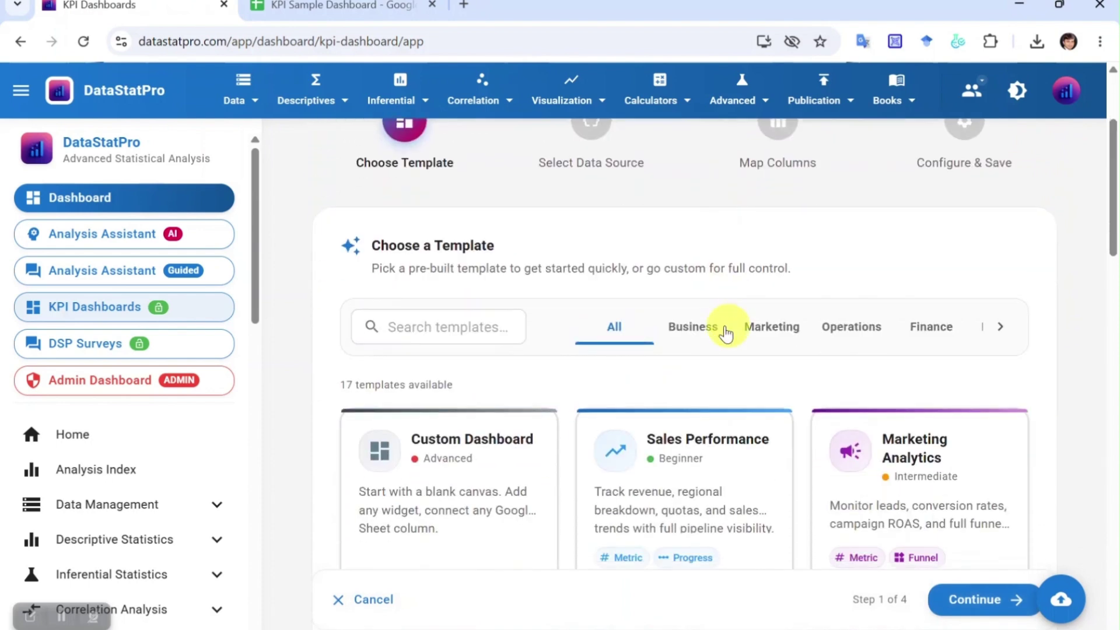
left_click_drag(375, 244, 870, 275)
scroll(828, 267, "up", 2)
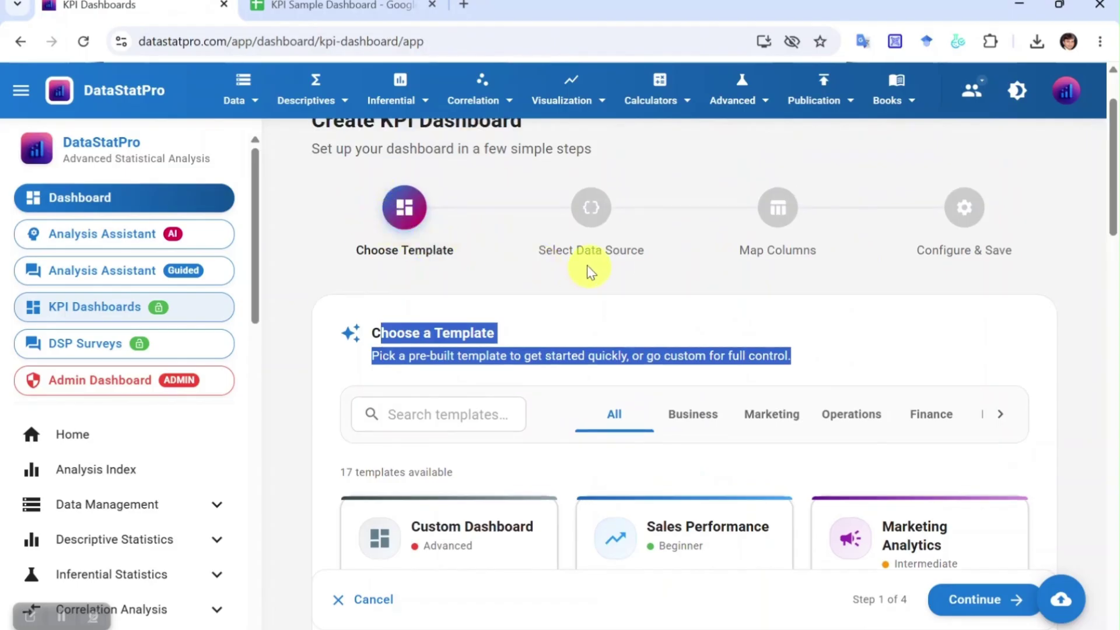
scroll(892, 320, "down", 4)
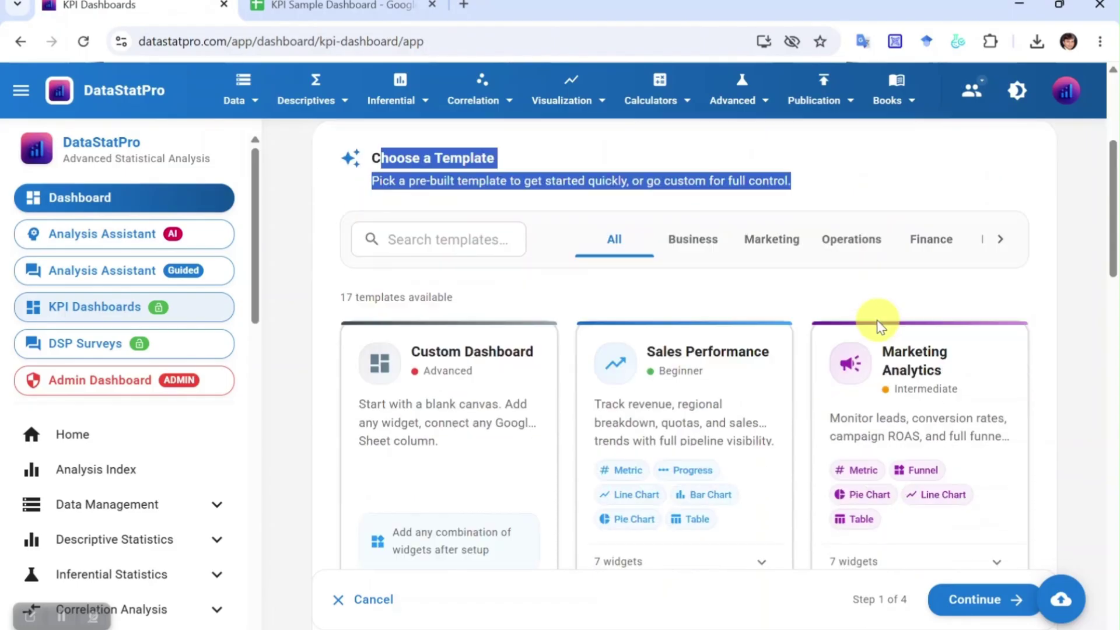
scroll(645, 230, "down", 2)
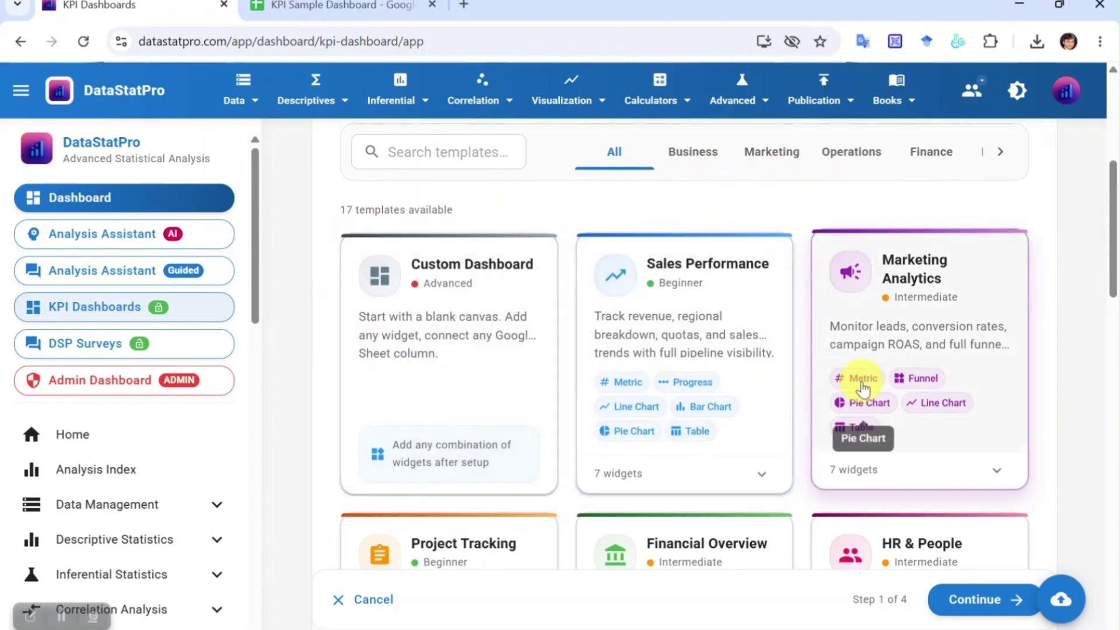
scroll(849, 379, "down", 4)
scroll(918, 470, "down", 8)
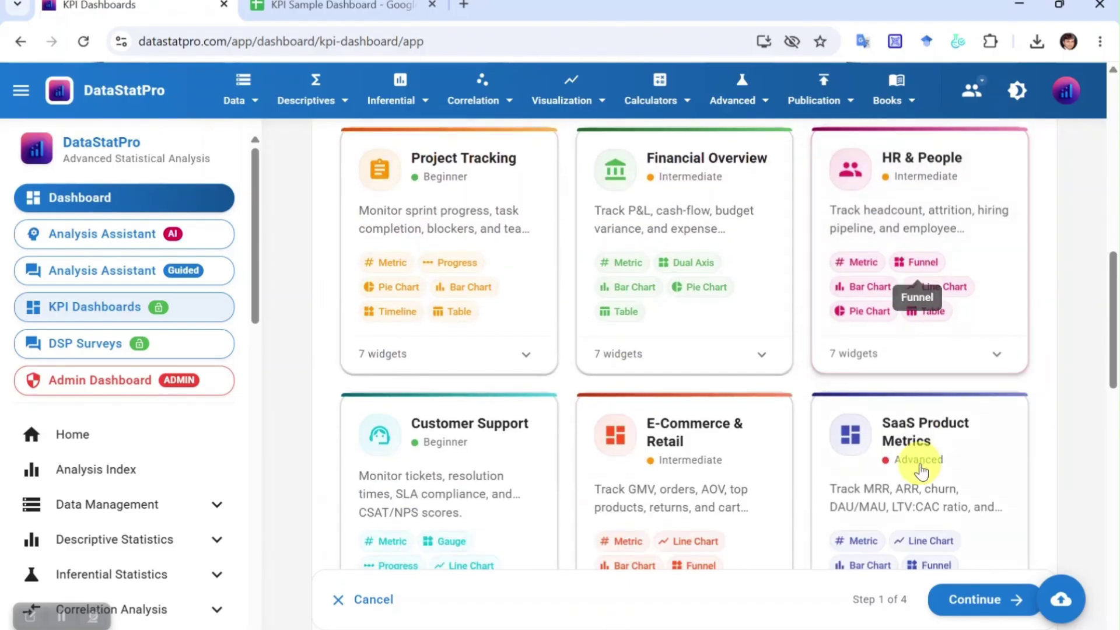
scroll(911, 447, "down", 11)
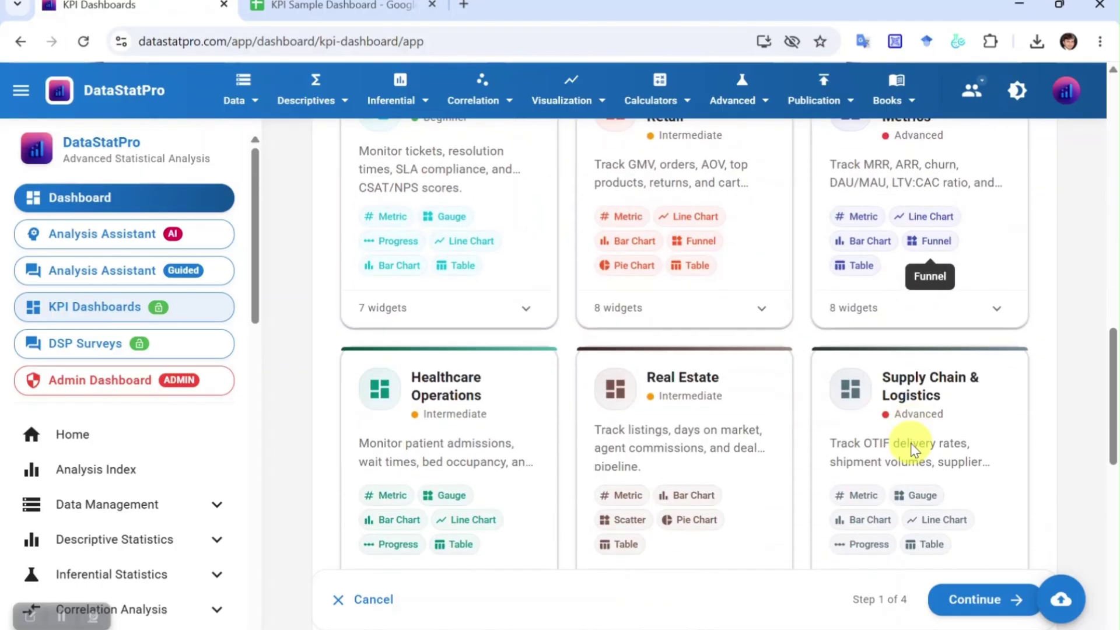
scroll(912, 449, "down", 7)
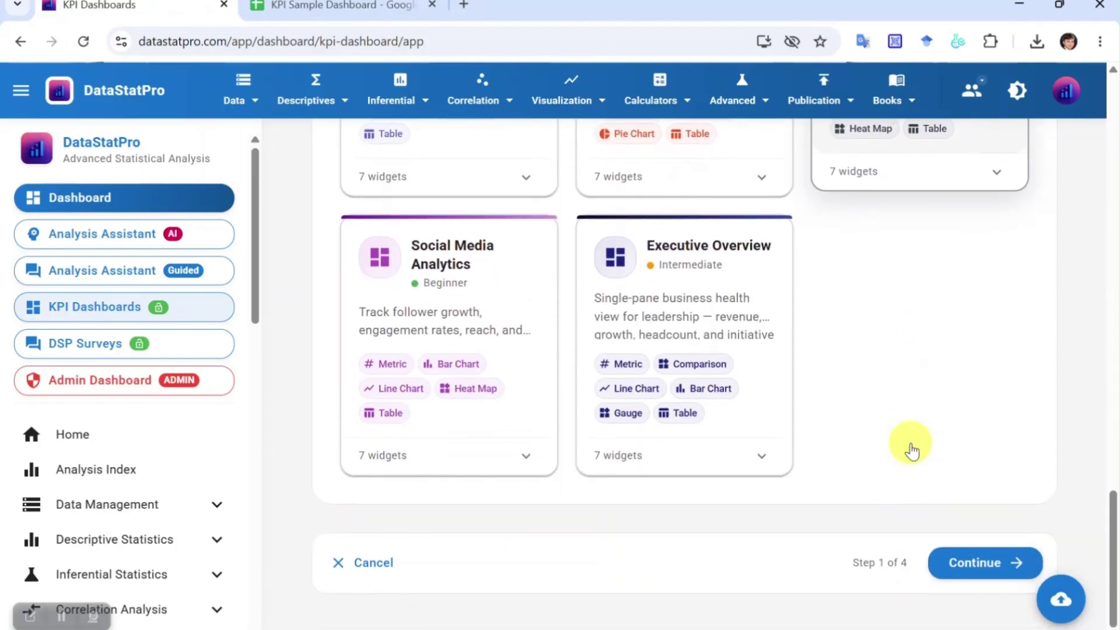
scroll(912, 449, "up", 12)
scroll(912, 449, "up", 14)
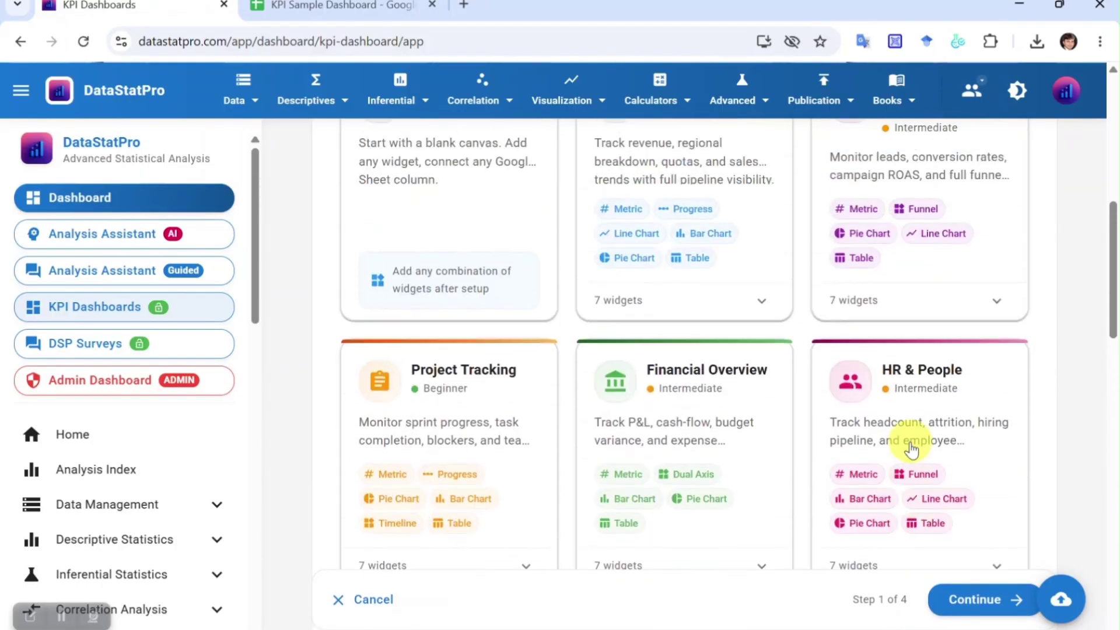
Choose the Custom Dashboard template, review the data source types, and select Google Sheets as the source
left_click(440, 370)
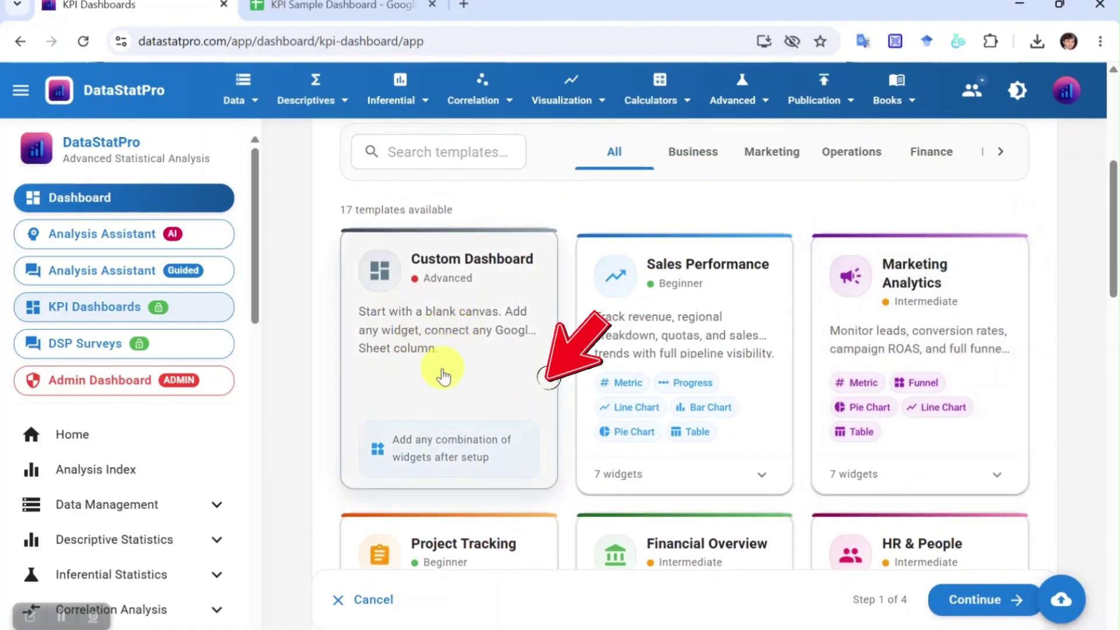
scroll(610, 321, "up", 2)
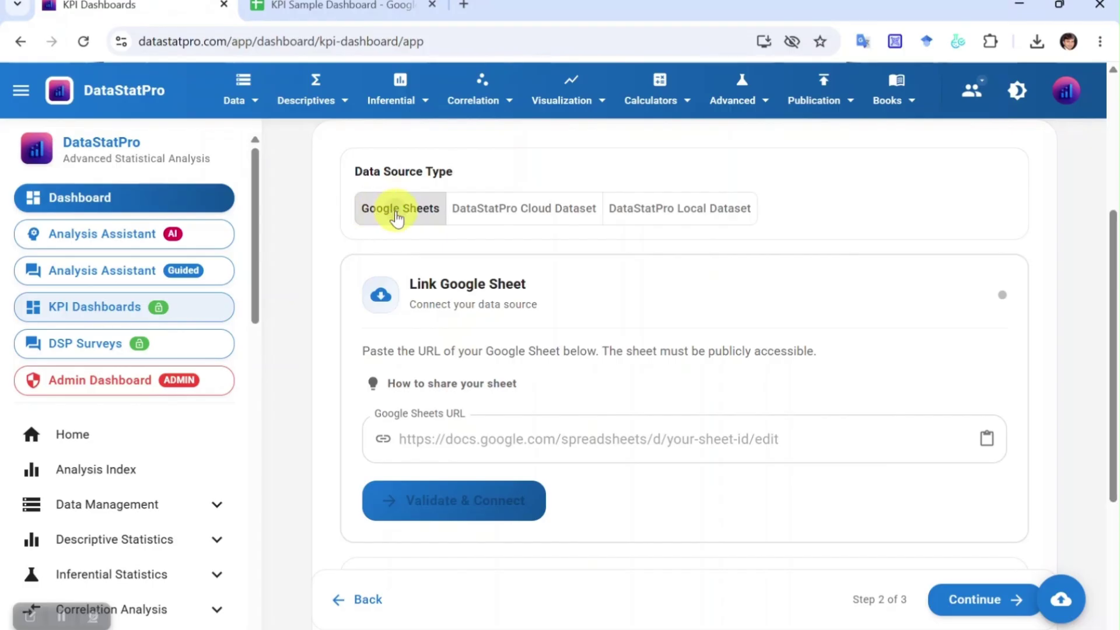
left_click(523, 216)
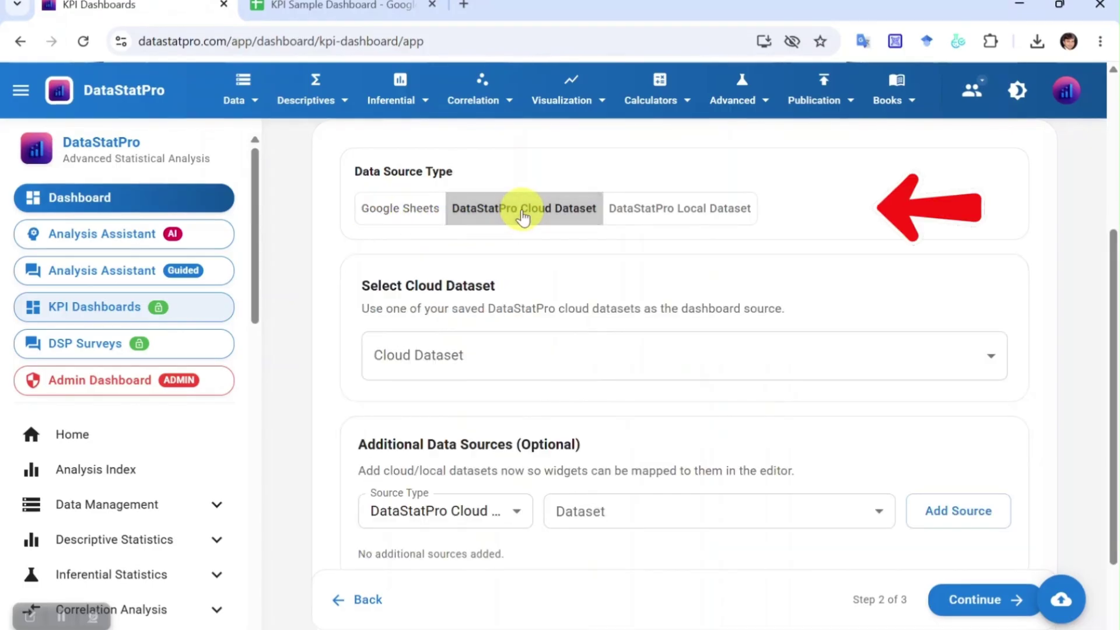
left_click(677, 214)
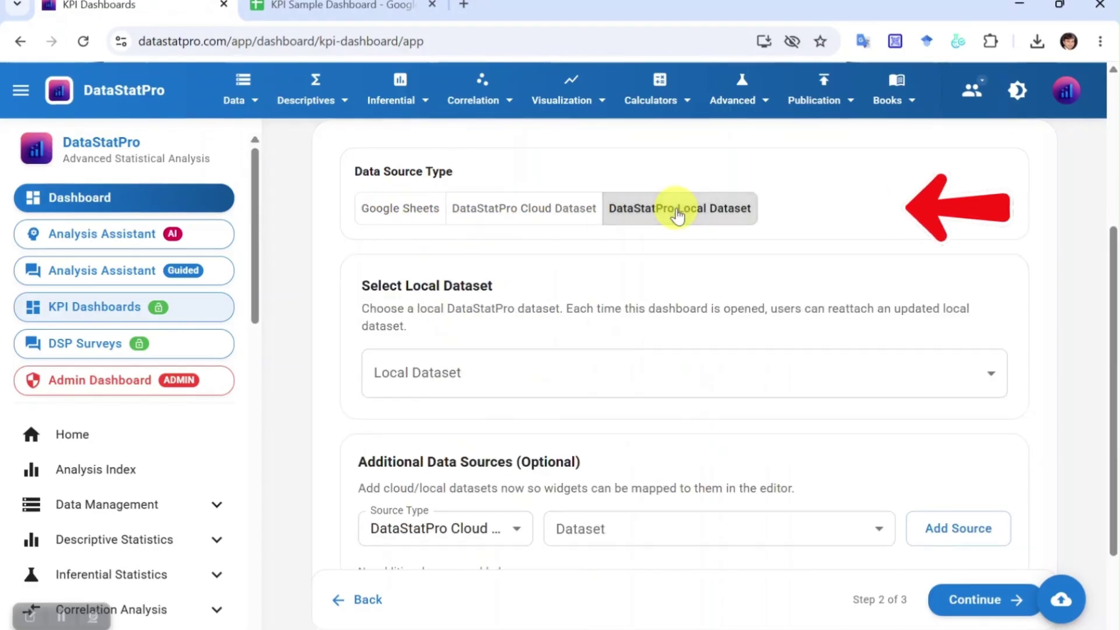
left_click(402, 213)
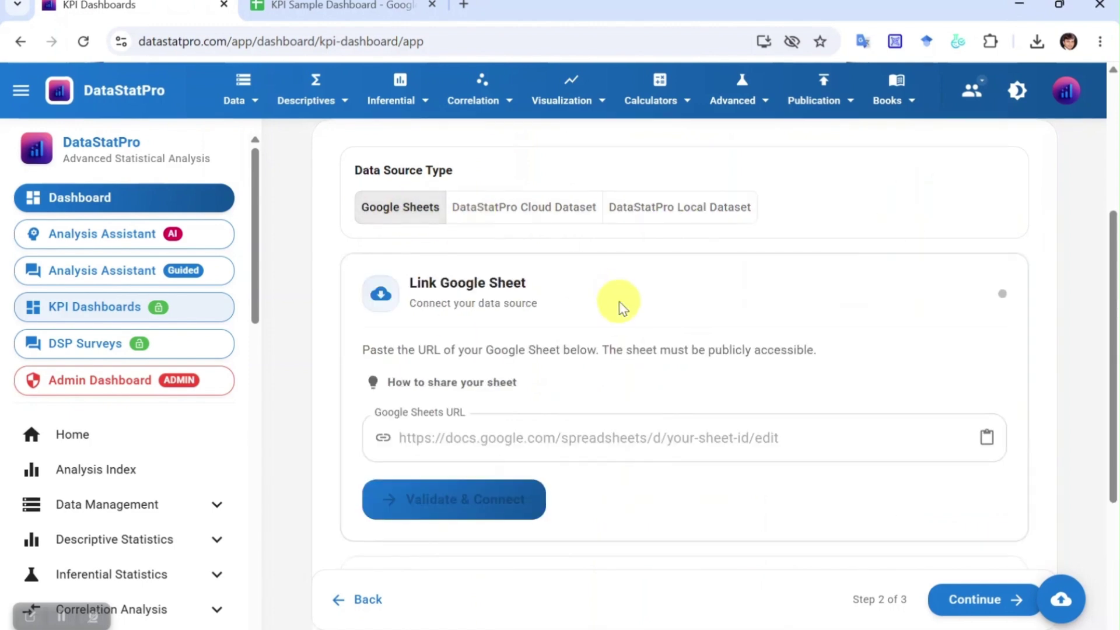
scroll(607, 295, "down", 1)
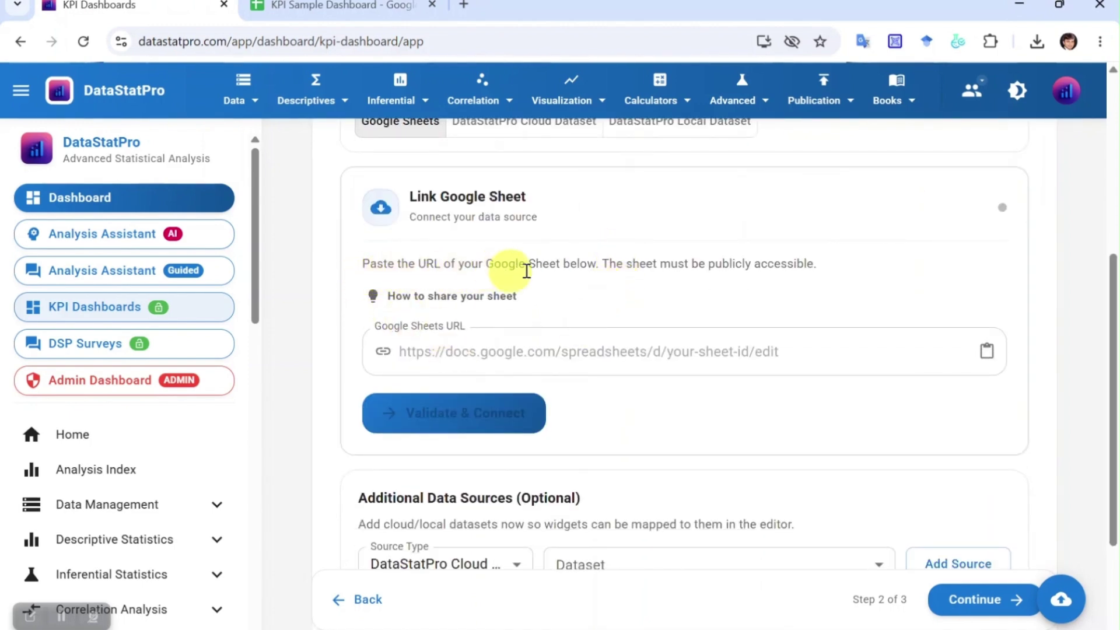
left_click(678, 360)
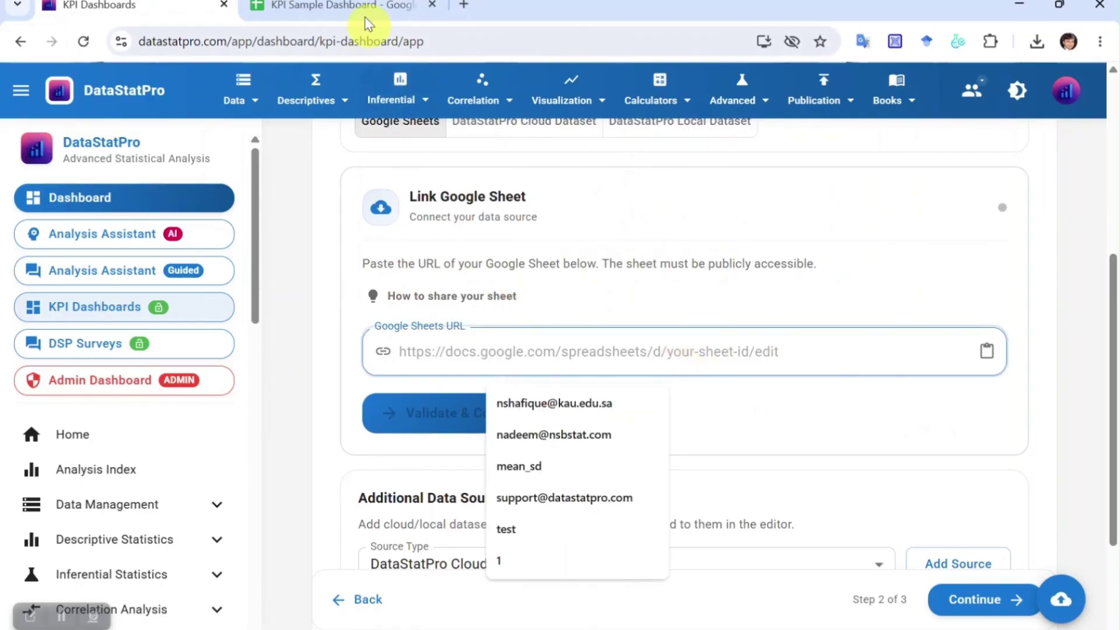
Switch to the KPI Sample Dashboard spreadsheet in Google Sheets and copy its sharing link for anyone with the link as Viewer
left_click(334, 6)
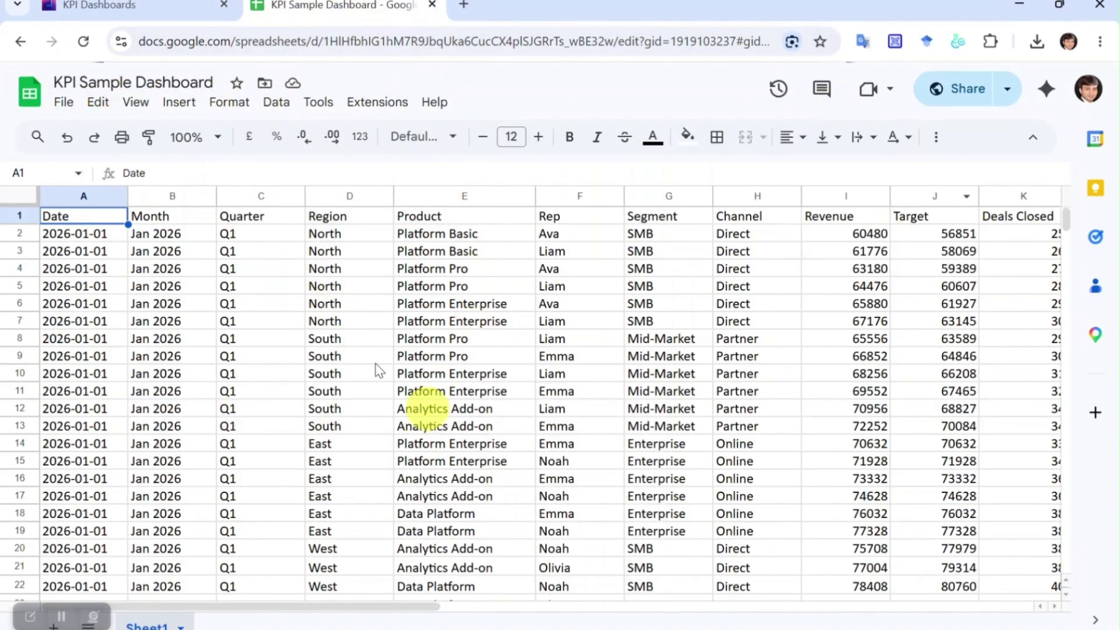
left_click_drag(169, 608, 75, 587)
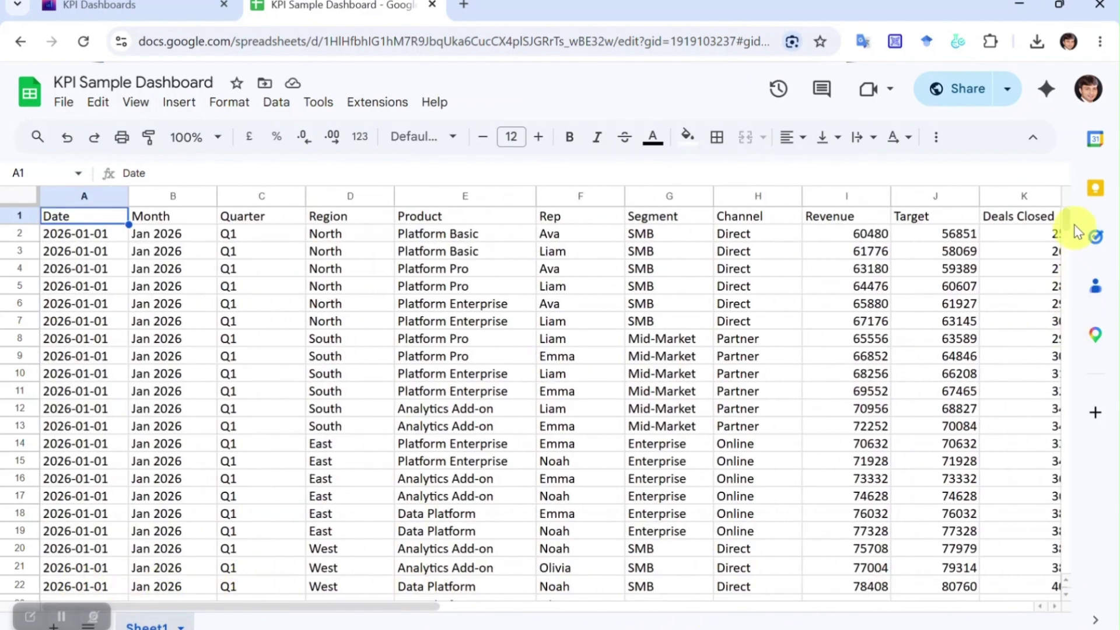
mouse_move(1067, 217)
left_mouse_down()
mouse_move(1091, 430)
mouse_move(1084, 209)
mouse_move(1051, 207)
left_mouse_up()
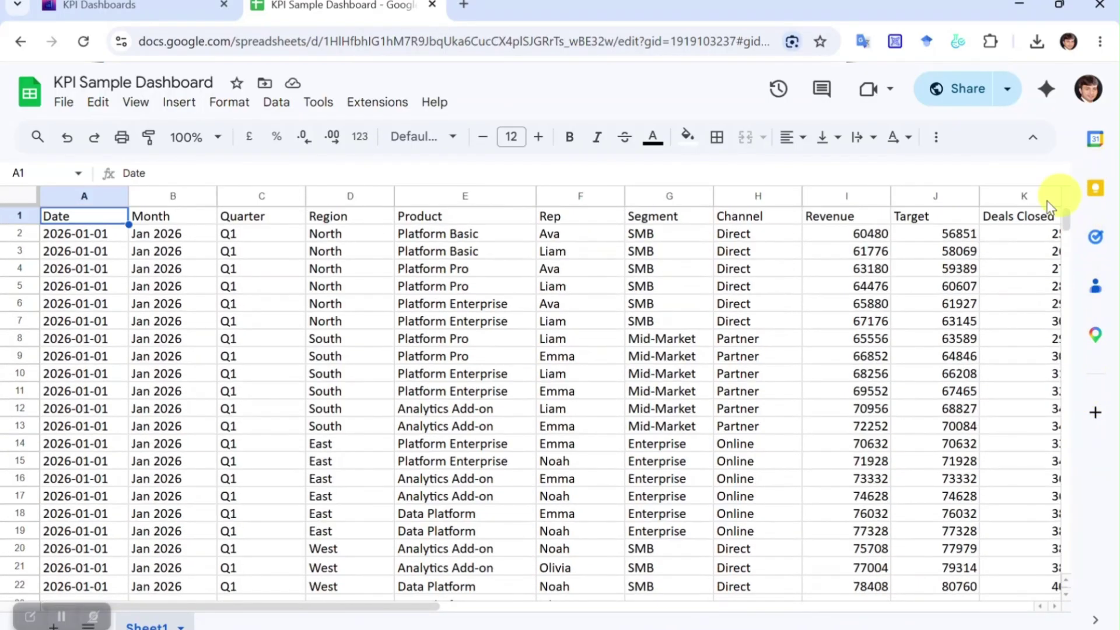
left_click(312, 45)
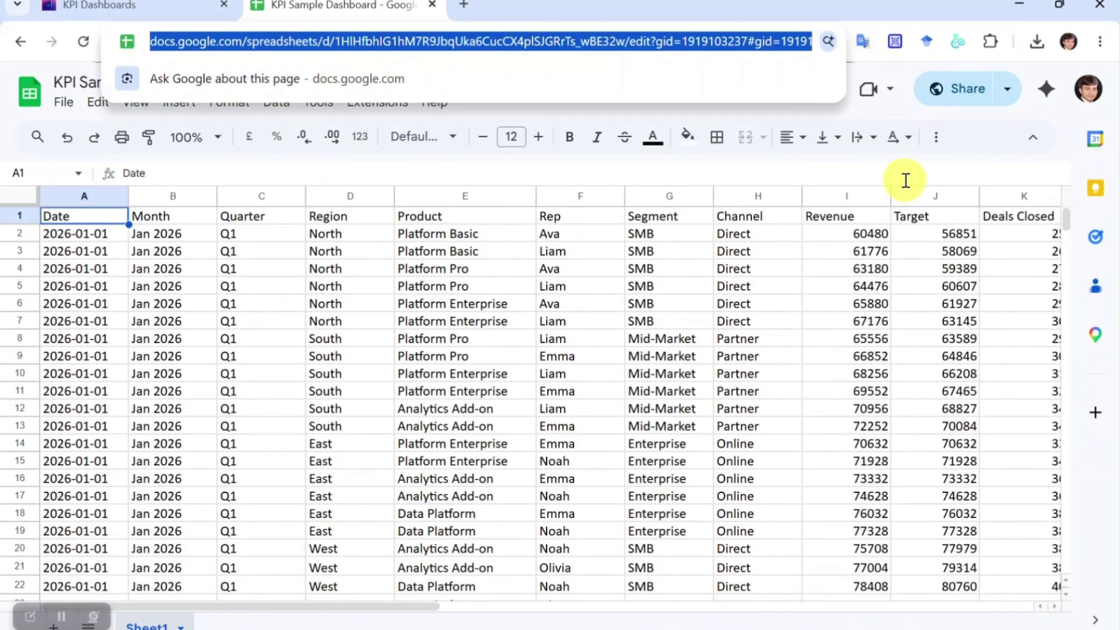
left_click(966, 97)
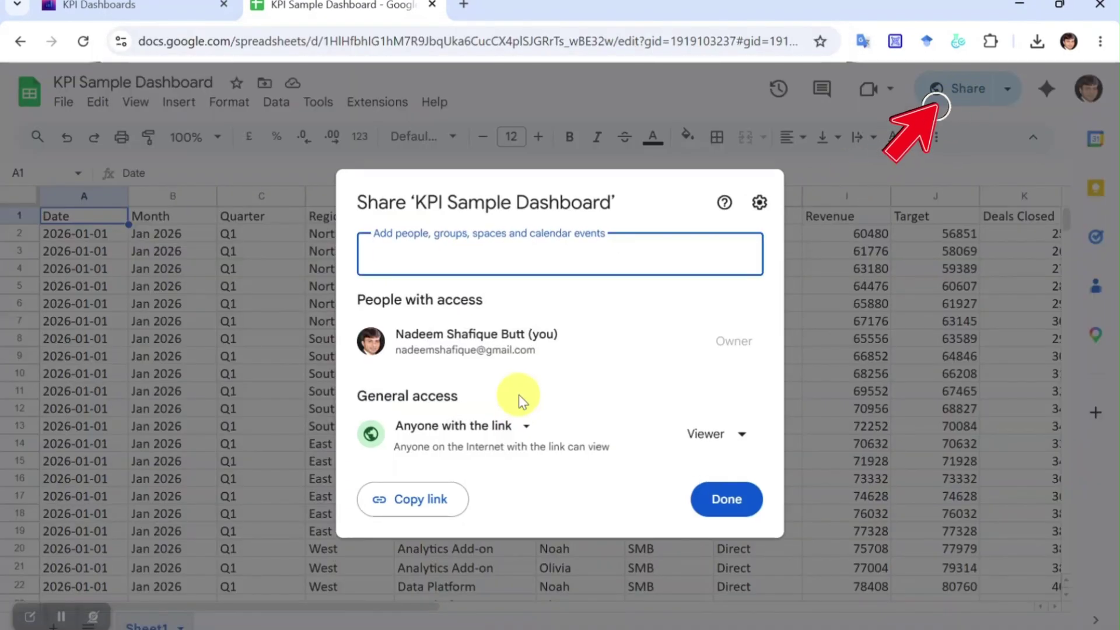
left_click(430, 500)
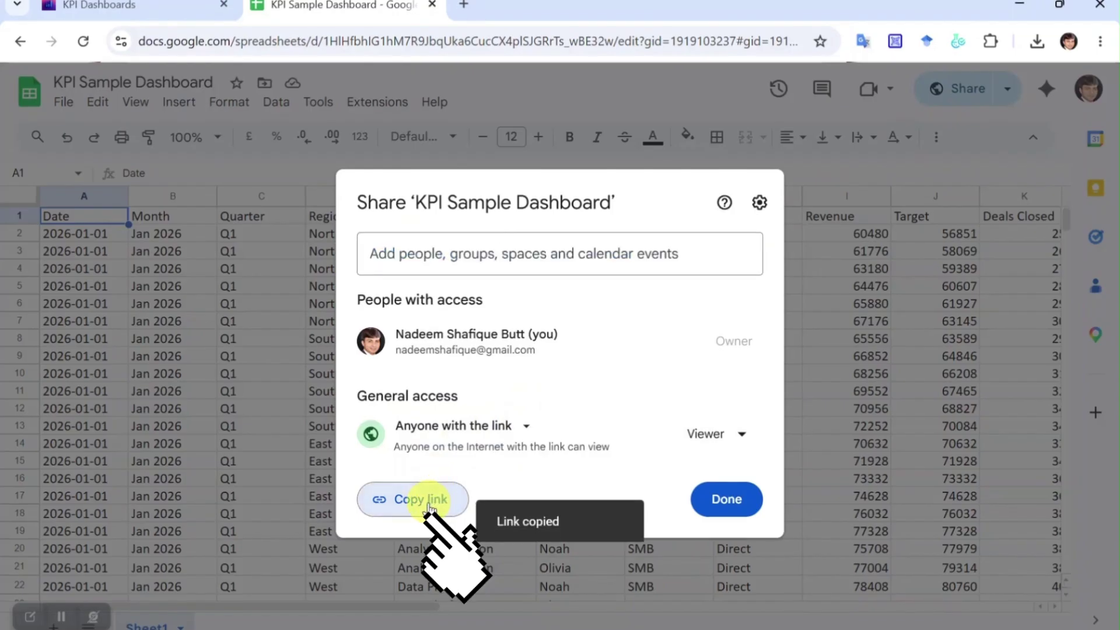
left_click(744, 436)
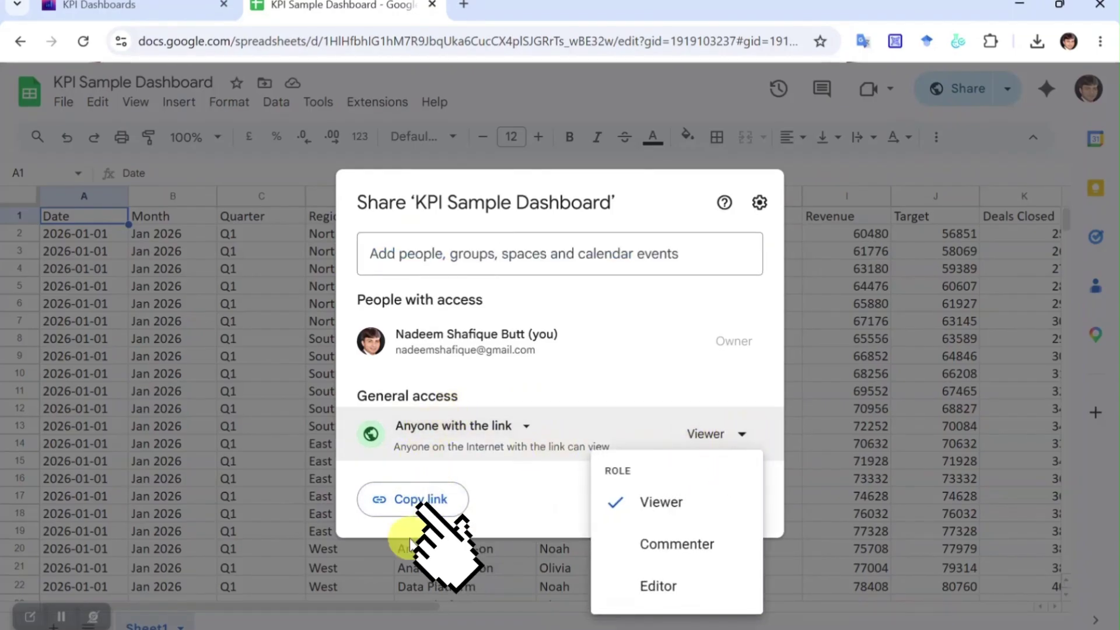
left_click(421, 501)
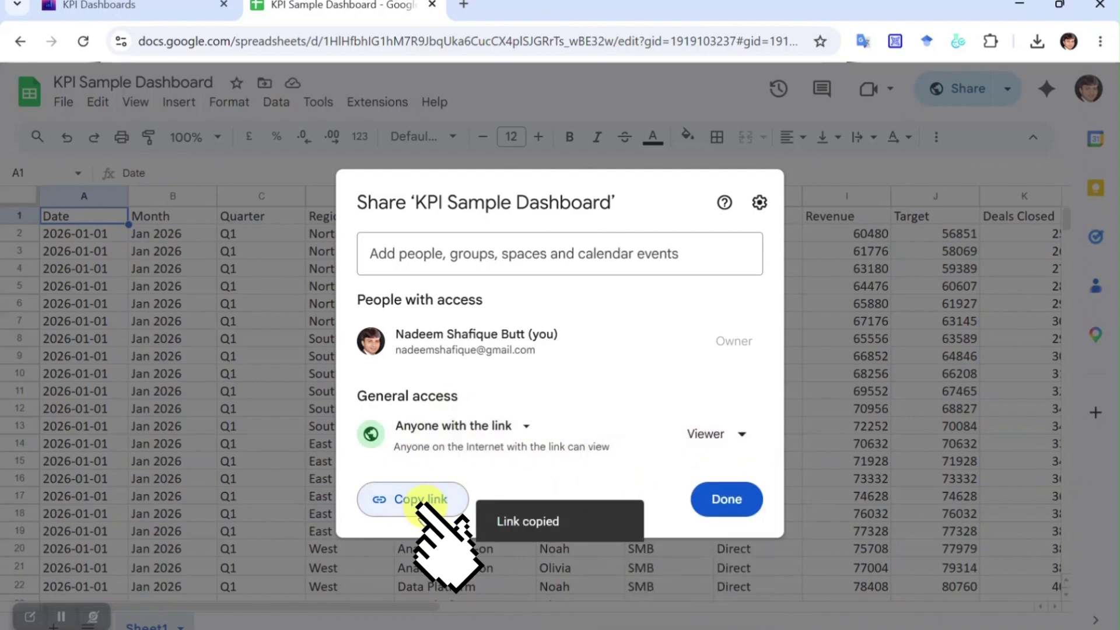
Return to DataStatPro, enter the copied sharing link as the Google Sheets URL, and validate and connect the sheet
left_click(117, 6)
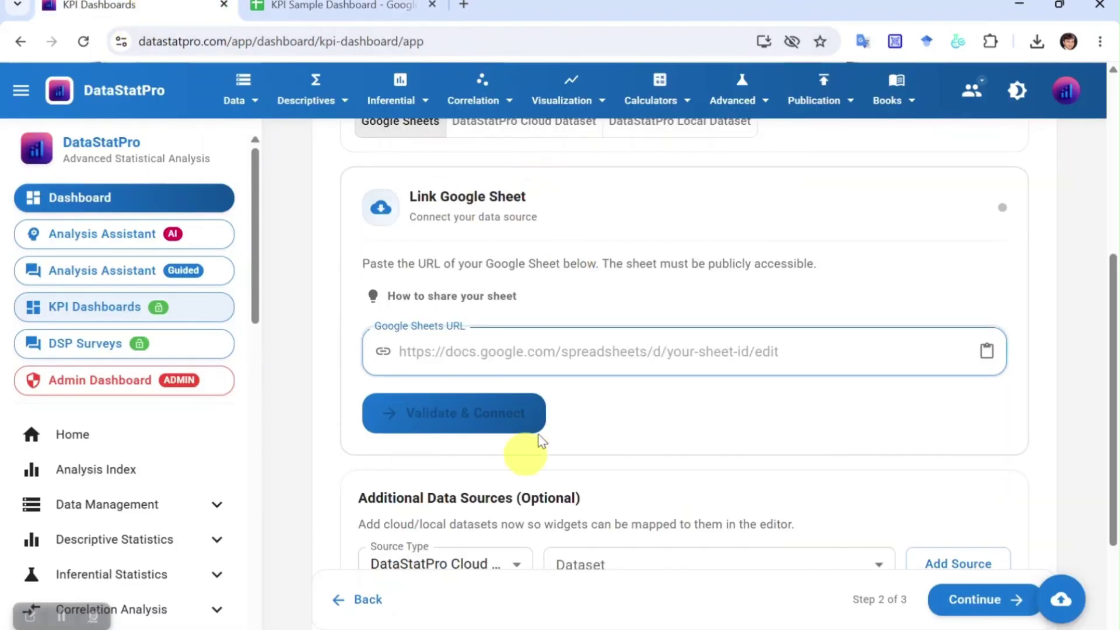
left_click(528, 350)
key("ctrl+v")
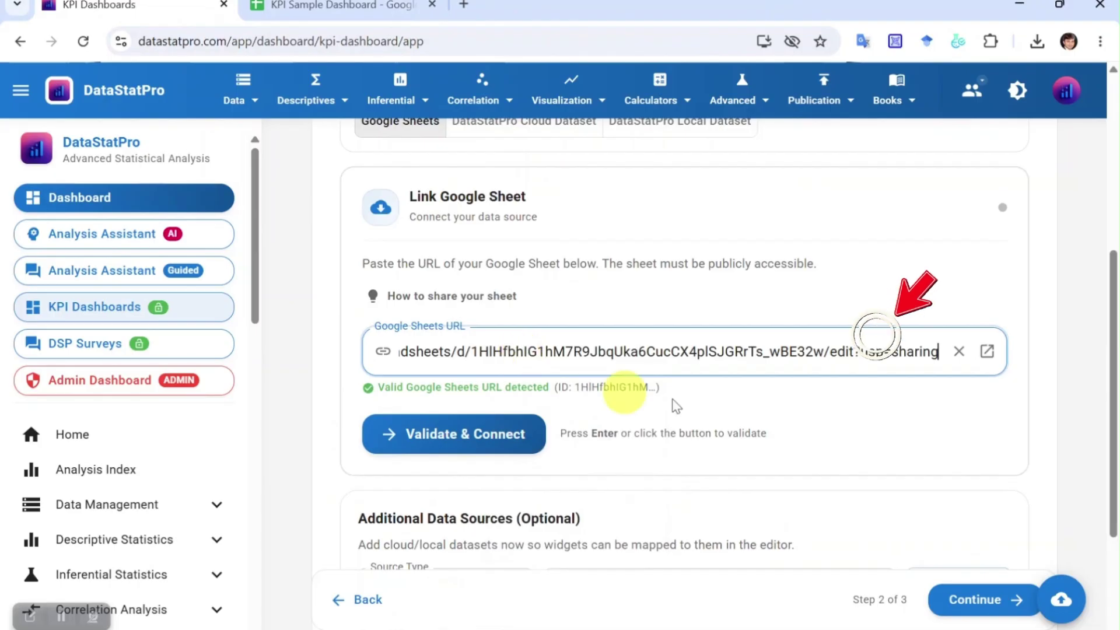
left_click(451, 443)
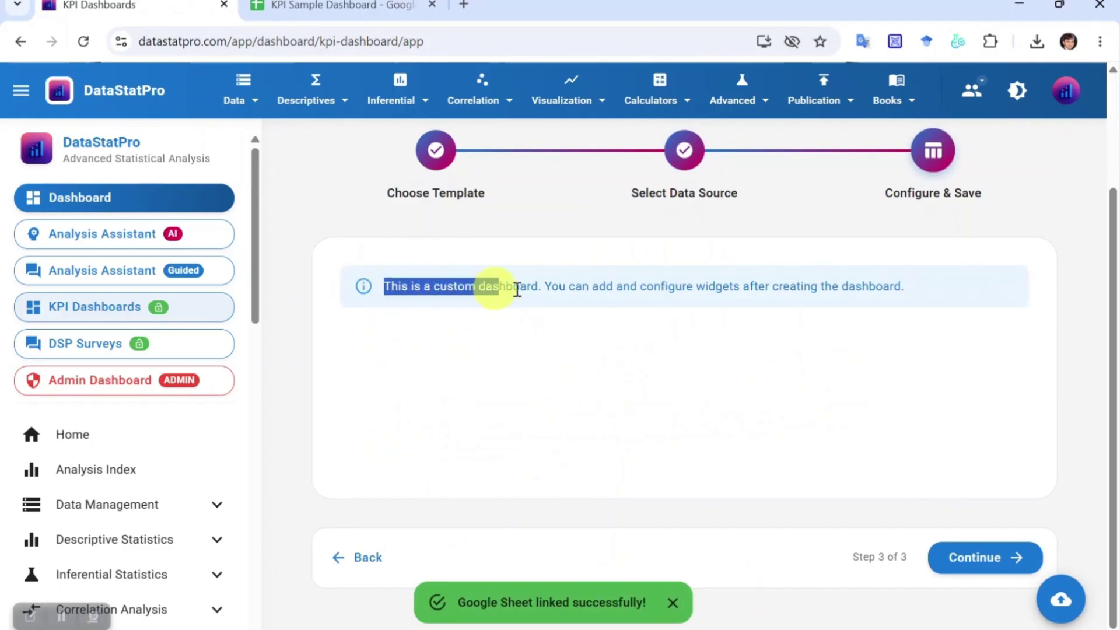
Read the custom dashboard note and continue to the dashboard configuration form
left_click_drag(517, 289, 836, 286)
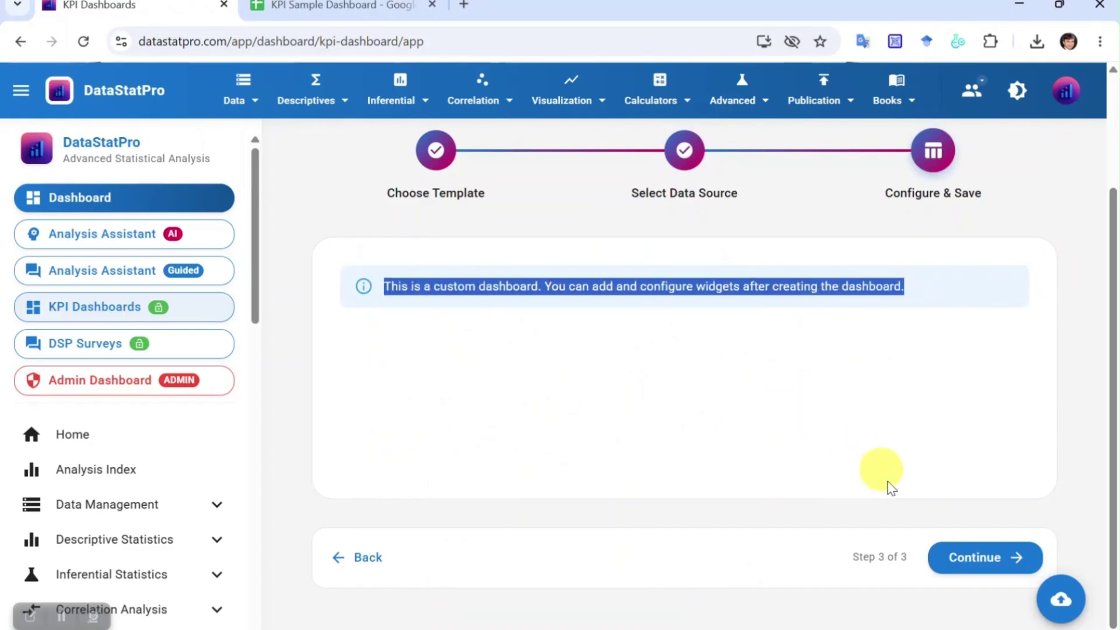
scroll(881, 402, "up", 2)
scroll(872, 327, "down", 2)
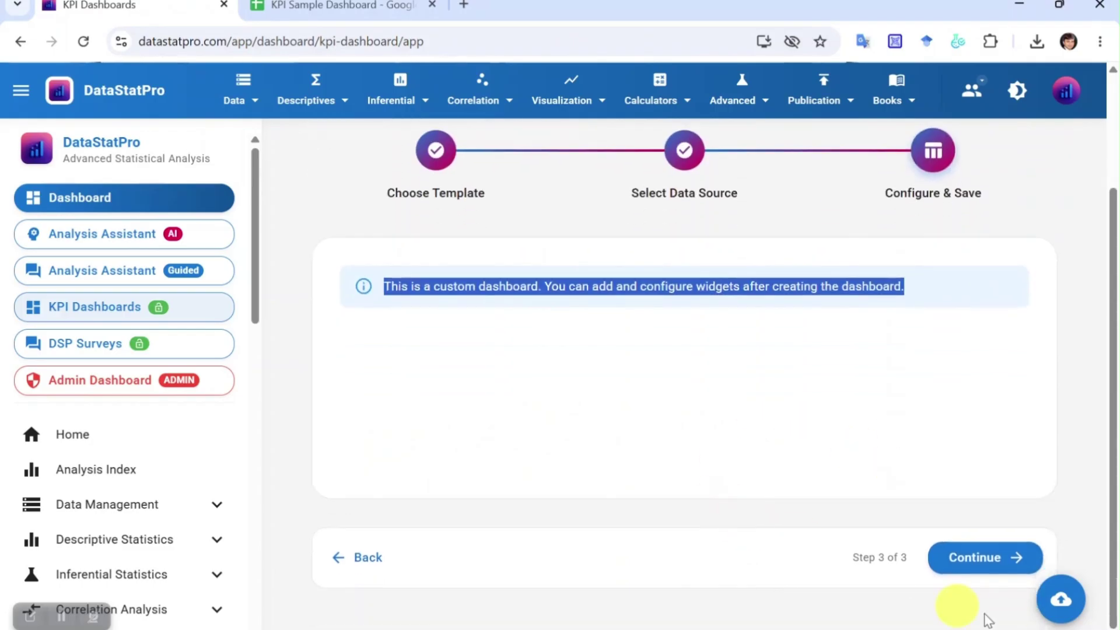
left_click(999, 556)
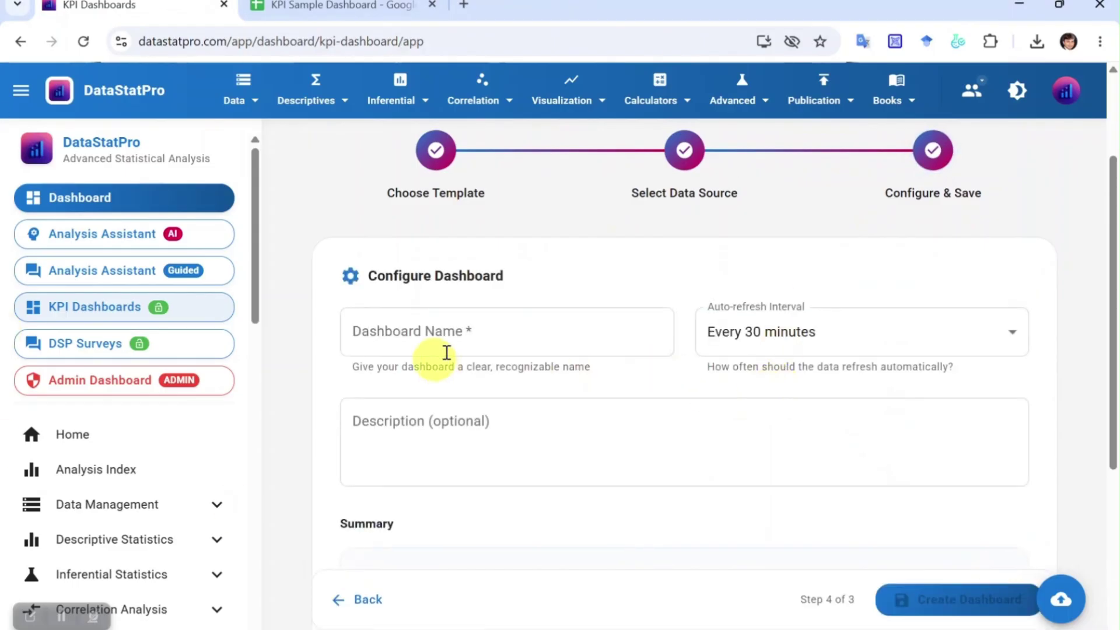
Name the dashboard My First Sample Dashboard, keep auto-refresh at every 30 minutes, and enter Test Dashboard as the description
left_click(465, 334)
type("My First Sample Dashboard")
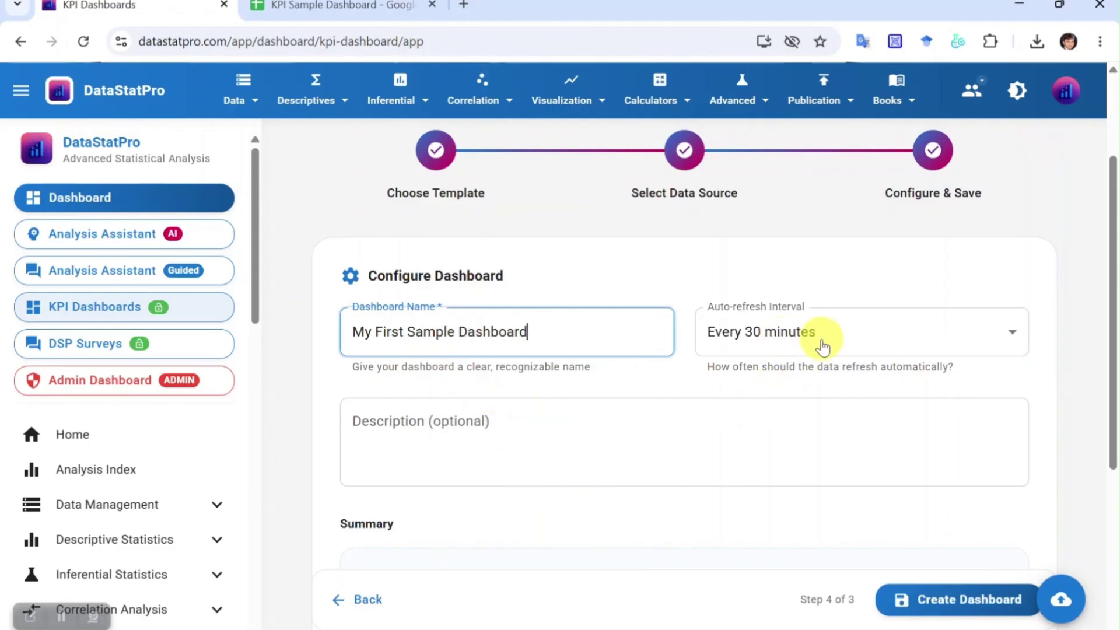
left_click(822, 347)
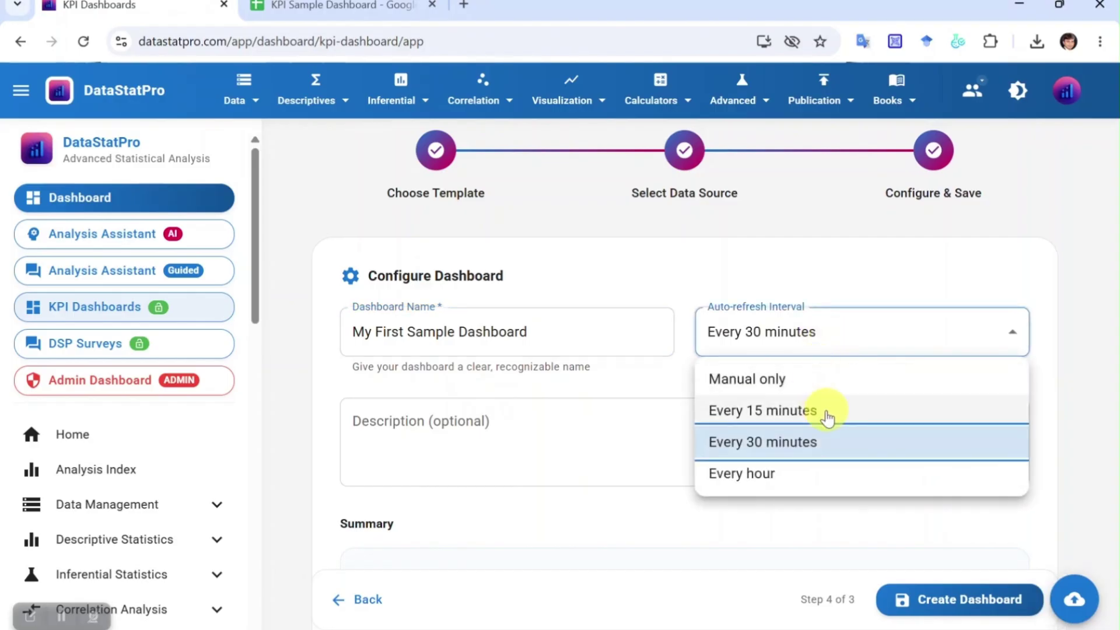
left_click(779, 442)
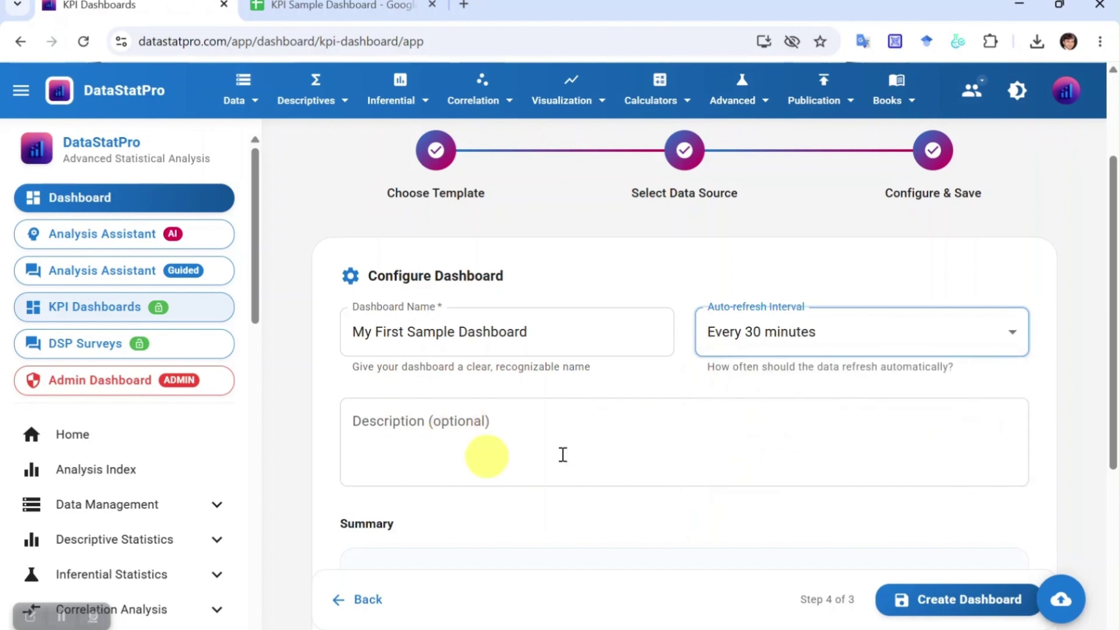
left_click(548, 436)
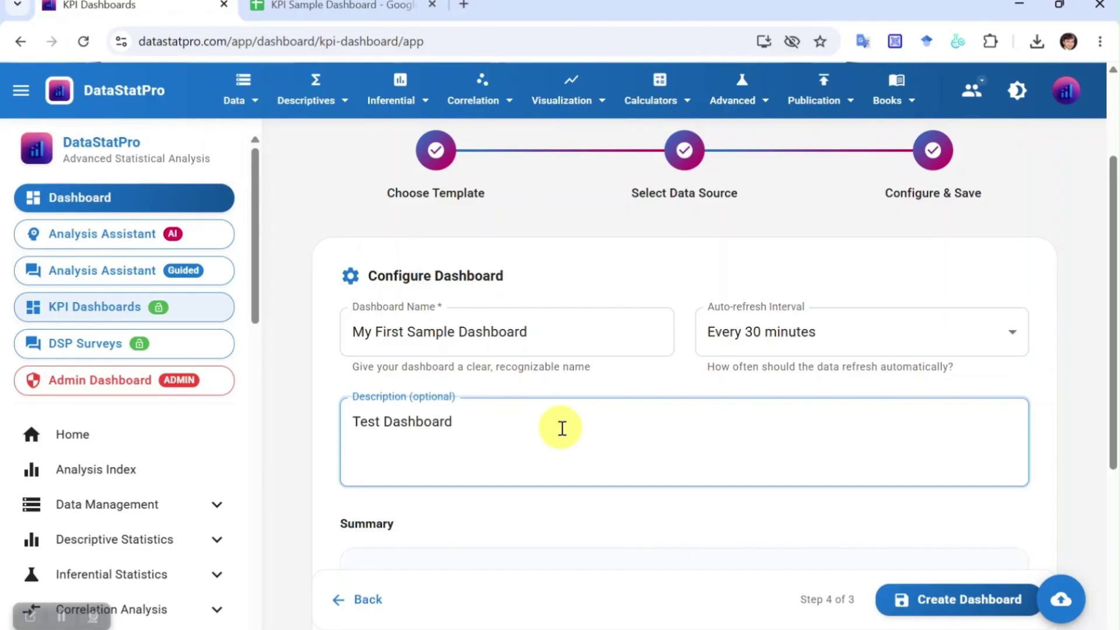
Review the configuration summary, then create the dashboard and open My First Sample Dashboard for editing
scroll(582, 484, "down", 5)
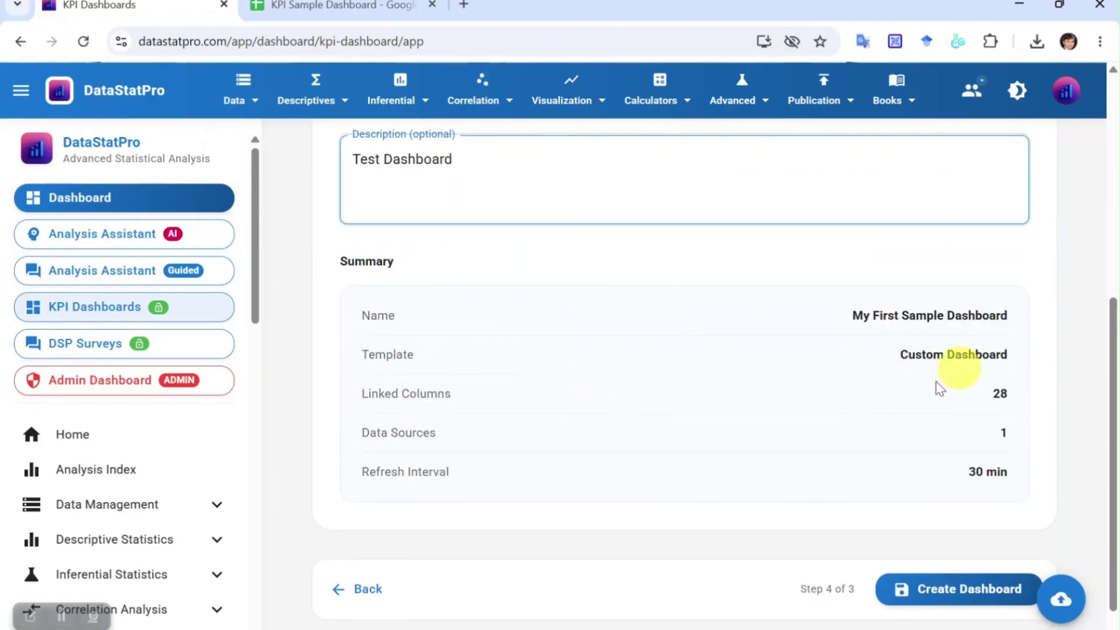
scroll(544, 432, "down", 1)
left_click_drag(416, 364, 715, 376)
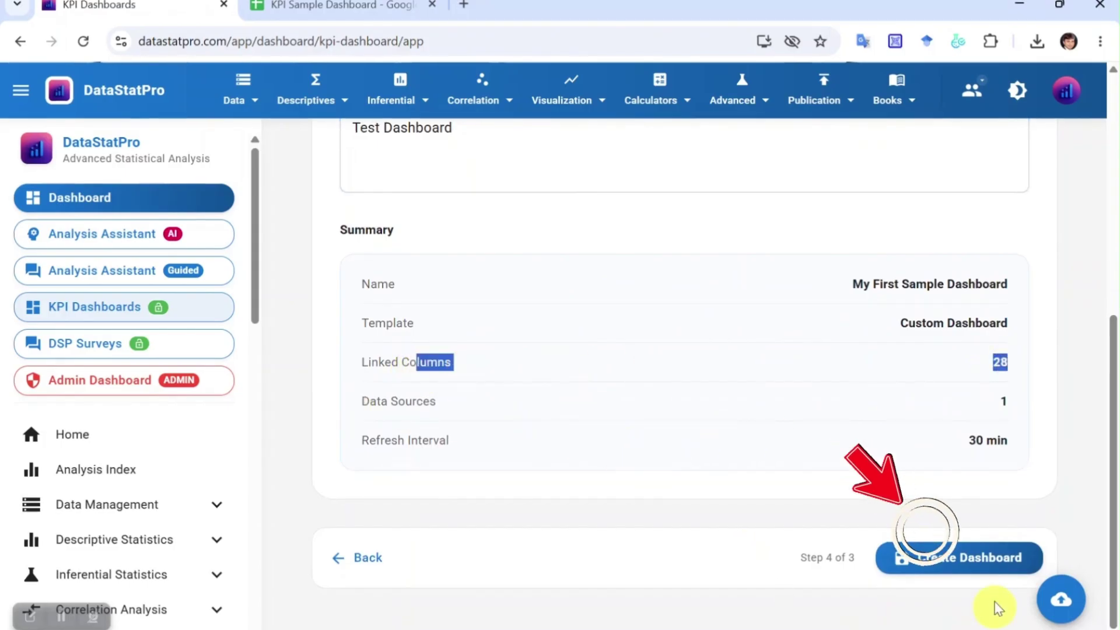
left_click(994, 561)
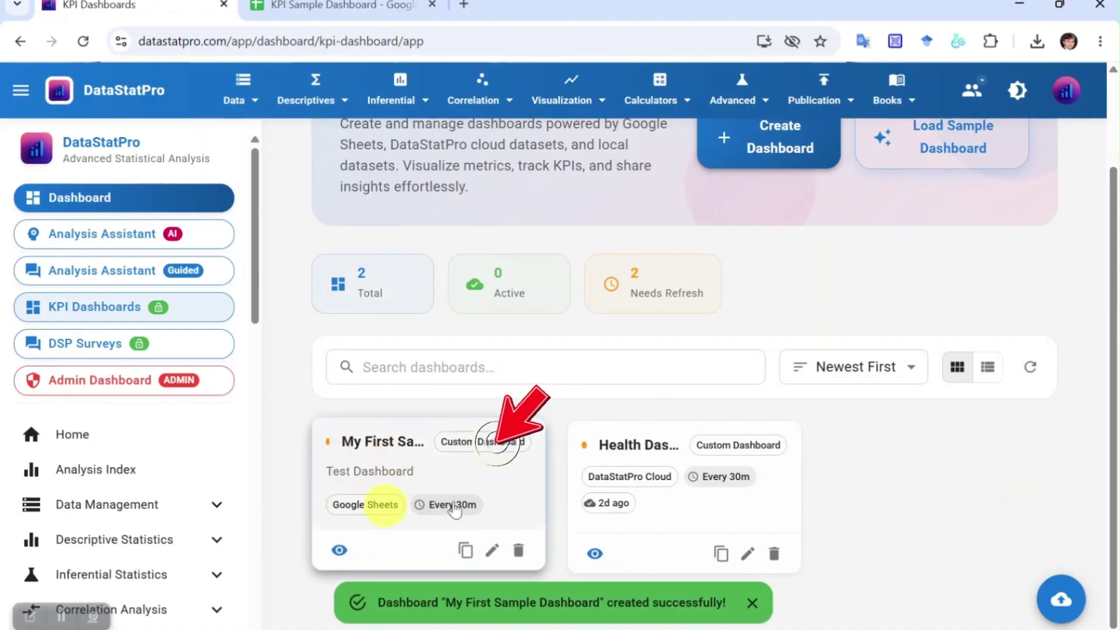
left_click(492, 553)
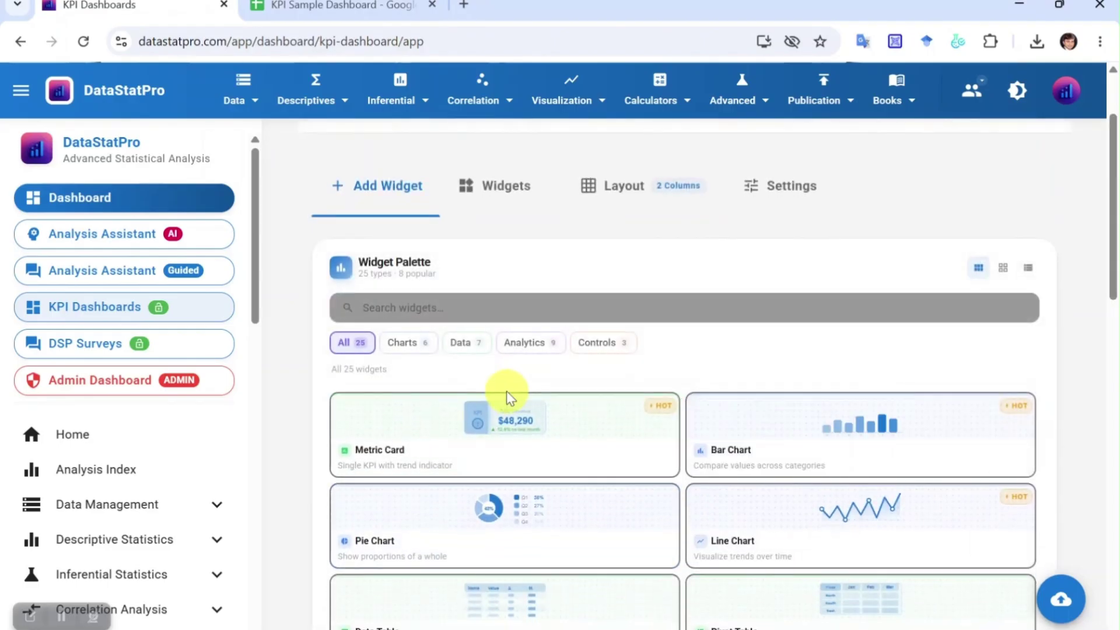
Examine the widget types offered in the Widget Palette, from metric cards and charts to tables and analytics widgets
scroll(507, 391, "down", 2)
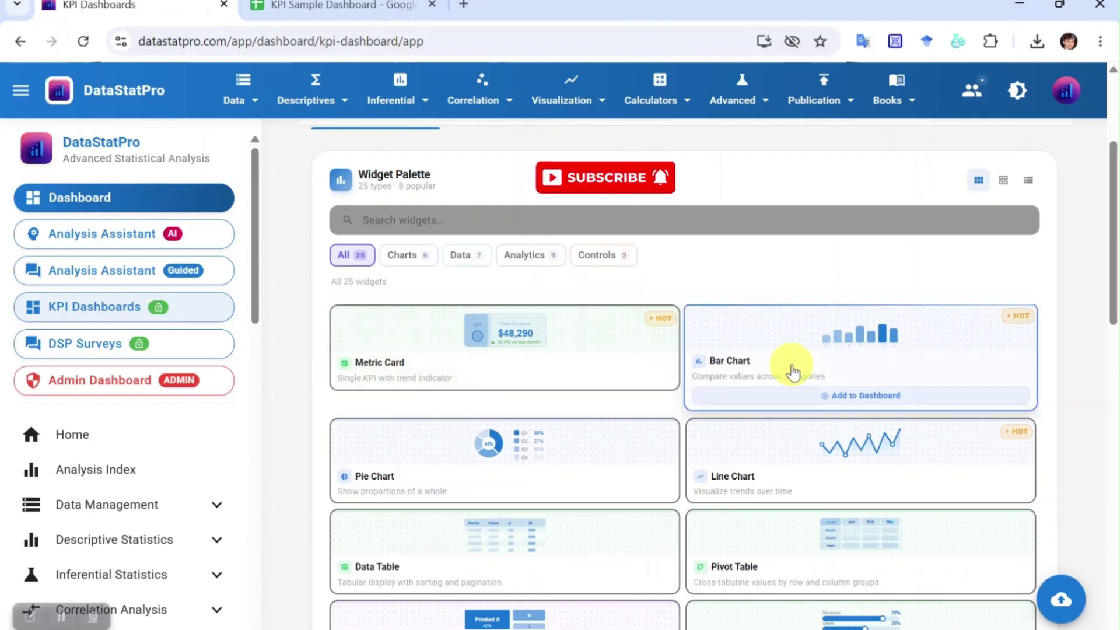
scroll(693, 563, "down", 1)
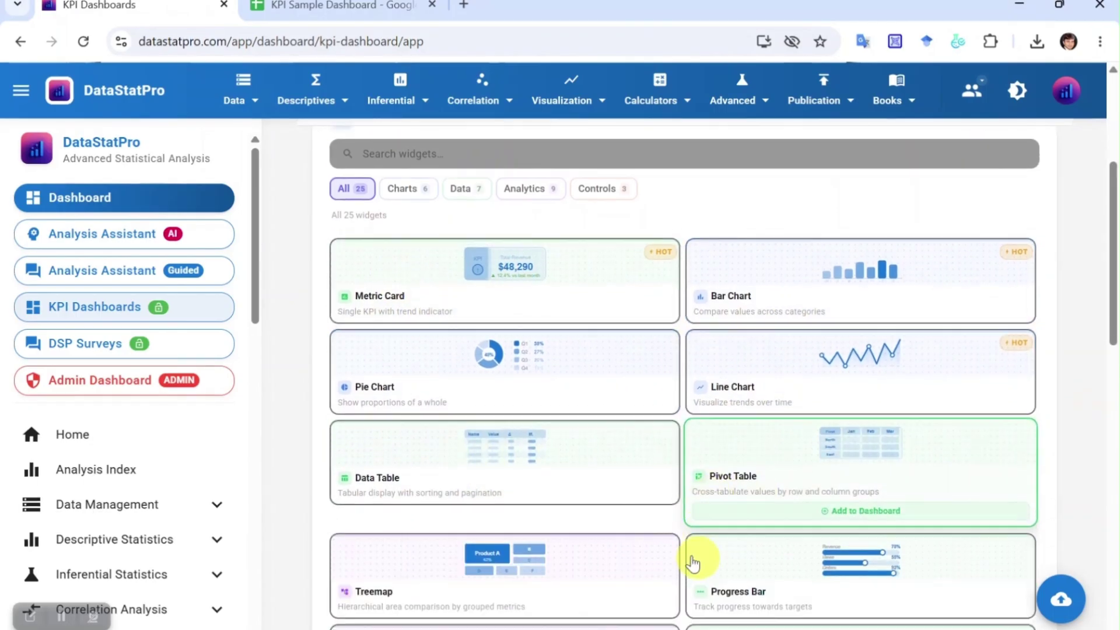
scroll(694, 564, "down", 2)
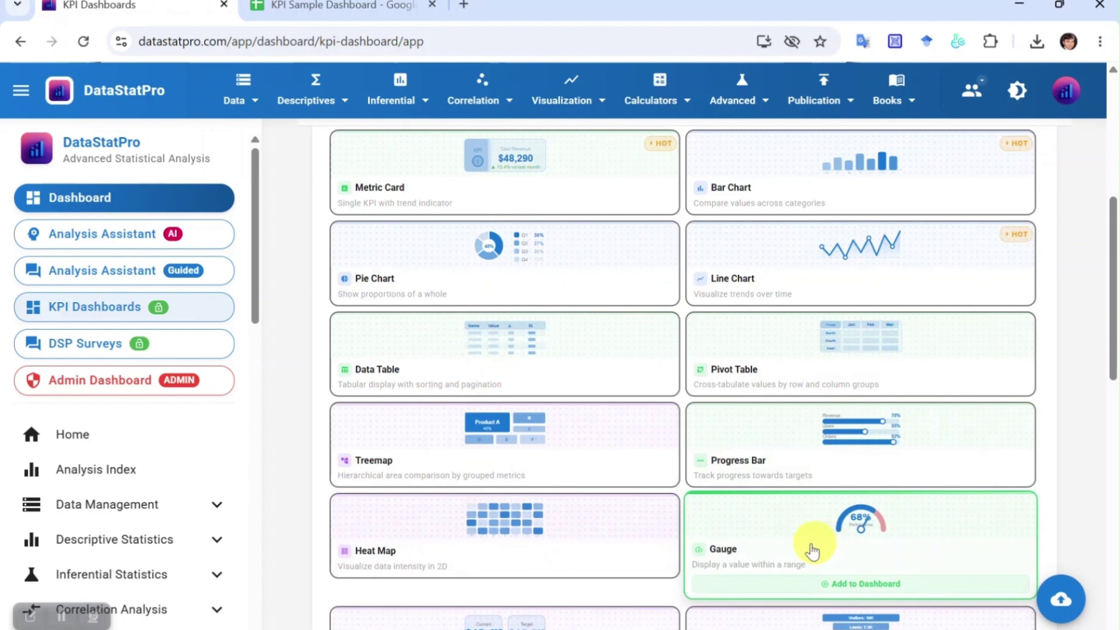
scroll(812, 551, "down", 3)
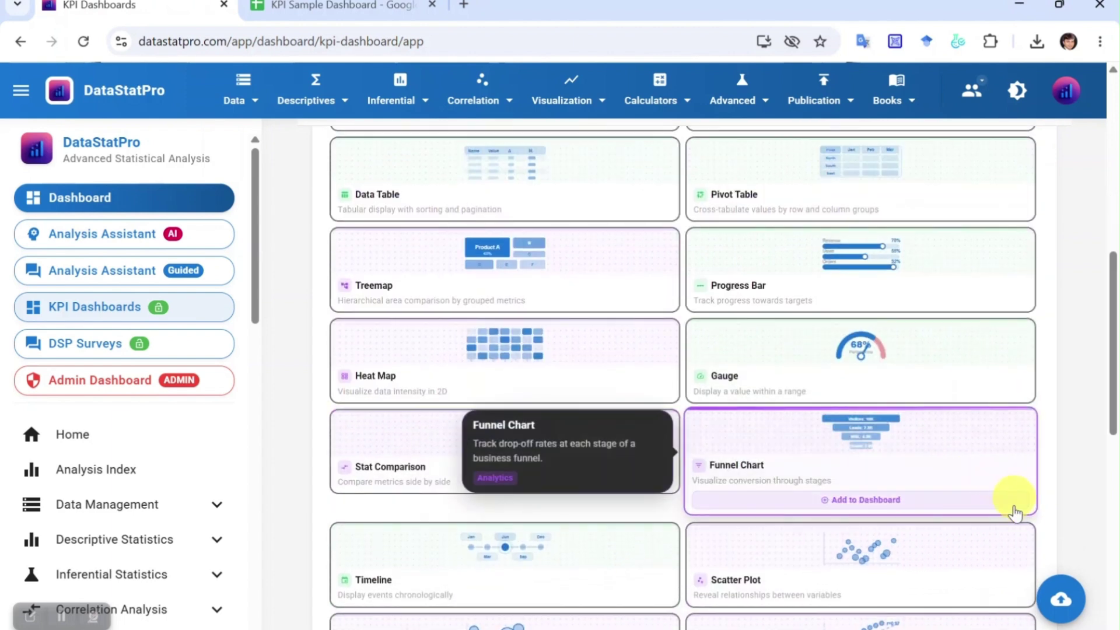
scroll(389, 563, "down", 2)
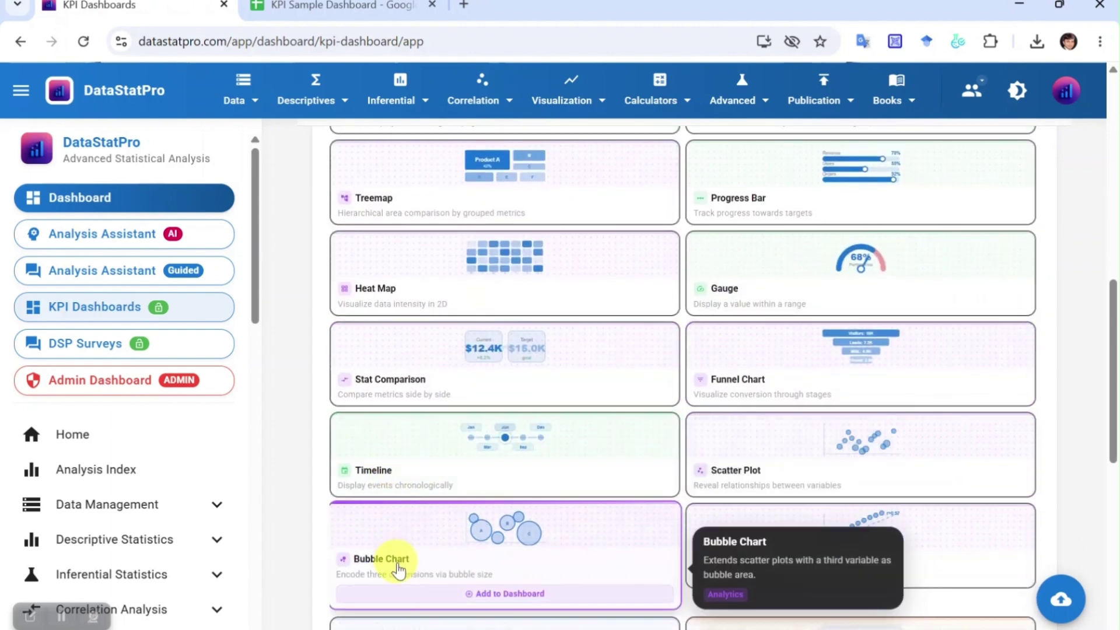
scroll(1007, 554, "down", 5)
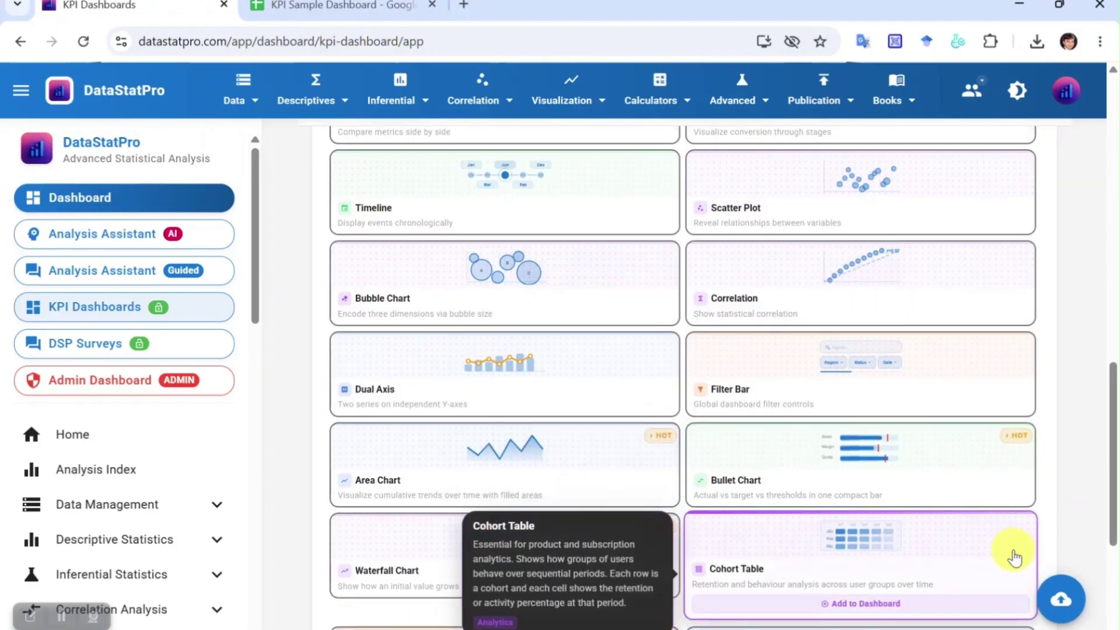
scroll(1013, 555, "down", 3)
scroll(1013, 555, "up", 9)
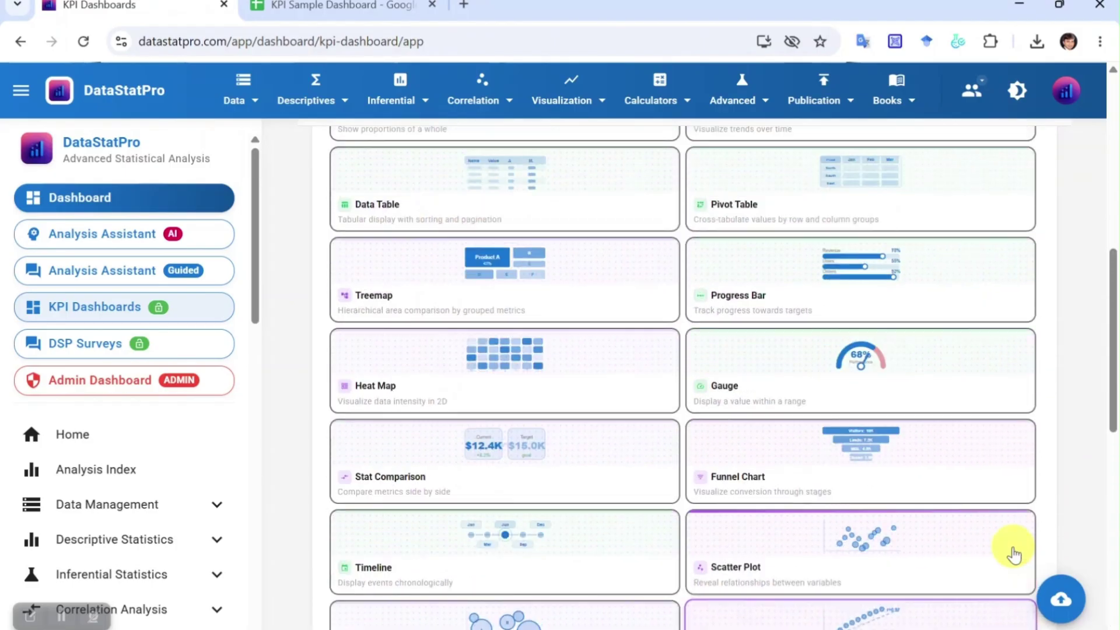
scroll(1014, 555, "up", 6)
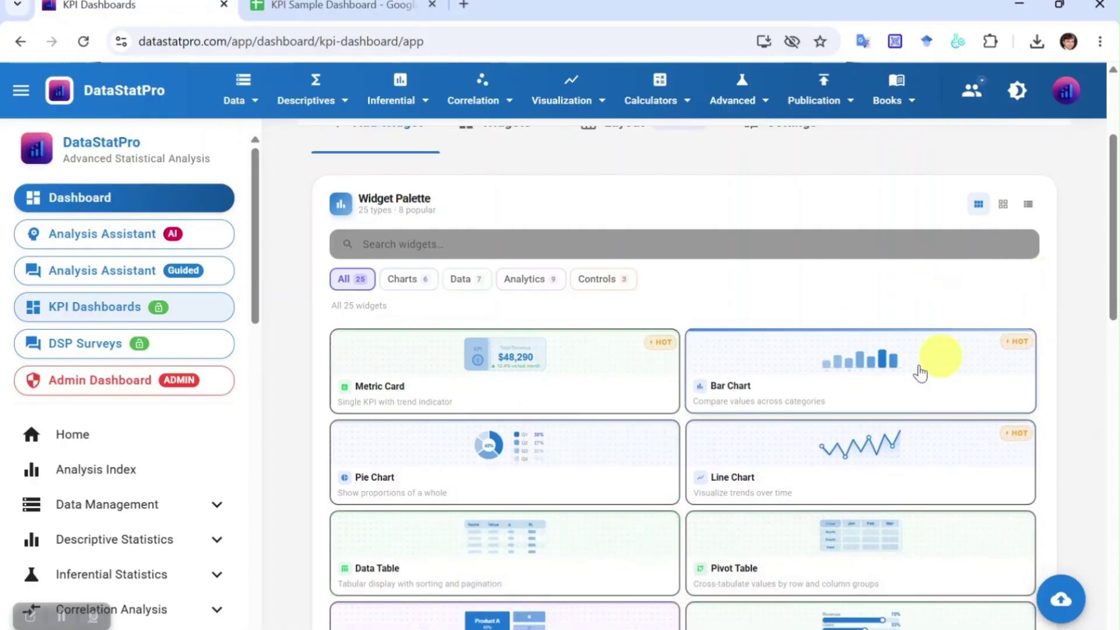
Add a Bar Chart widget to the dashboard and shorten its title to Bar Chart
left_click(851, 385)
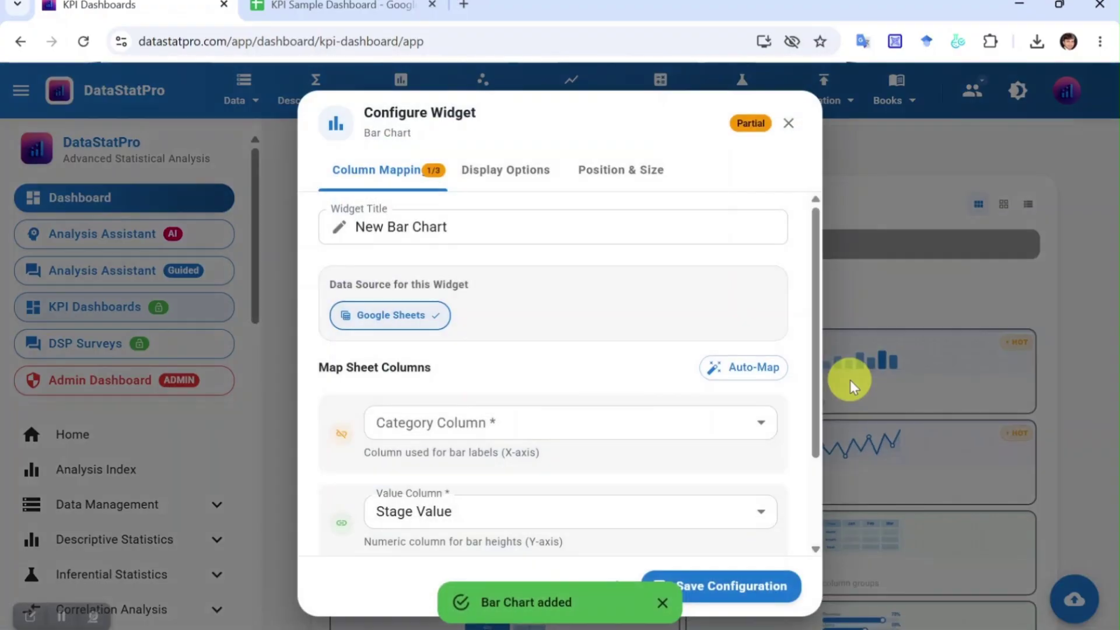
left_click(365, 227)
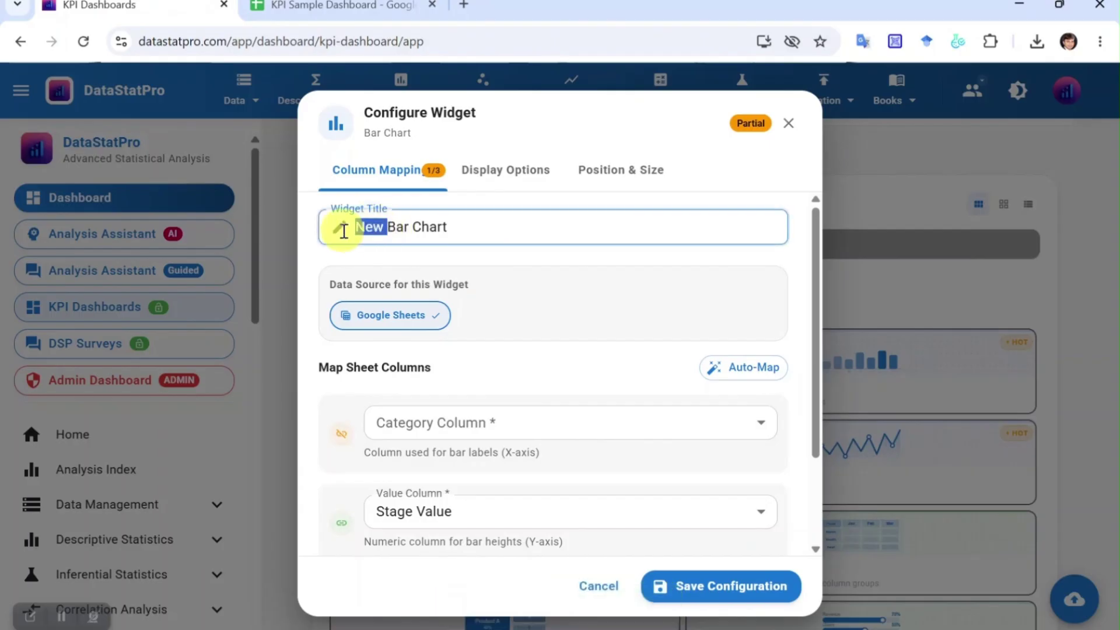
left_click(453, 230)
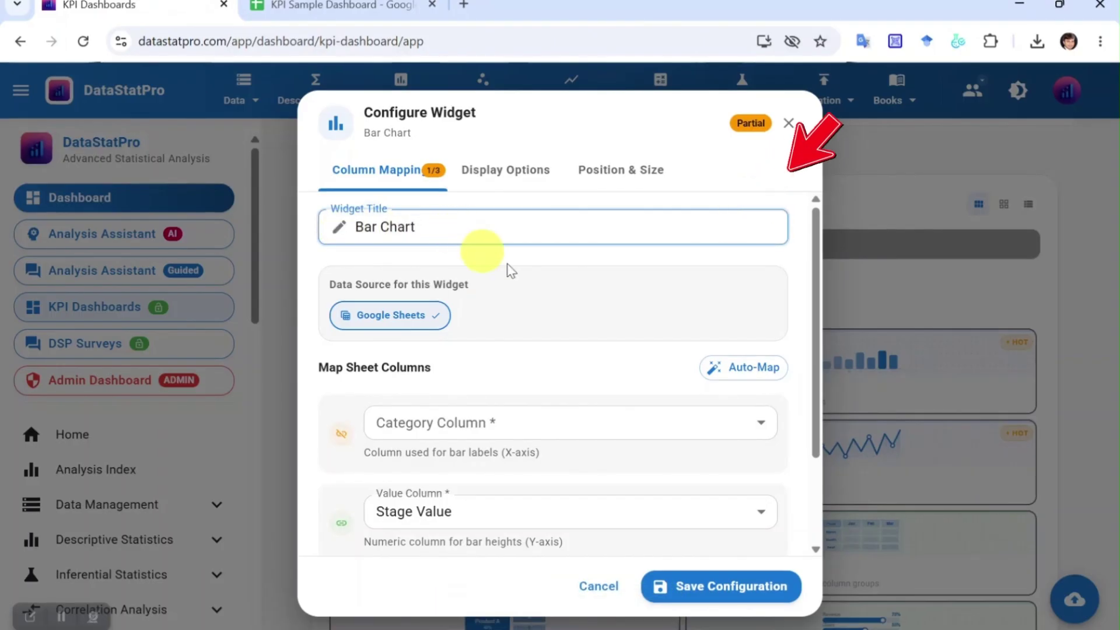
Map the bar chart's category column to Quarter, value column to Revenue, and grouping column to Segment
scroll(671, 403, "down", 2)
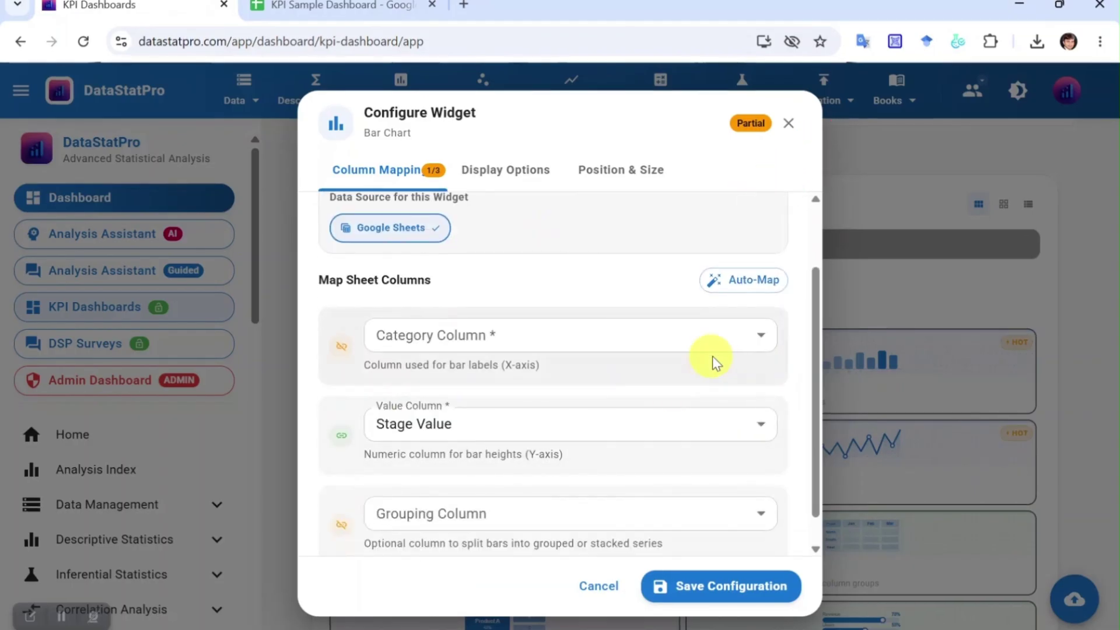
left_click(738, 347)
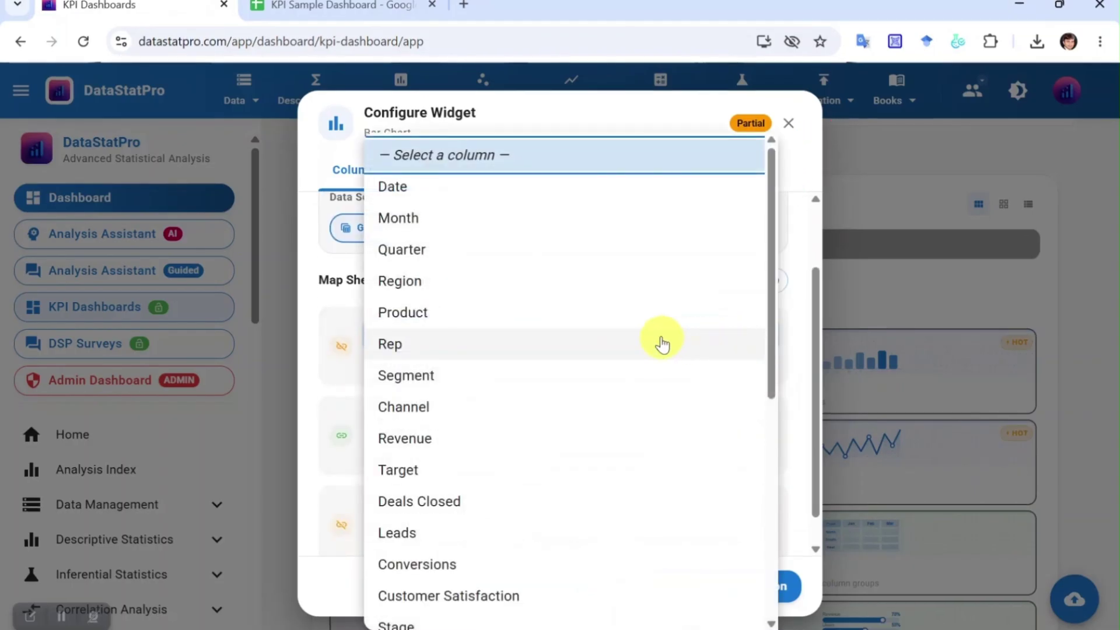
left_click(431, 260)
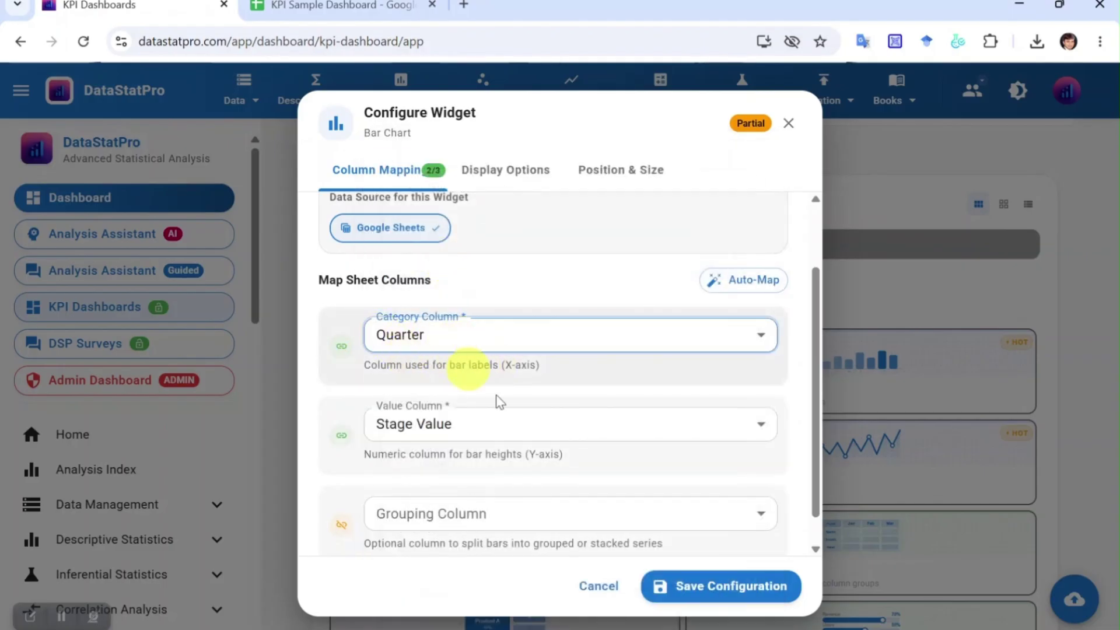
left_click(629, 432)
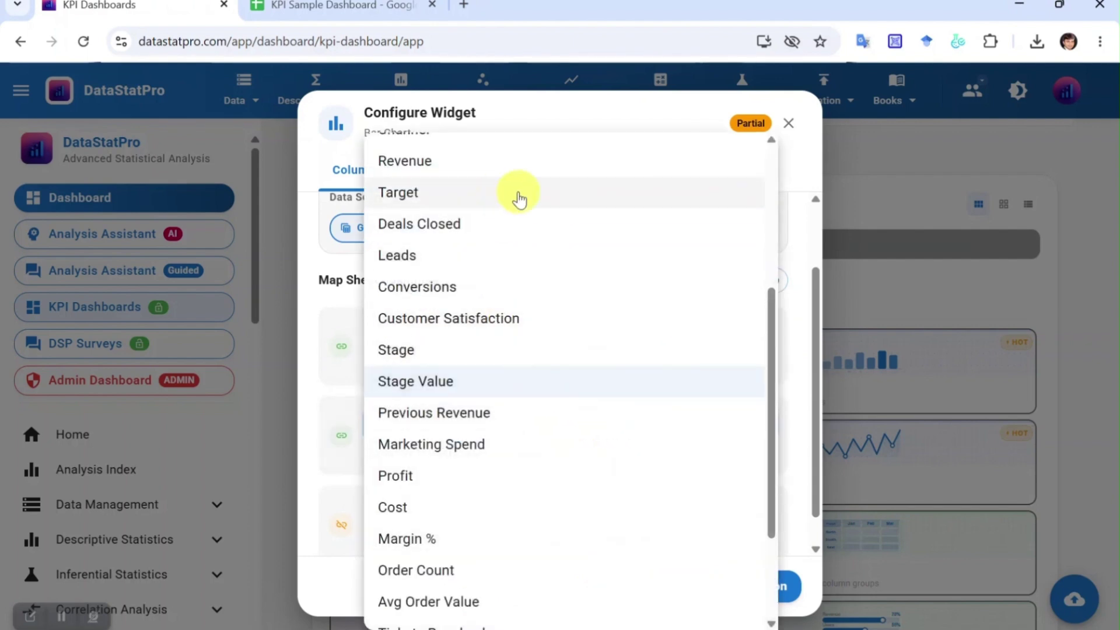
scroll(455, 254, "up", 2)
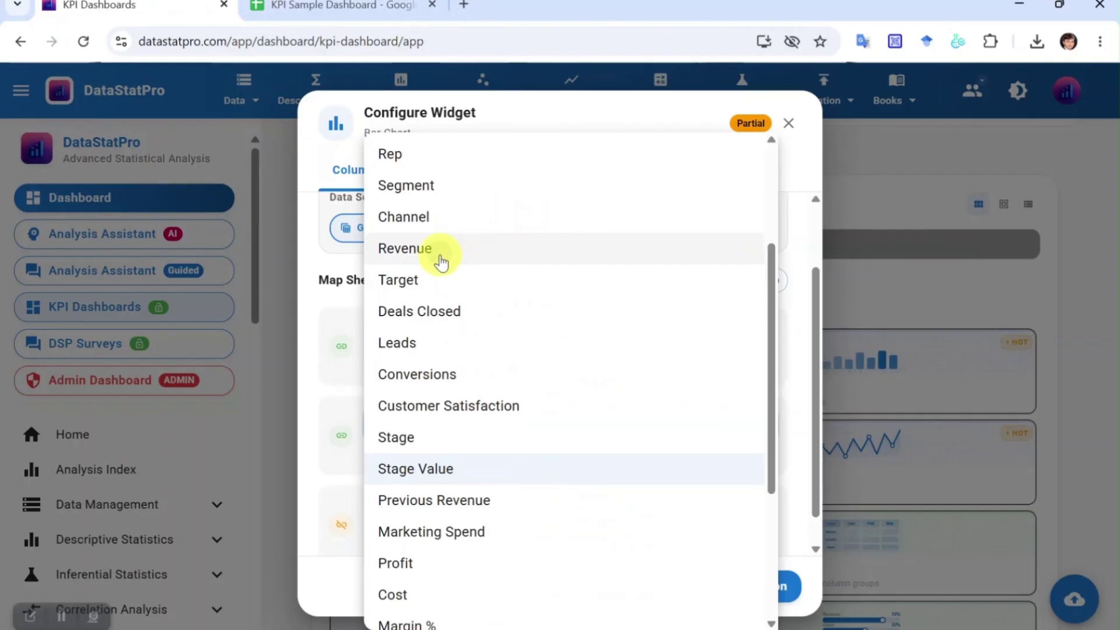
left_click(440, 261)
scroll(589, 509, "down", 1)
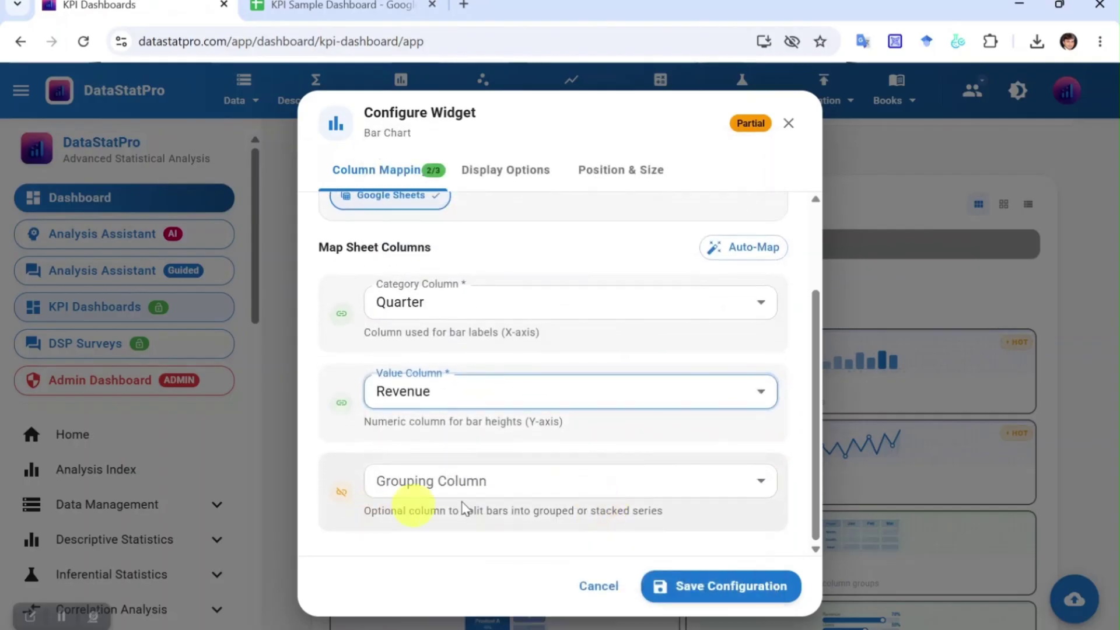
left_click(501, 496)
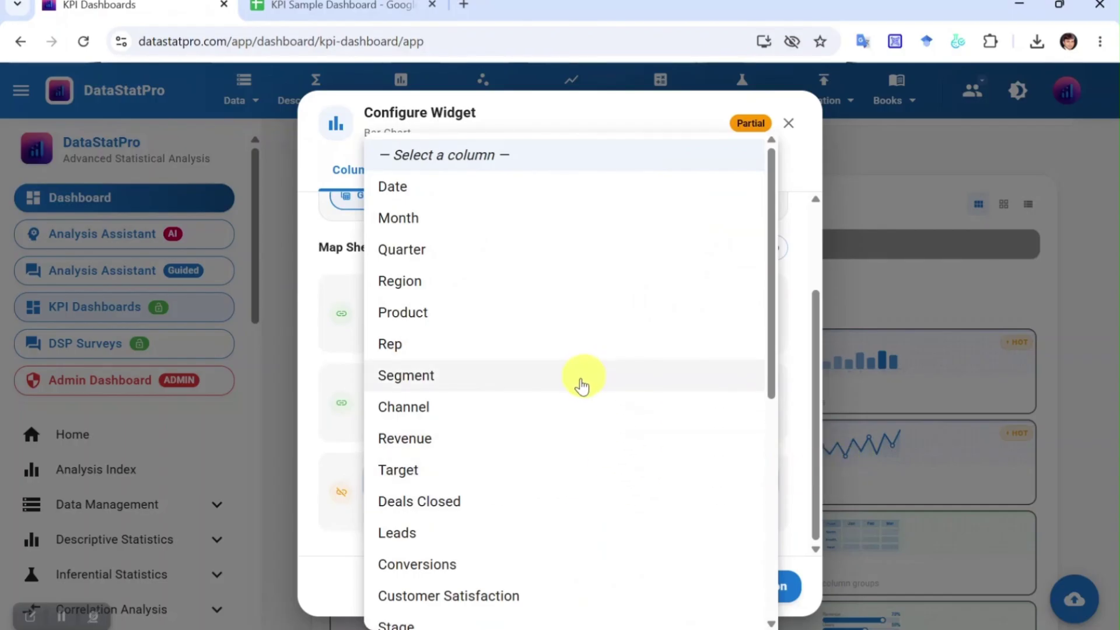
left_click(562, 384)
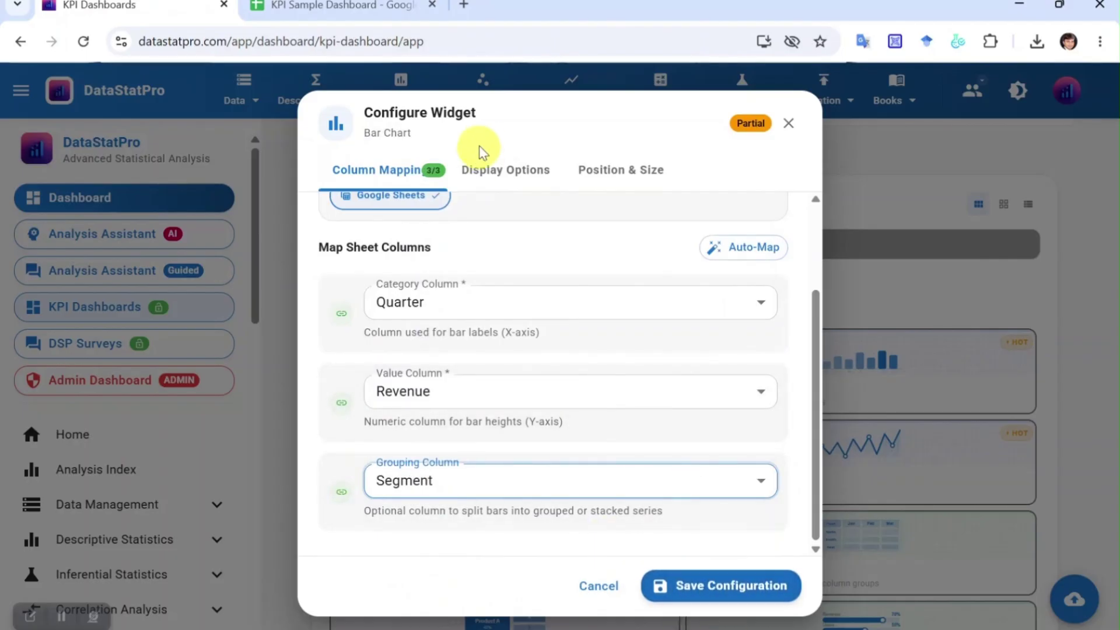
Set the bar chart's aggregation to Mean in its display options
left_click(505, 175)
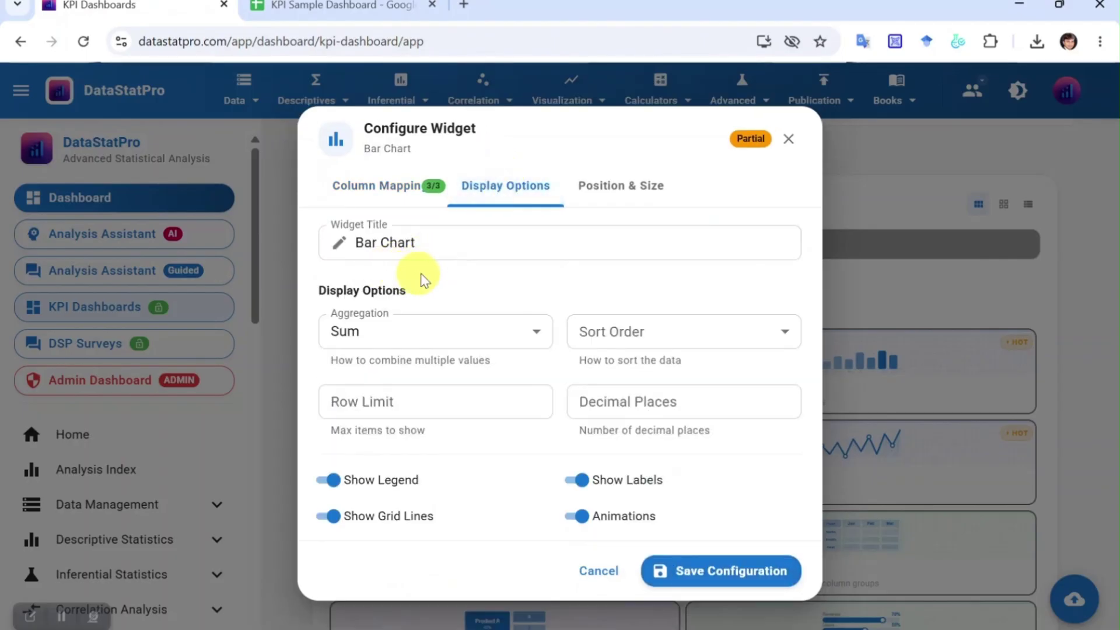
left_click(540, 336)
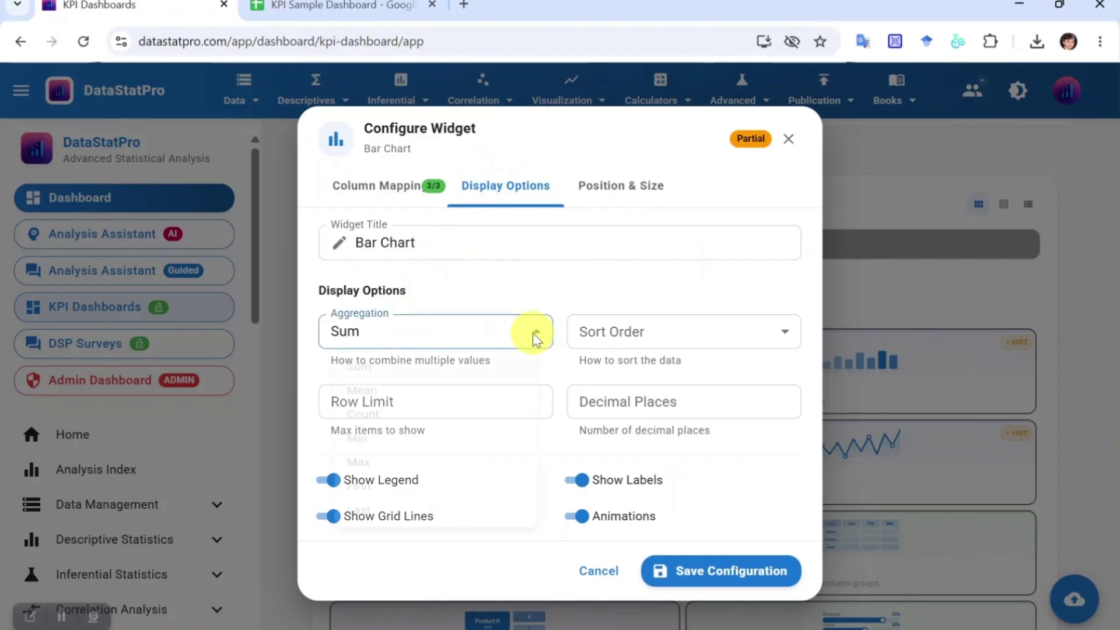
left_click(402, 416)
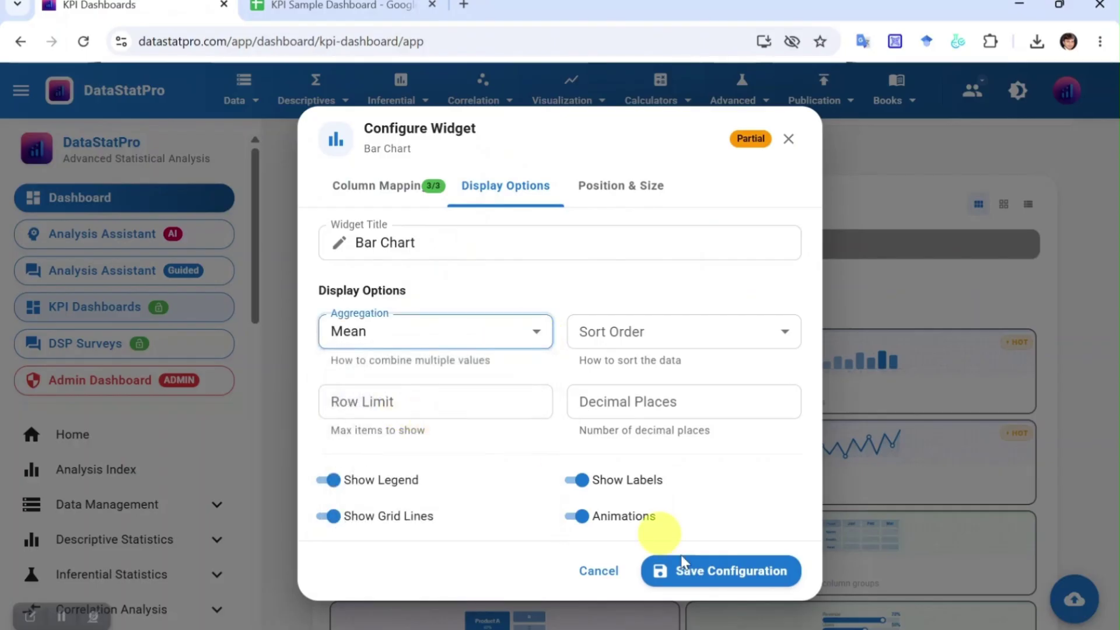
Retitle the widget Bar Chart Revenue by Quarter and Segment and save its configuration
left_click(374, 186)
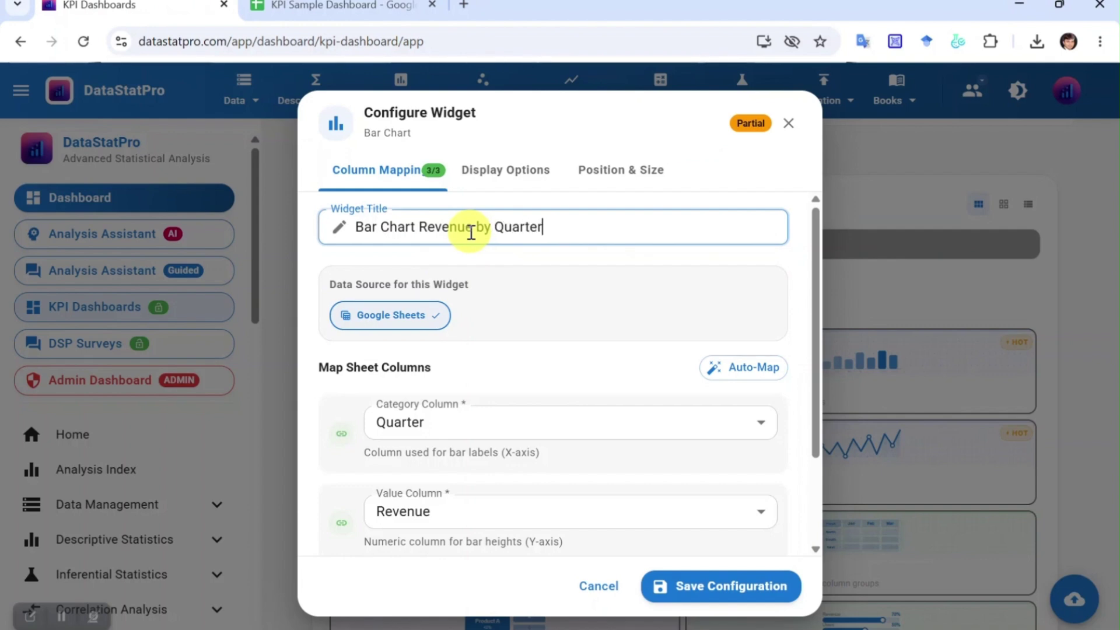
scroll(638, 418, "down", 3)
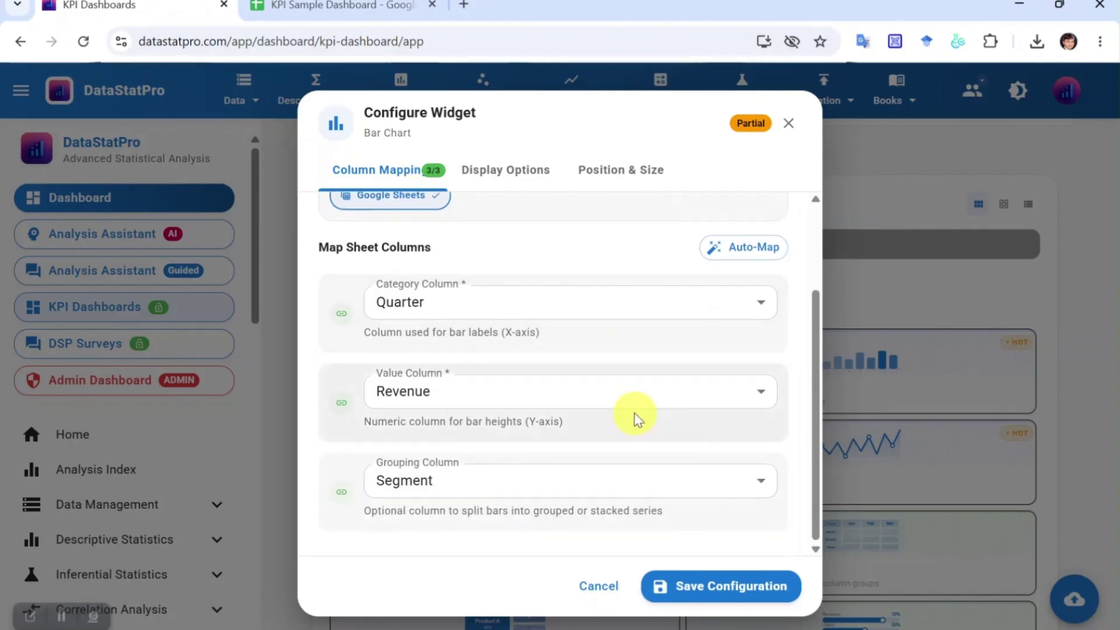
scroll(578, 233, "up", 3)
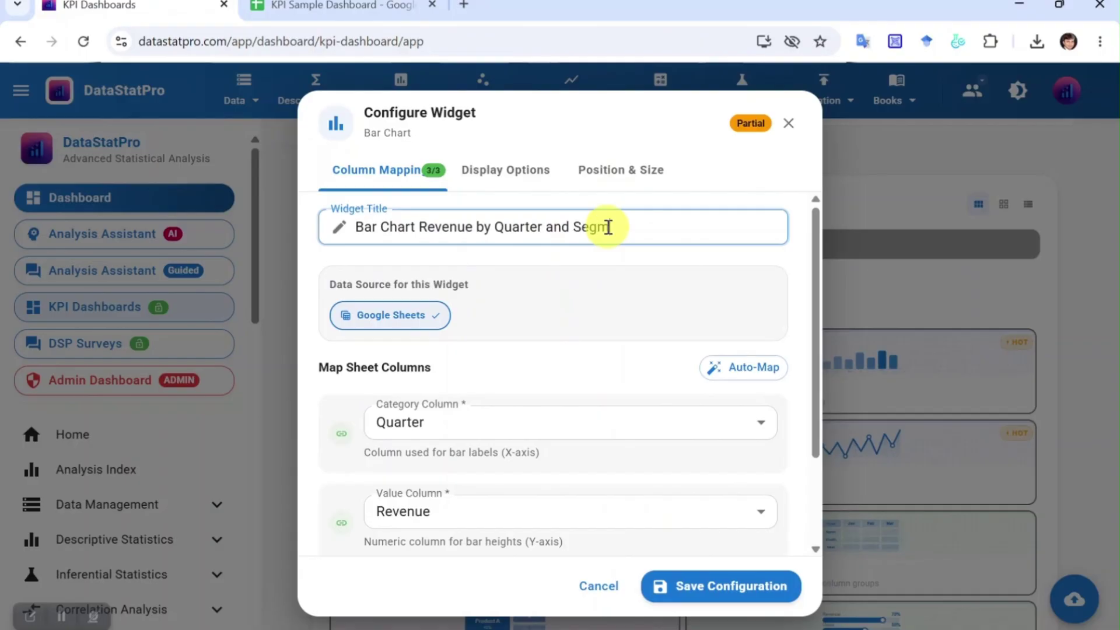
left_click(729, 587)
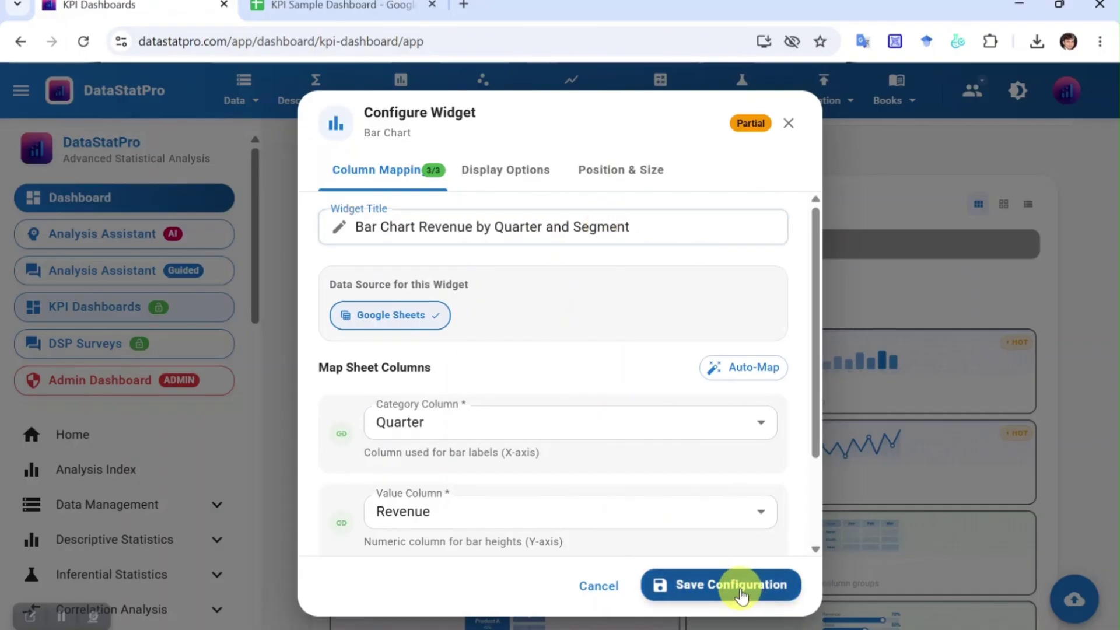
scroll(735, 555, "up", 3)
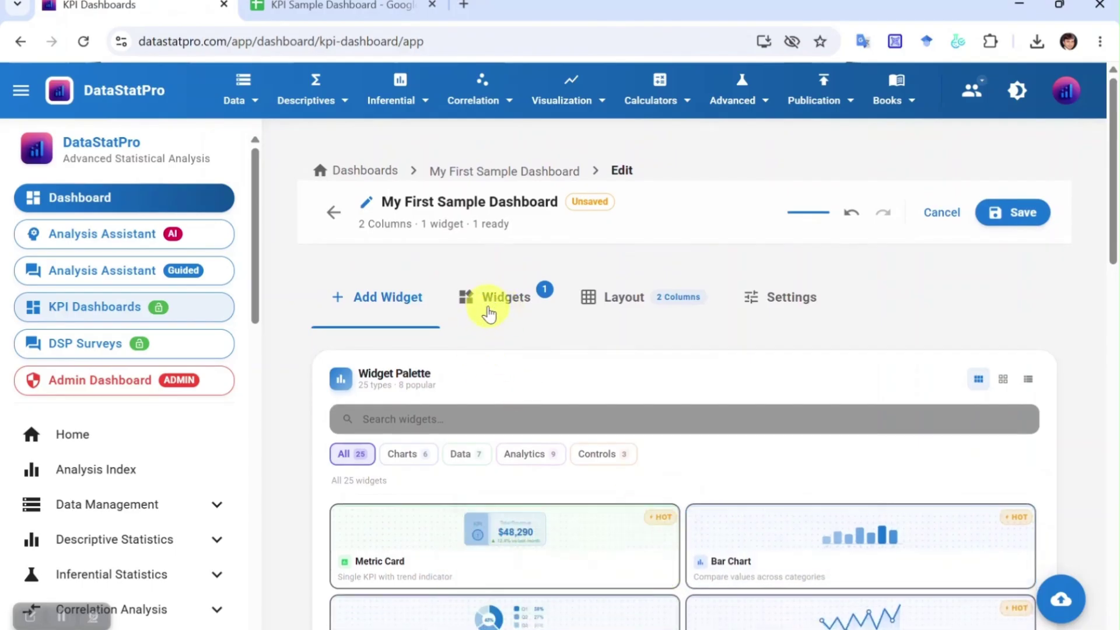
Add a Pie Chart widget to the dashboard and shorten its title to Pie Chart
left_click(489, 313)
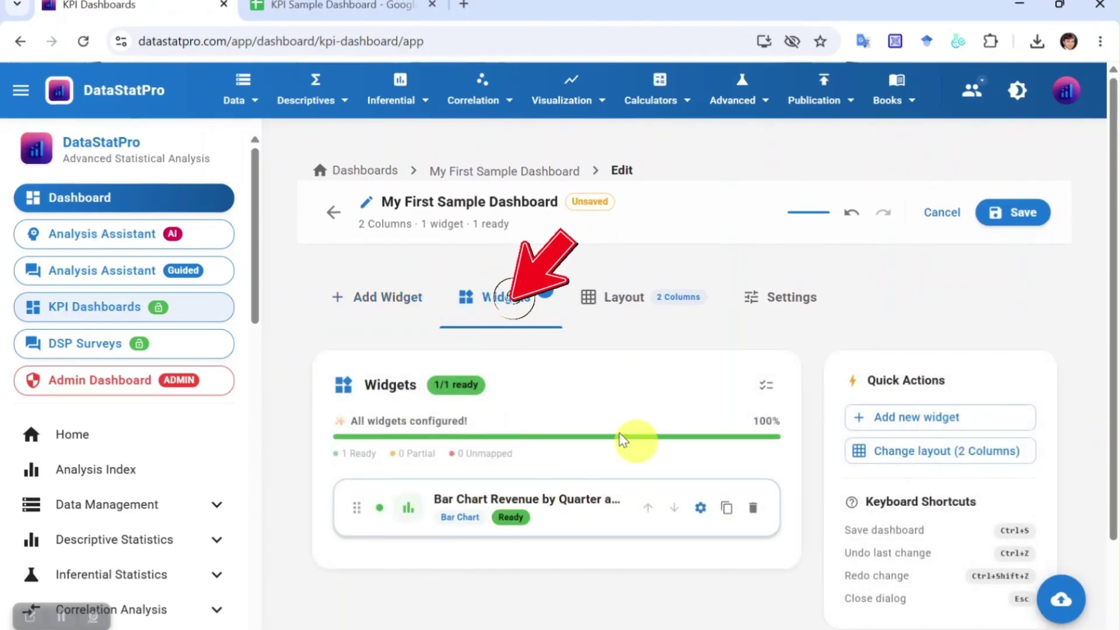
left_click(387, 297)
scroll(566, 403, "down", 3)
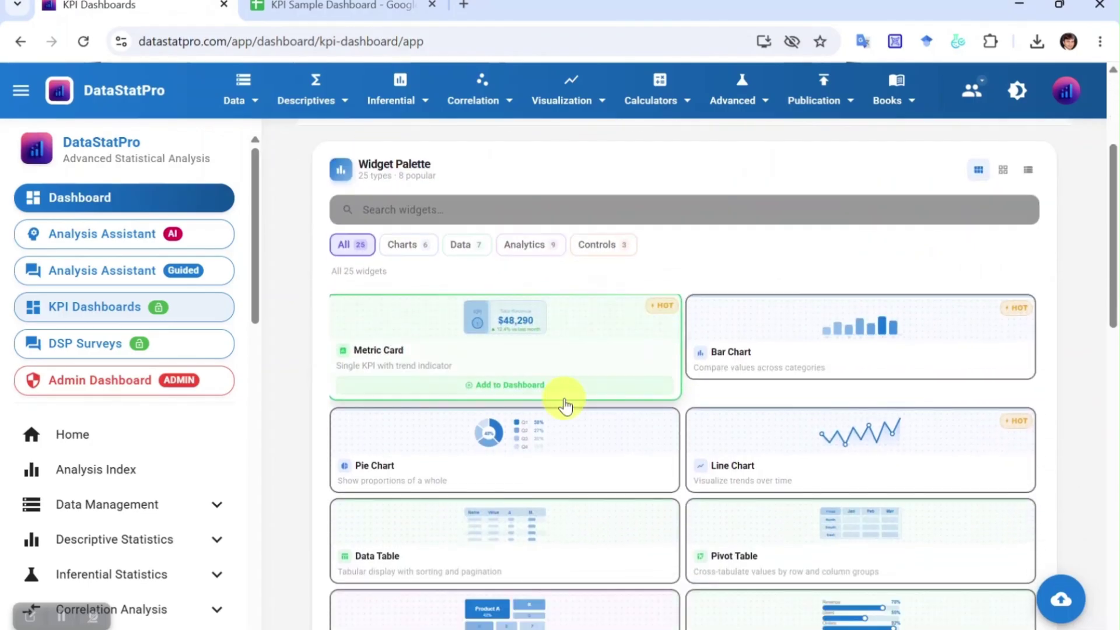
scroll(565, 403, "down", 3)
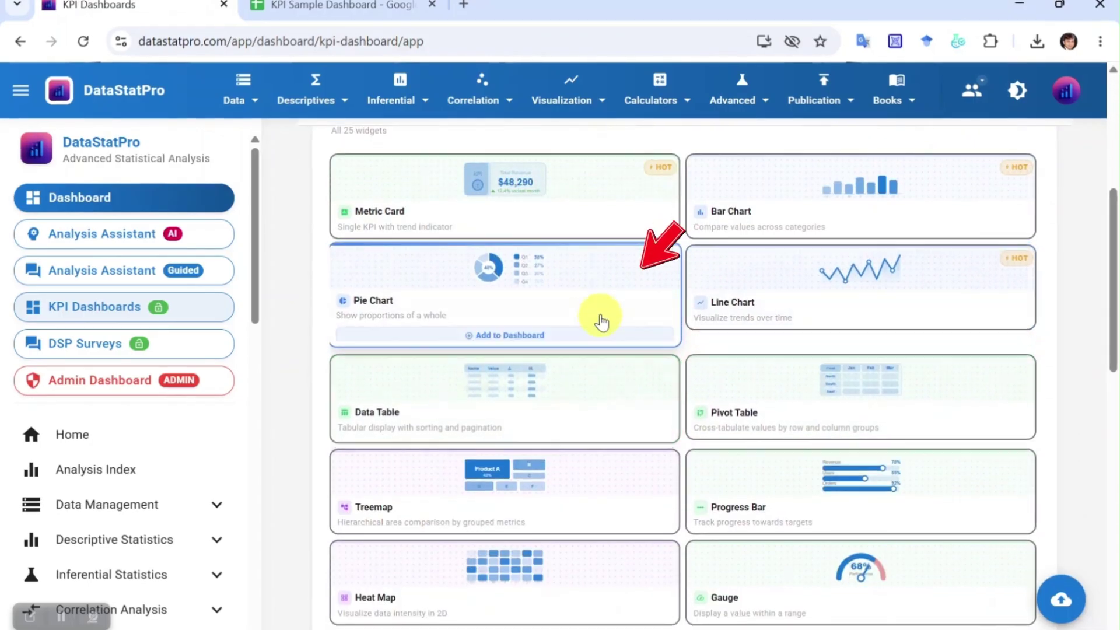
left_click(558, 293)
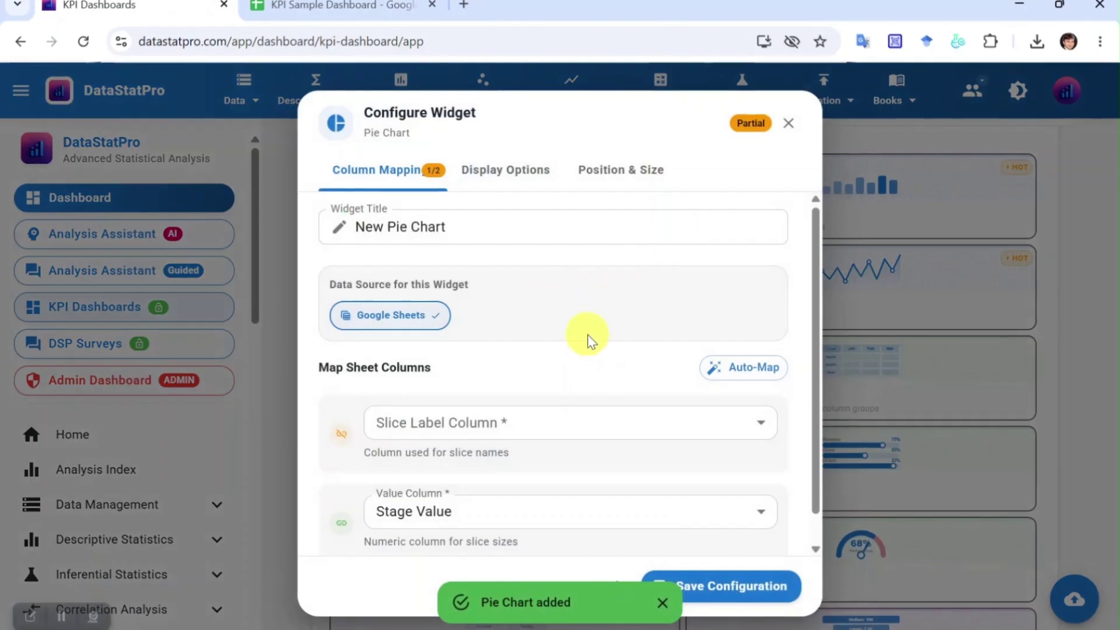
scroll(587, 335, "down", 1)
scroll(582, 327, "up", 1)
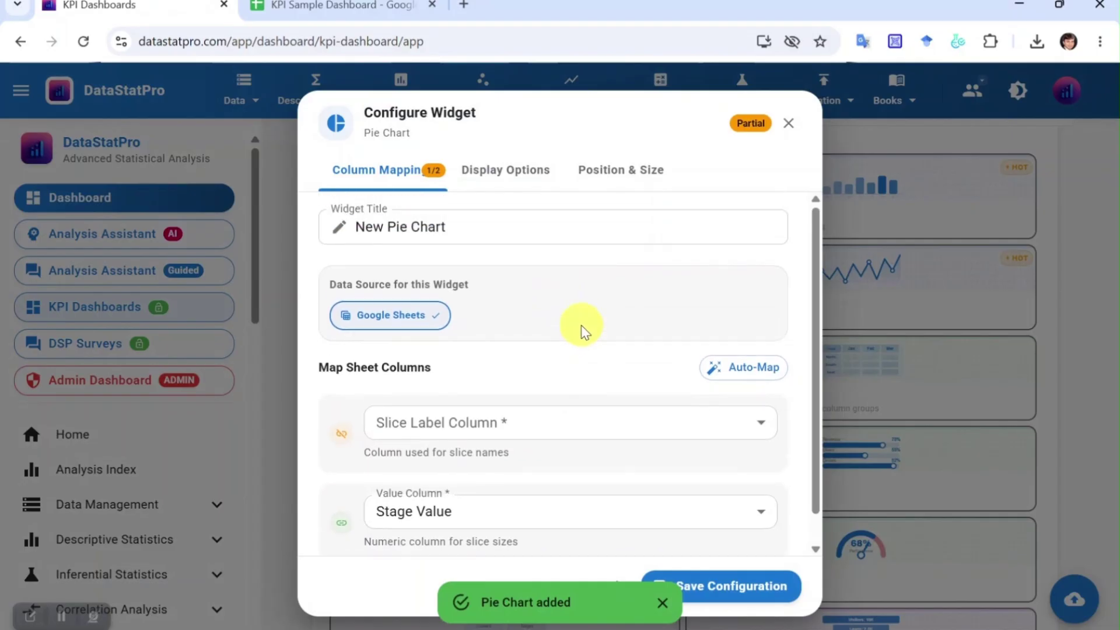
left_click(388, 228)
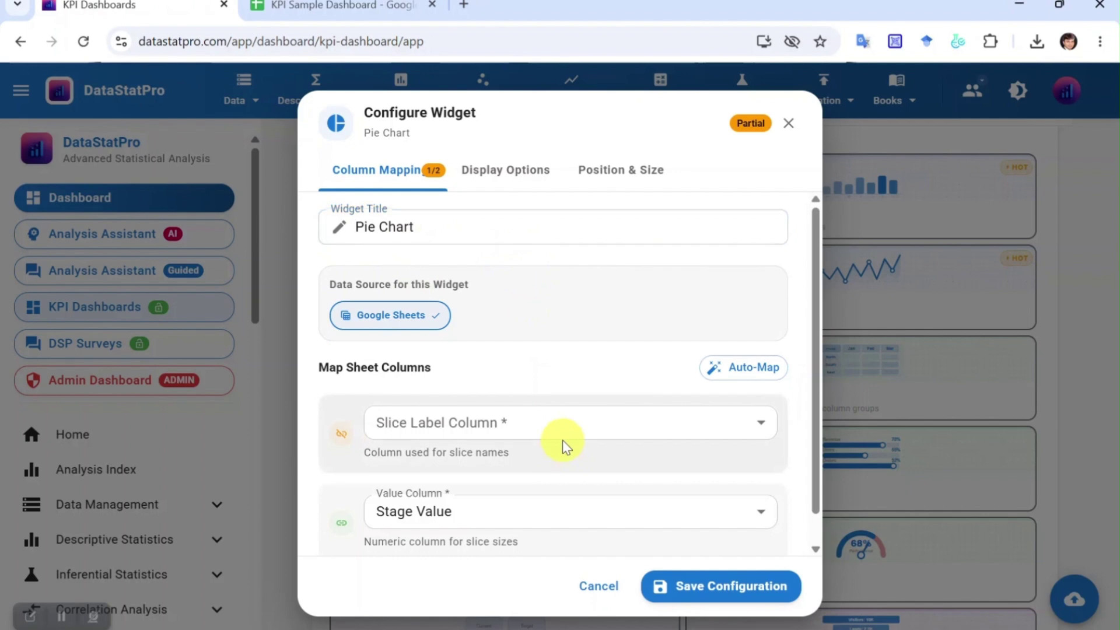
left_click(609, 430)
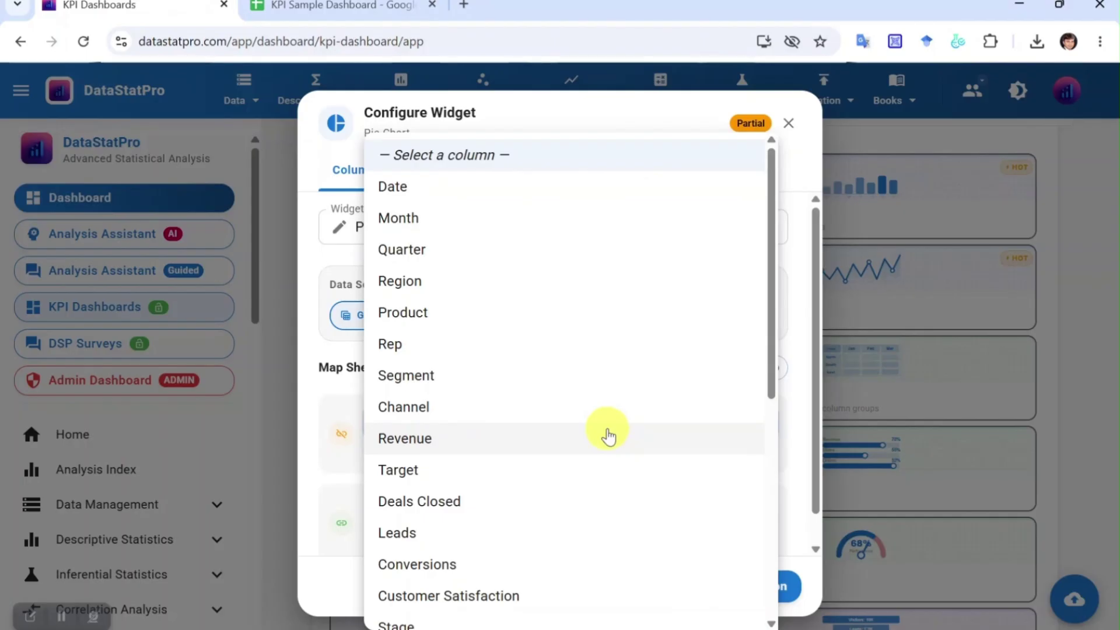
left_click(528, 596)
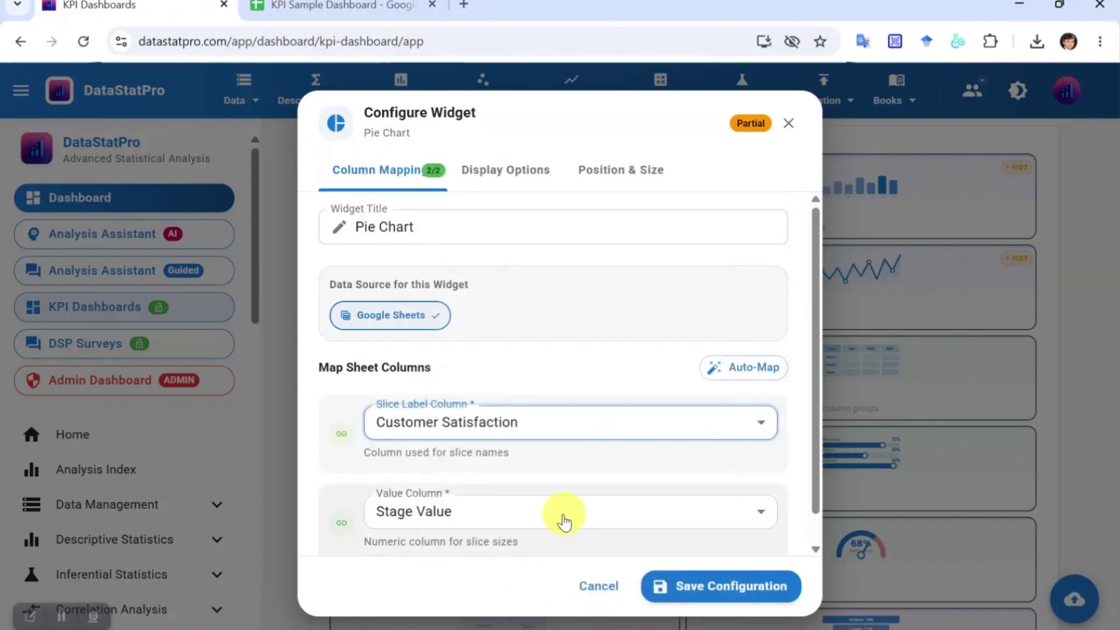
scroll(564, 521, "down", 1)
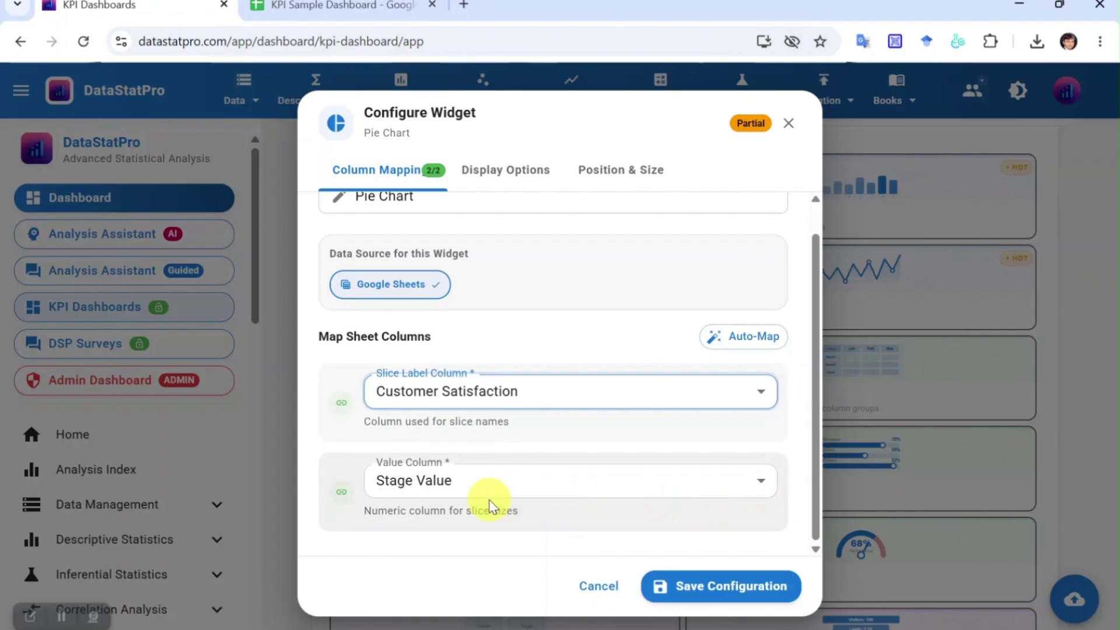
Map the pie chart's slice label column to Product and its value column to Customer Satisfaction
left_click(612, 398)
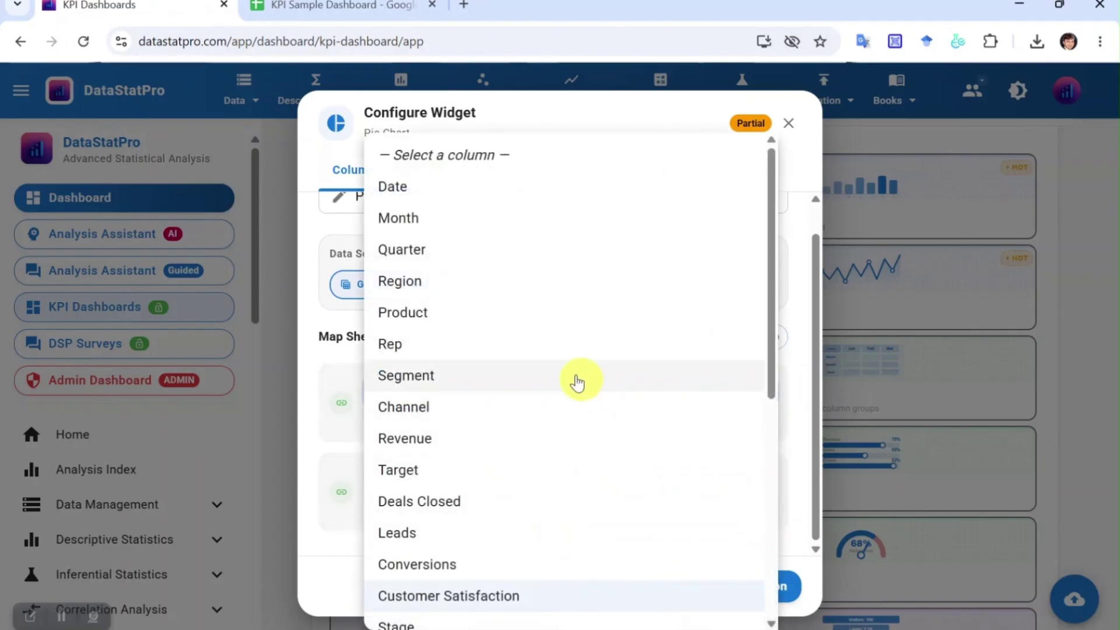
left_click(465, 315)
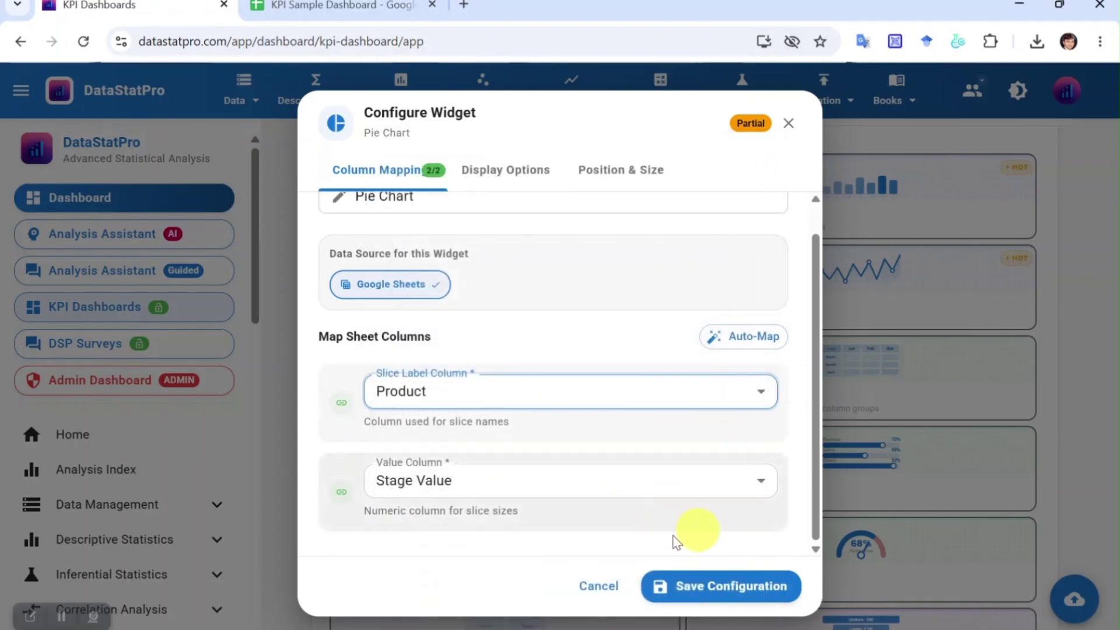
left_click(544, 486)
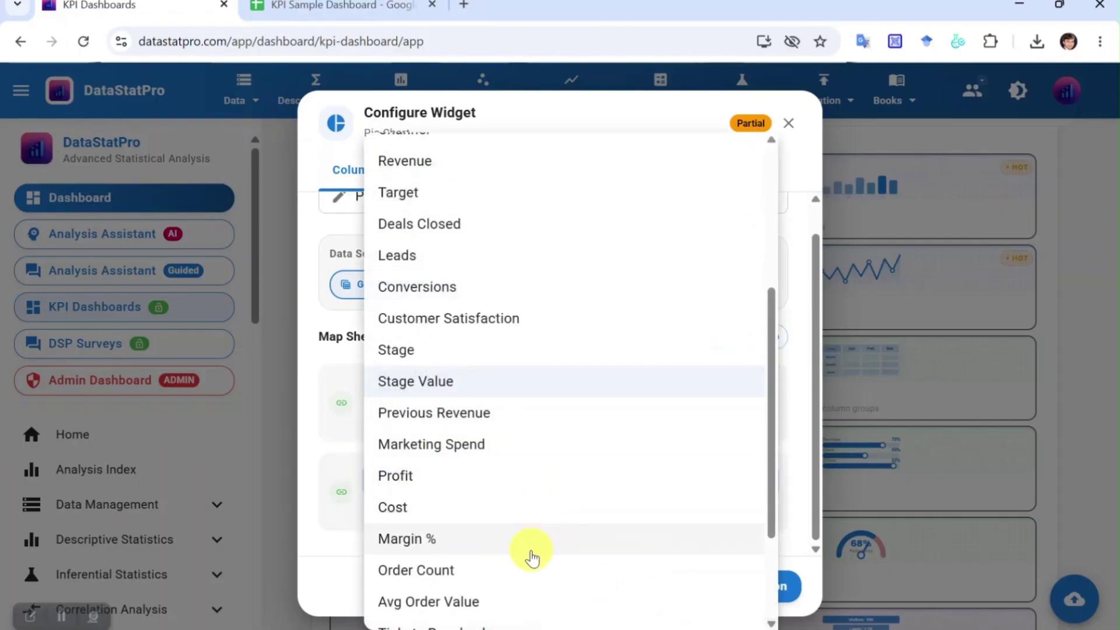
scroll(513, 455, "down", 2)
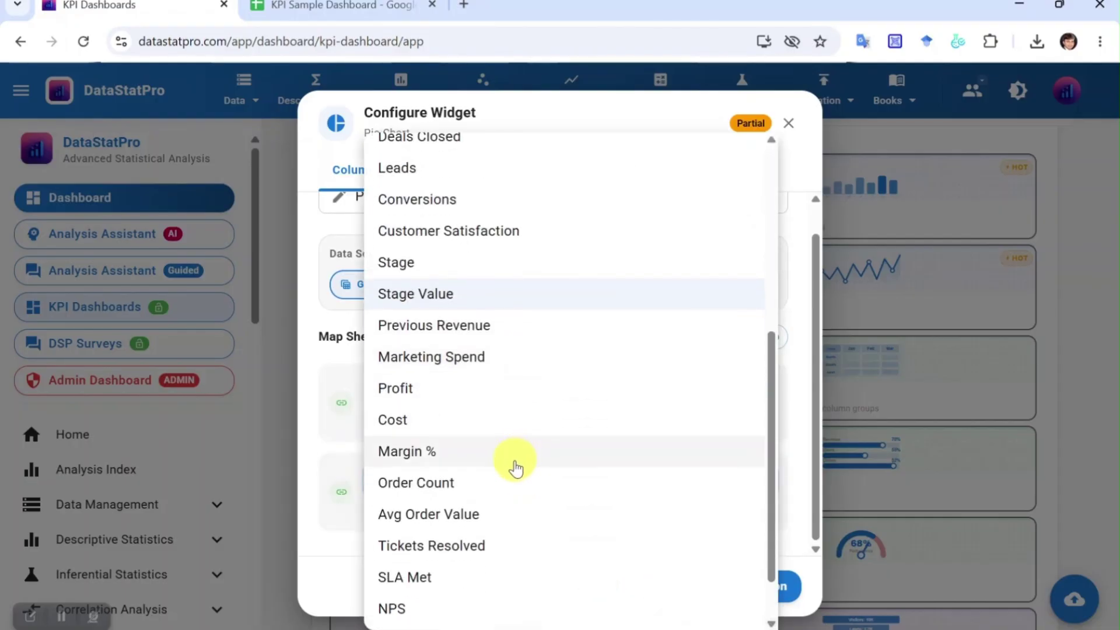
scroll(514, 467, "down", 2)
scroll(514, 466, "up", 3)
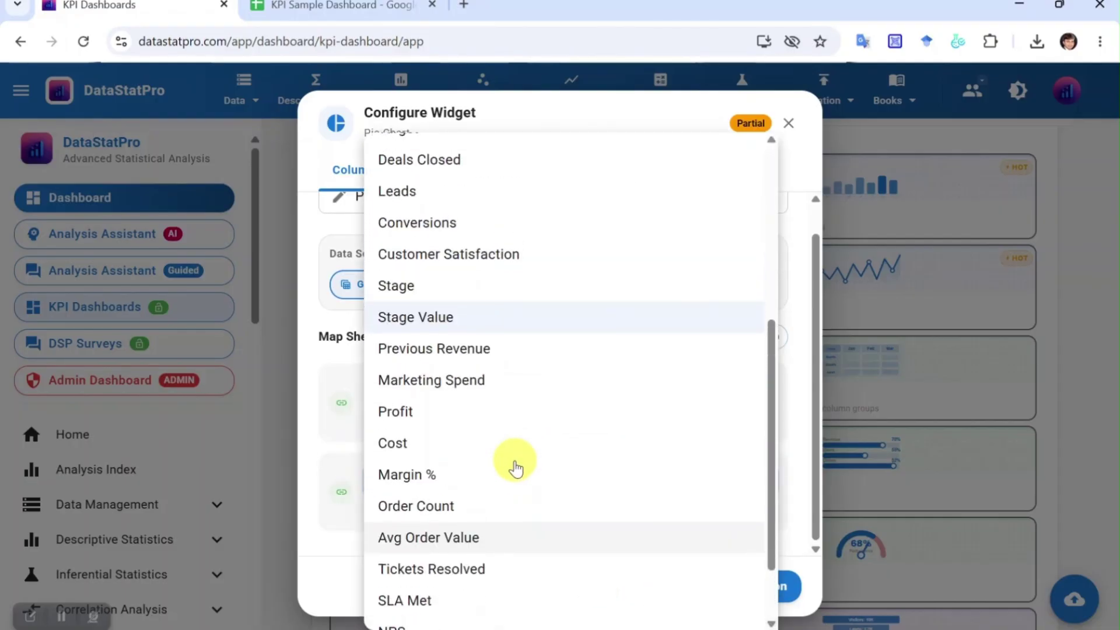
left_click(517, 267)
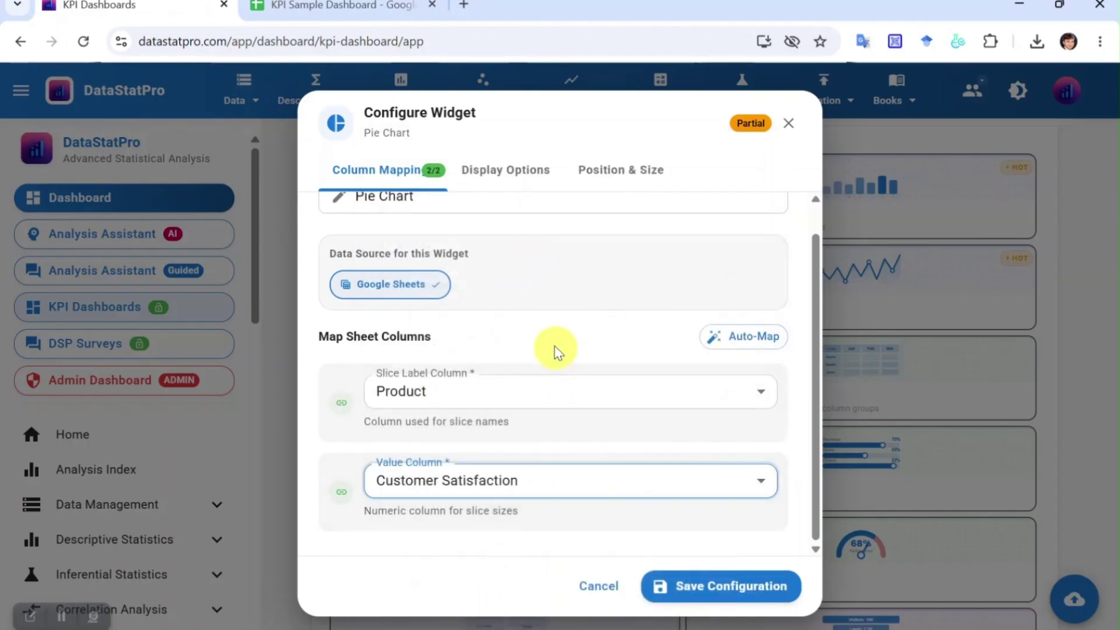
Set the pie chart's aggregation to Mean in its display options
left_click(507, 182)
left_click(522, 335)
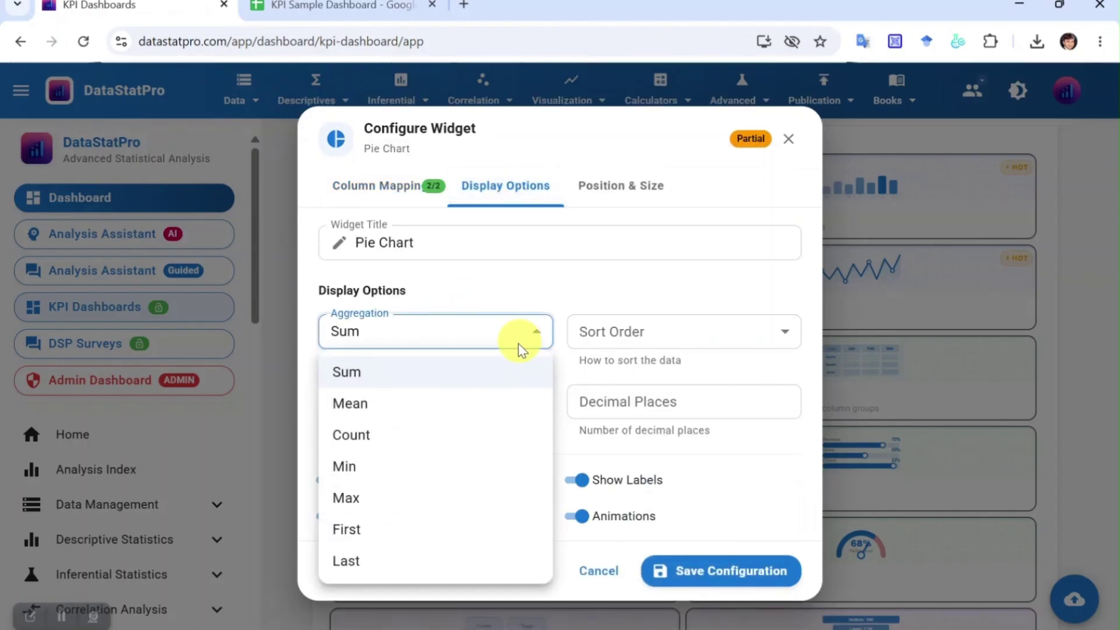
left_click(439, 418)
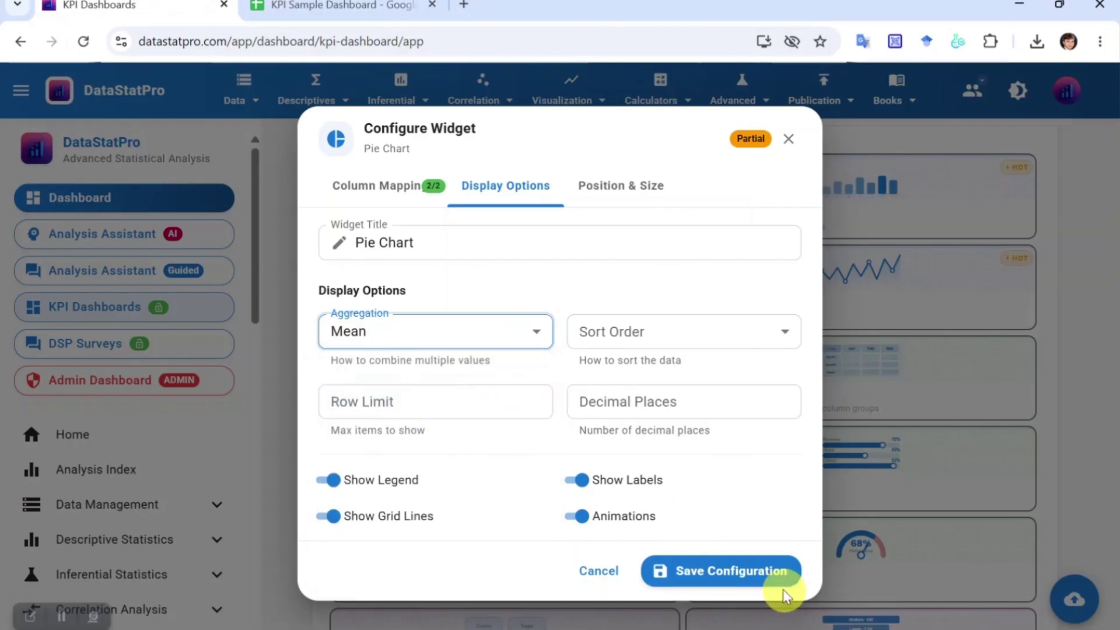
Retitle the widget Pie Chart Customer Satisfaction by Product and save its configuration
left_click(380, 183)
left_click(486, 229)
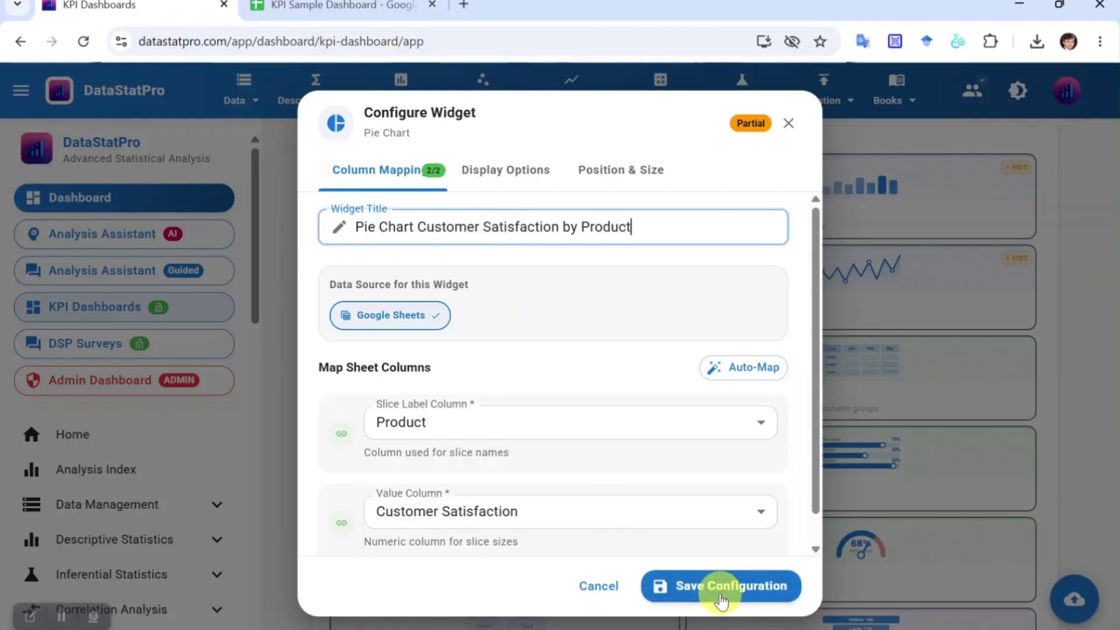
left_click(751, 584)
Save My First Sample Dashboard with its configured widgets
scroll(689, 537, "up", 3)
scroll(685, 525, "down", 15)
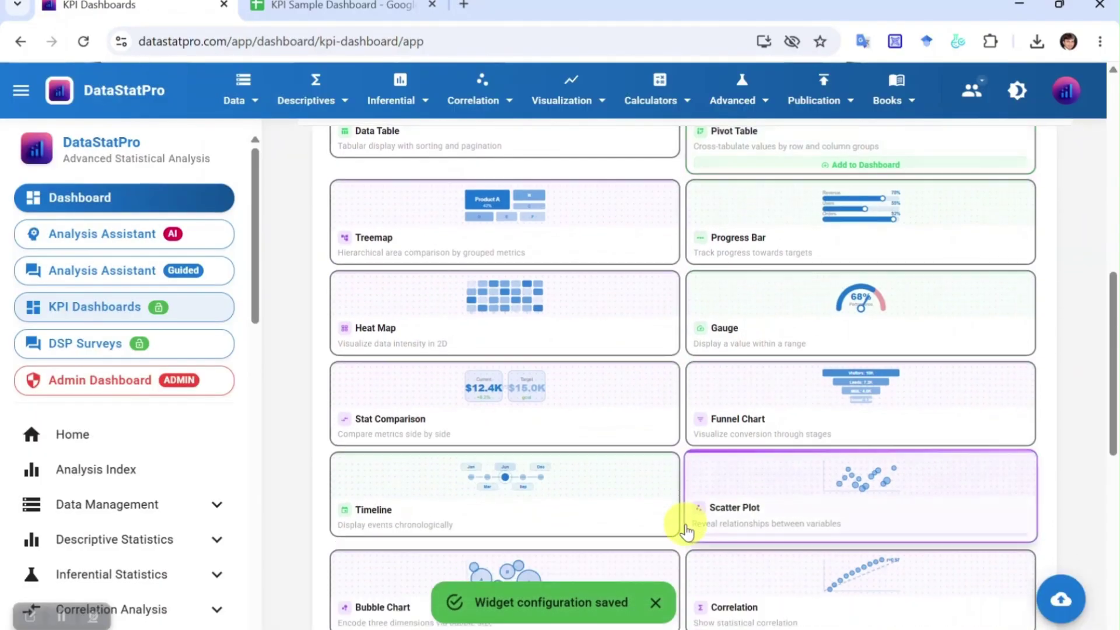
scroll(693, 532, "up", 12)
scroll(934, 436, "up", 5)
left_click(1012, 213)
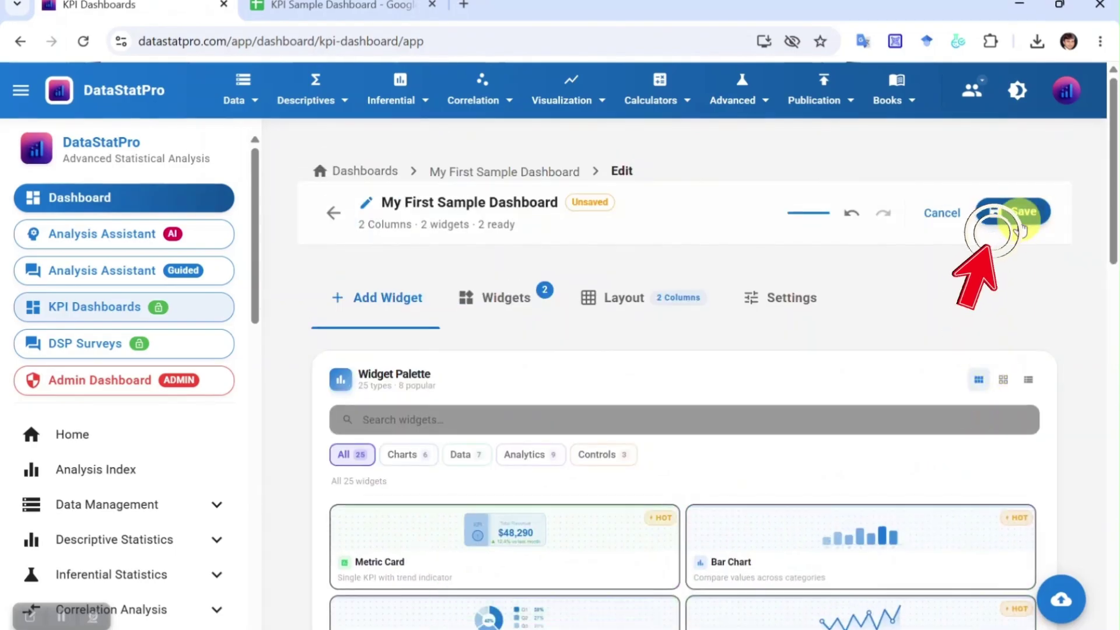
Open My First Sample Dashboard from the dashboard list and examine its bar and pie charts
scroll(754, 430, "down", 2)
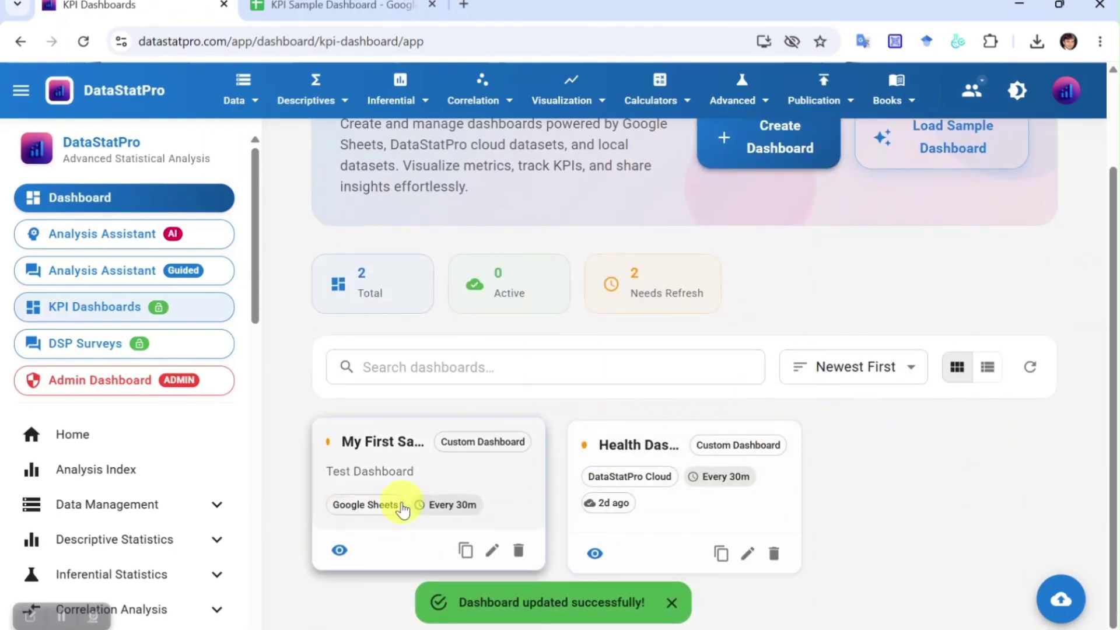
left_click(424, 483)
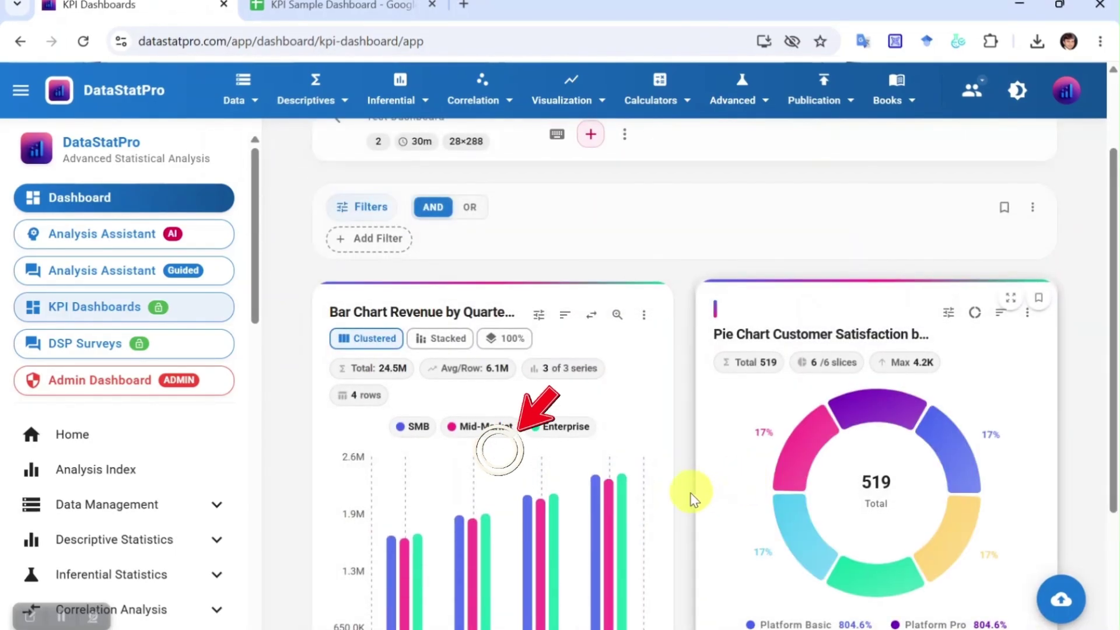
scroll(691, 493, "down", 3)
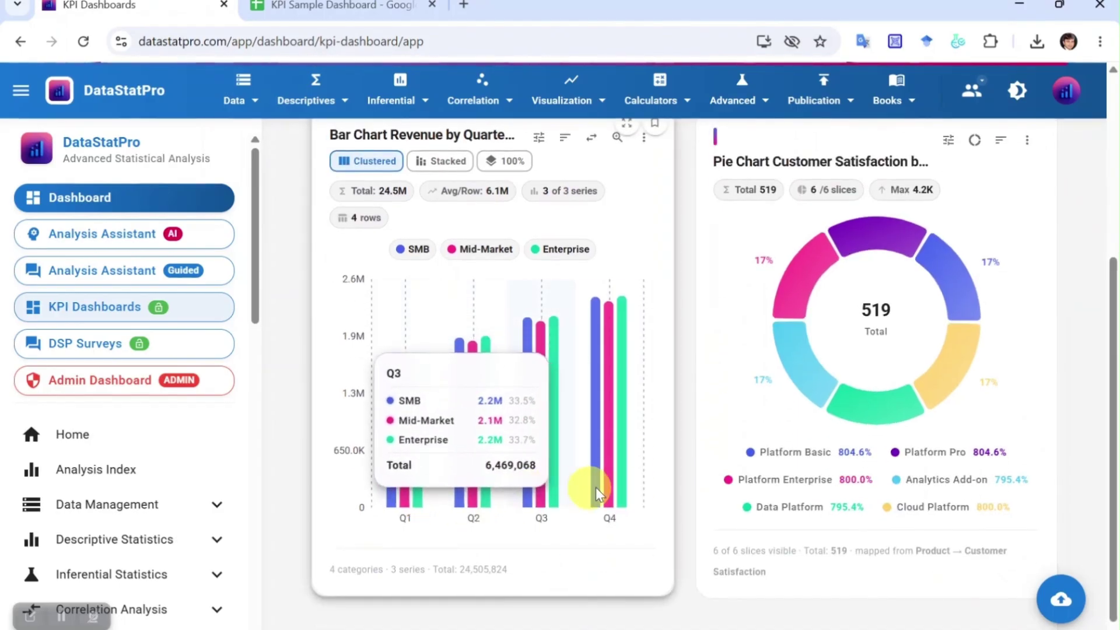
scroll(766, 463, "up", 3)
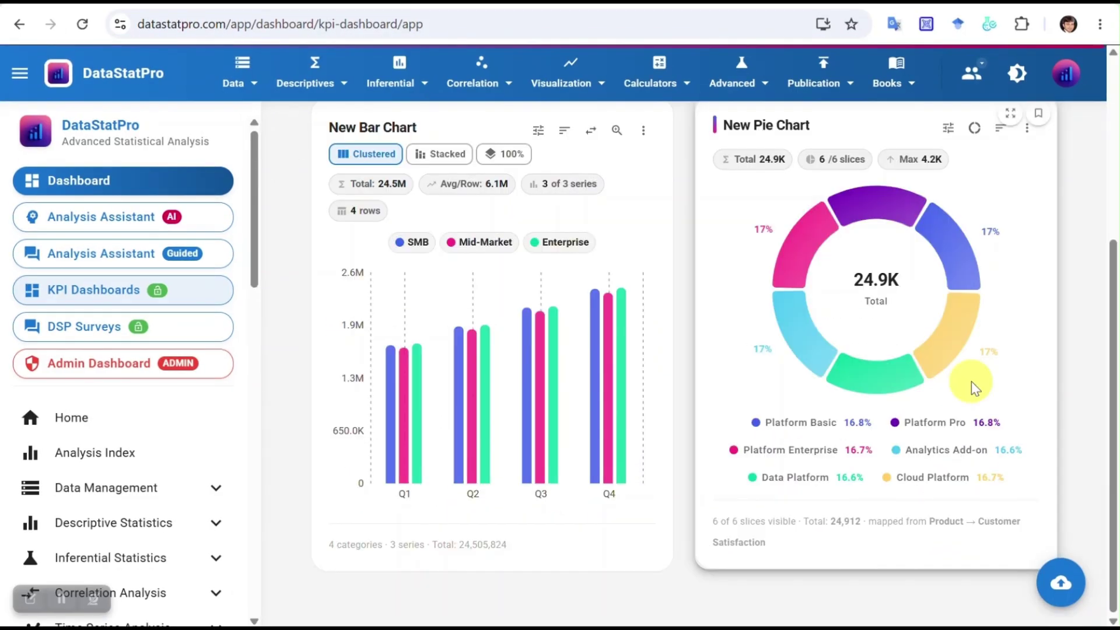
scroll(972, 382, "up", 2)
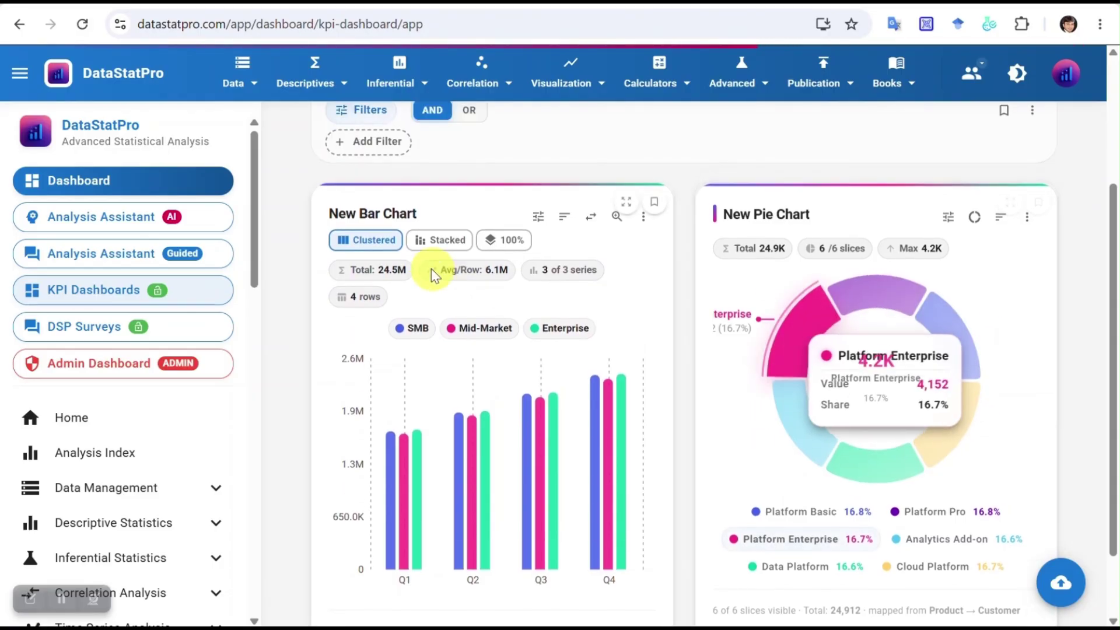
scroll(433, 264, "up", 3)
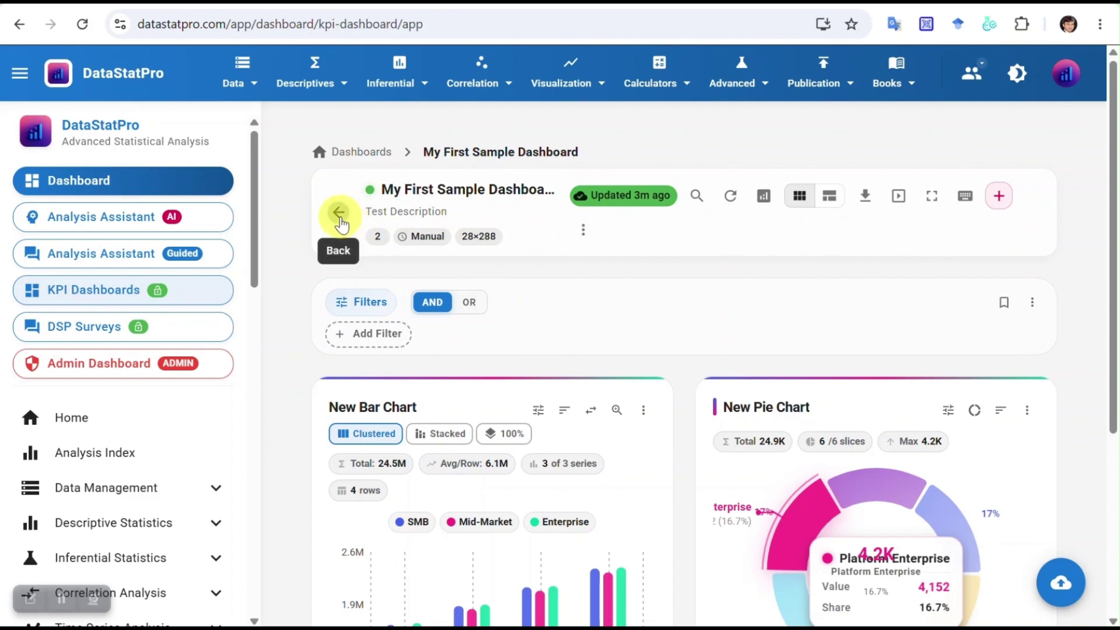
Return to the dashboard list and open My First Sample Dashboard for editing
left_click(340, 214)
scroll(607, 333, "down", 2)
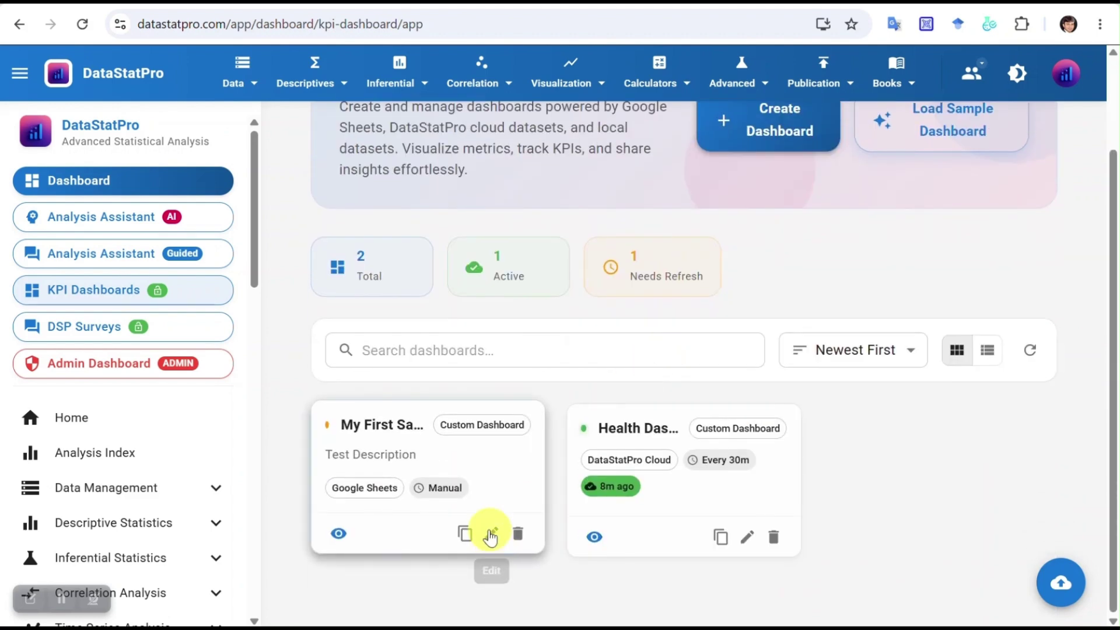
left_click(492, 538)
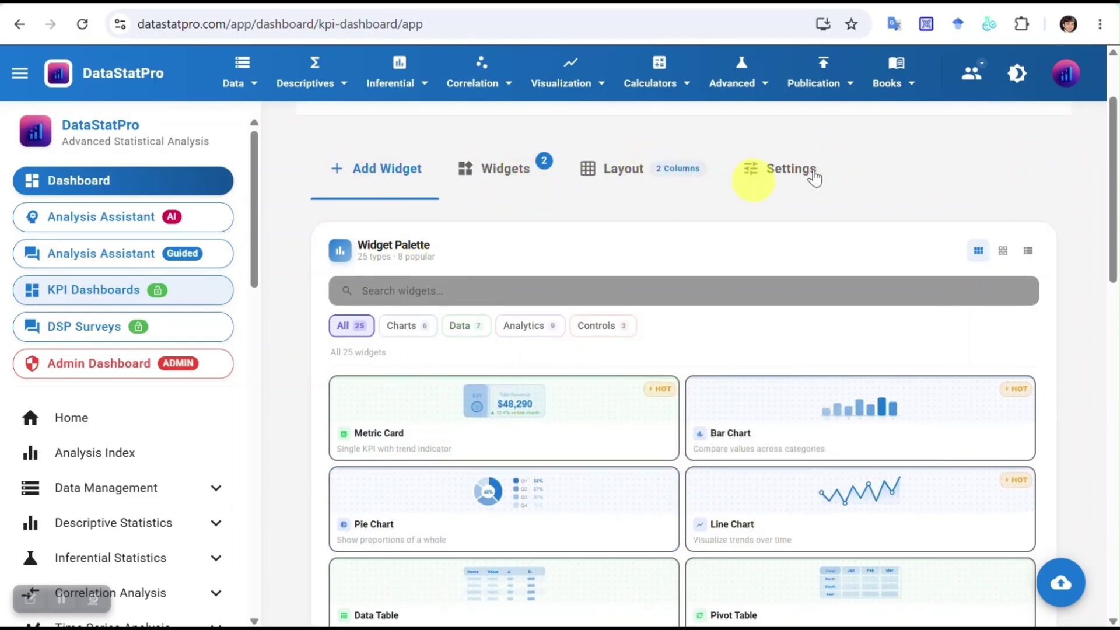
Add a Pivot Table widget to the dashboard from the widget palette
scroll(494, 328, "down", 3)
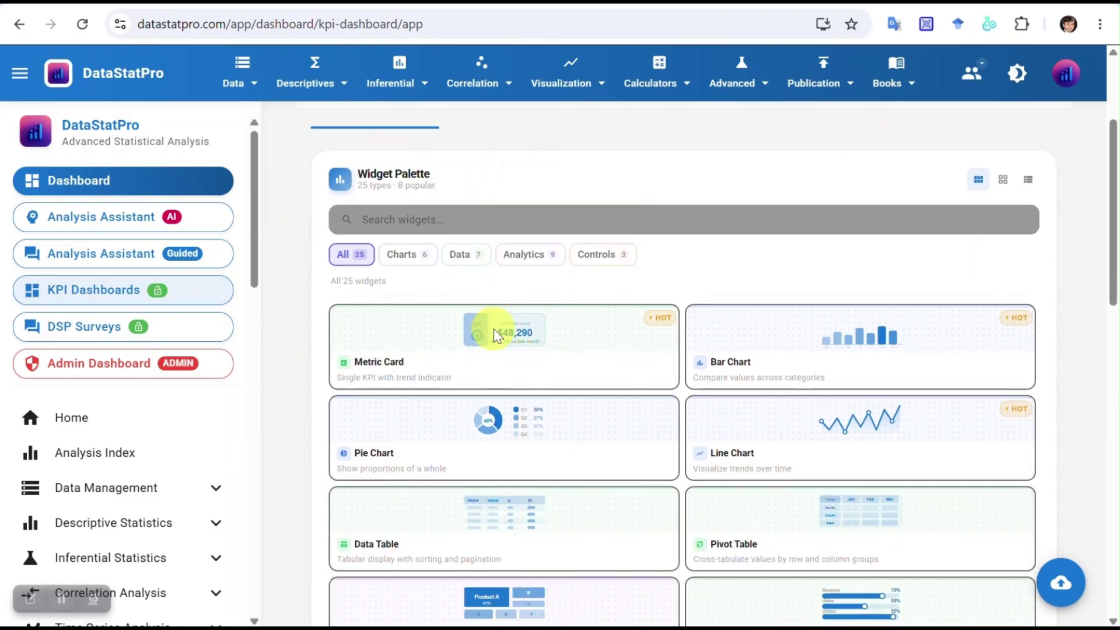
mouse_move(782, 430)
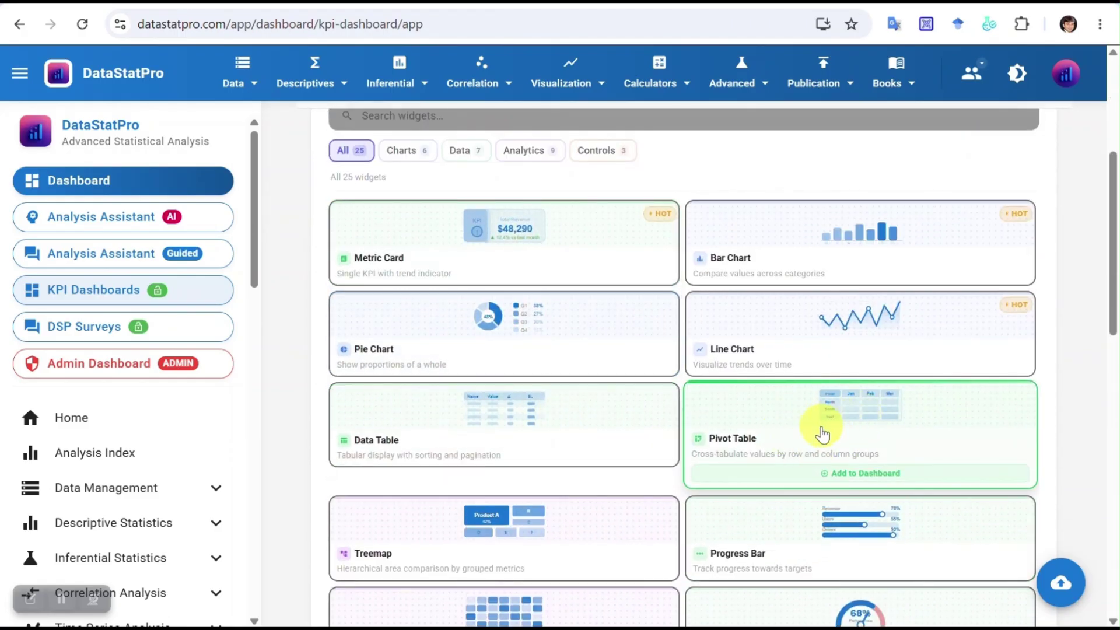
left_click(823, 432)
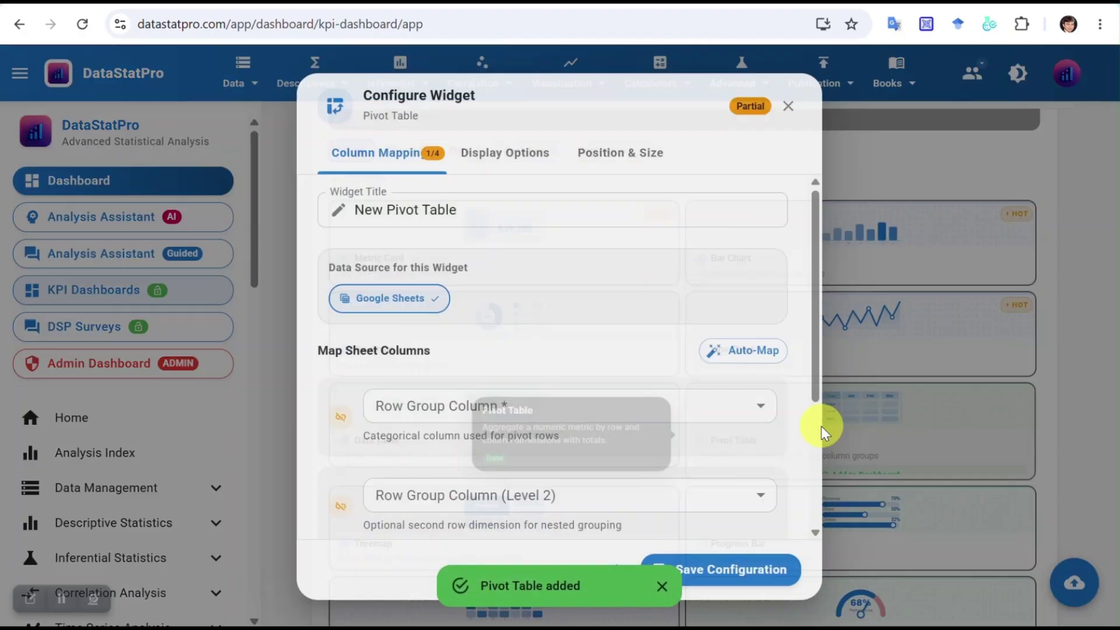
Map the pivot table's Row Group Column to Quarter and its second-level row group to Segment
scroll(665, 419, "down", 2)
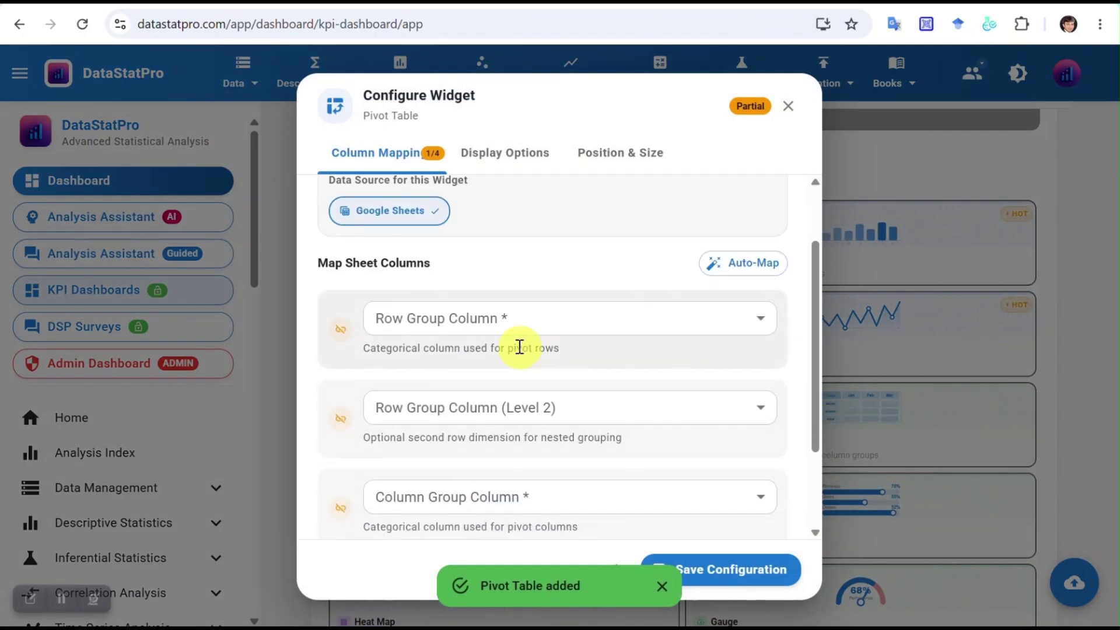
left_click(687, 330)
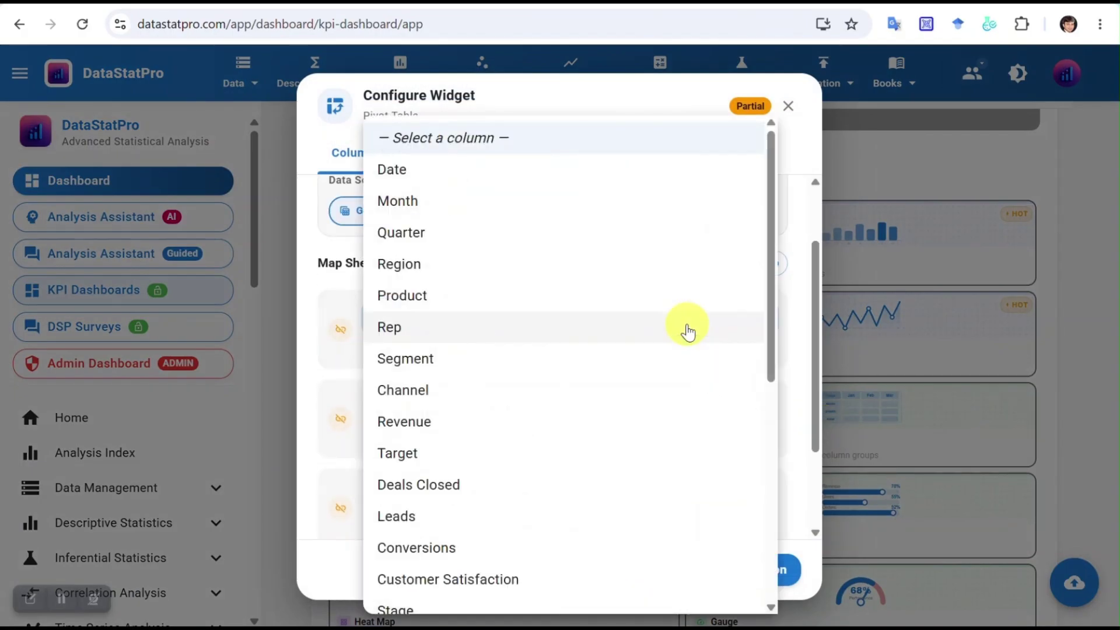
left_click(424, 242)
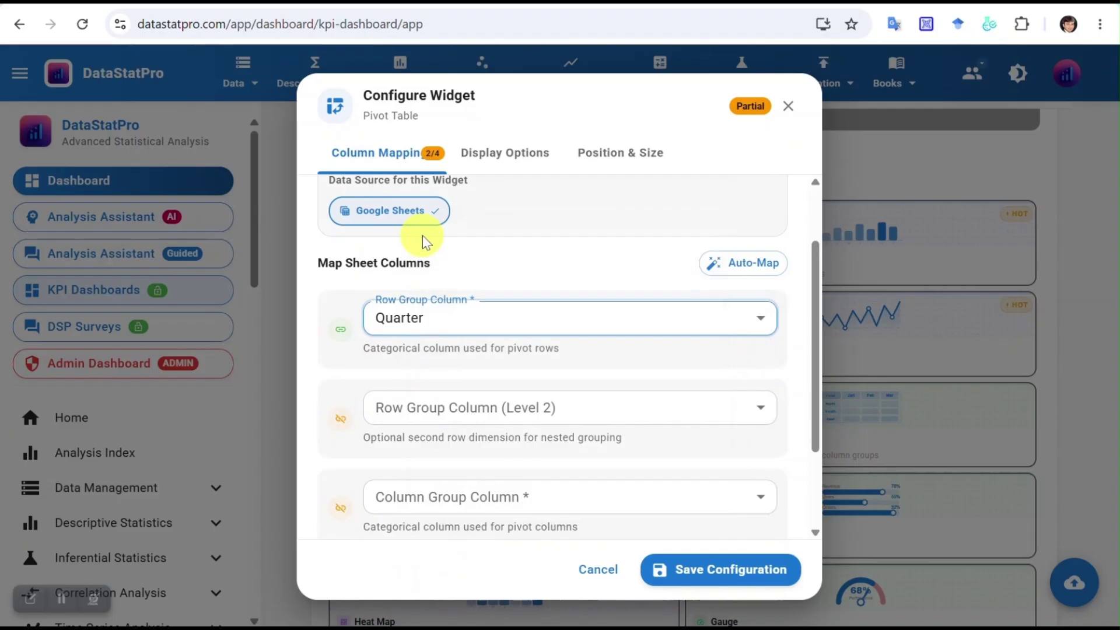
left_click(600, 422)
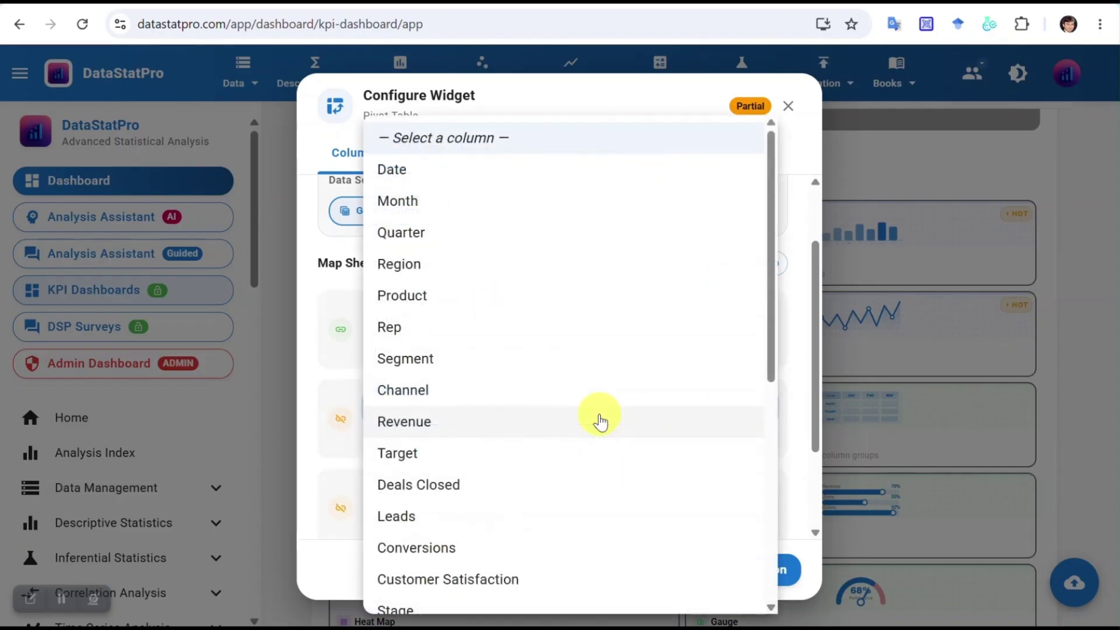
left_click(456, 361)
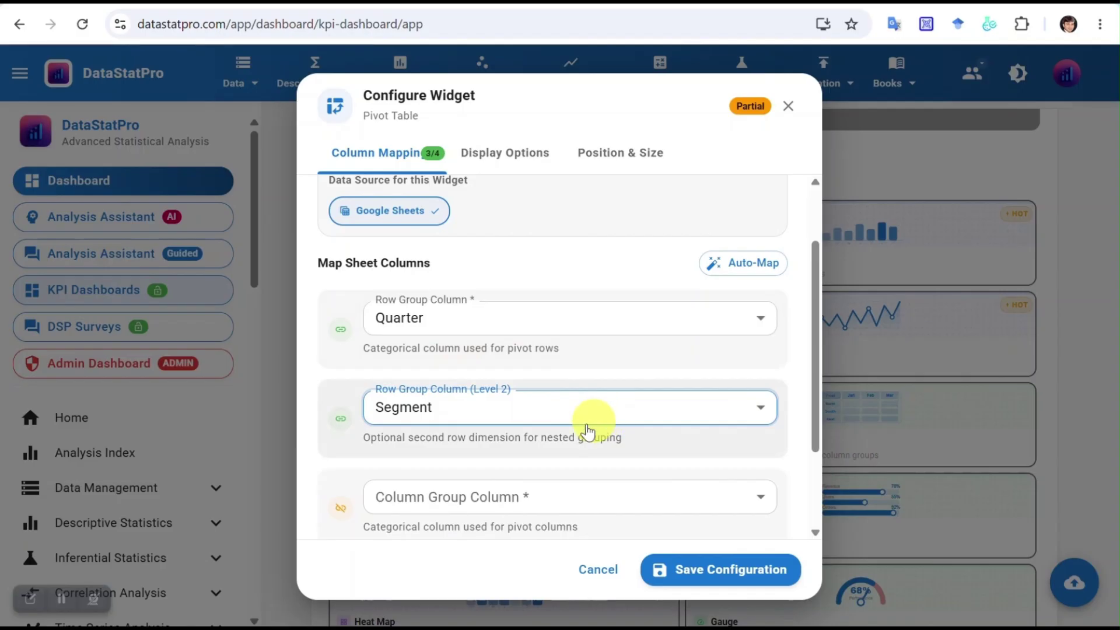
Map the pivot table's Column Group Column to Stage and save the widget configuration
scroll(575, 426, "down", 3)
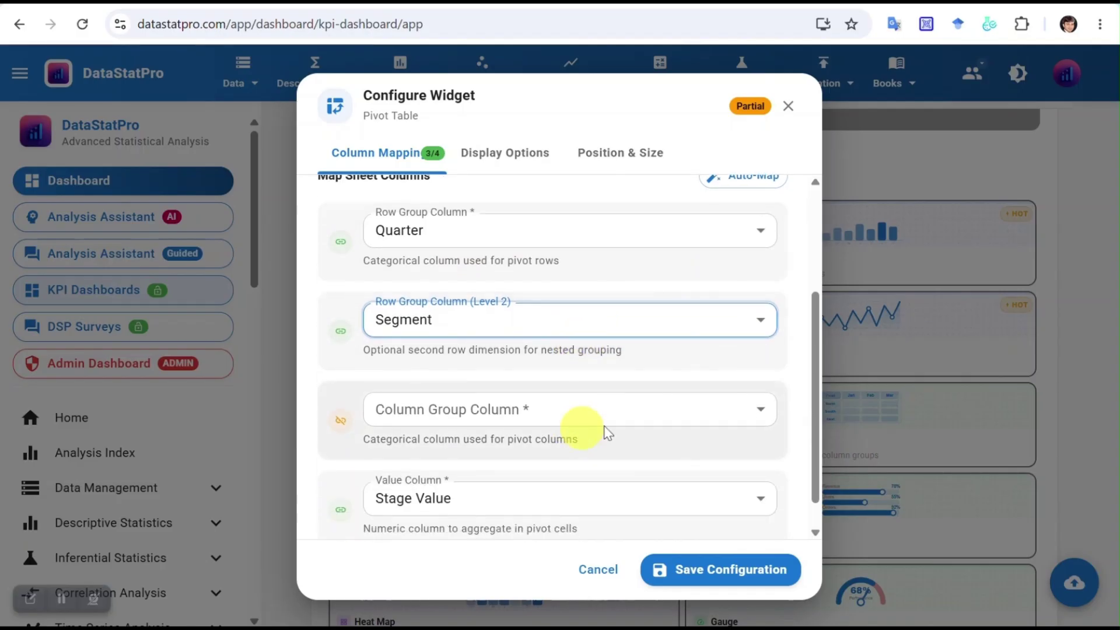
scroll(570, 408, "down", 1)
left_click(570, 389)
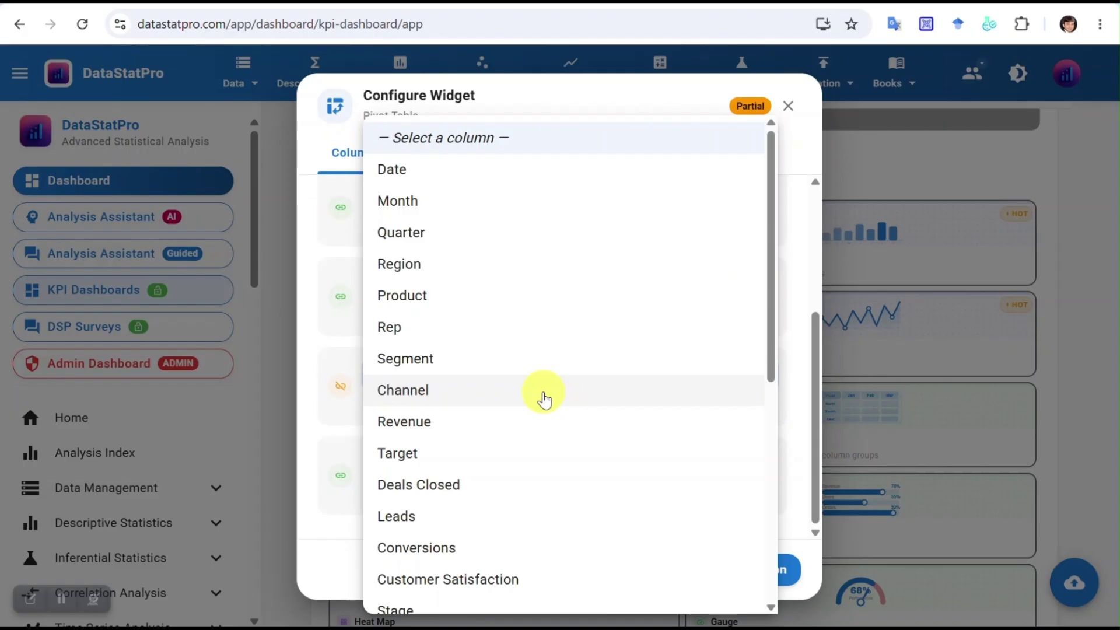
scroll(544, 398, "down", 3)
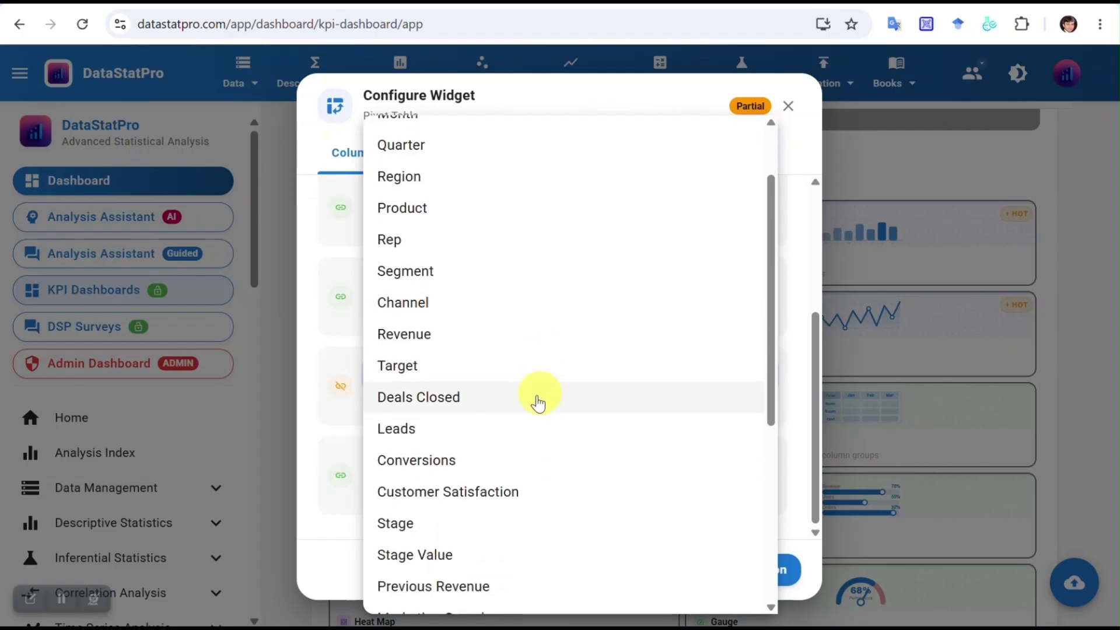
scroll(524, 408, "down", 3)
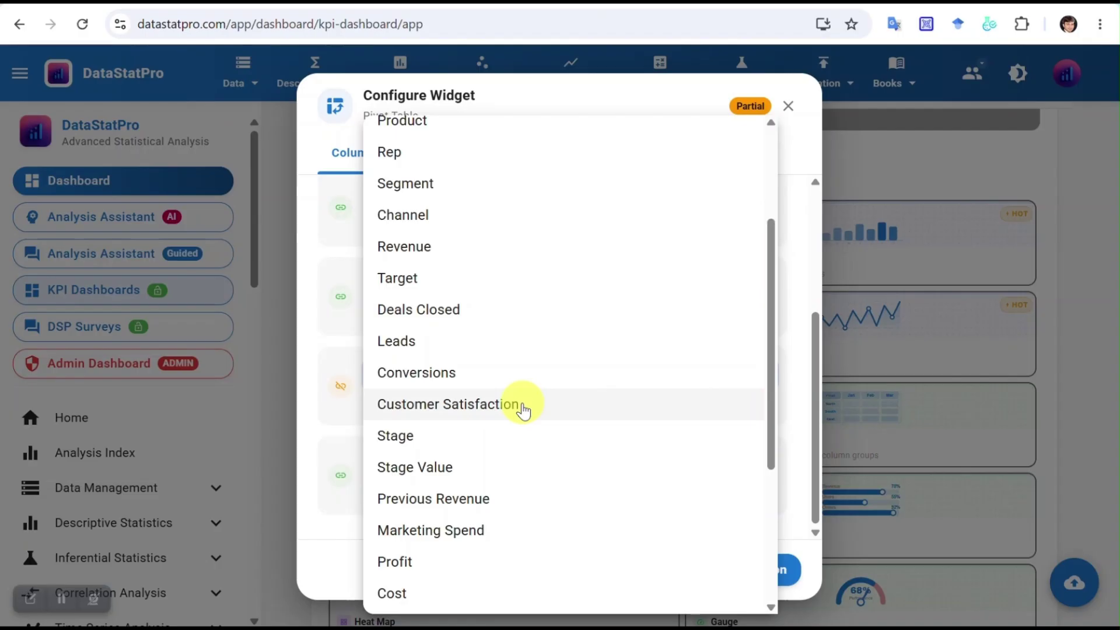
scroll(521, 409, "down", 3)
left_click(438, 352)
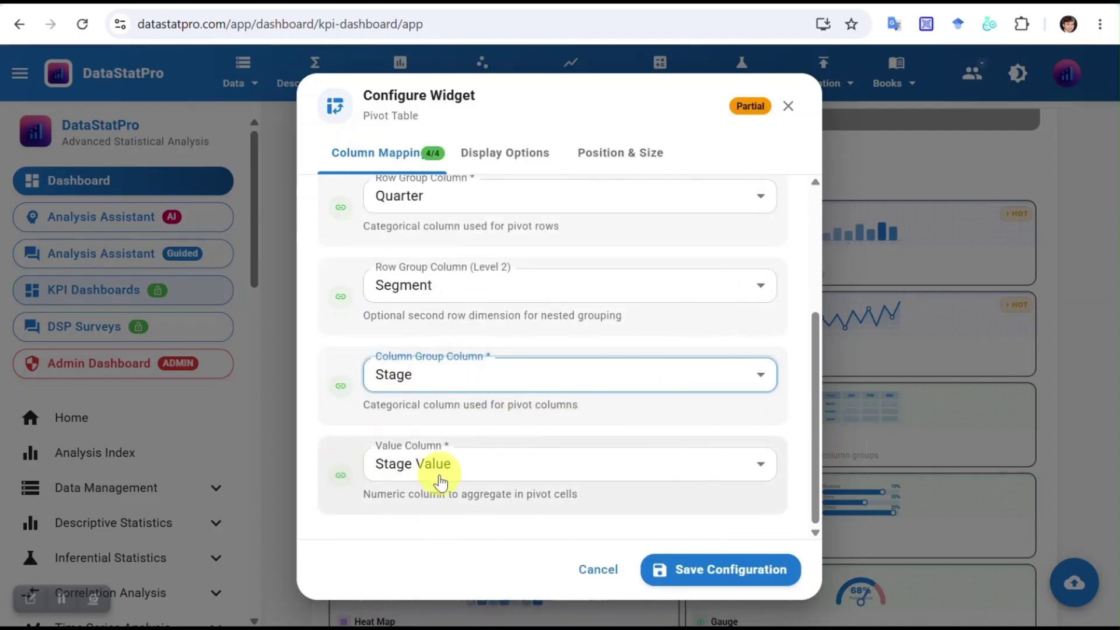
scroll(605, 369, "up", 4)
scroll(604, 368, "down", 4)
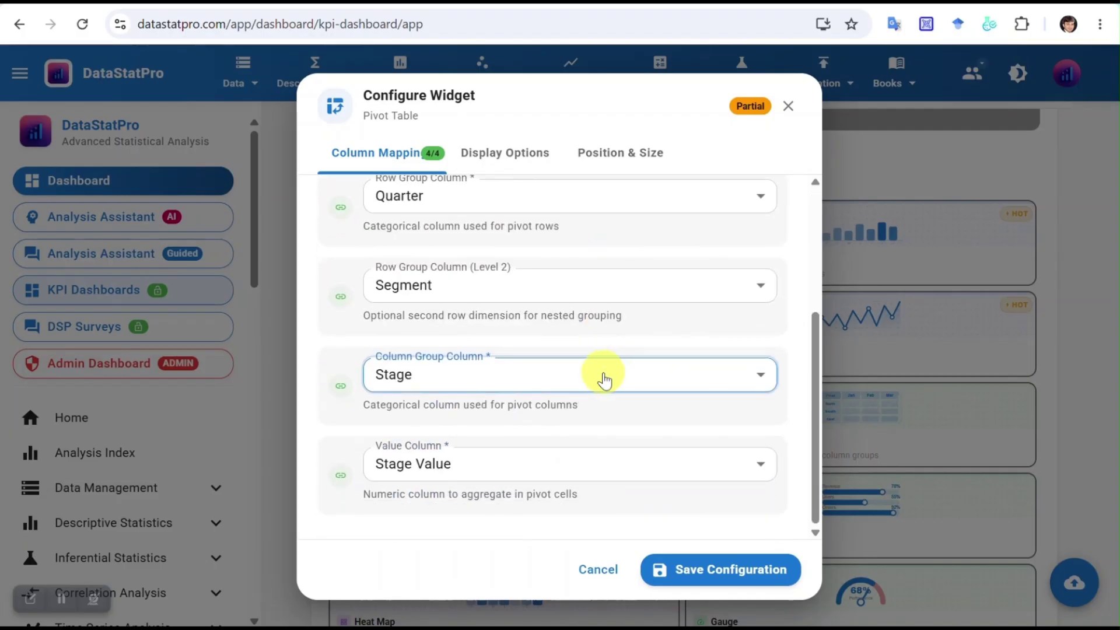
left_click(762, 578)
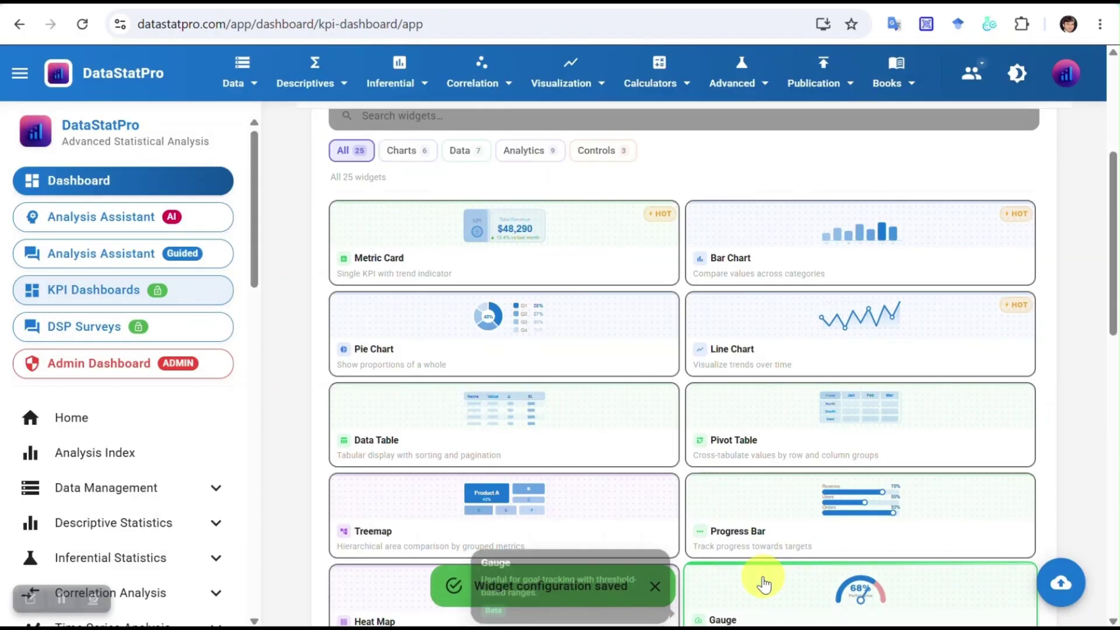
Open the configuration of New Pivot Table from the dashboard's list of added widgets
scroll(764, 566, "down", 2)
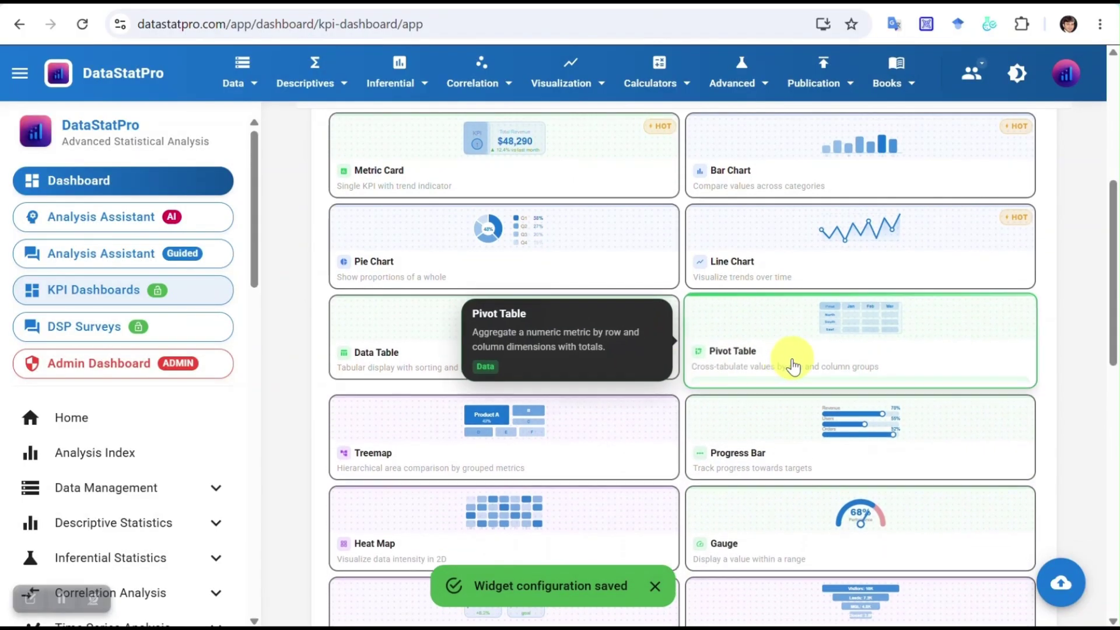
scroll(782, 368, "down", 1)
scroll(758, 362, "up", 6)
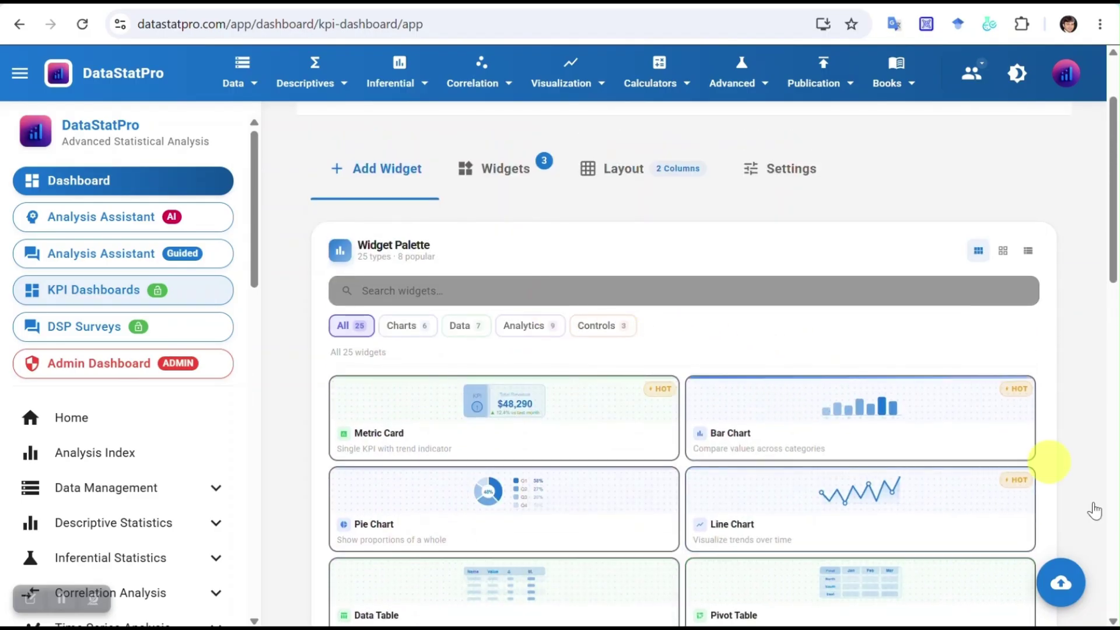
left_click(498, 172)
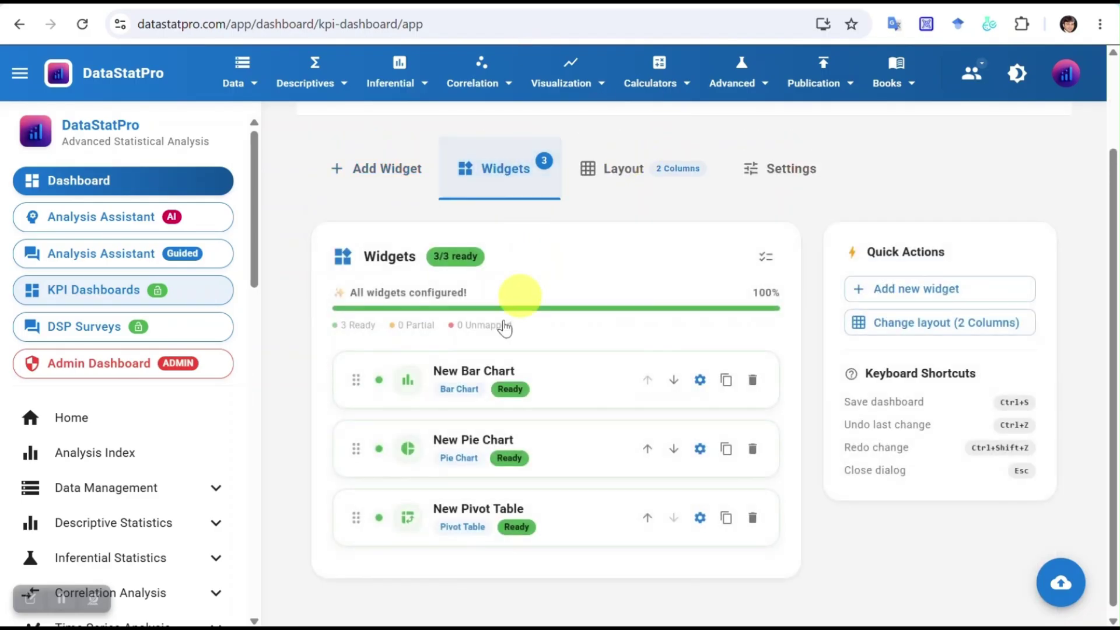
left_click(700, 518)
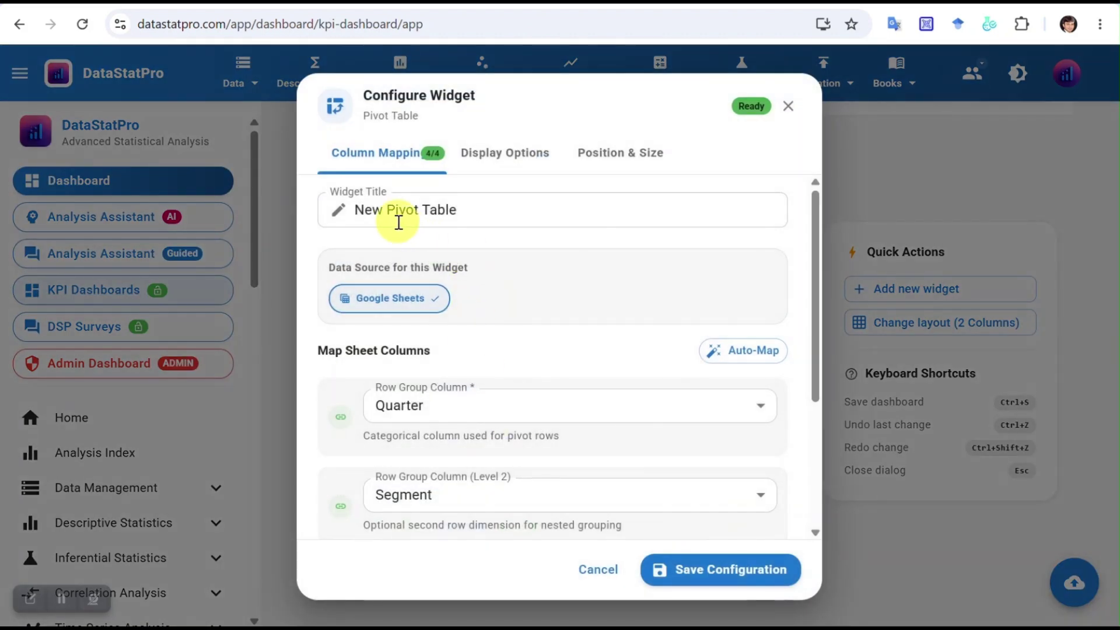
Retitle the pivot table widget "Pivot Table of Stage Value by Quater, Segment and Stage" and save its configuration
left_click(386, 209)
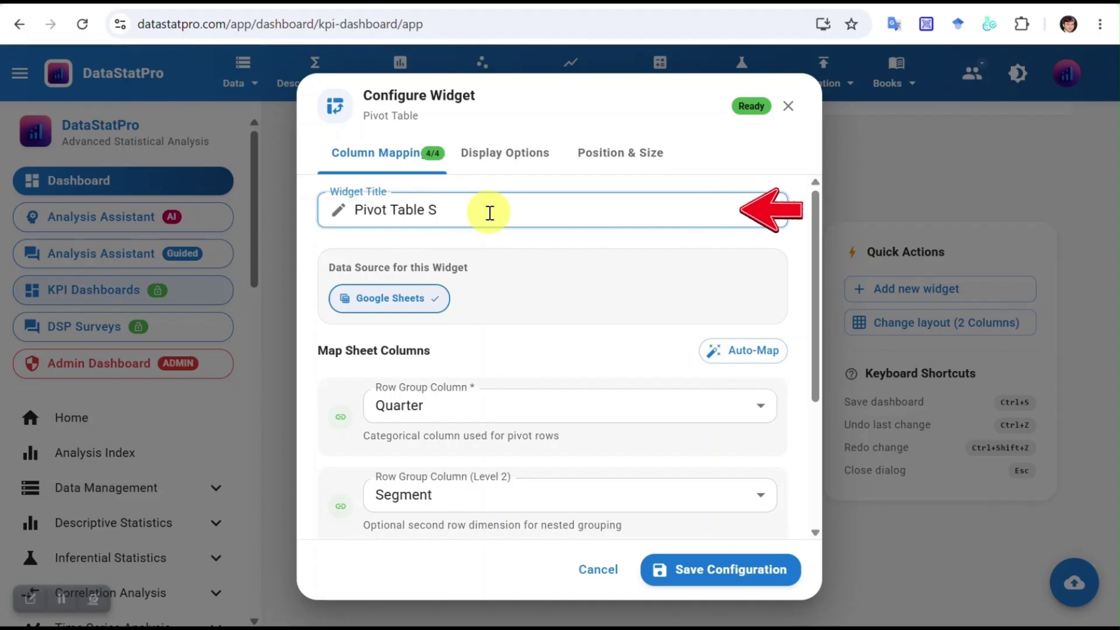
key("BackSpace")
type("of Stage ")
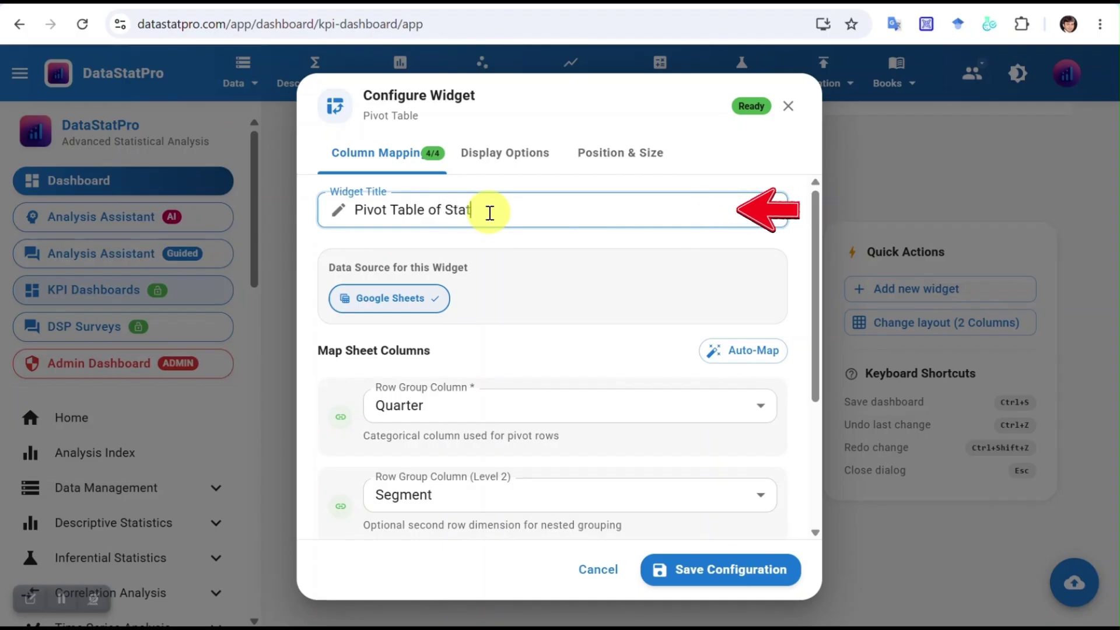
type("Value by ")
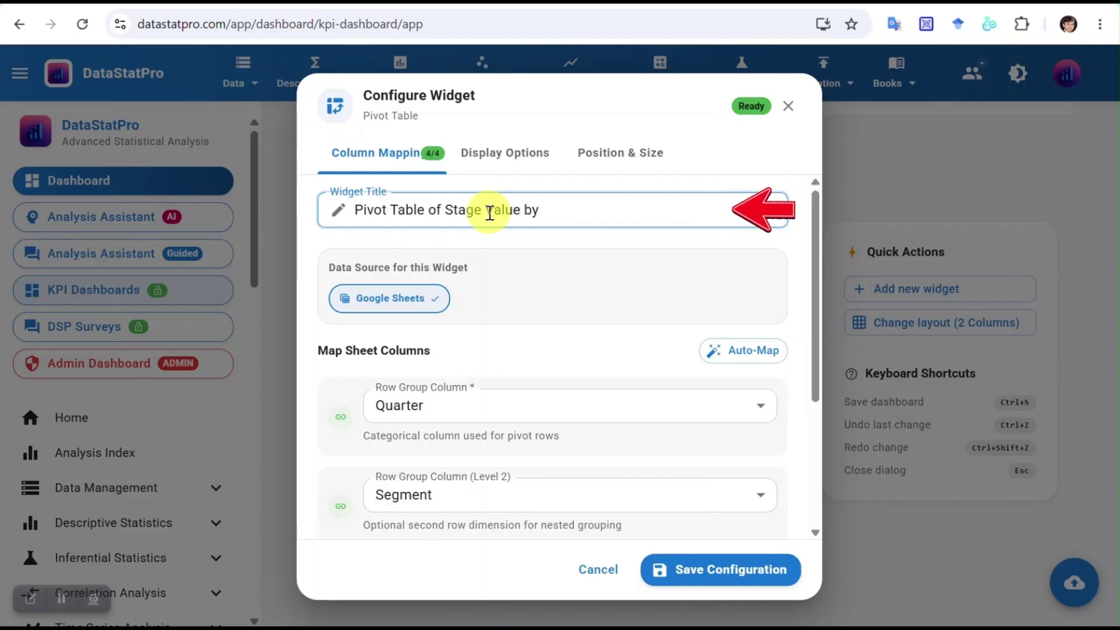
type("Qu")
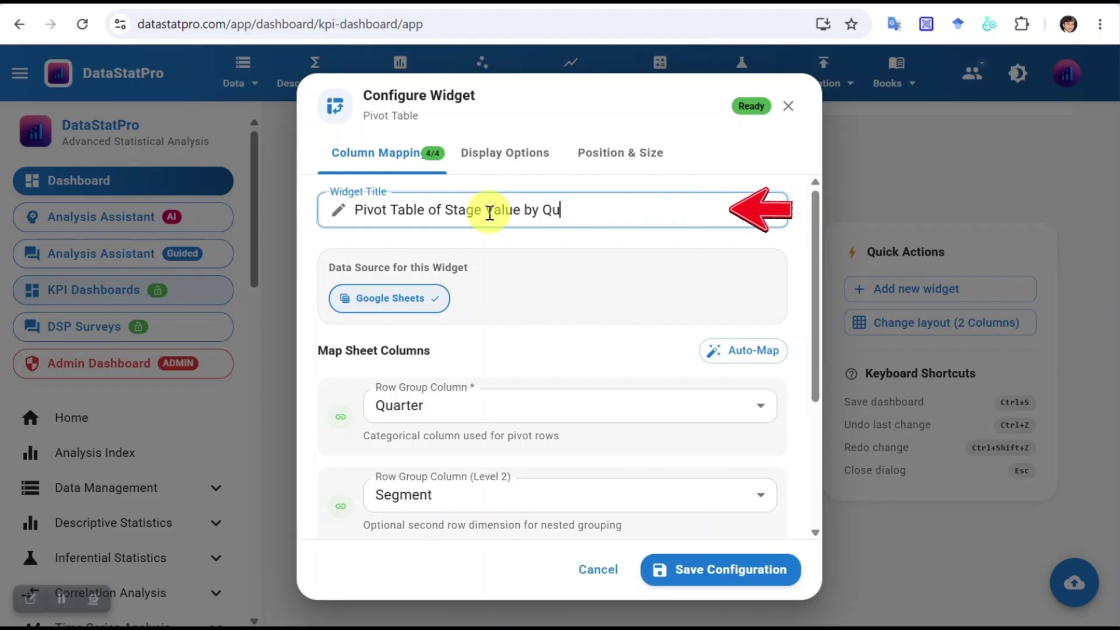
type("ater, Segment and")
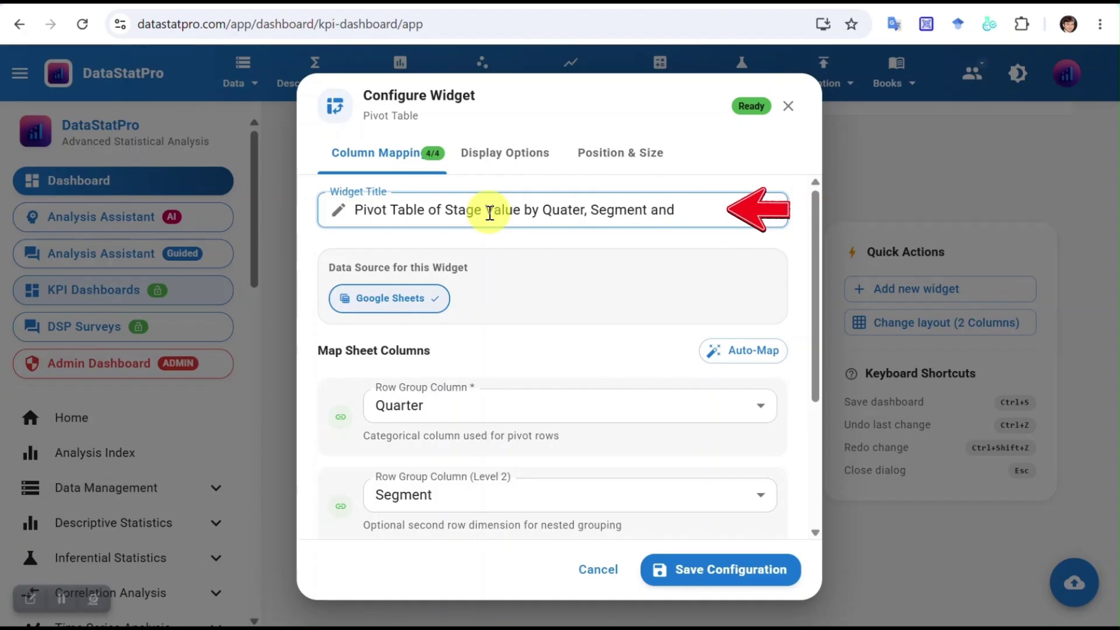
scroll(484, 321, "down", 3)
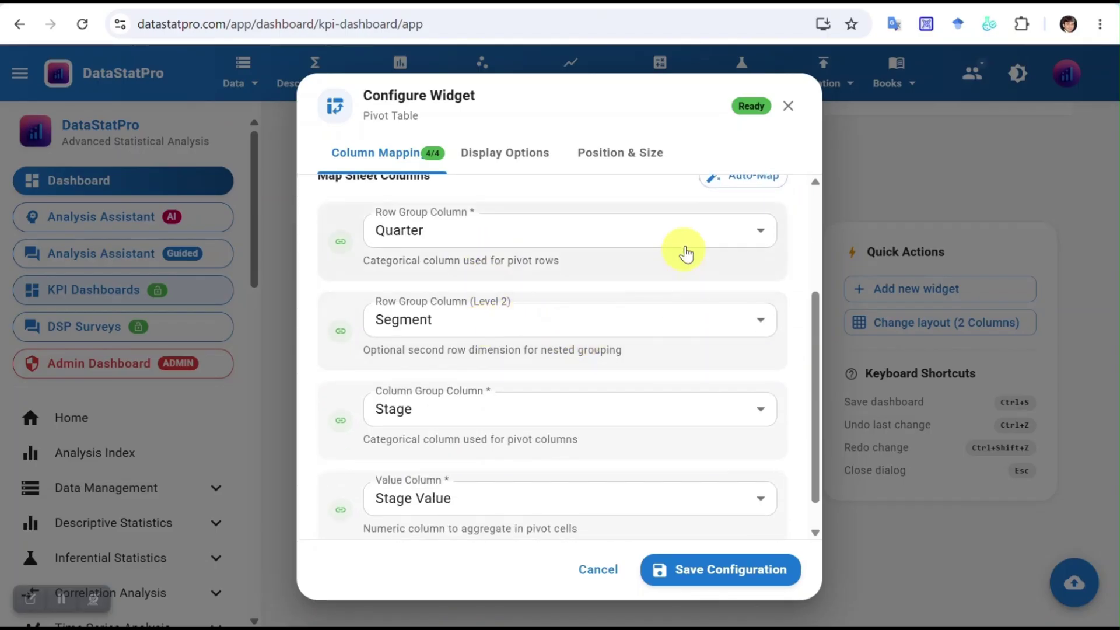
scroll(637, 313, "up", 3)
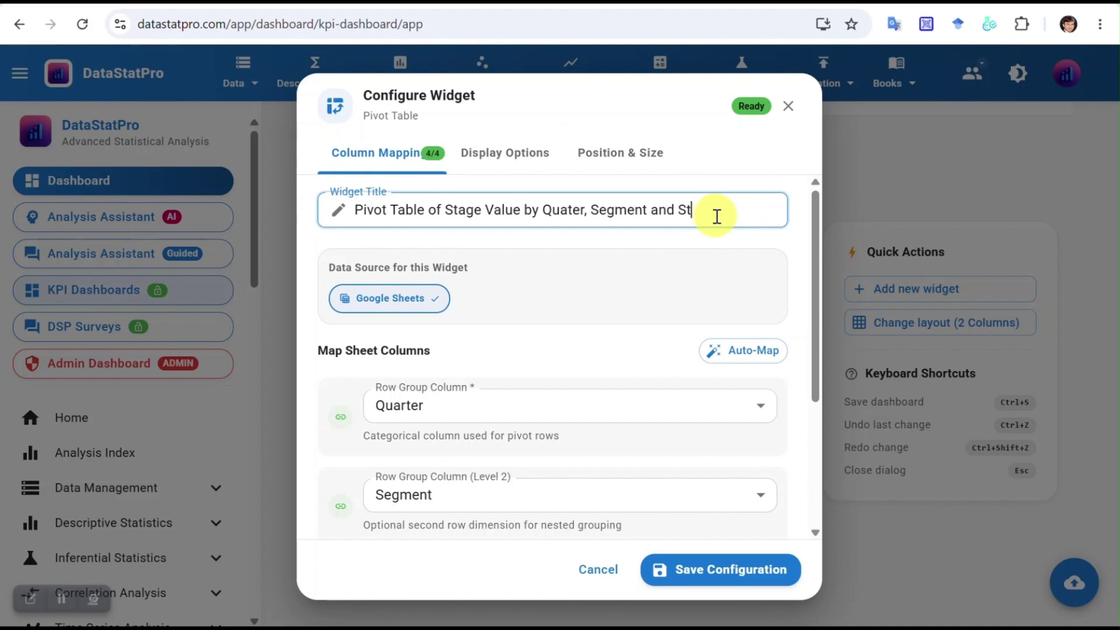
left_click(730, 572)
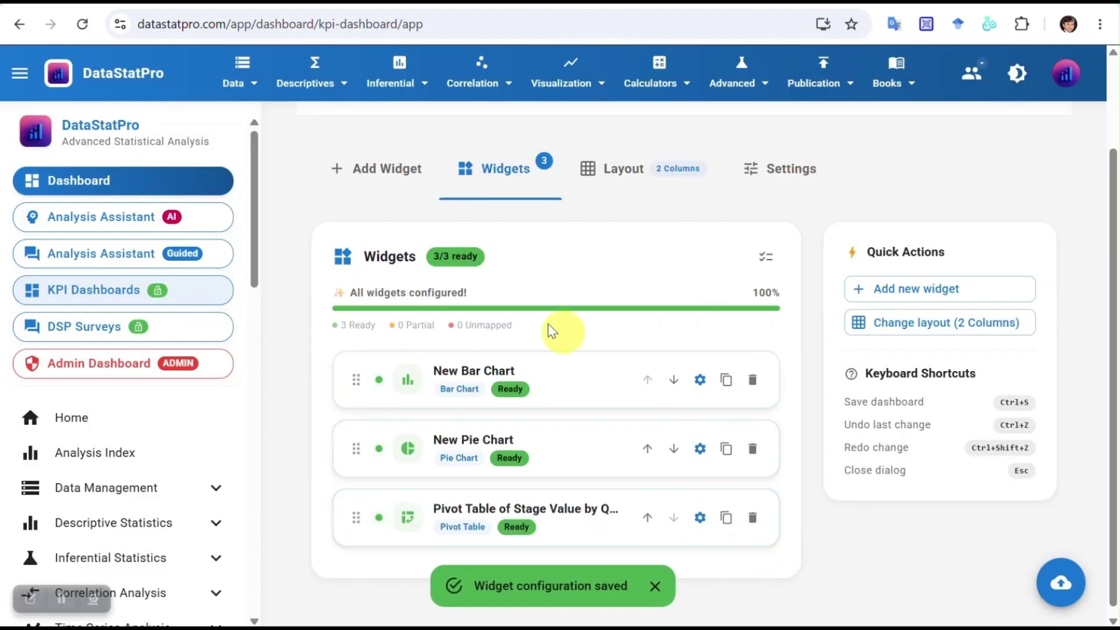
Save the edited dashboard and open My First Sample Dashboard from the dashboard list
scroll(473, 245, "up", 2)
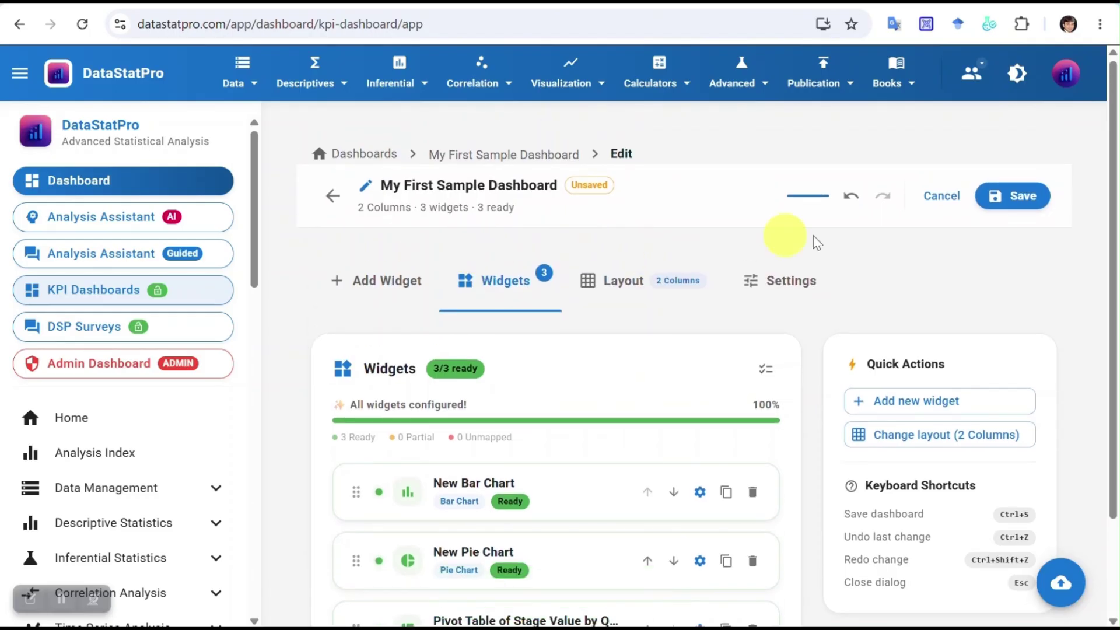
left_click(1023, 196)
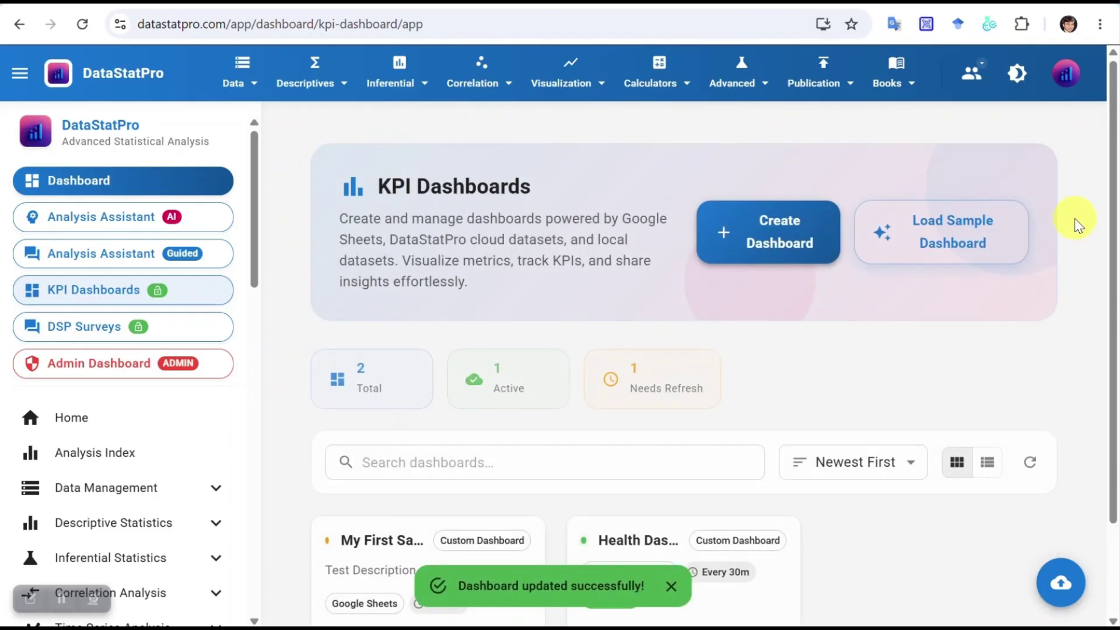
scroll(894, 313, "down", 2)
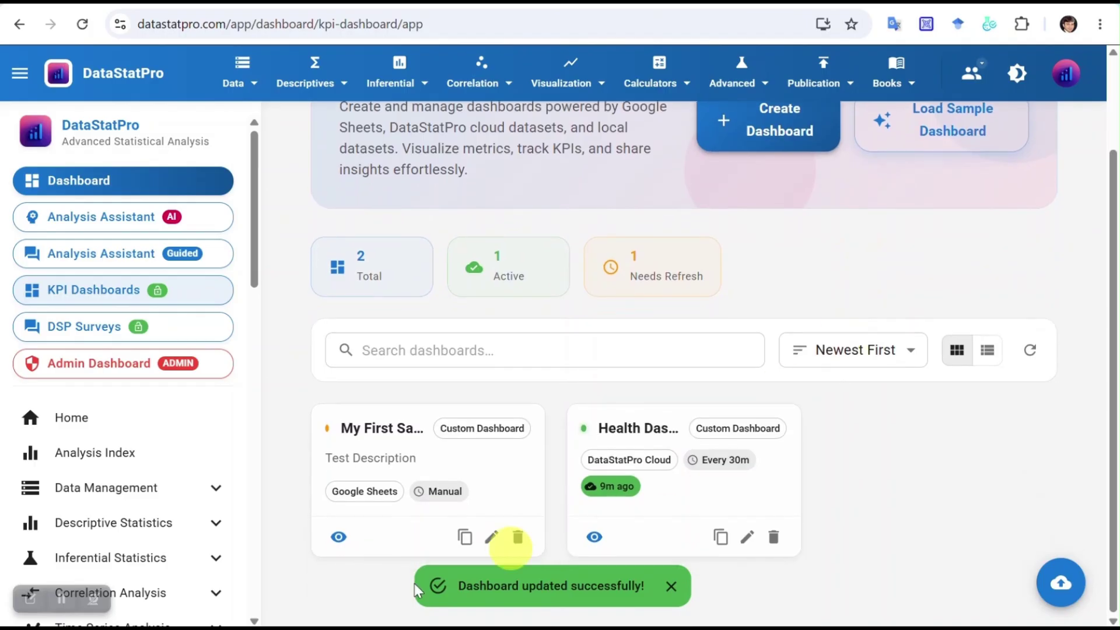
left_click(463, 512)
Examine the bar chart, pie chart and pivot table widgets in the opened dashboard
scroll(818, 380, "down", 3)
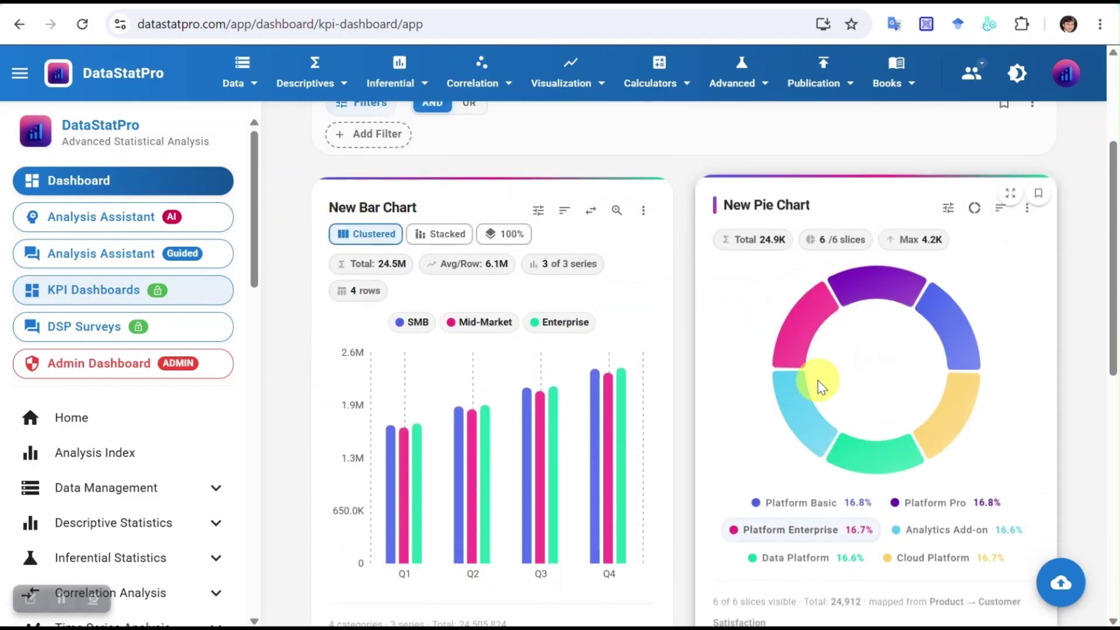
scroll(818, 380, "down", 3)
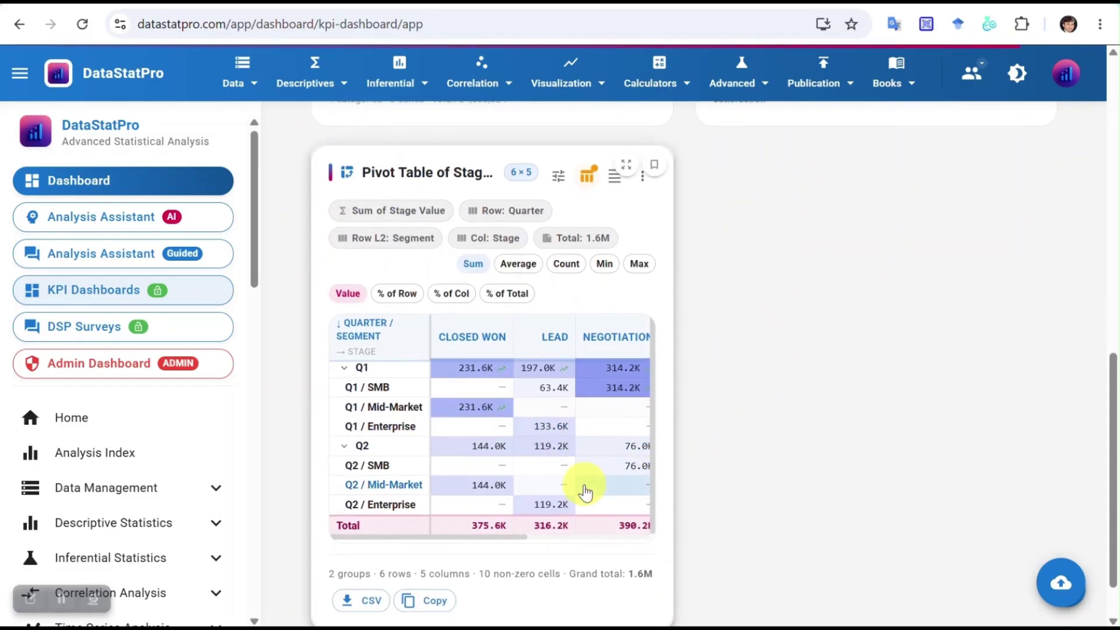
scroll(557, 514, "down", 1)
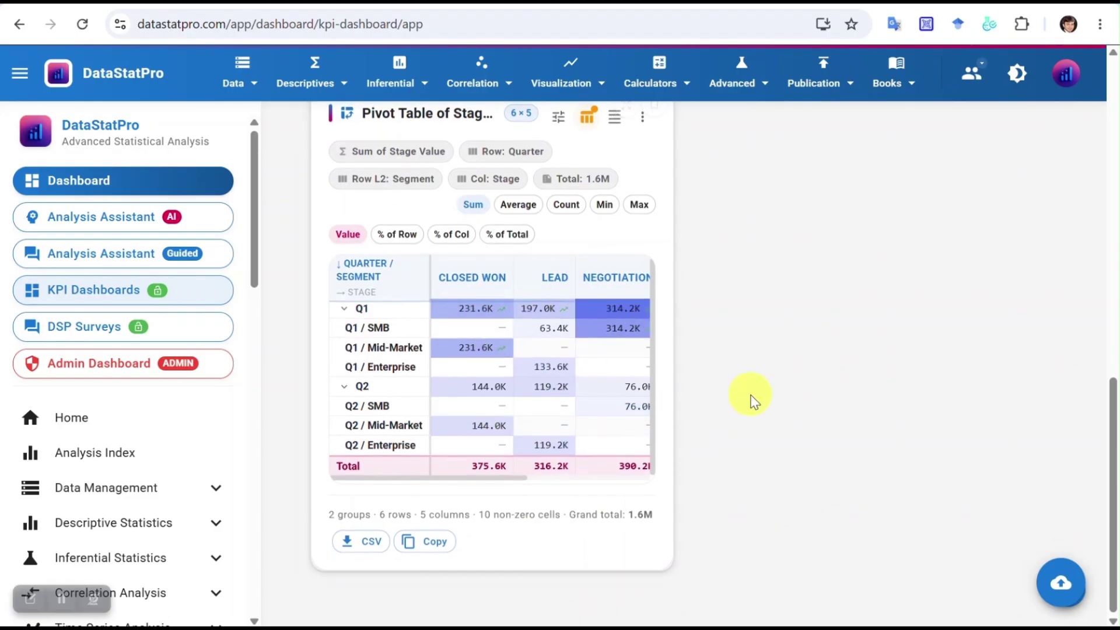
scroll(753, 402, "up", 2)
scroll(753, 401, "up", 10)
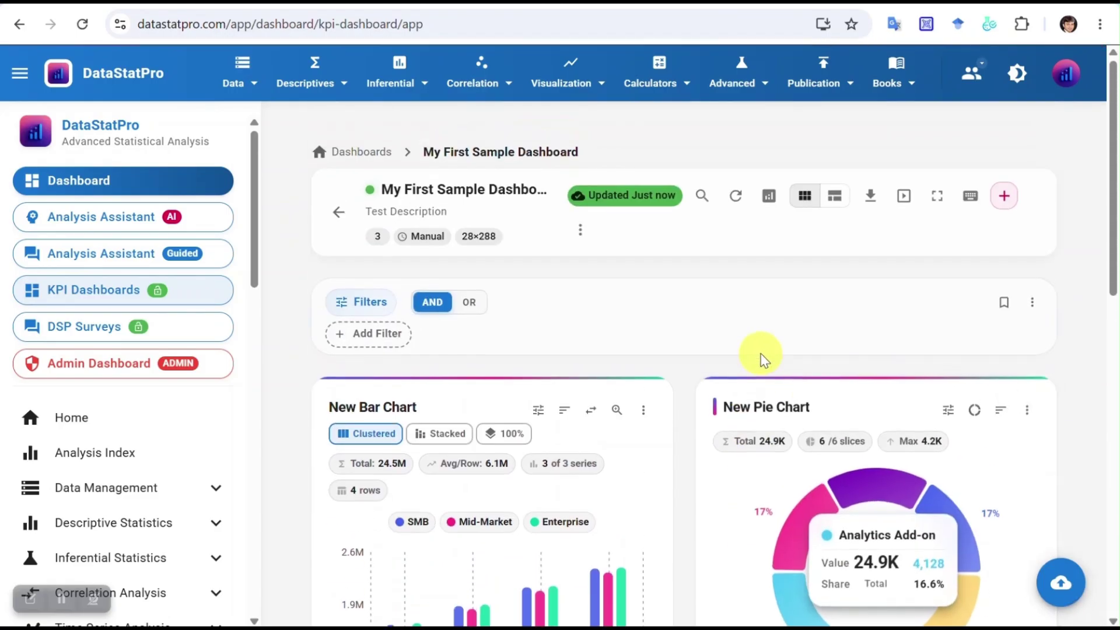
Change the dashboard's layout to Single Column and save the dashboard
left_click(1004, 197)
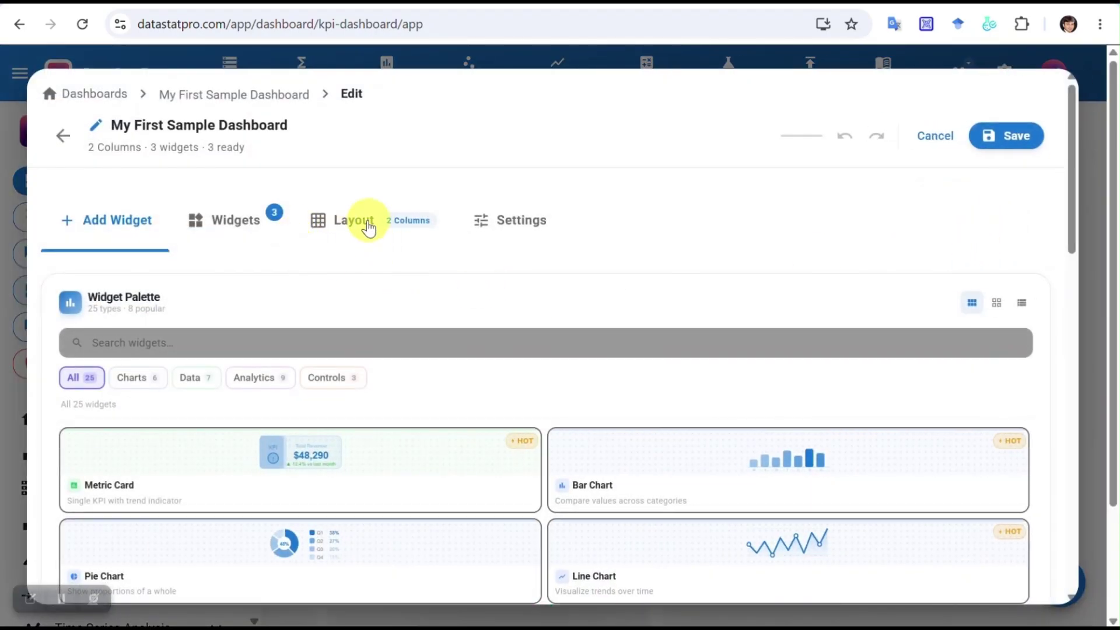
left_click(353, 221)
scroll(517, 286, "down", 3)
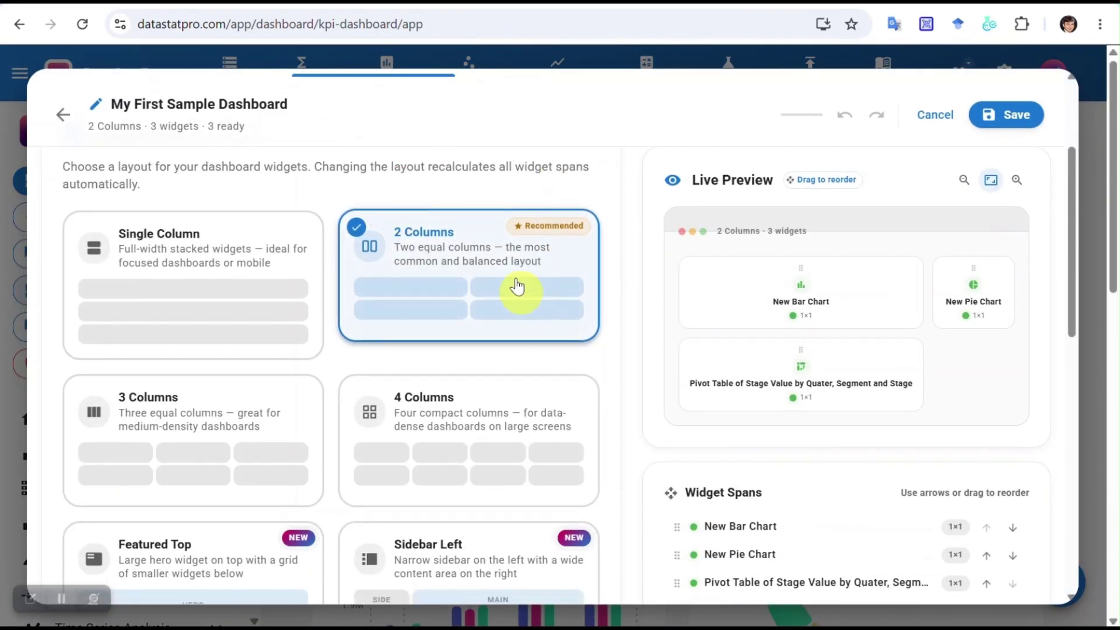
left_click(228, 307)
left_click(991, 124)
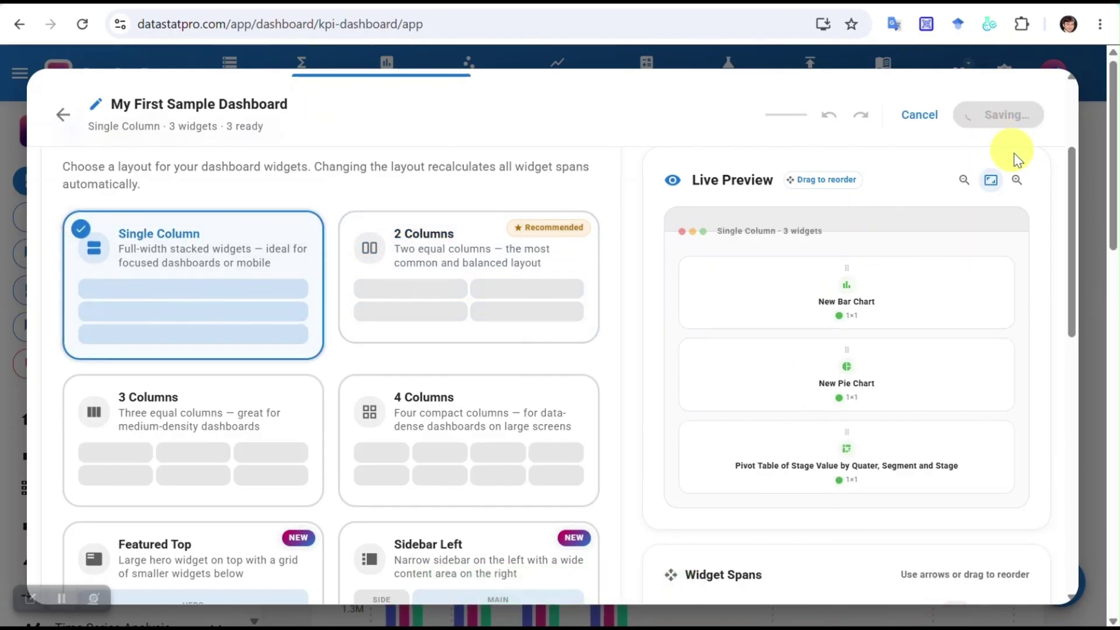
scroll(869, 397, "down", 6)
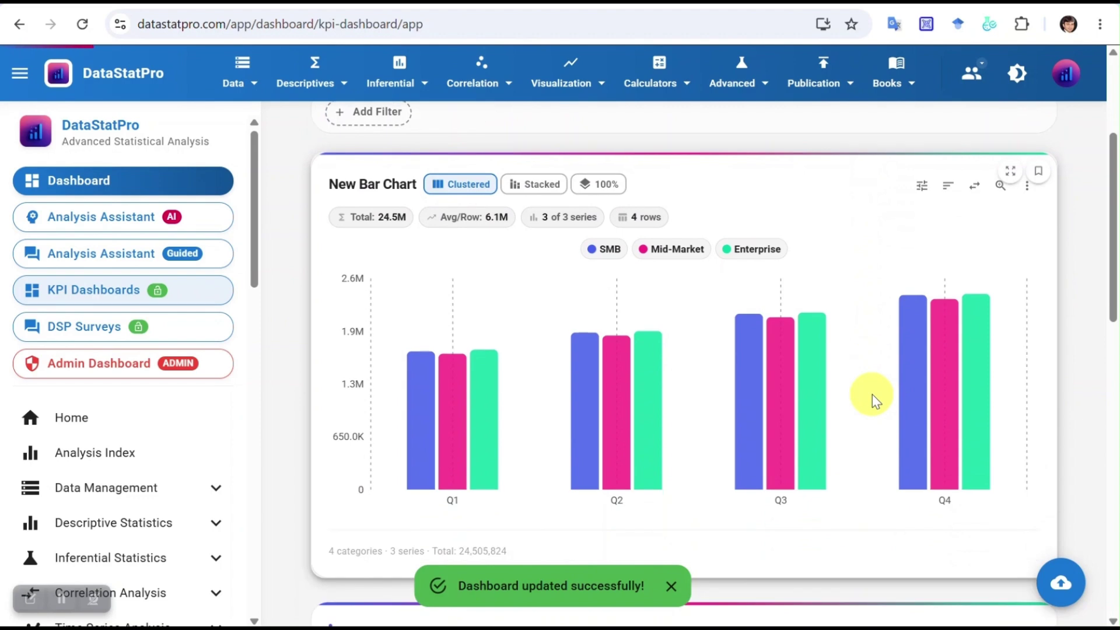
Collapse the side navigation and review the bar chart, pie chart and pivot table in the single-column layout
left_click(23, 77)
scroll(703, 307, "up", 2)
scroll(703, 304, "down", 5)
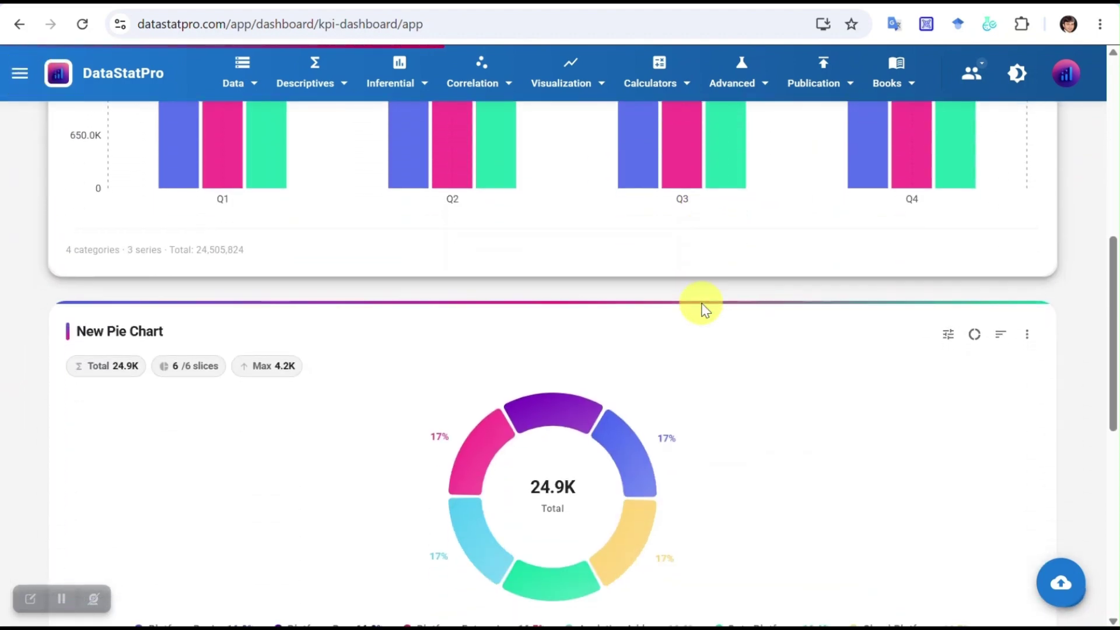
scroll(703, 306, "down", 9)
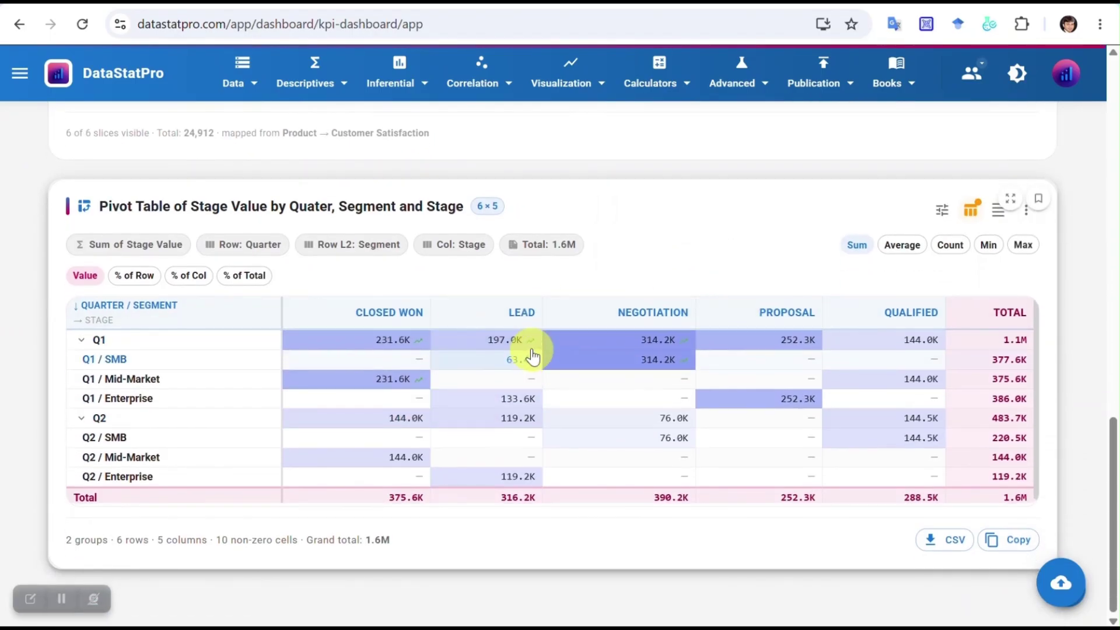
scroll(542, 240, "up", 15)
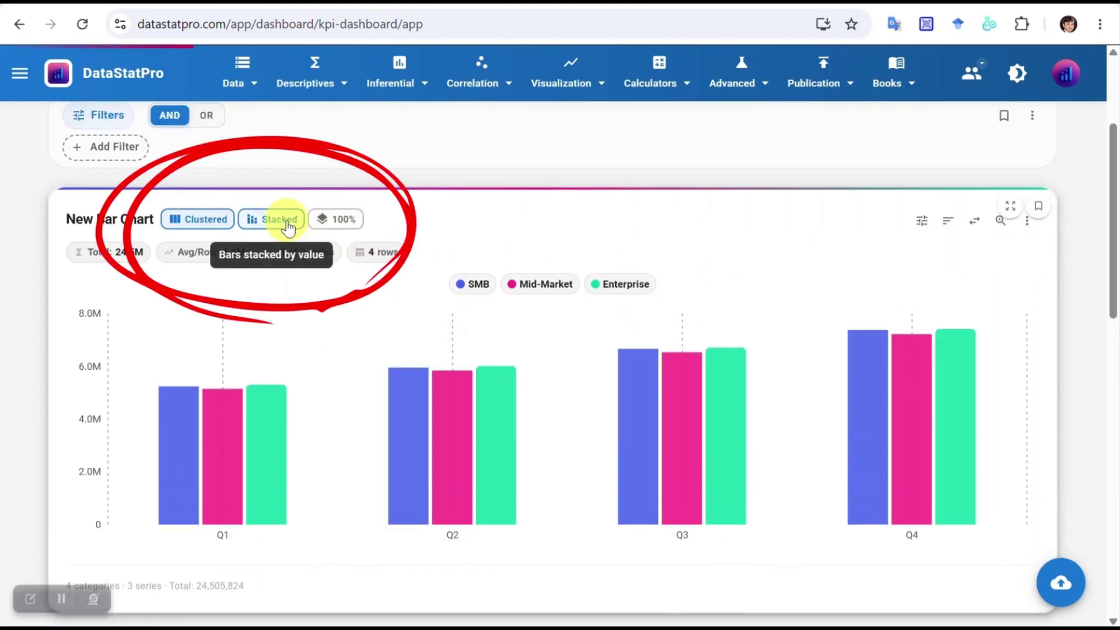
Display the bar chart as Stacked and as 100%, and return it to Clustered
left_click(288, 227)
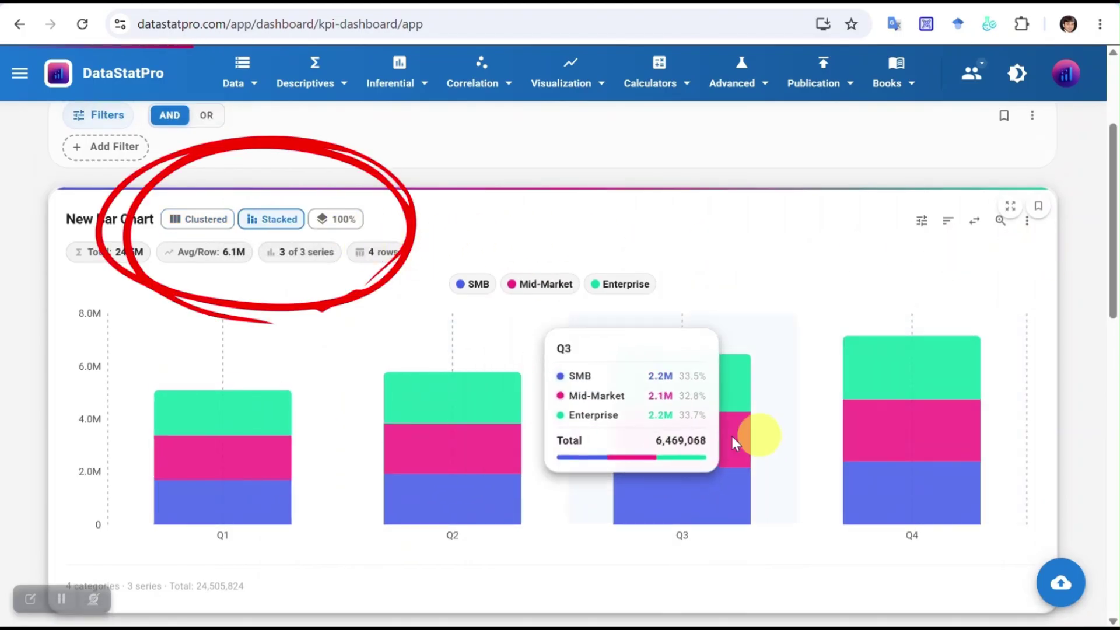
left_click(350, 222)
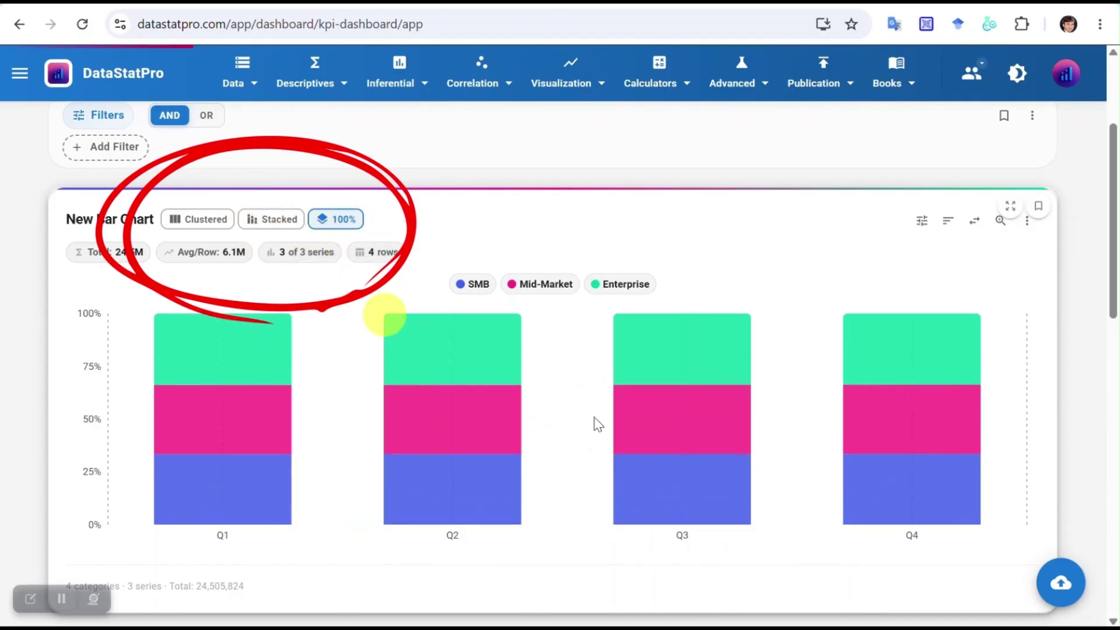
left_click(196, 221)
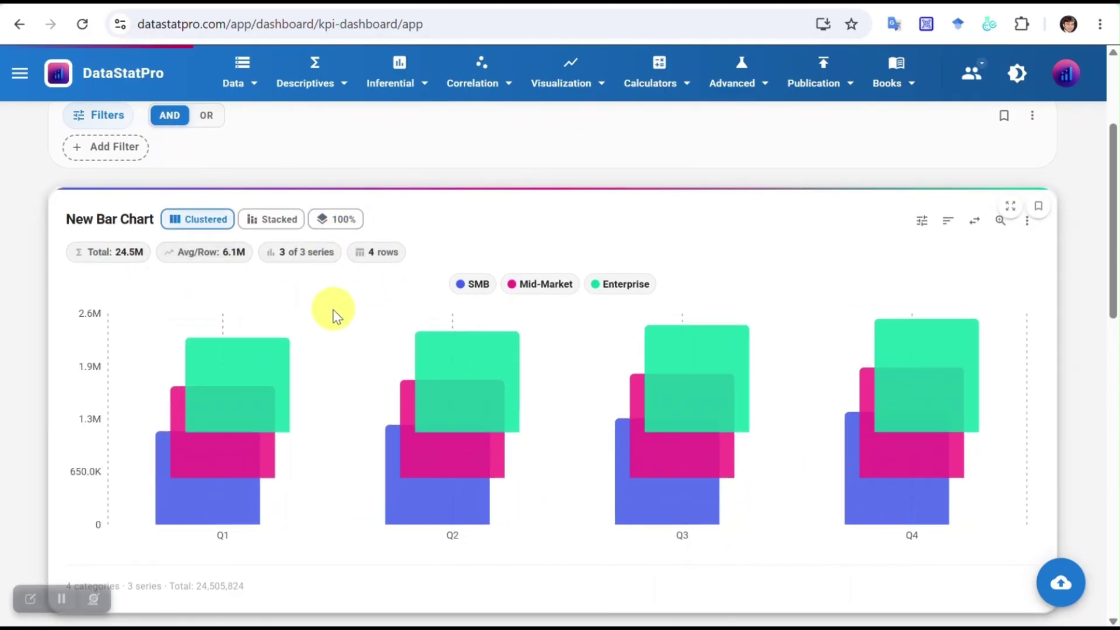
Cycle the pie chart's style through the full pie to the half-ring style
scroll(339, 327, "down", 10)
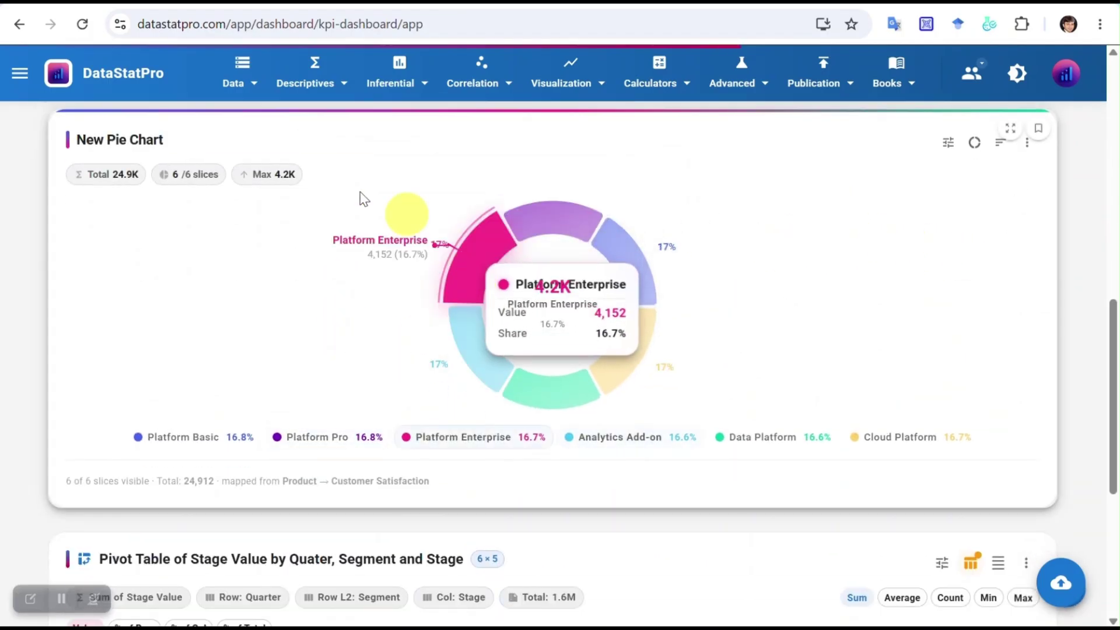
left_click(975, 144)
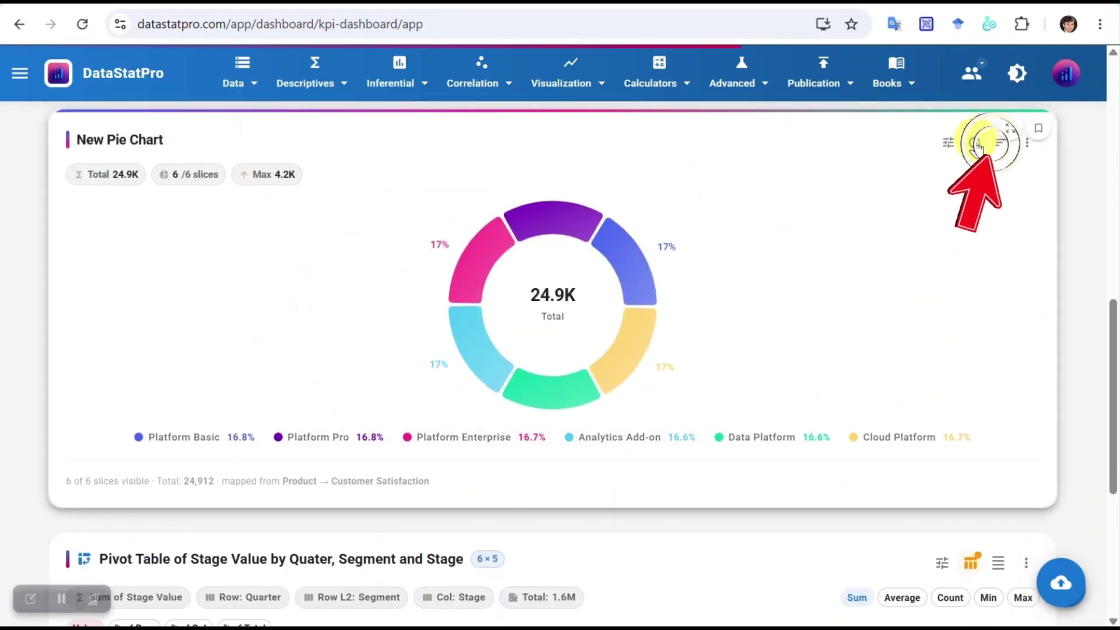
left_click(976, 143)
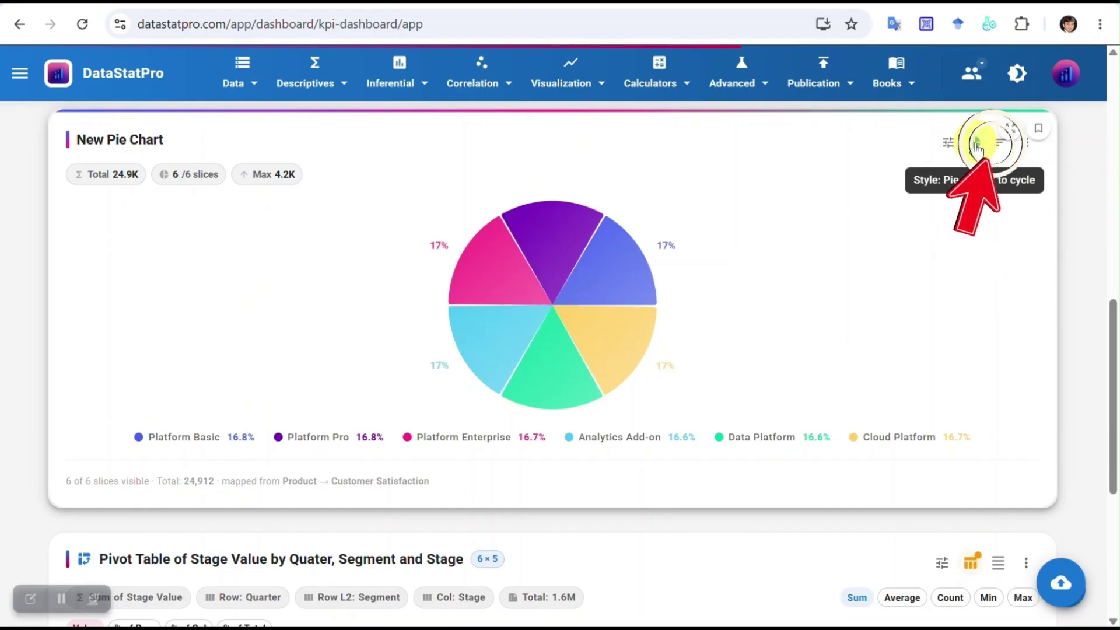
left_click(976, 144)
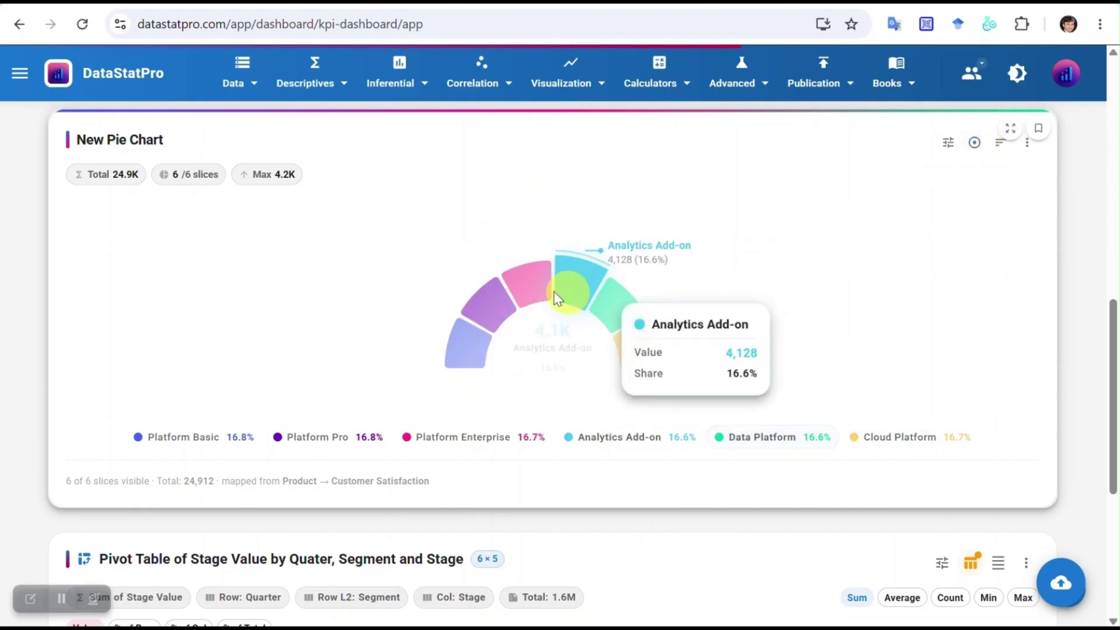
mouse_move(459, 359)
Switch the pivot table's aggregation through Average, Count and Min to Max
scroll(938, 262, "down", 6)
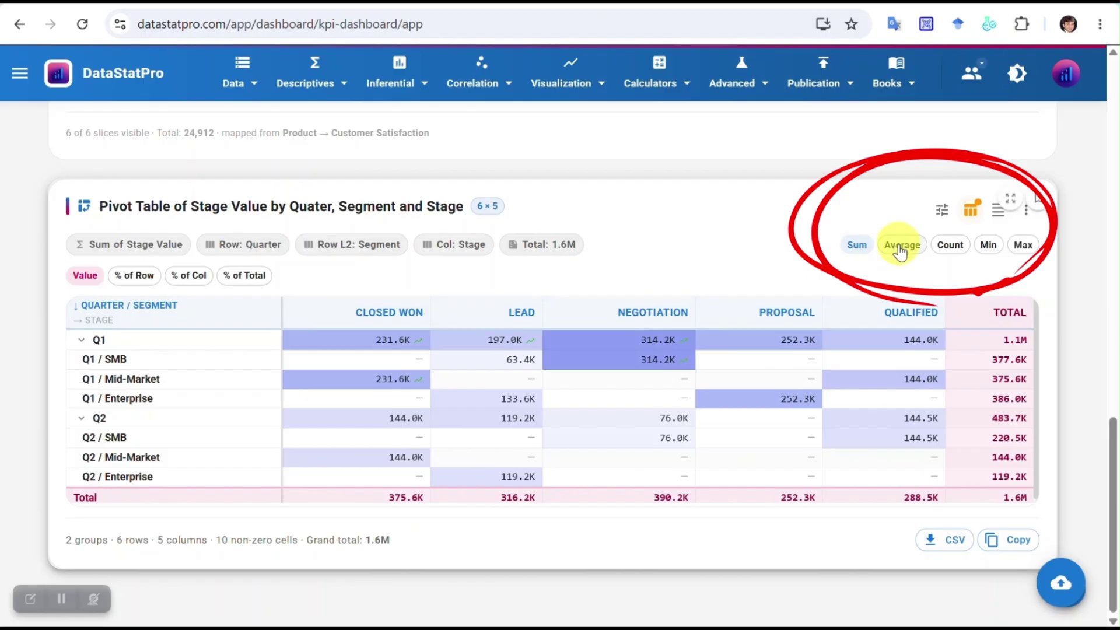
left_click(901, 246)
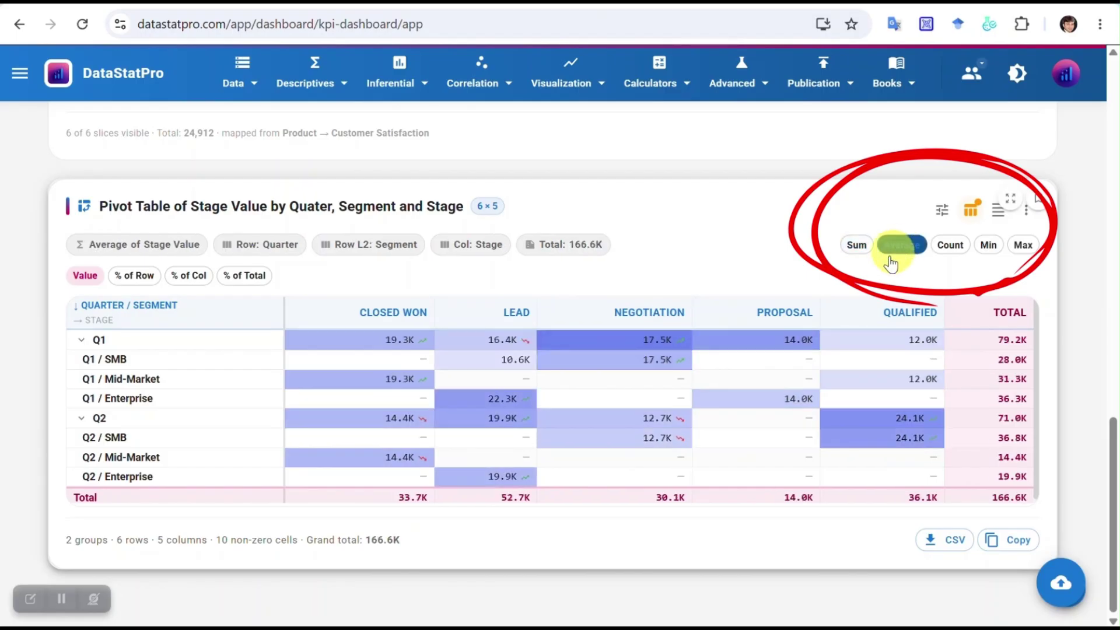
left_click(952, 250)
left_click(986, 247)
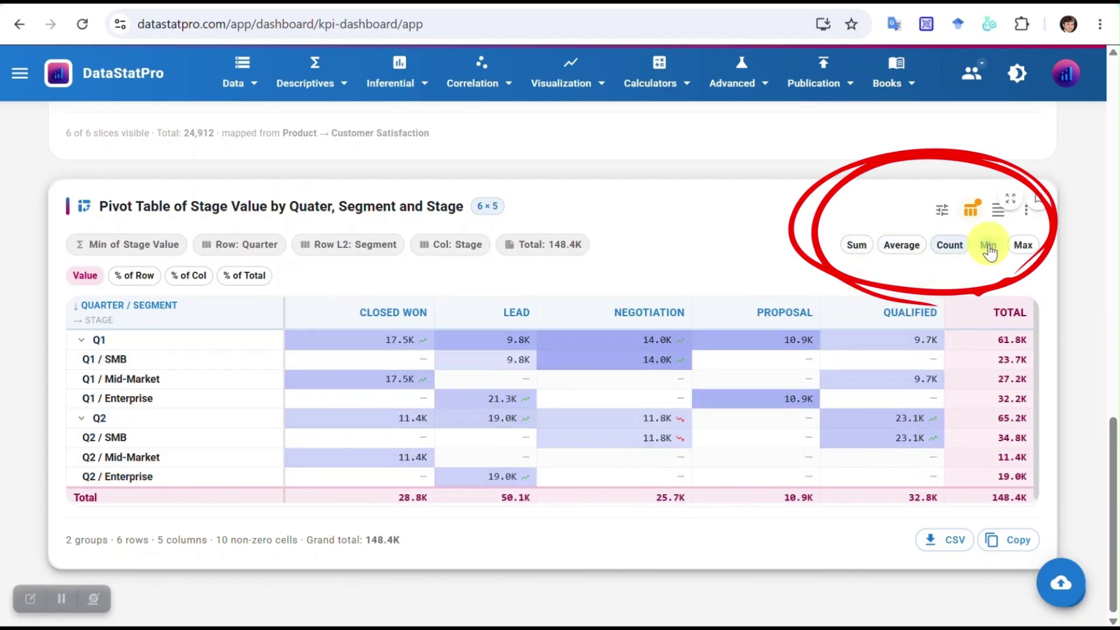
left_click(1023, 246)
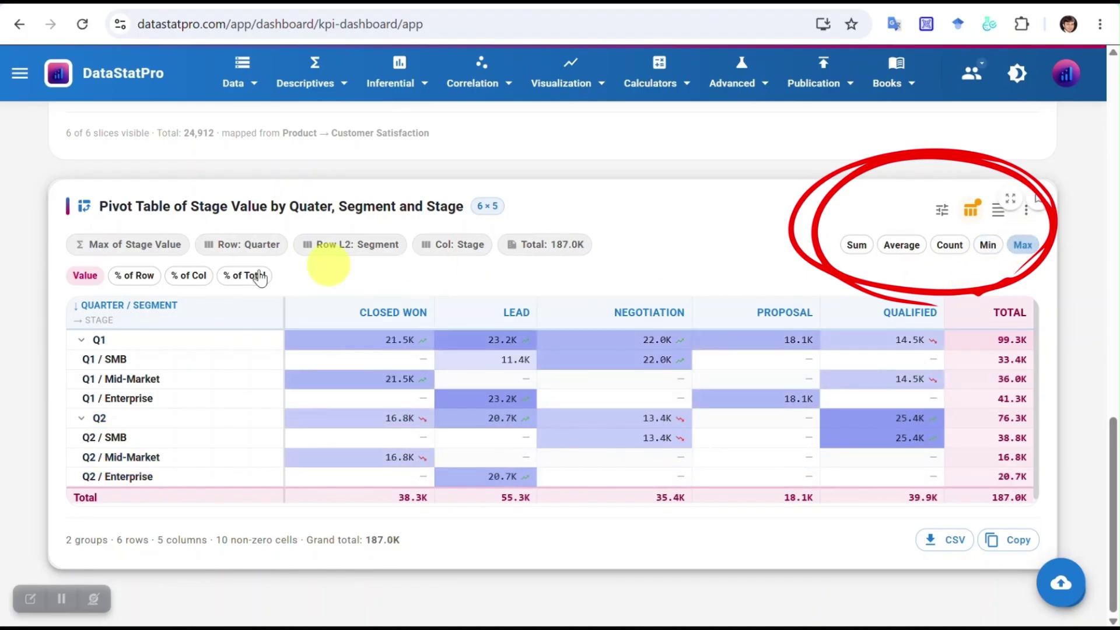
Increase the pivot table's row spacing by two levels and look over the enlarged table
left_click(999, 223)
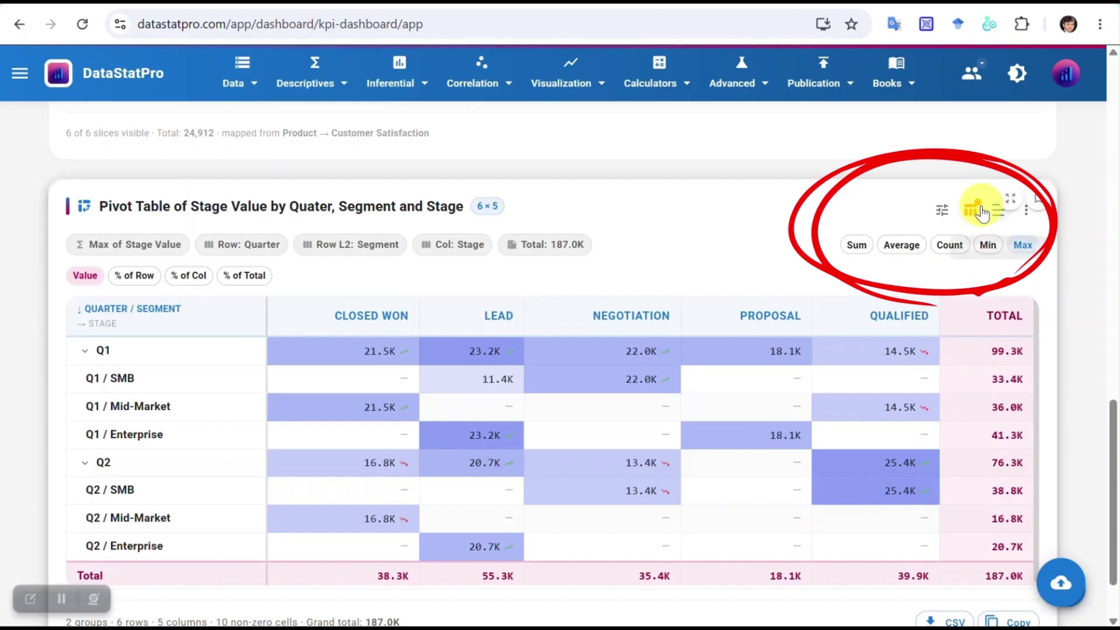
left_click(999, 219)
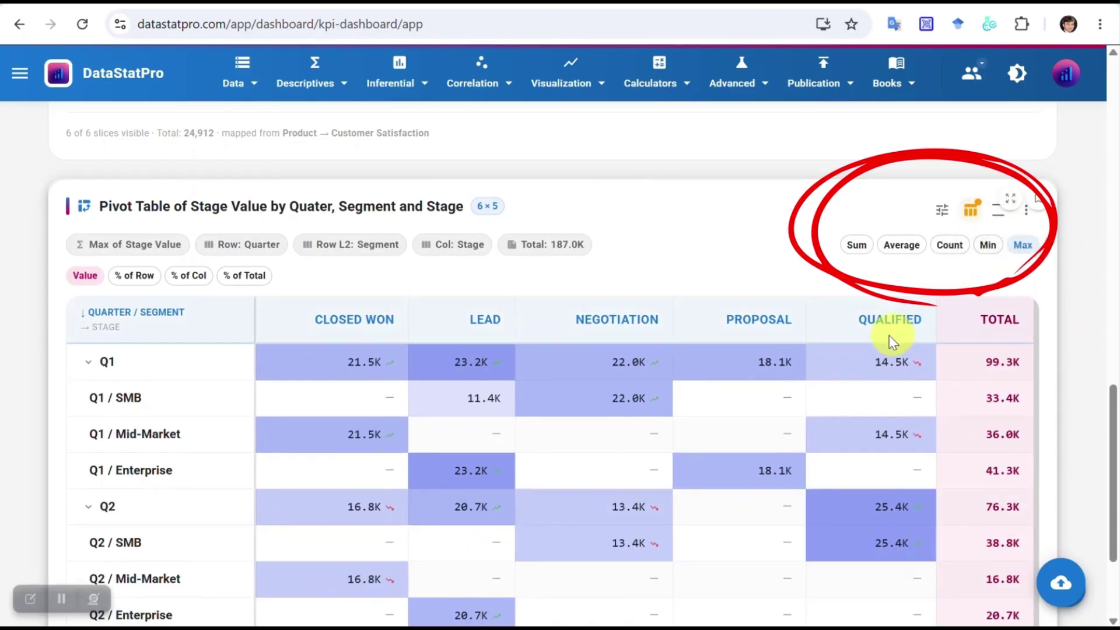
scroll(649, 427, "down", 2)
scroll(649, 428, "down", 1)
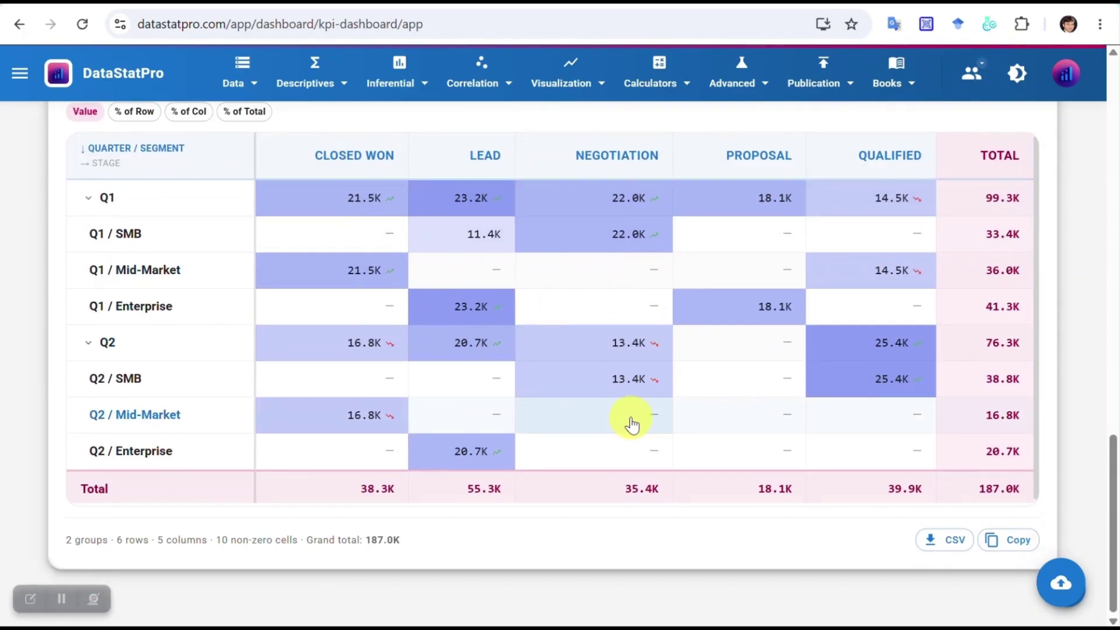
Disable the pivot table's heat map and set its rows to the most compact spacing
scroll(925, 263, "up", 4)
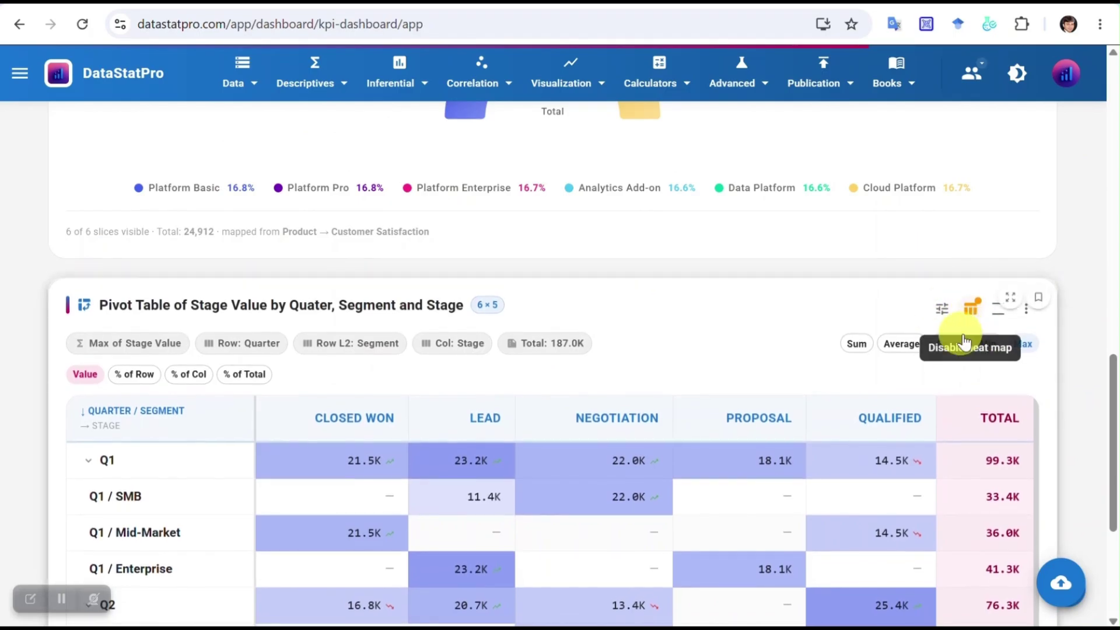
left_click(971, 318)
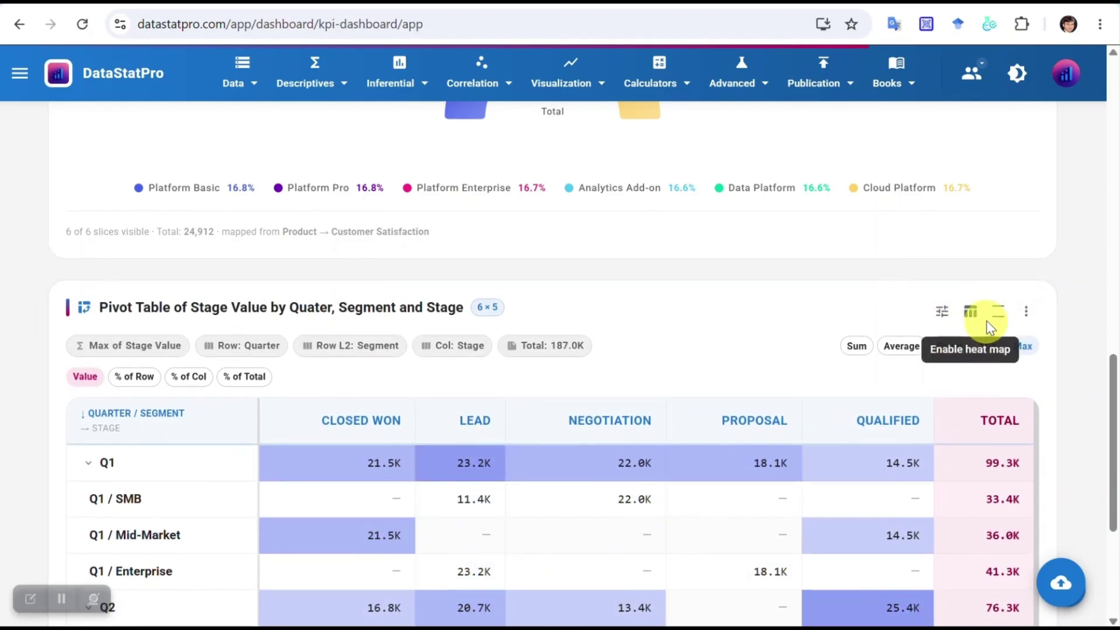
left_click(998, 312)
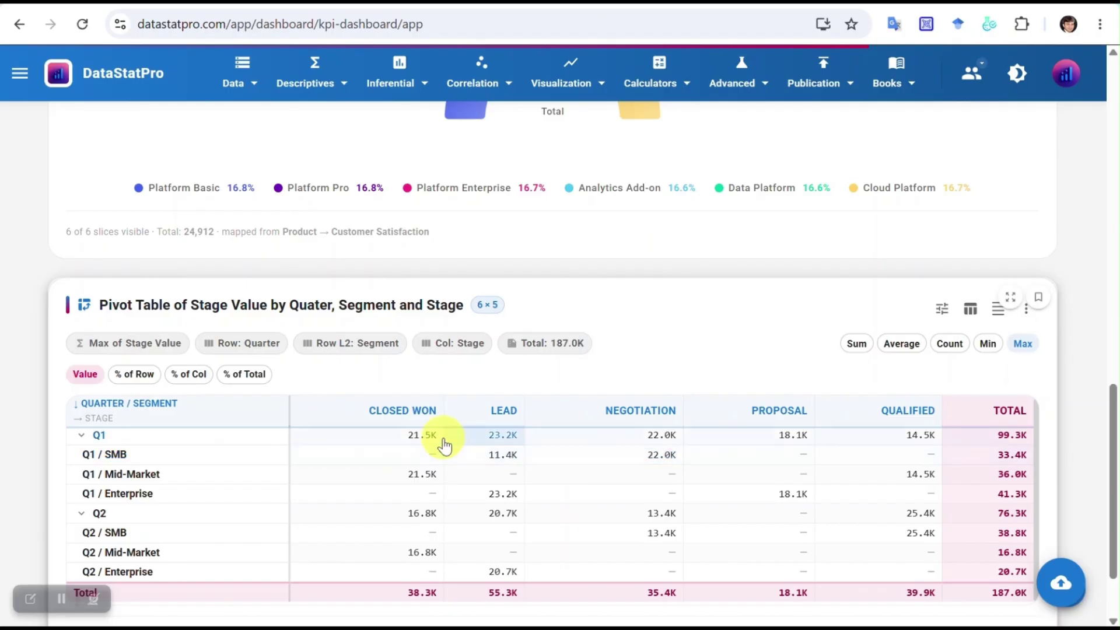
scroll(444, 444, "down", 2)
Open the dashboard's widget library, add a Line Chart widget and save its default configuration
scroll(880, 237, "up", 15)
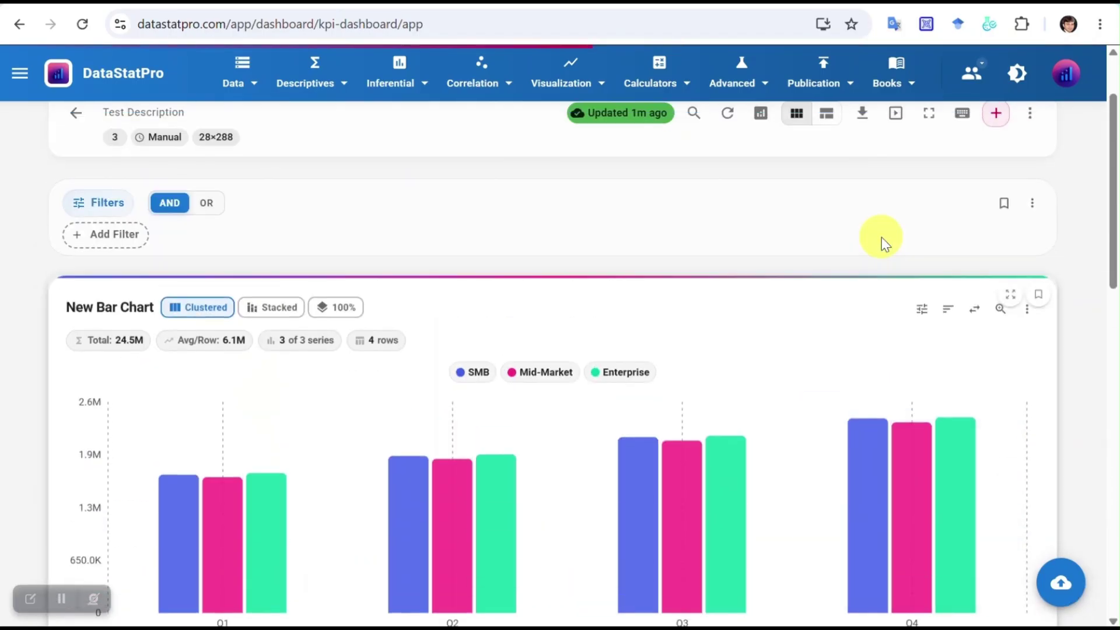
scroll(881, 238, "up", 2)
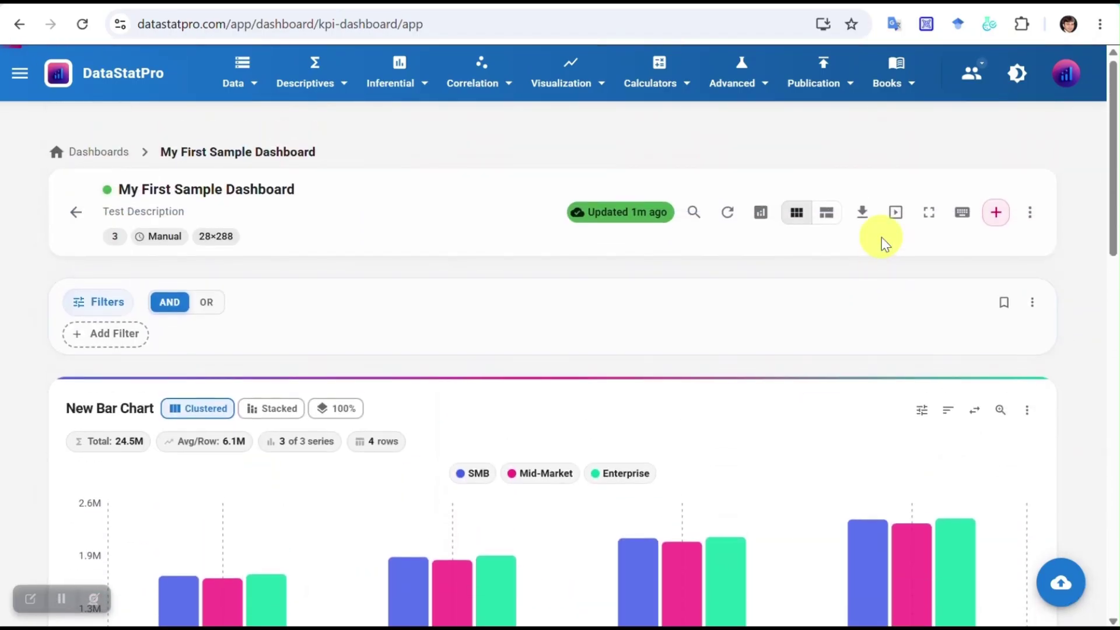
left_click(997, 213)
scroll(817, 338, "down", 3)
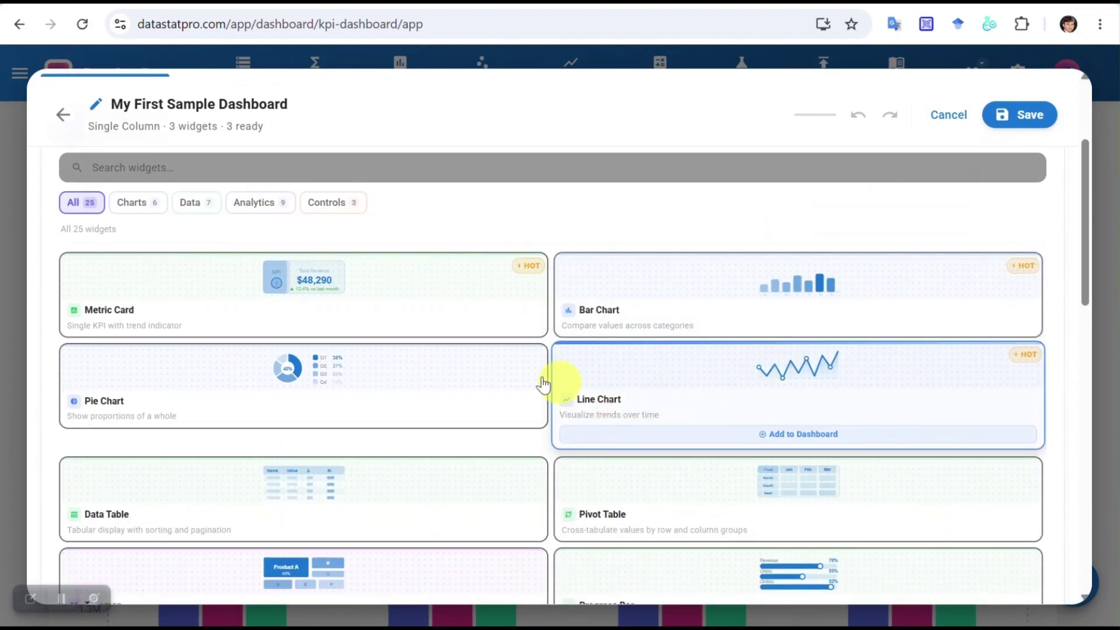
scroll(402, 362, "down", 3)
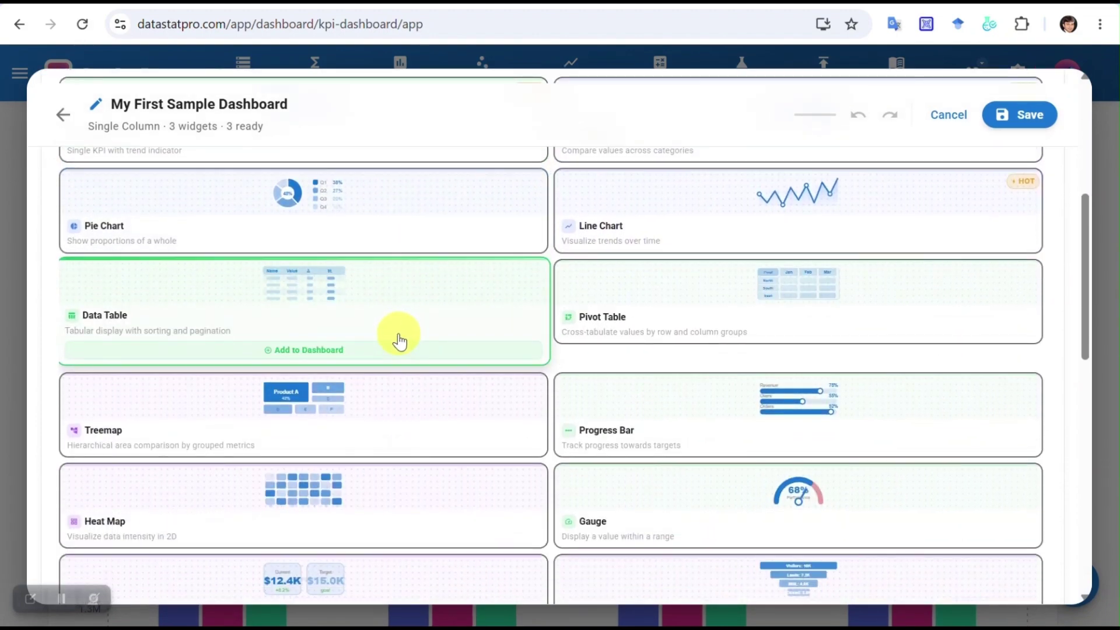
scroll(400, 342, "down", 3)
scroll(965, 365, "up", 5)
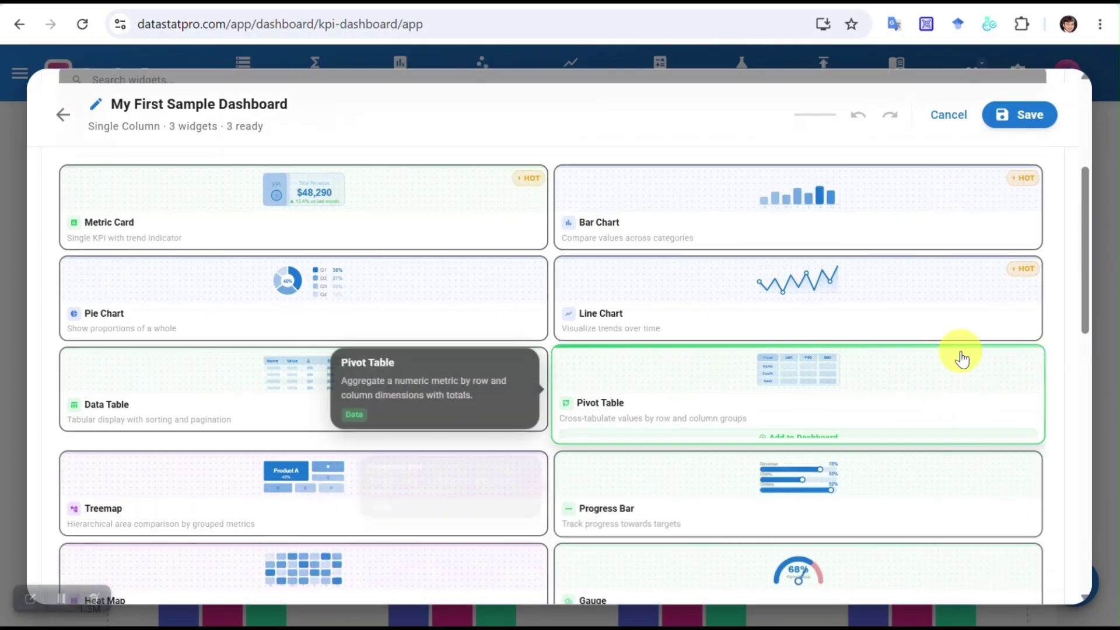
left_click(775, 290)
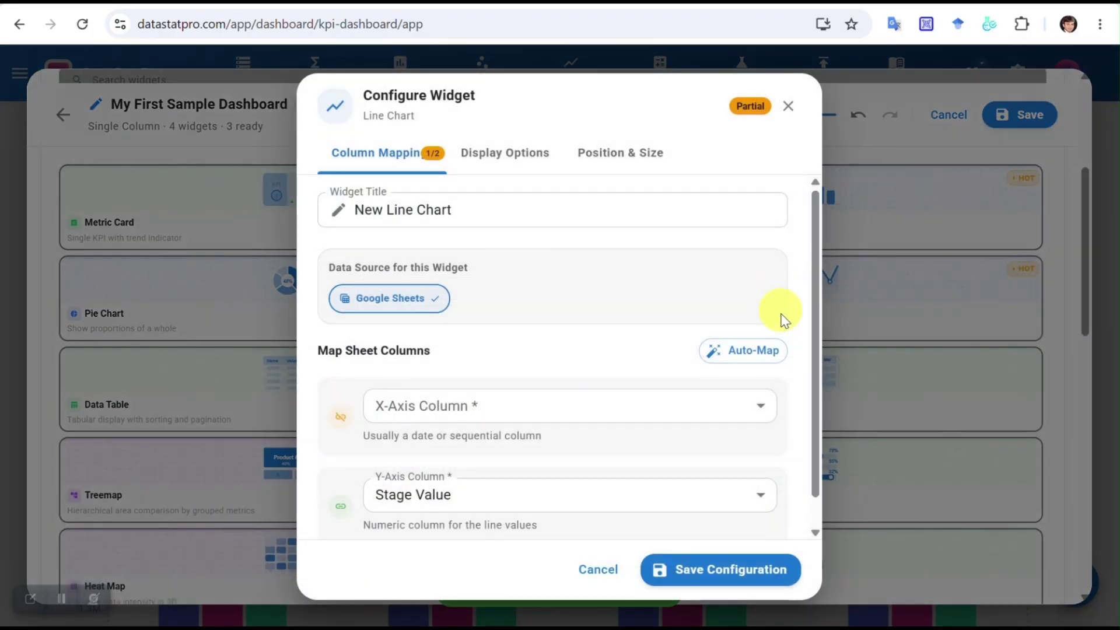
left_click(750, 577)
Add a Dual Axis widget to the dashboard and save its configuration without mapping any columns
scroll(782, 450, "down", 8)
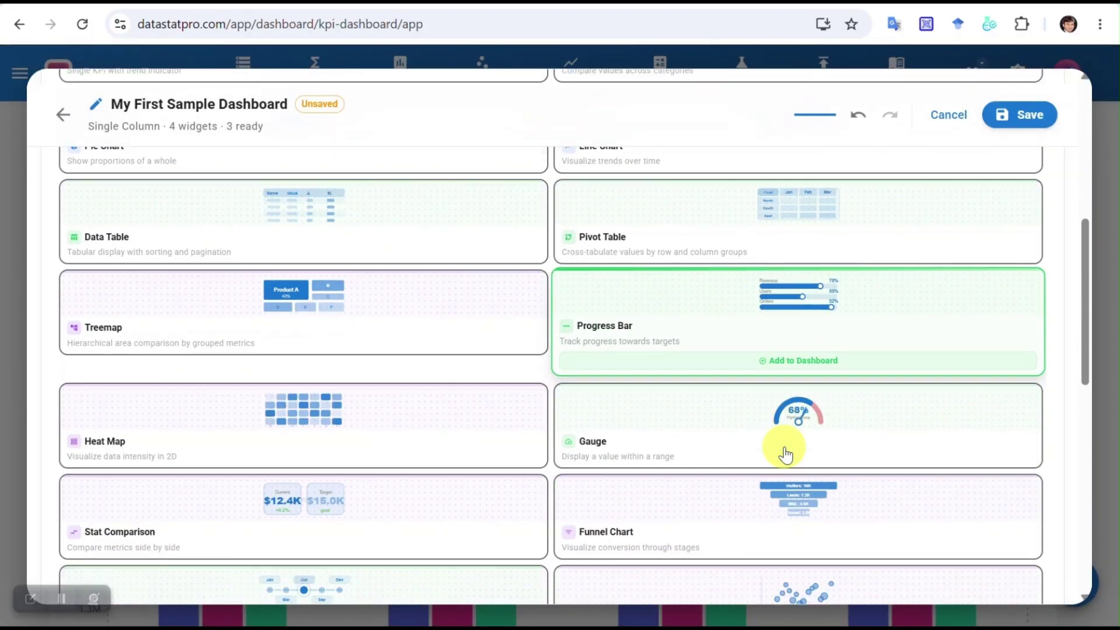
scroll(785, 454, "down", 1)
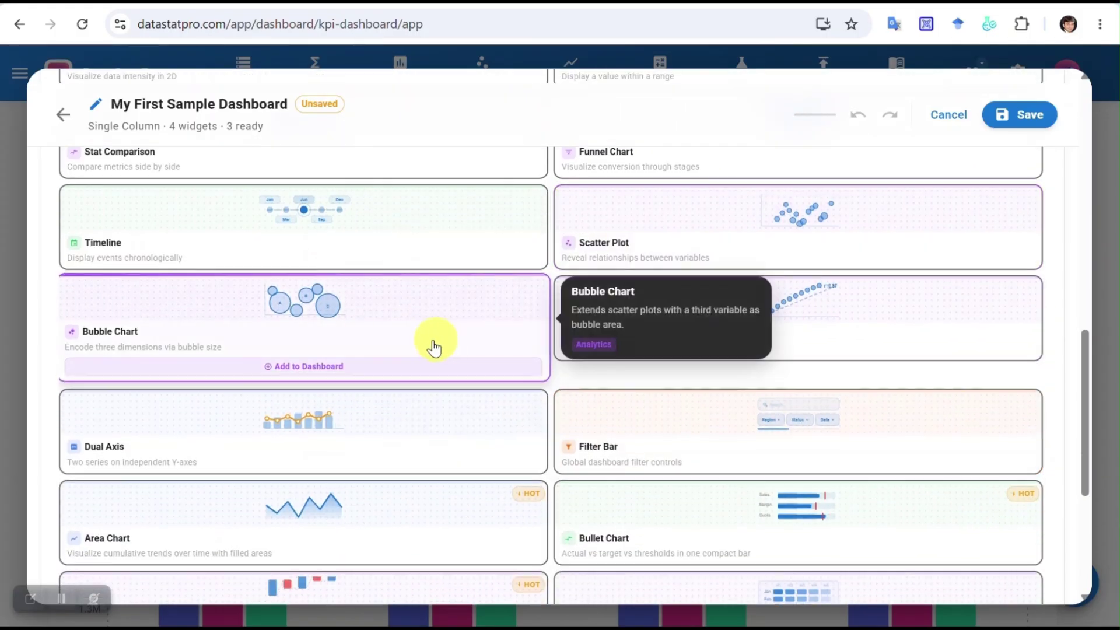
scroll(316, 357, "down", 1)
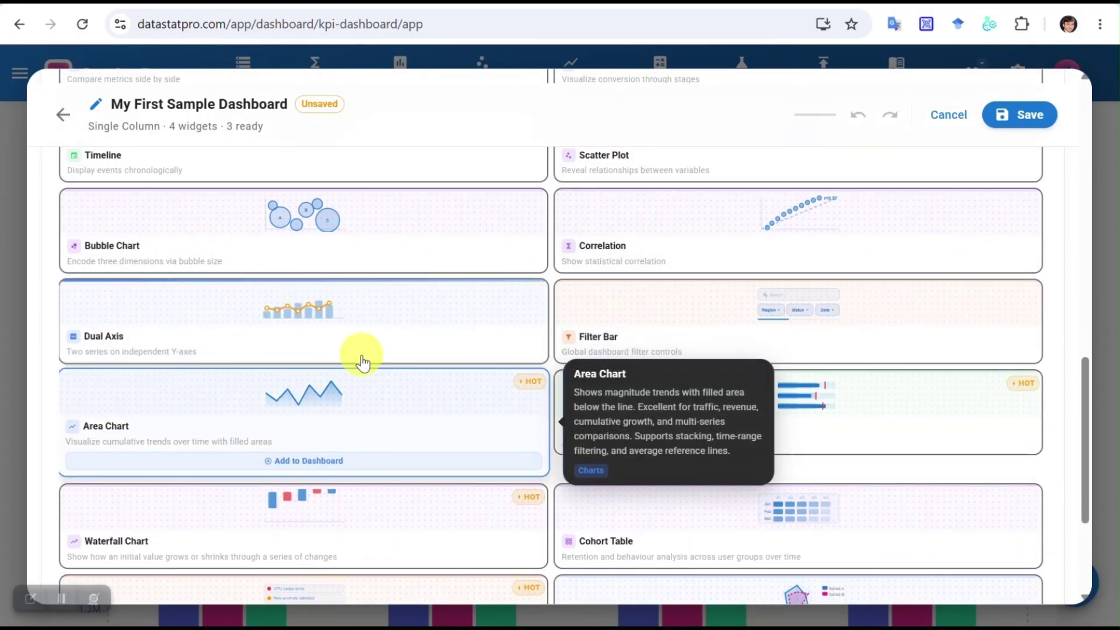
left_click(353, 326)
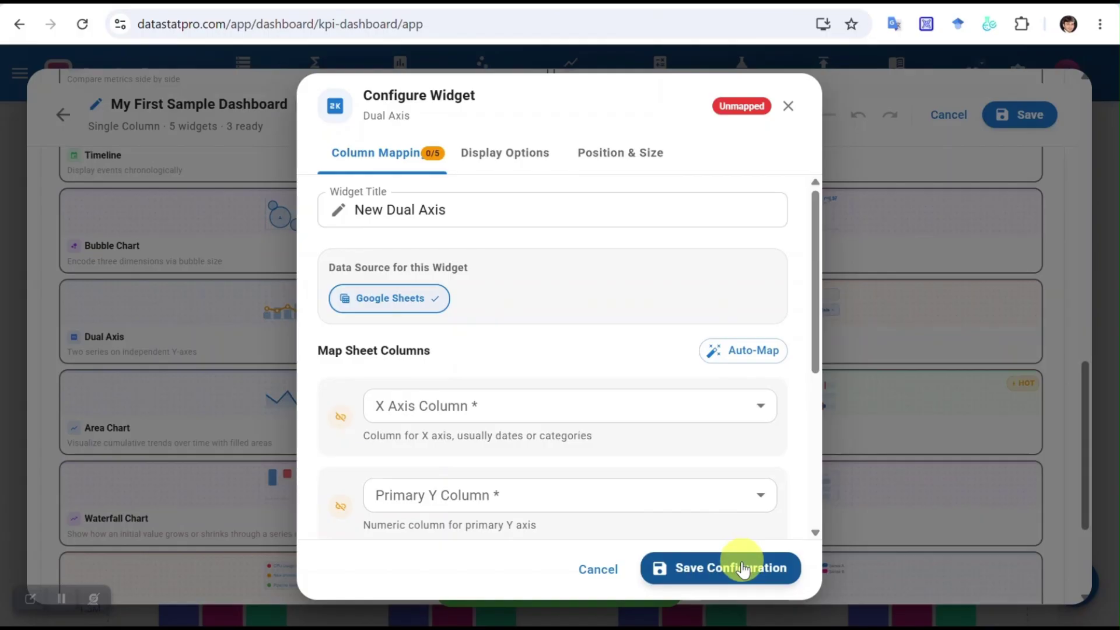
left_click(743, 569)
Add a Radar Chart widget with its default configuration and save the dashboard
scroll(618, 388, "down", 3)
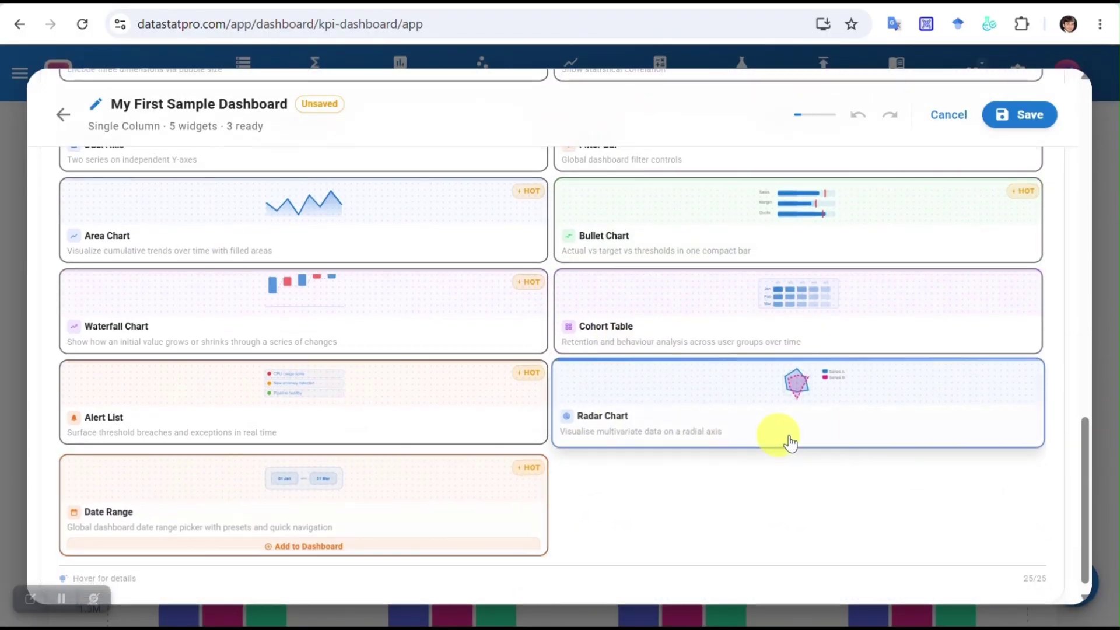
scroll(812, 407, "up", 5)
scroll(813, 407, "down", 5)
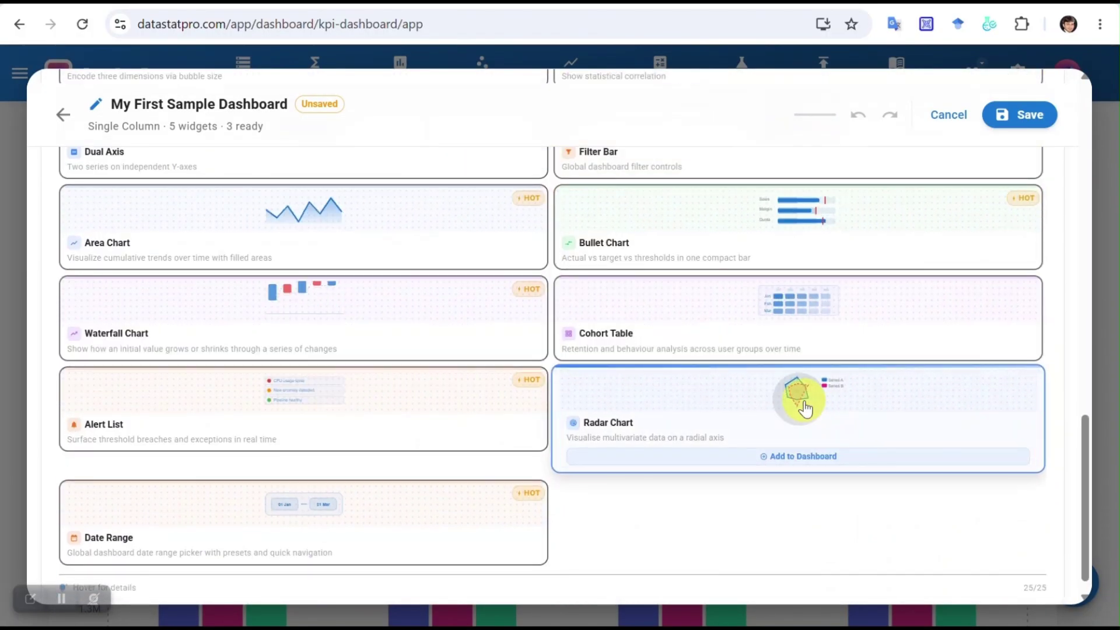
left_click(805, 408)
left_click(700, 575)
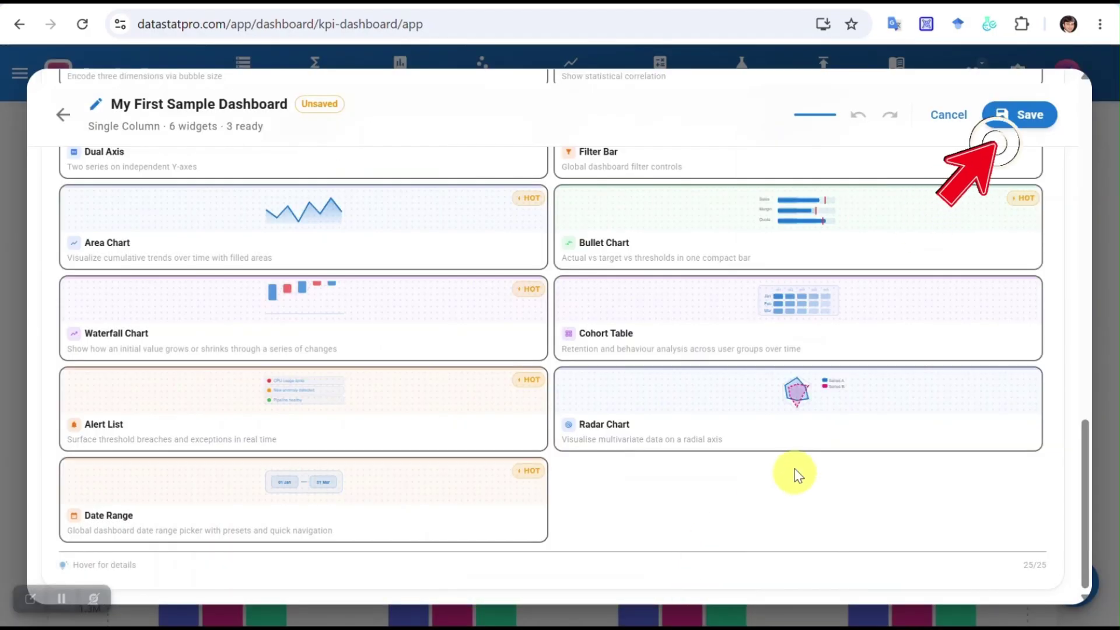
scroll(938, 270, "up", 15)
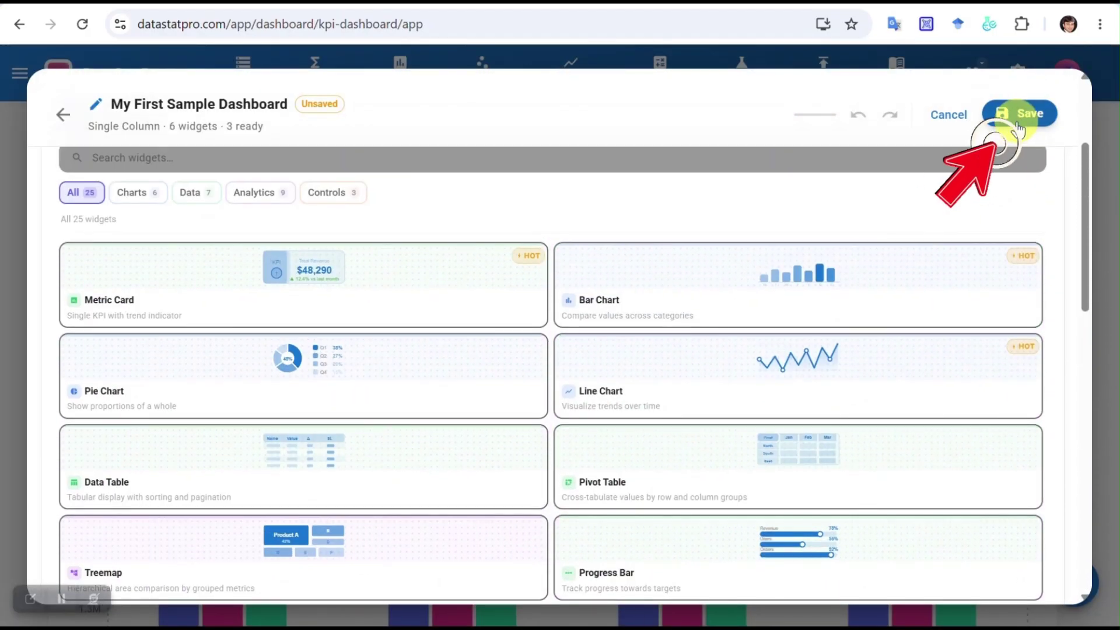
left_click(1020, 128)
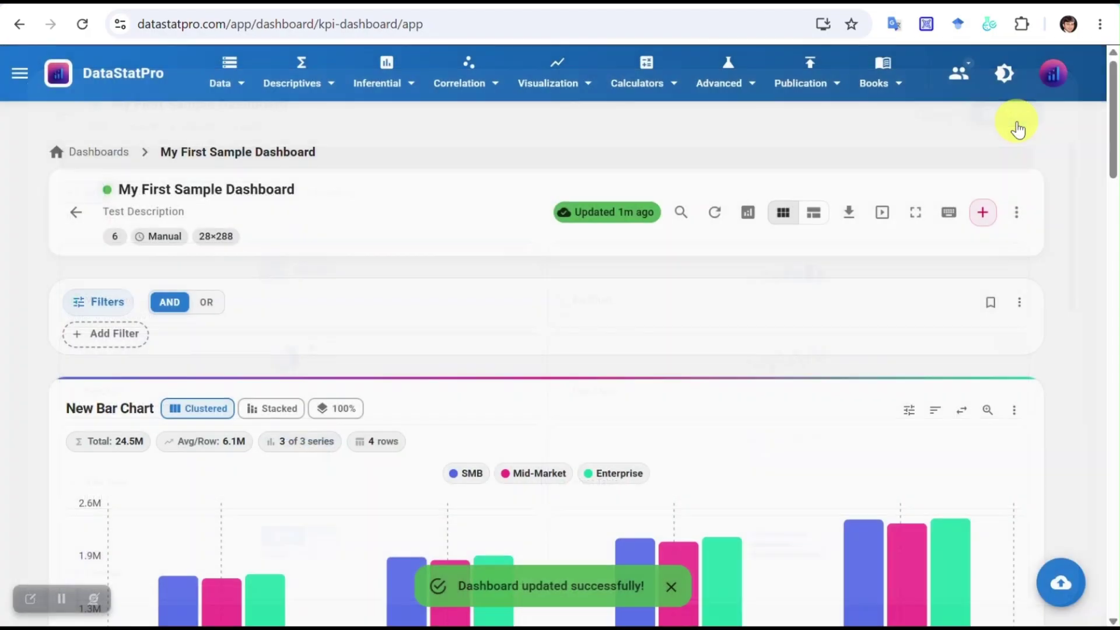
Map the Line Chart's Y axis value to the Revenue column and close its column mapping
scroll(767, 385, "down", 10)
scroll(768, 385, "down", 20)
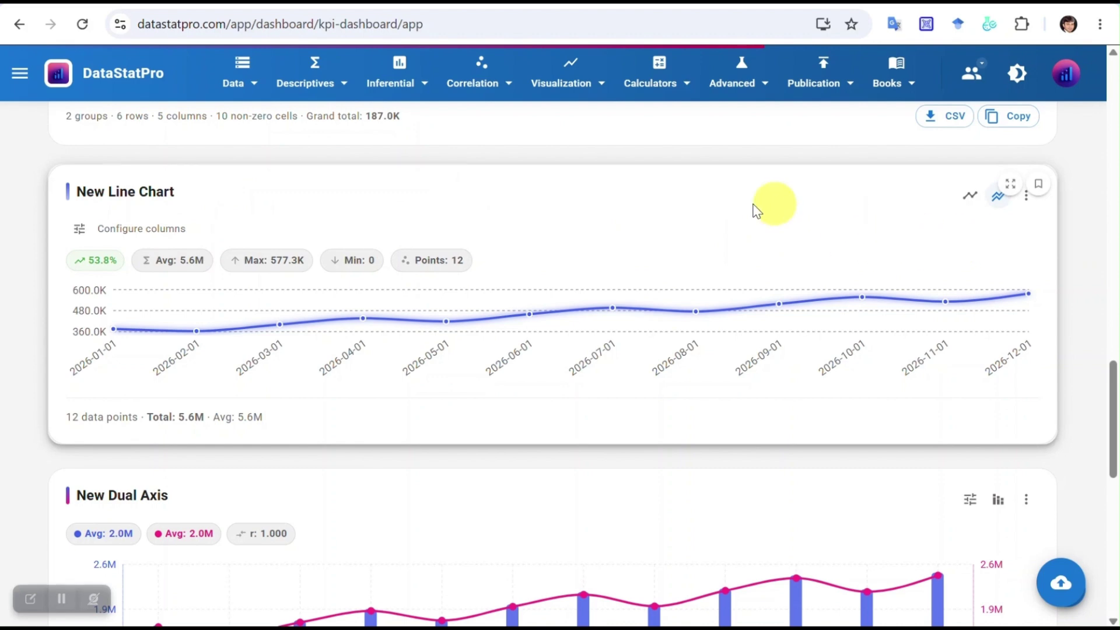
left_click(80, 234)
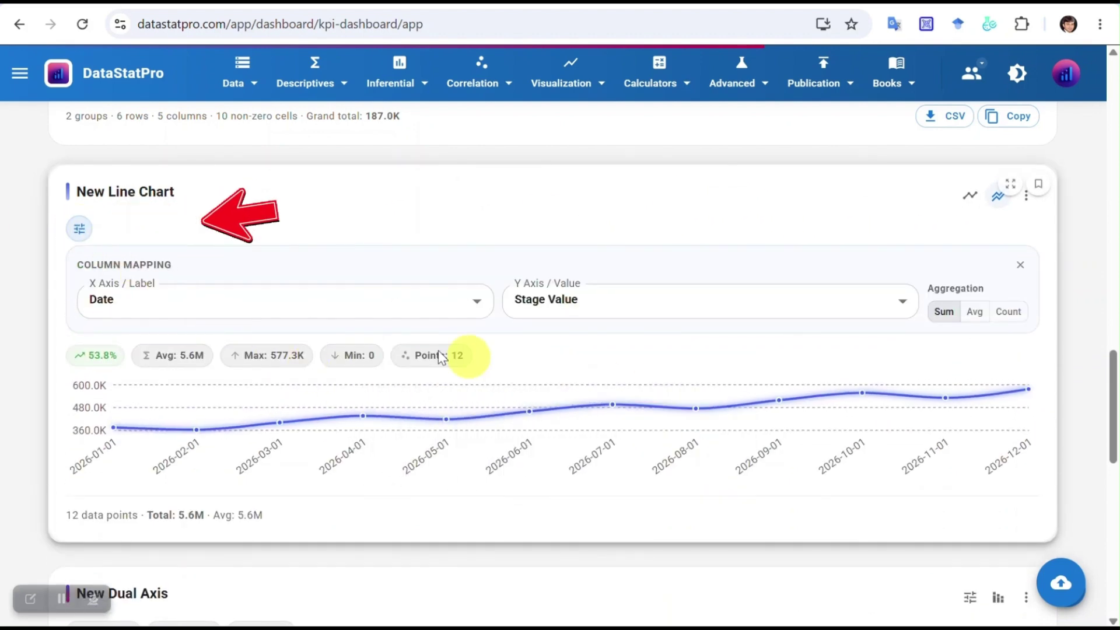
left_click(901, 303)
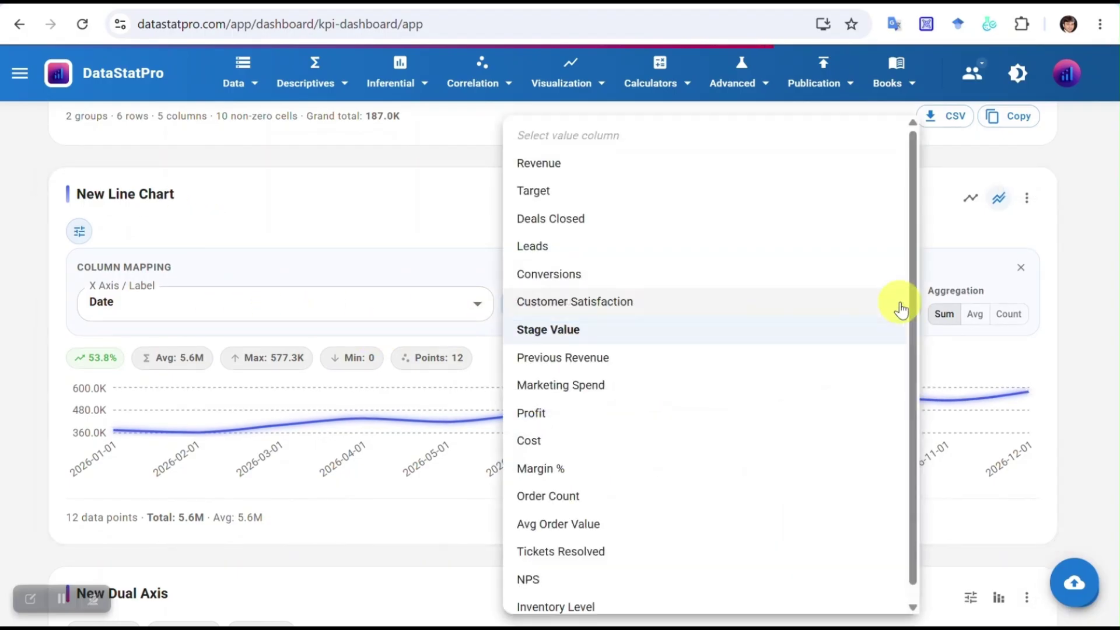
left_click(571, 174)
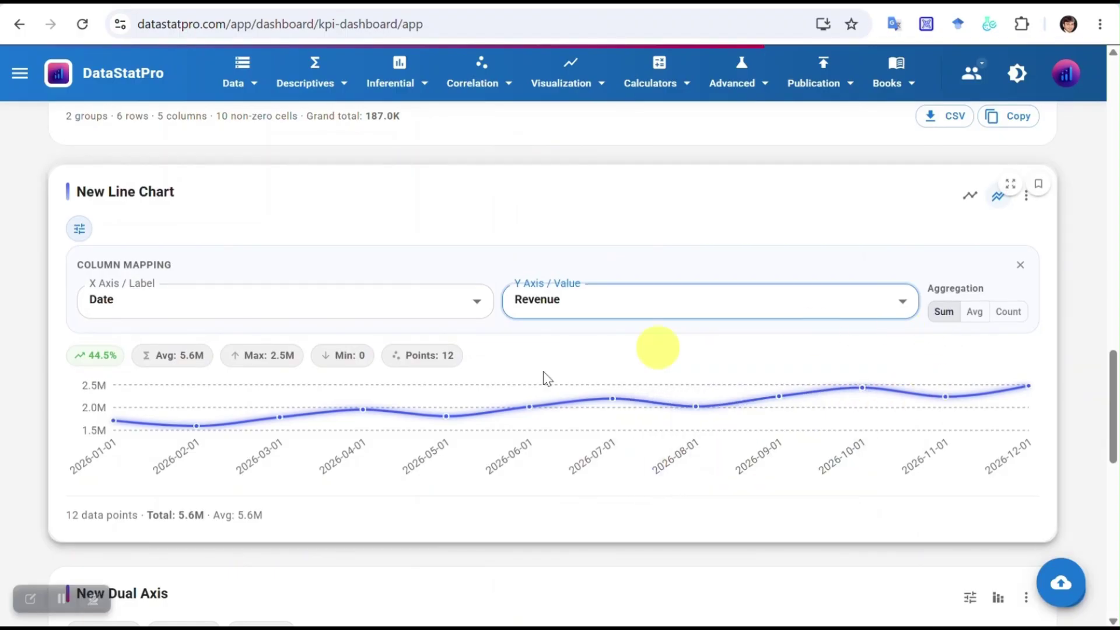
scroll(631, 443, "down", 5)
scroll(600, 430, "up", 5)
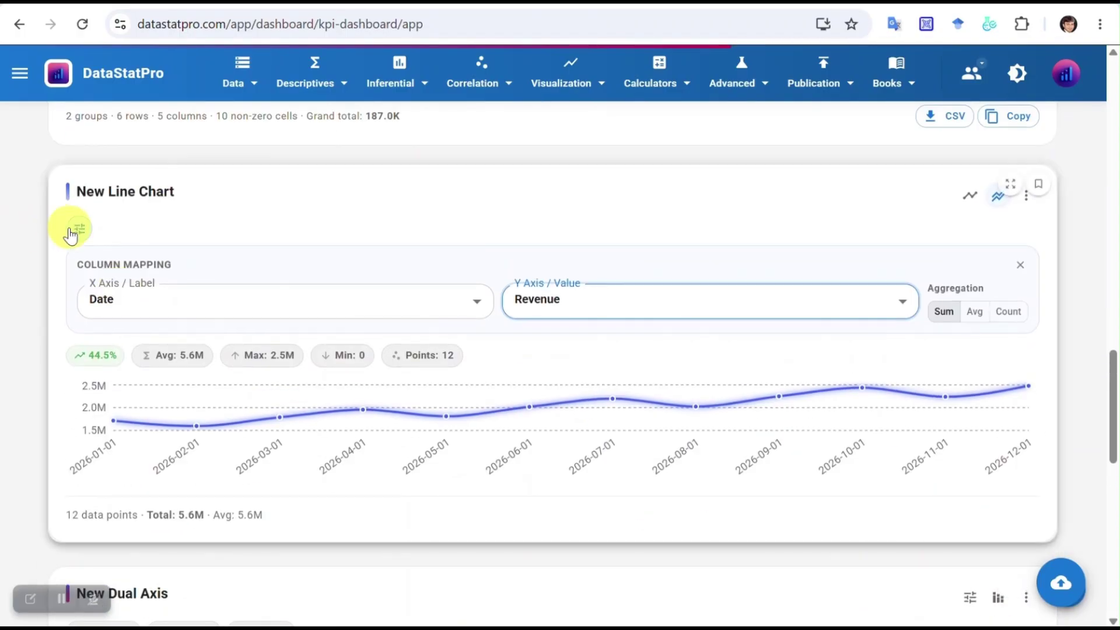
left_click(76, 235)
Open the Dual Axis widget's column mapping and review its assigned columns
scroll(138, 357, "down", 6)
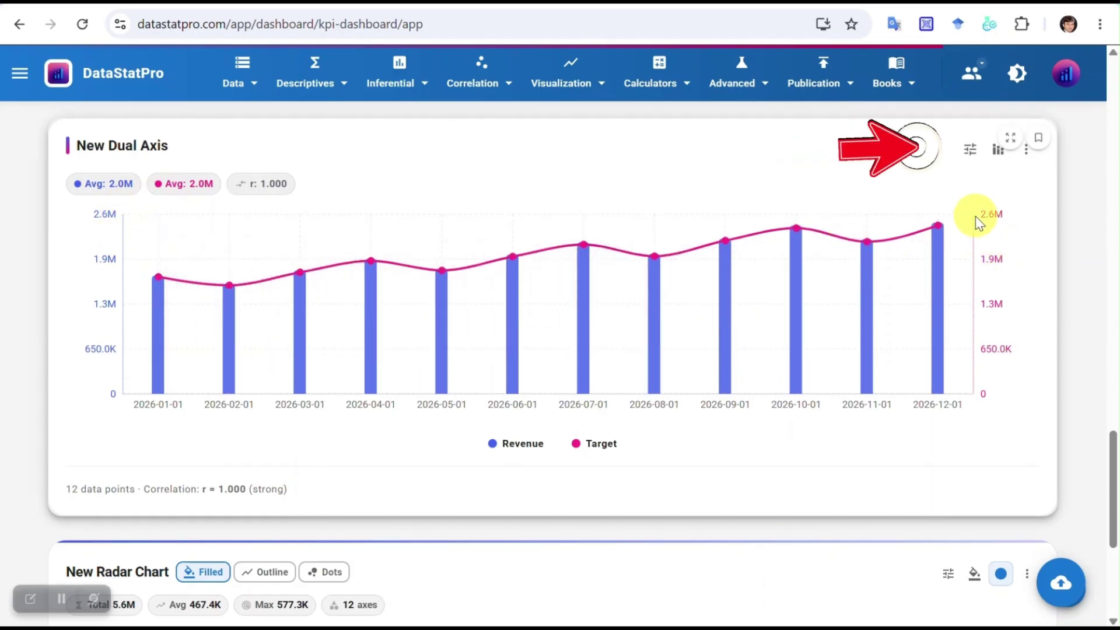
left_click(970, 150)
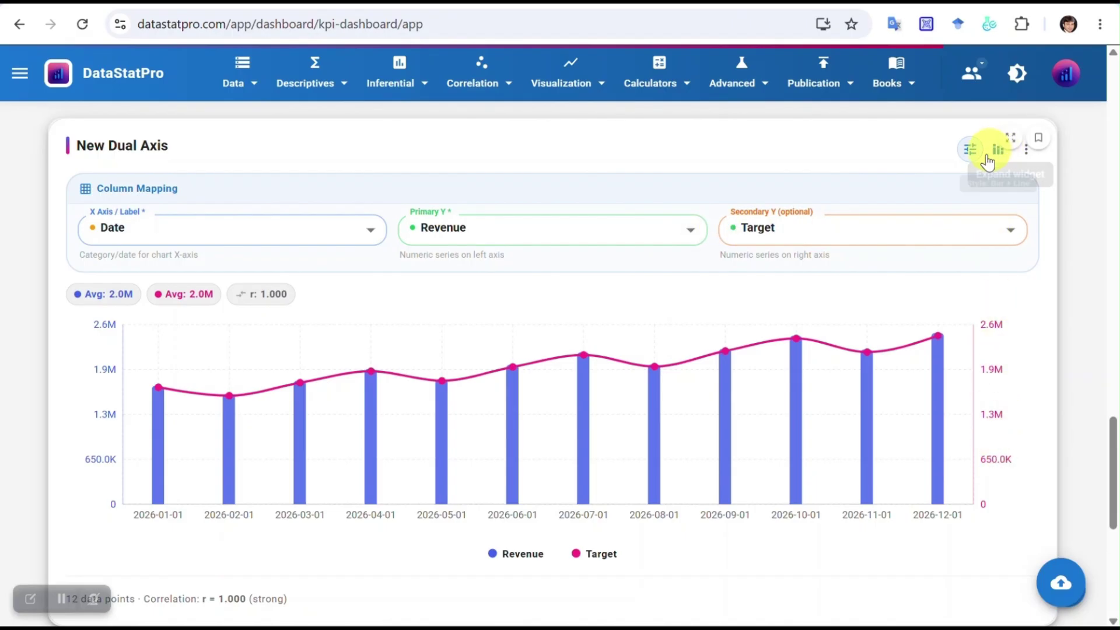
scroll(746, 332, "down", 7)
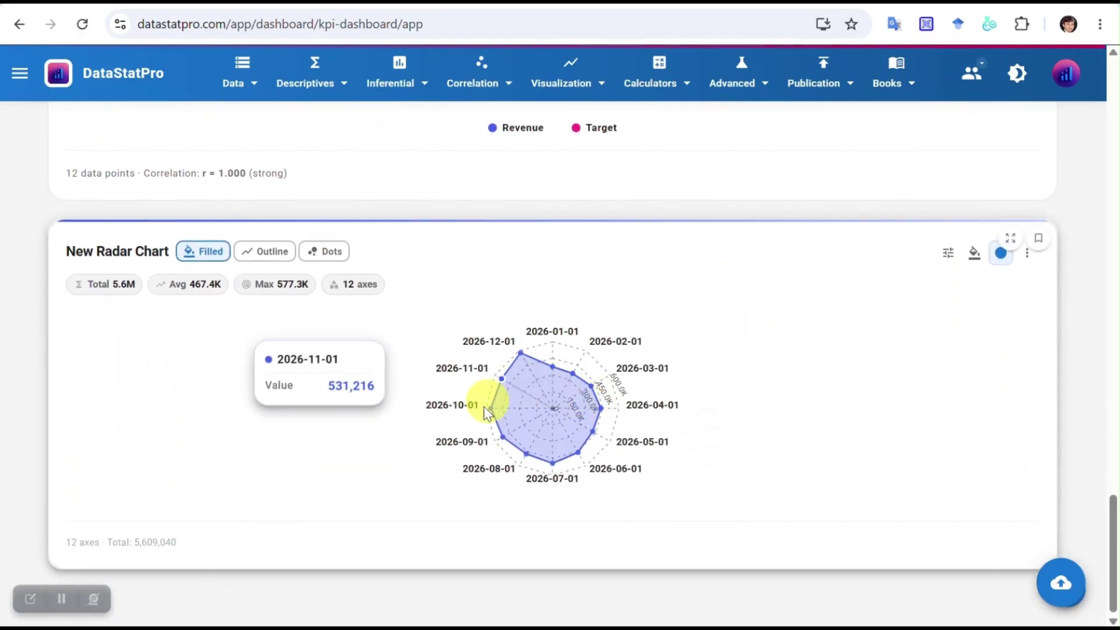
Map the Radar Chart's axis to Product, trying Margin % as its value before choosing Order Count
left_click(946, 257)
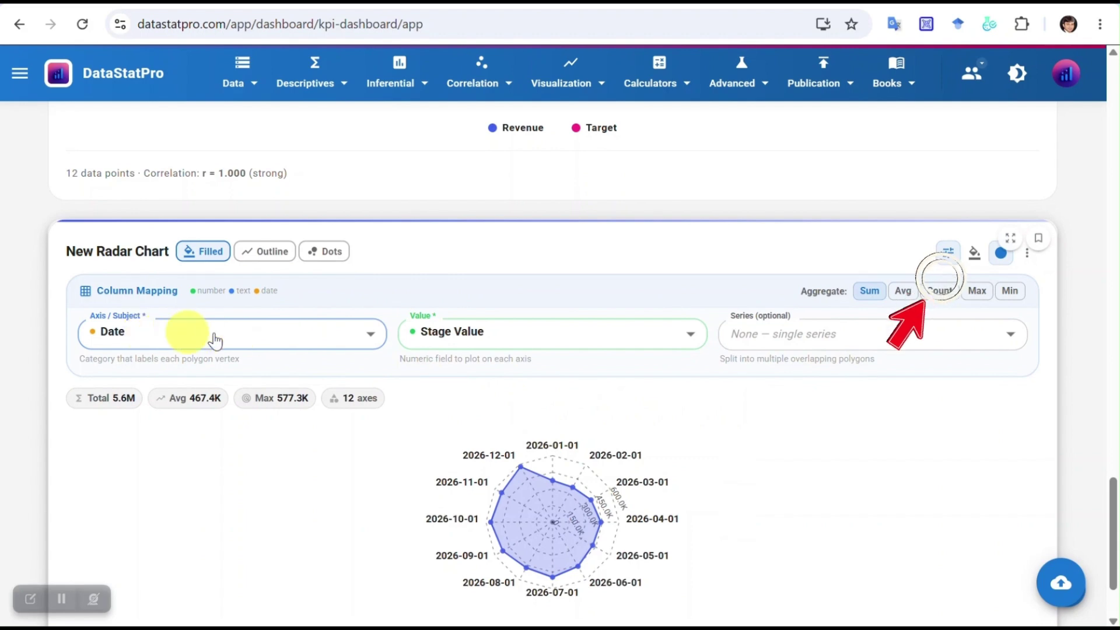
left_click(370, 339)
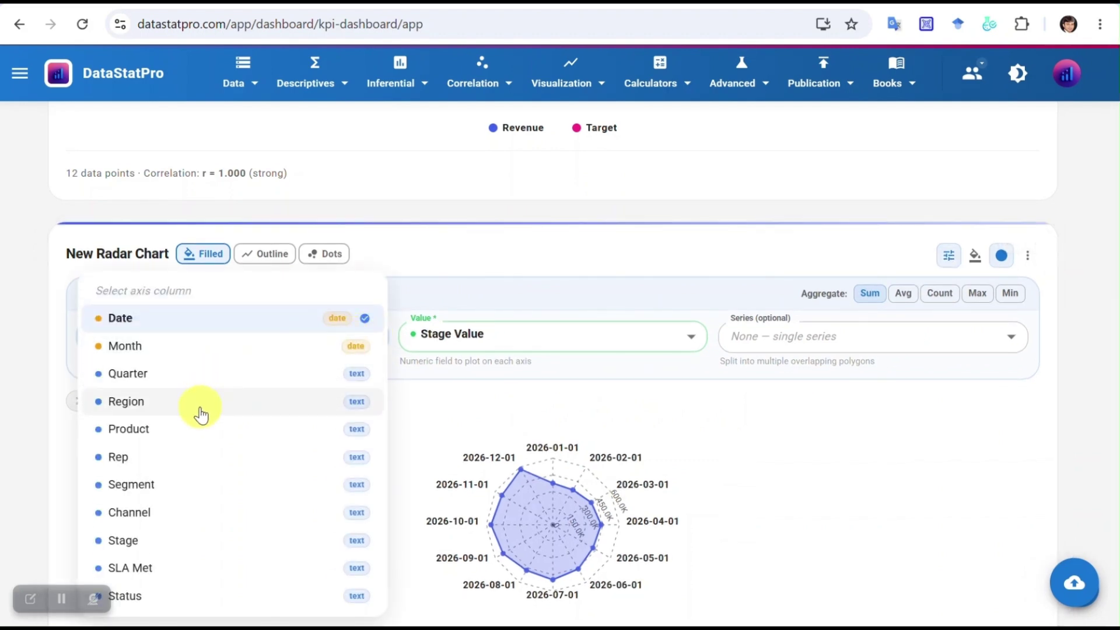
left_click(177, 431)
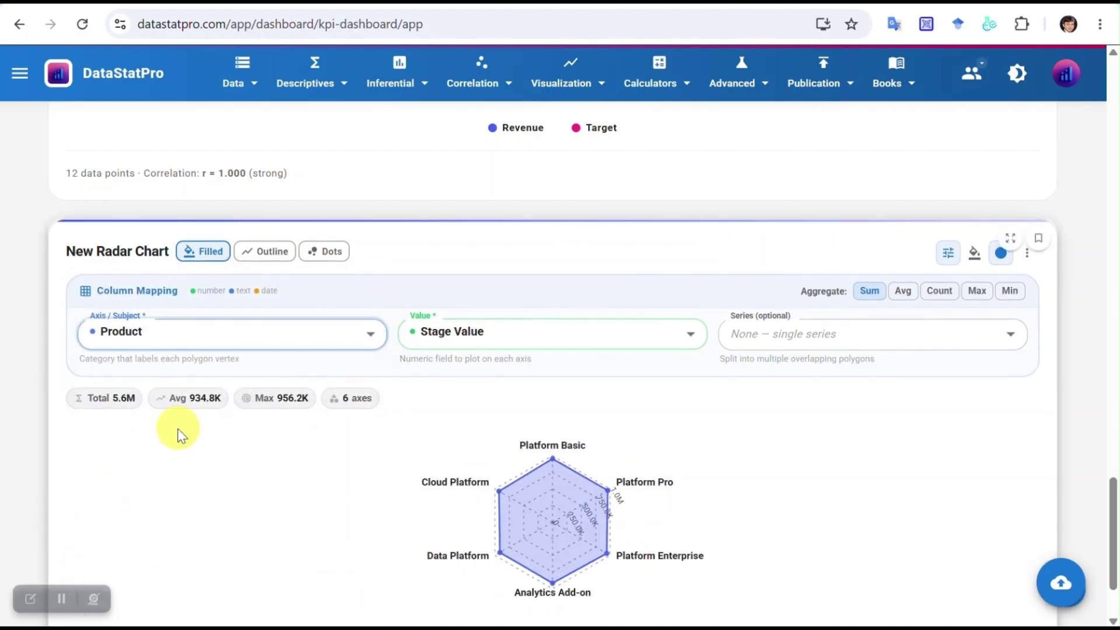
left_click(689, 335)
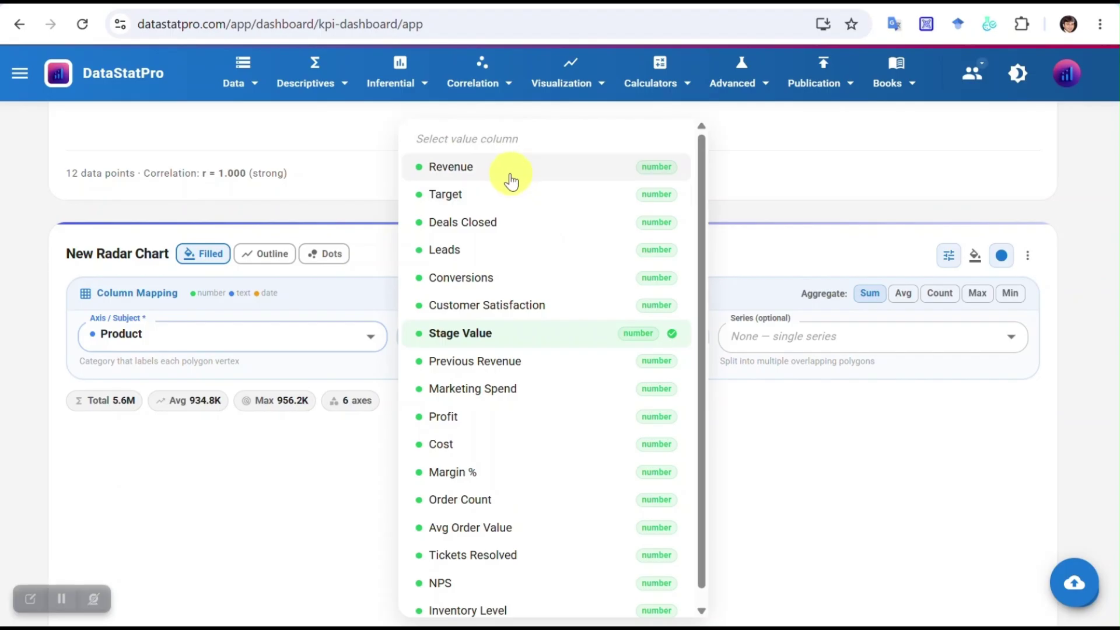
left_click(527, 474)
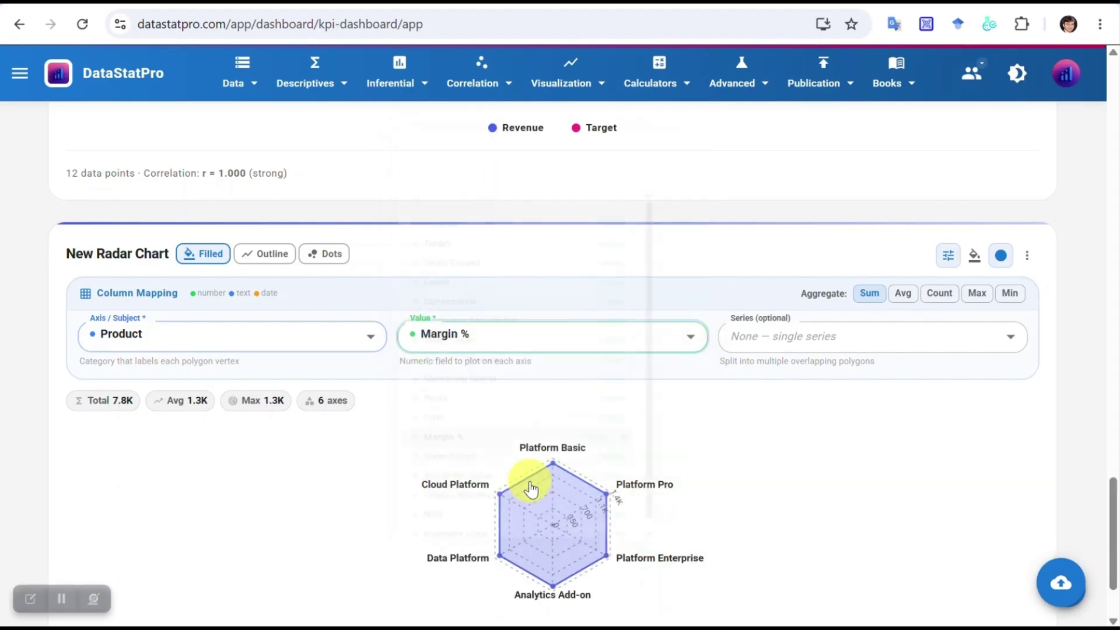
left_click(442, 345)
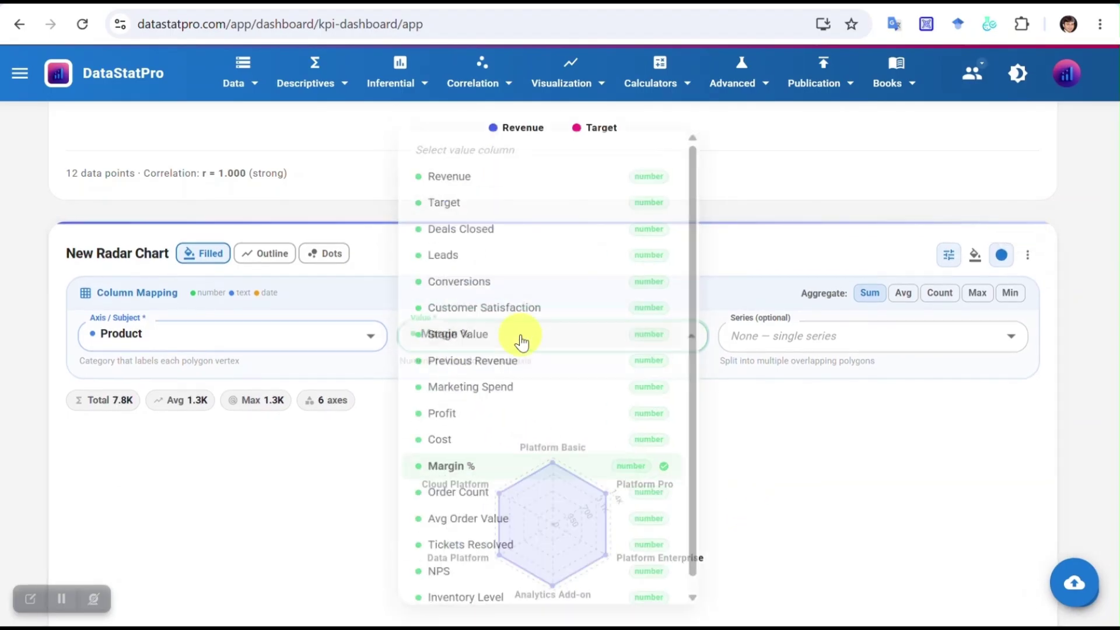
left_click(506, 502)
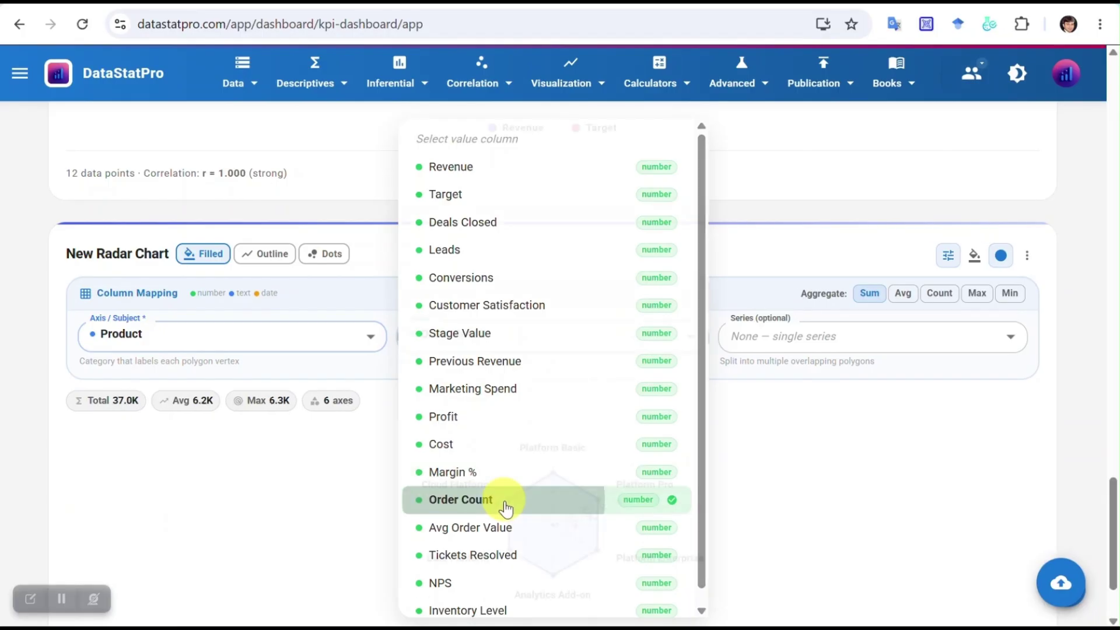
Switch the application to dark mode and check how all the dashboard's widgets look in it
scroll(888, 510, "up", 6)
scroll(945, 355, "up", 15)
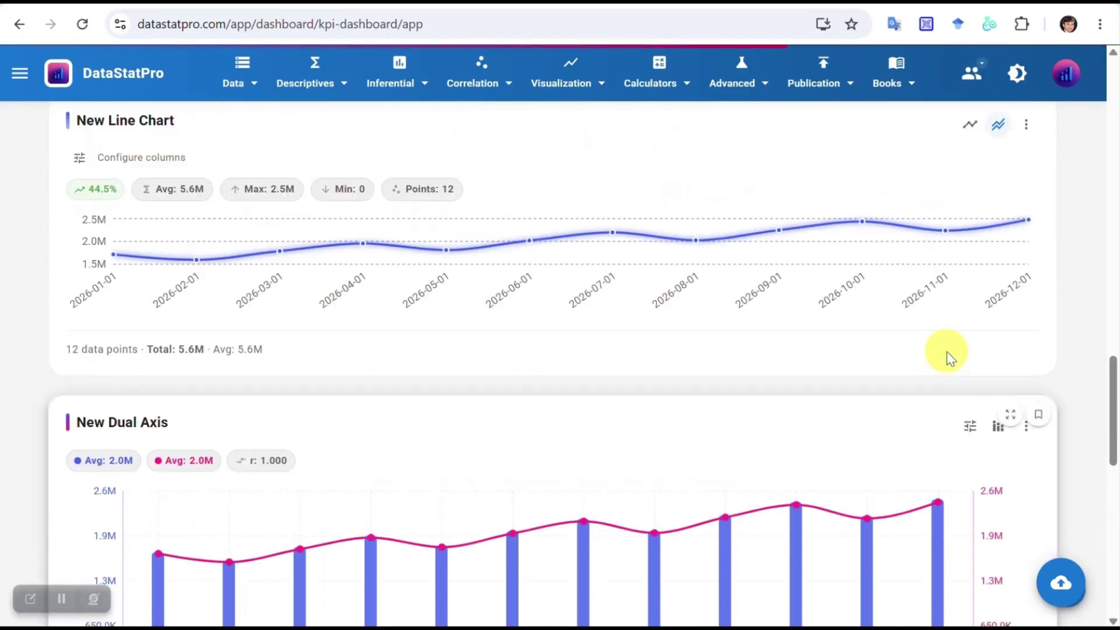
scroll(946, 355, "up", 12)
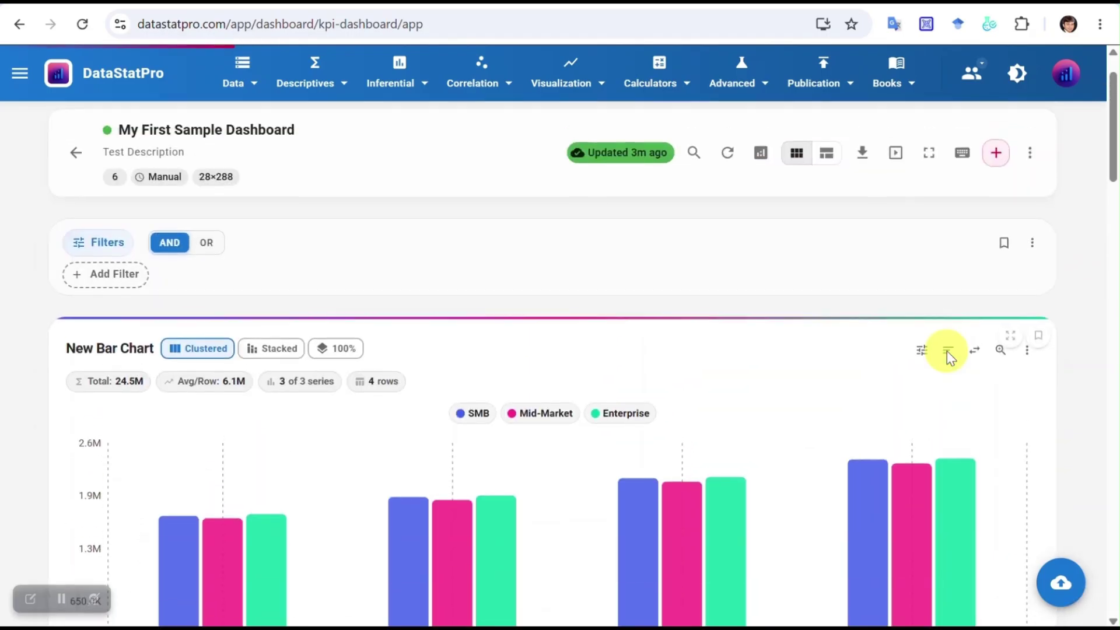
scroll(817, 324, "up", 15)
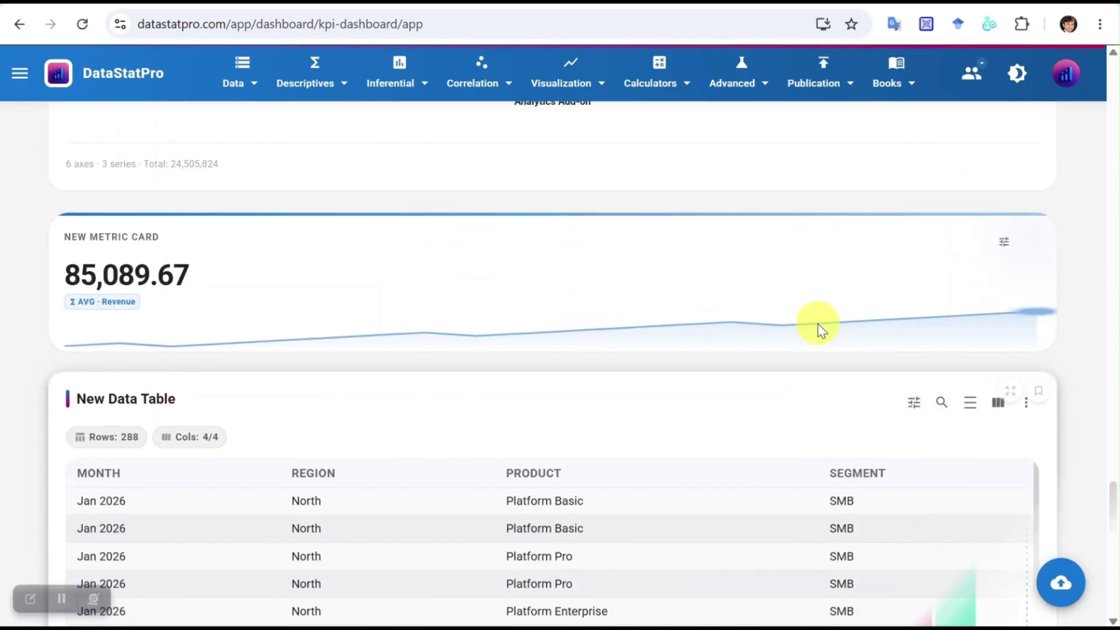
scroll(812, 330, "up", 20)
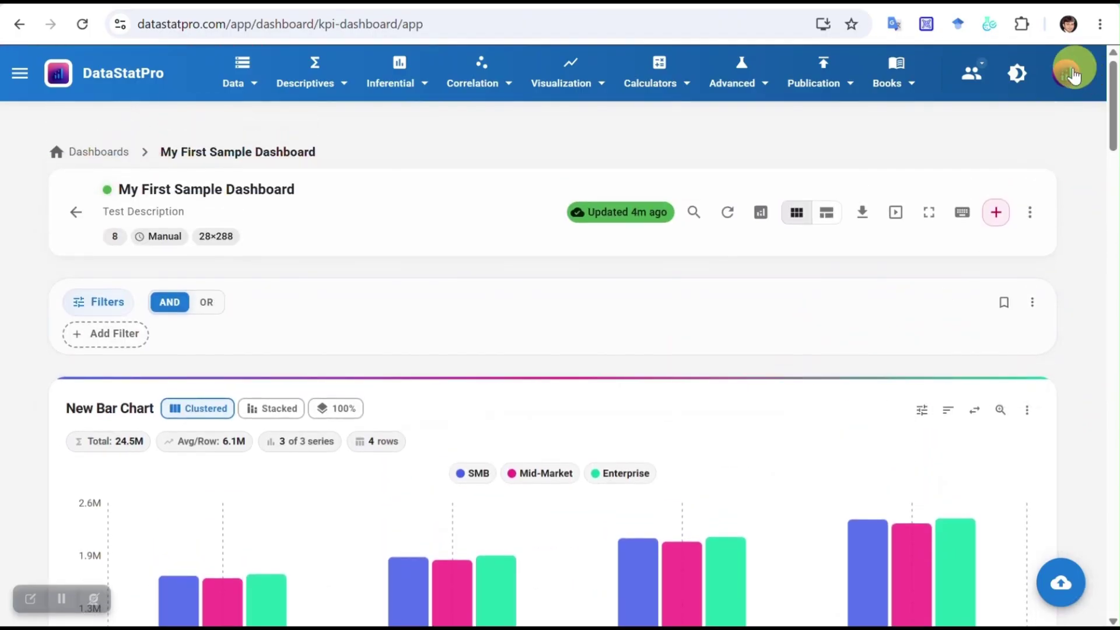
left_click(1013, 86)
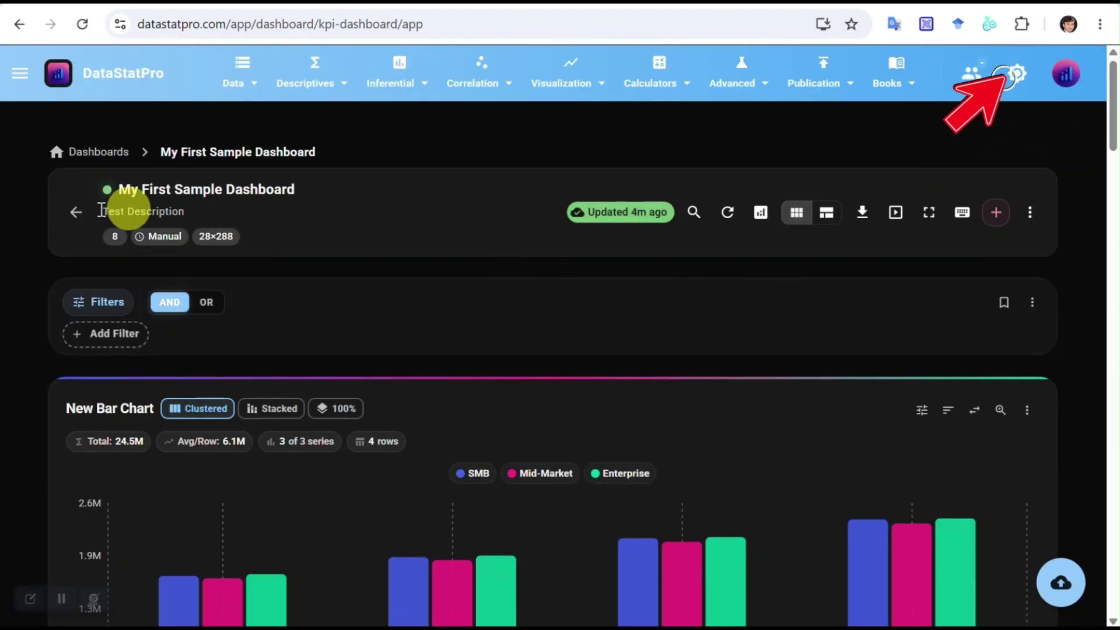
scroll(438, 388, "down", 15)
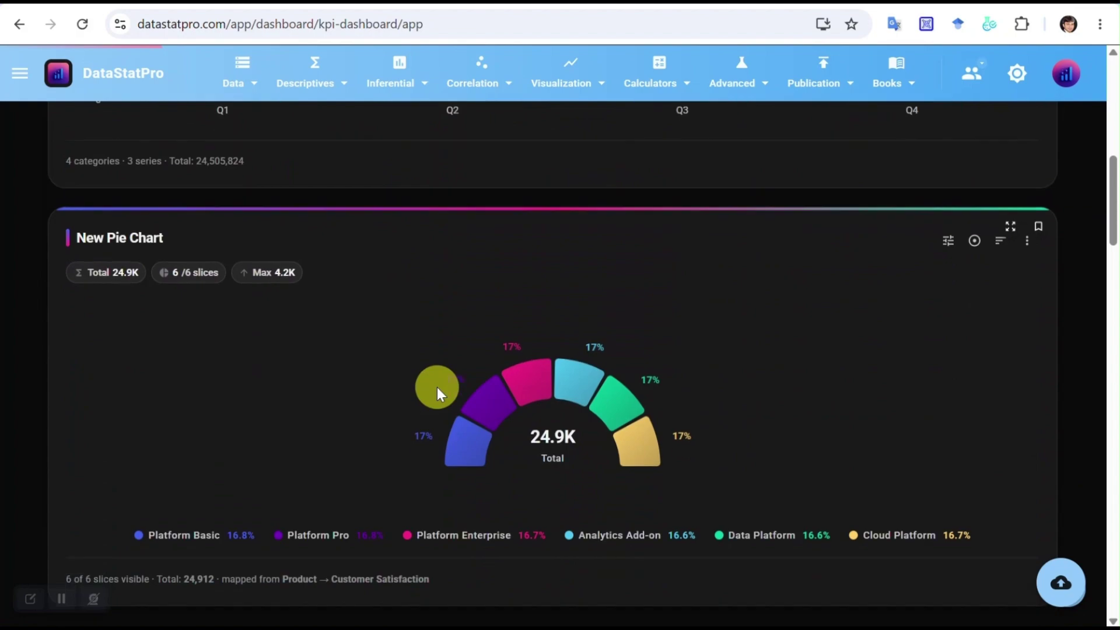
scroll(437, 387, "down", 12)
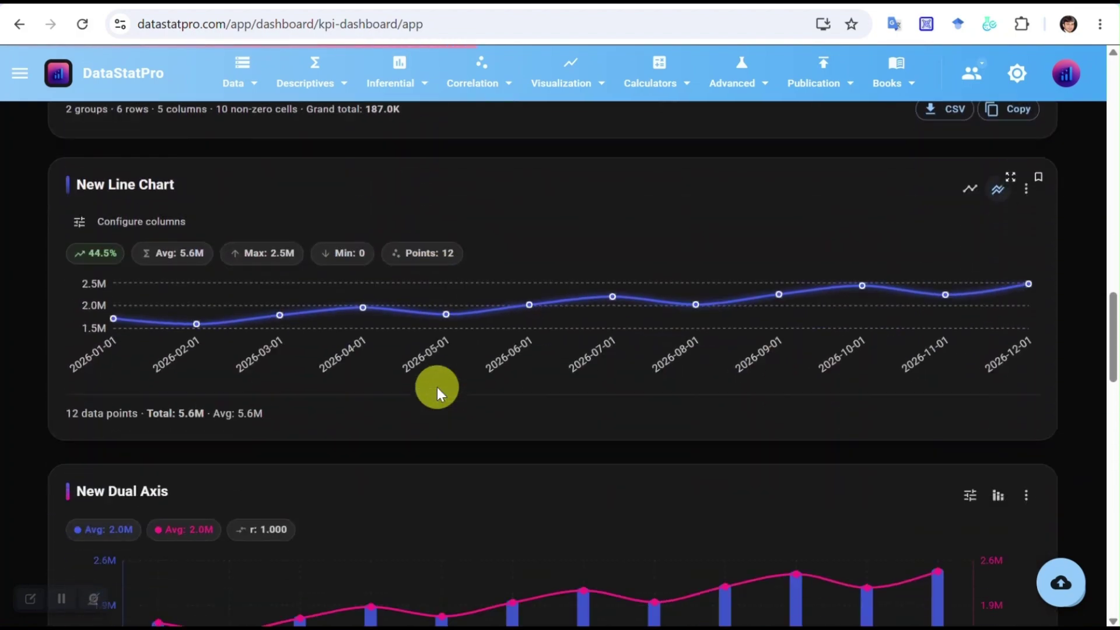
scroll(436, 388, "down", 15)
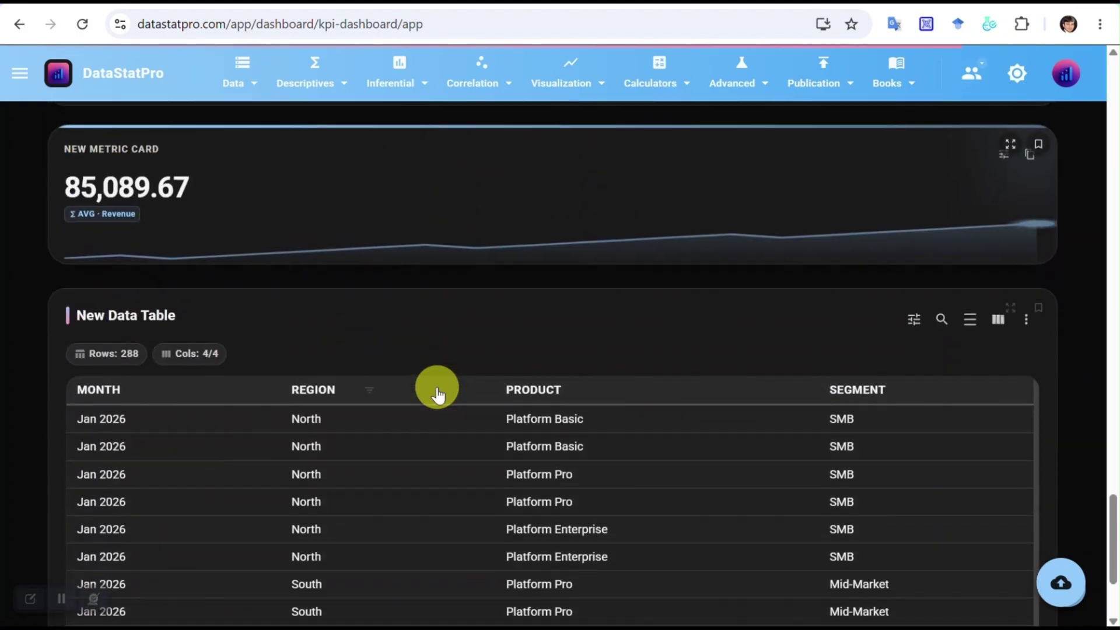
scroll(437, 388, "up", 20)
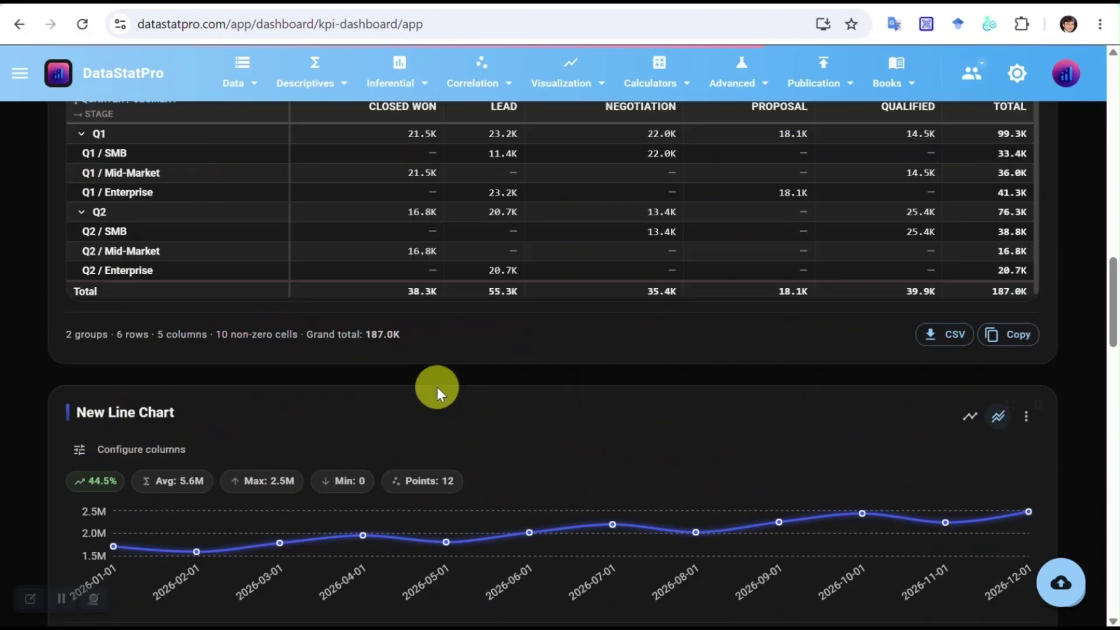
scroll(436, 388, "up", 9)
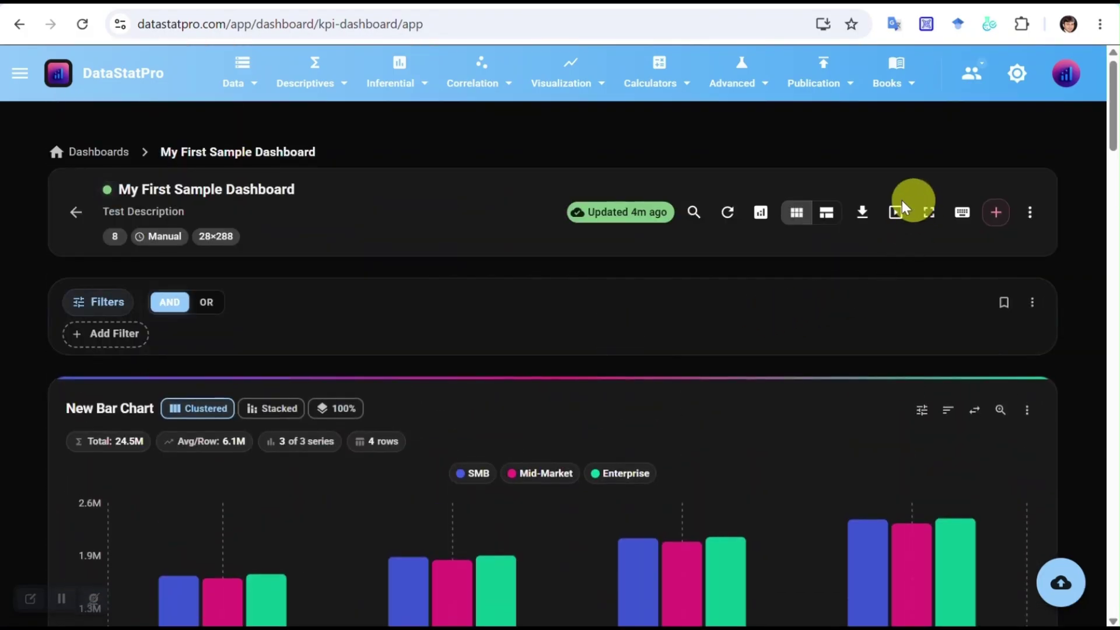
Start the dashboard's presentation mode and advance through the slides to the Dual Axis chart
left_click(895, 221)
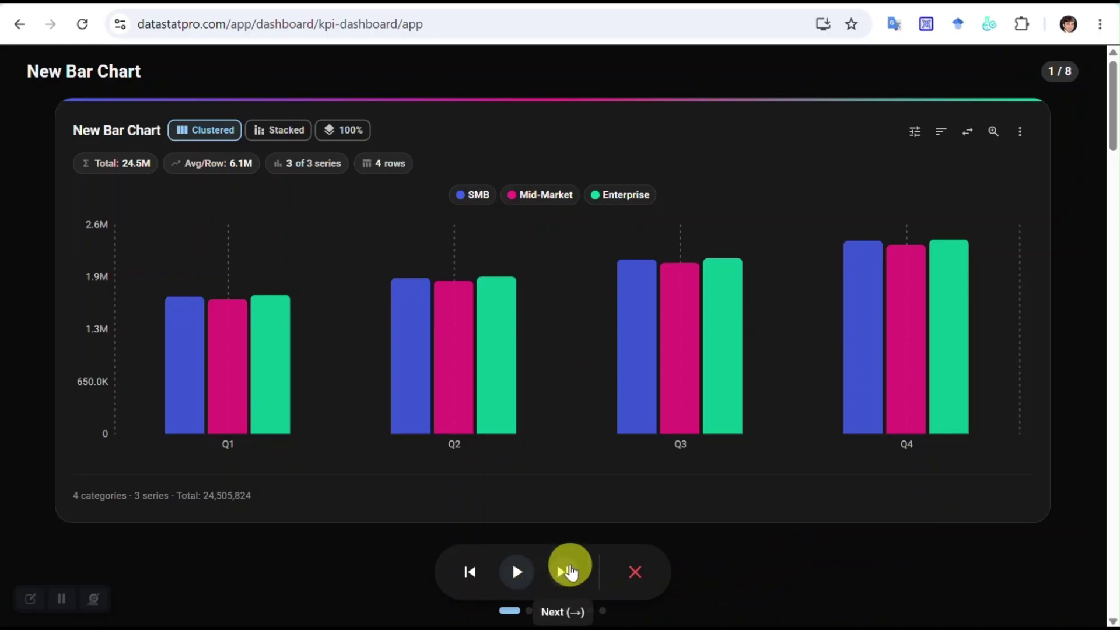
left_click(563, 574)
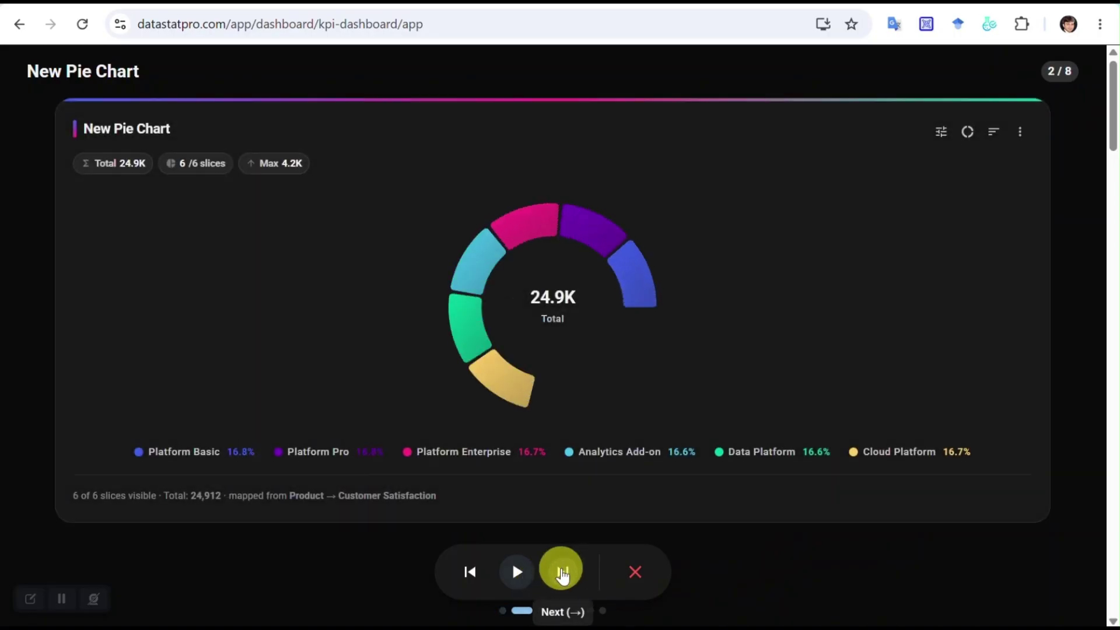
left_click(565, 580)
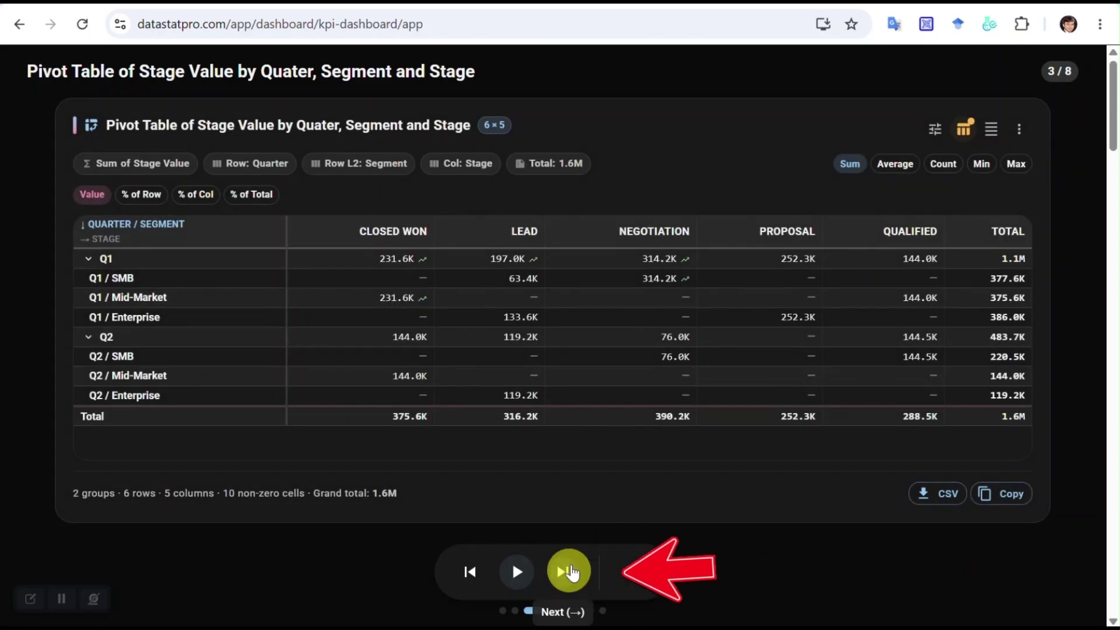
left_click(564, 579)
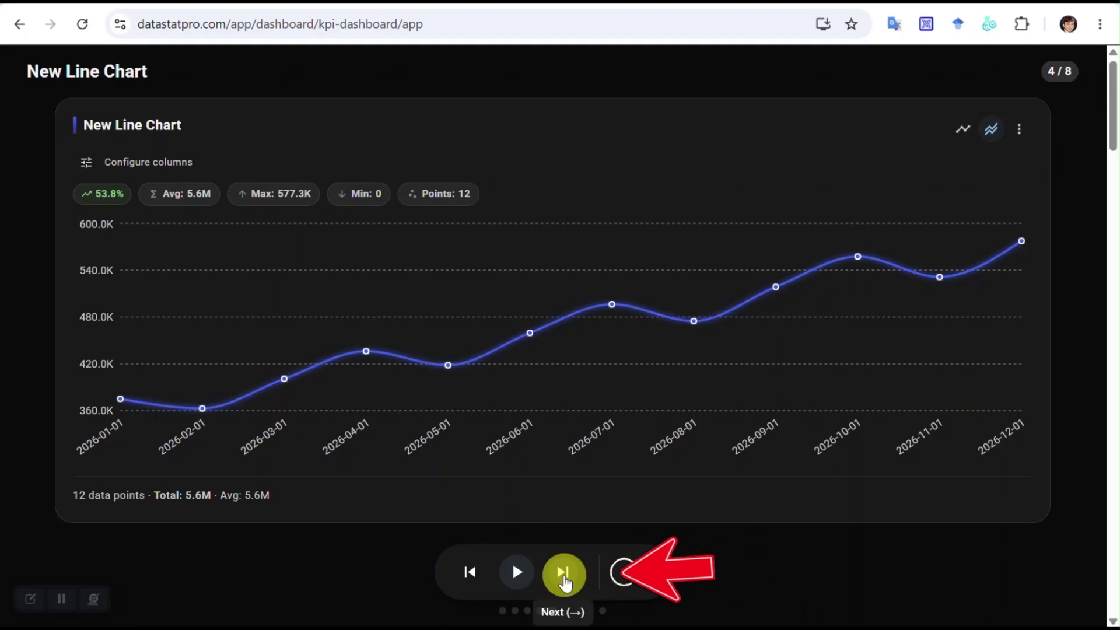
left_click(564, 579)
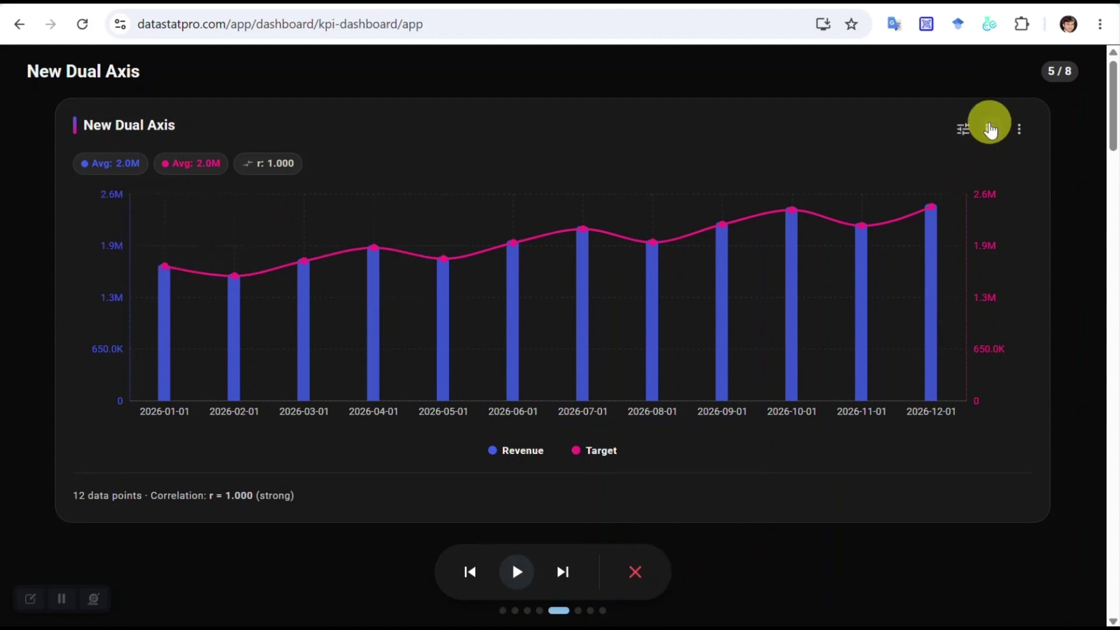
Cycle the Dual Axis chart through the Dual Line and Dual Bar styles and back to combined bars and line
left_click(992, 134)
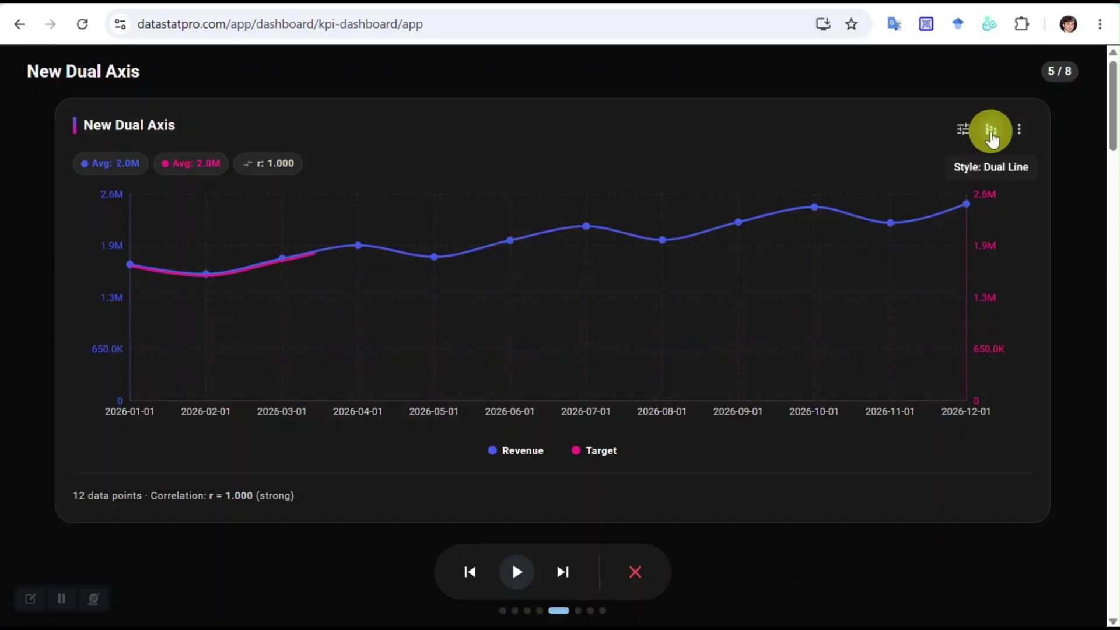
left_click(991, 133)
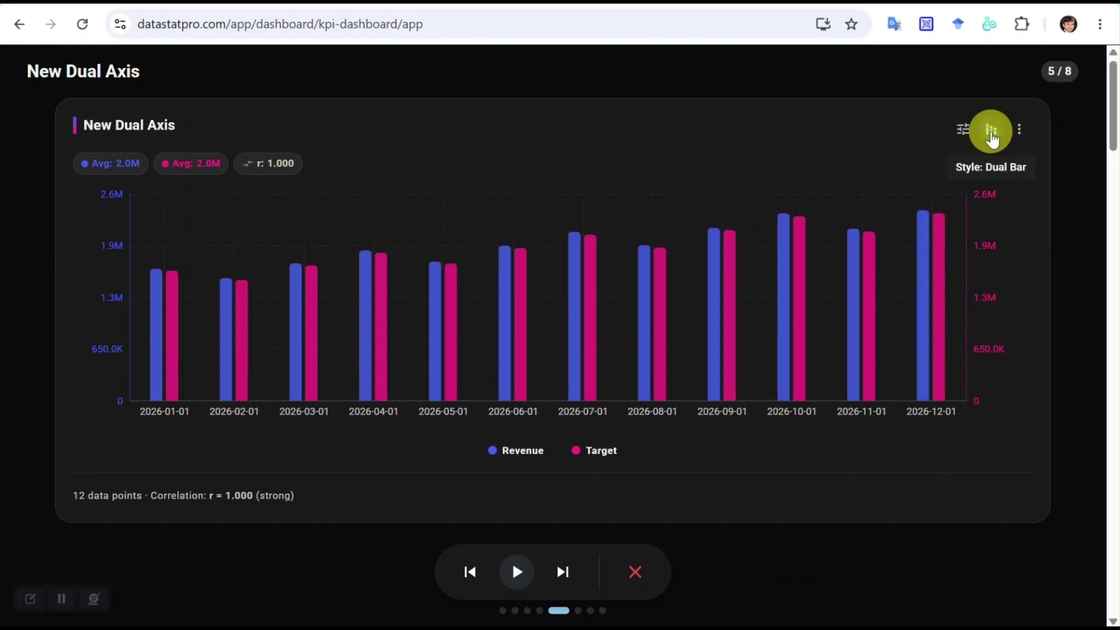
left_click(991, 133)
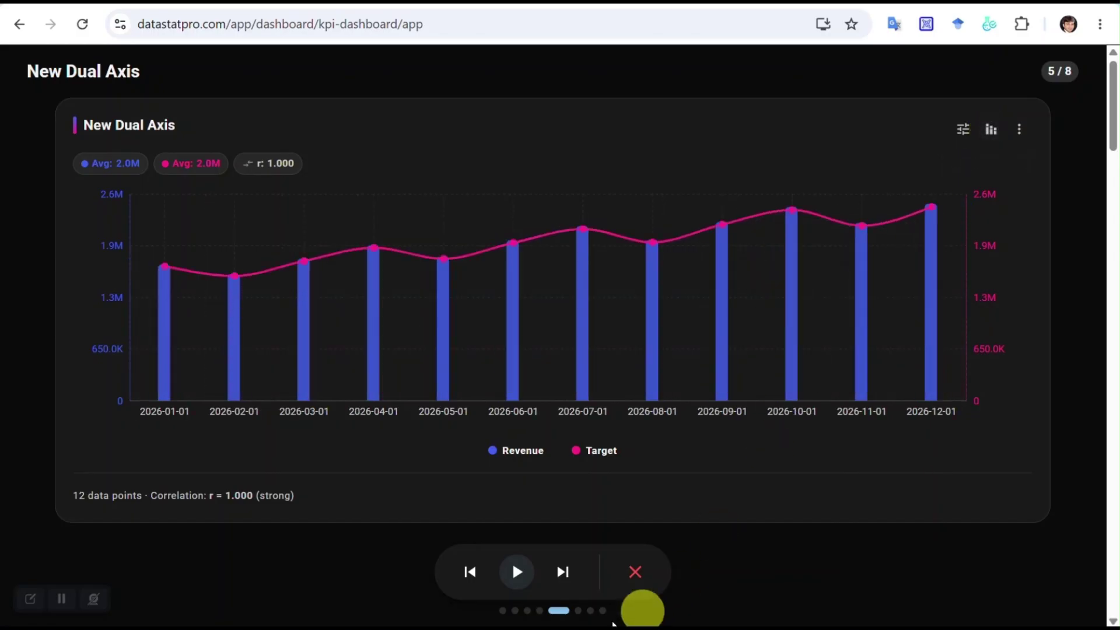
Advance the presentation to the Radar Chart and switch it to the Outline style
left_click(563, 578)
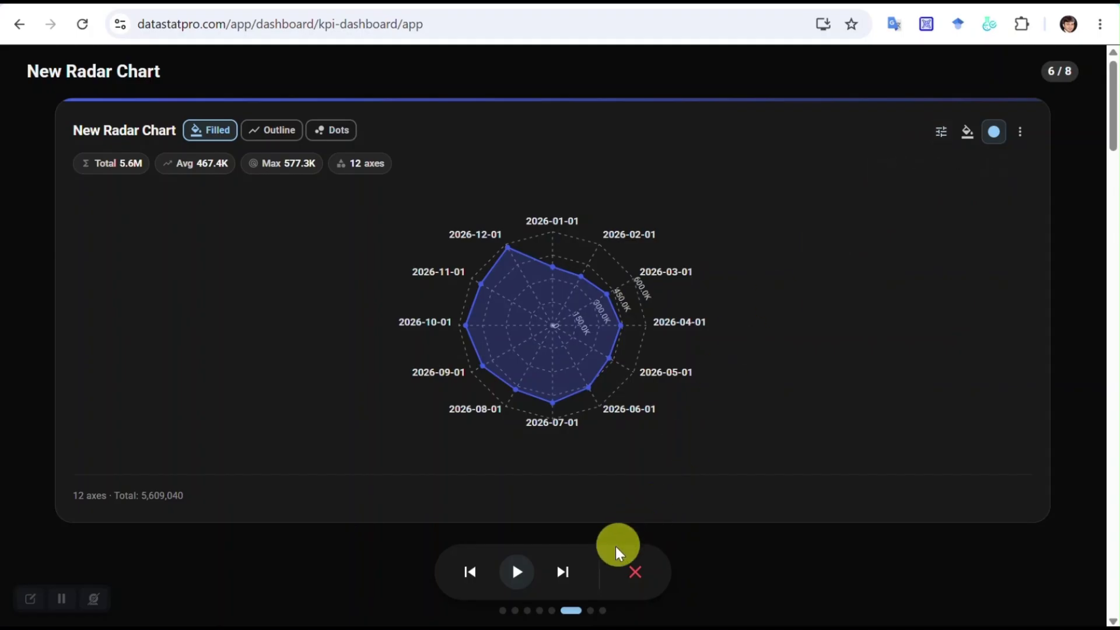
left_click(278, 133)
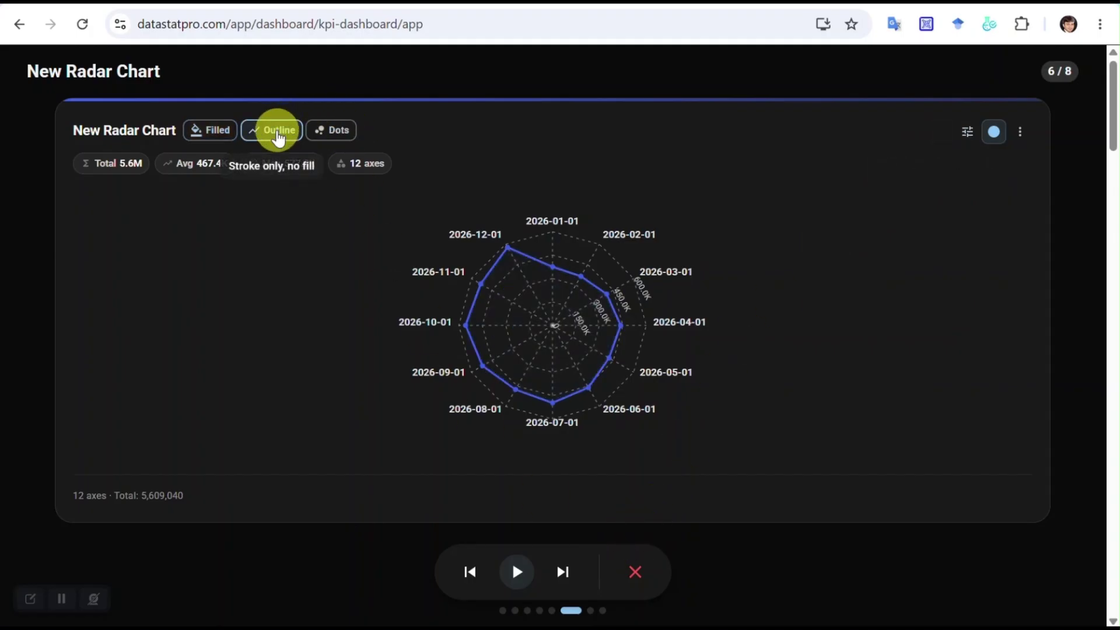
Switch the Radar Chart to the Dots style and back to Filled
left_click(332, 132)
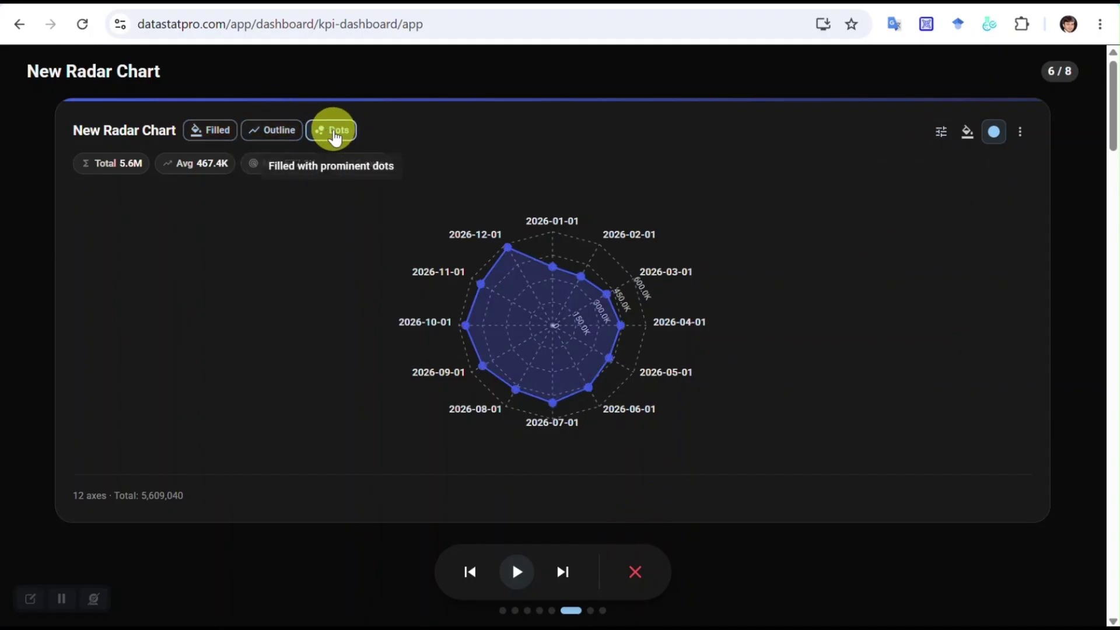
left_click(212, 130)
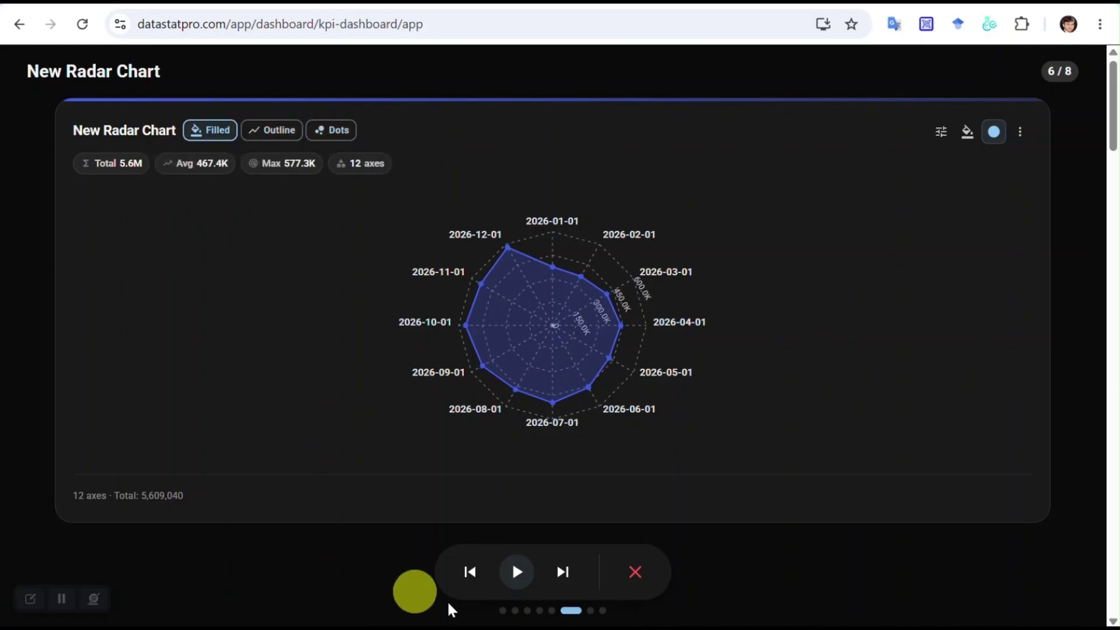
Advance the presentation to the Metric Card, set its Stage Value aggregation to Avg and hide the column mapping
left_click(565, 573)
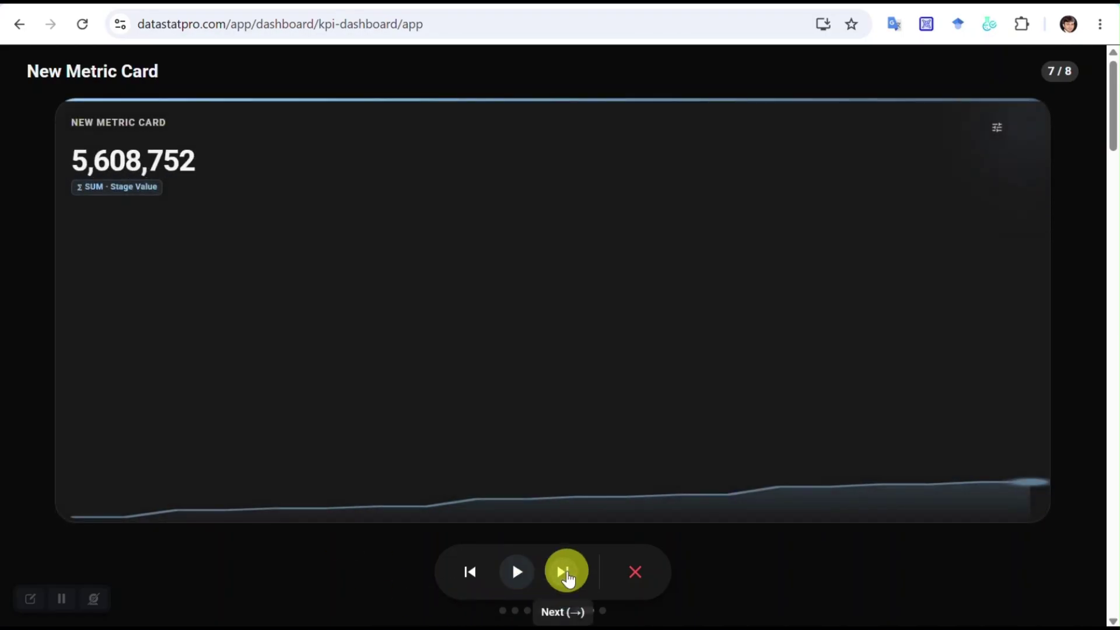
left_click(997, 128)
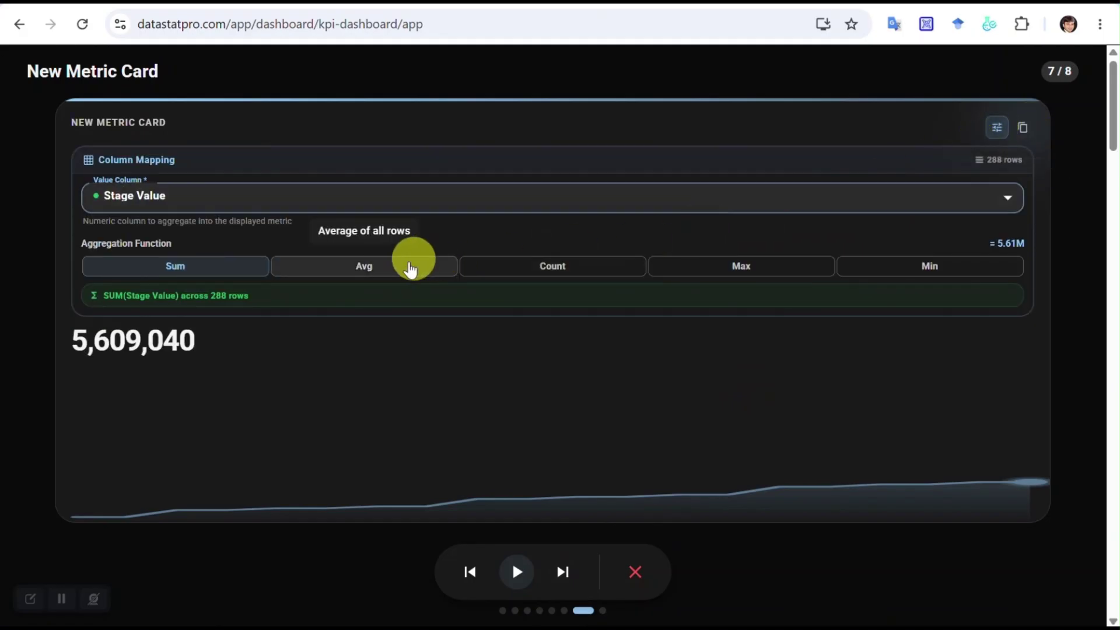
left_click(408, 267)
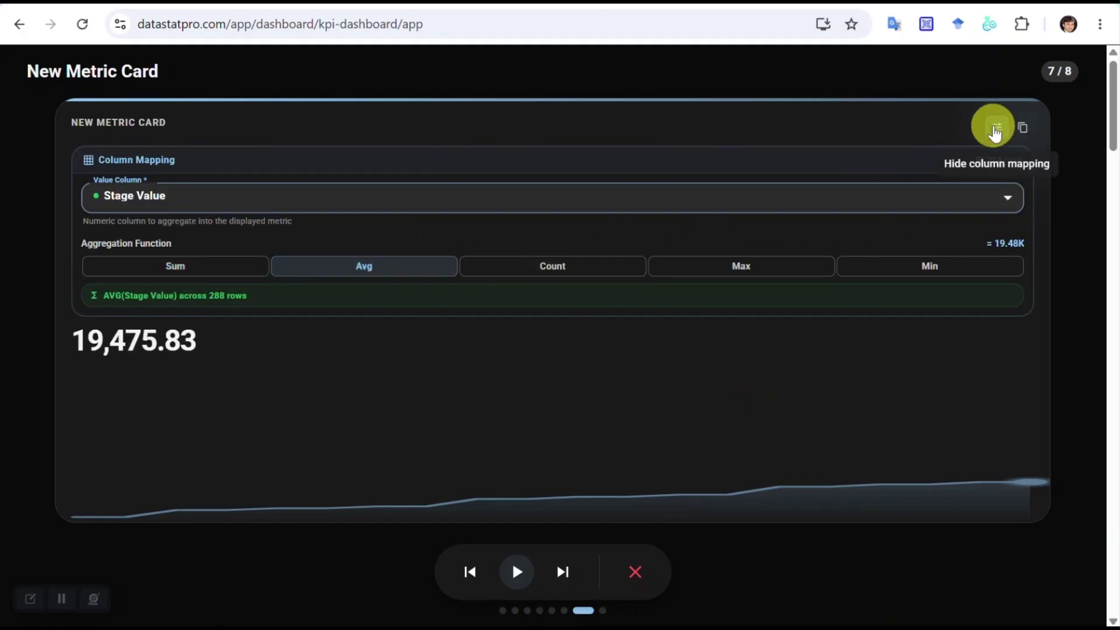
left_click(996, 130)
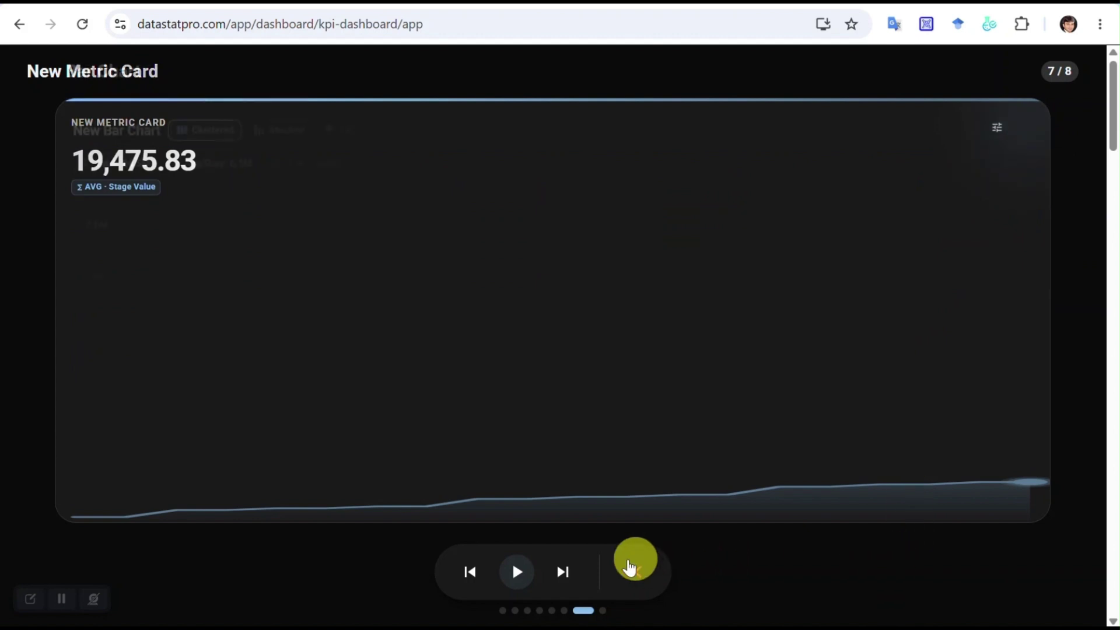
Advance the presentation past its last slide to the Bar Chart and exit presentation mode
double_click(563, 572)
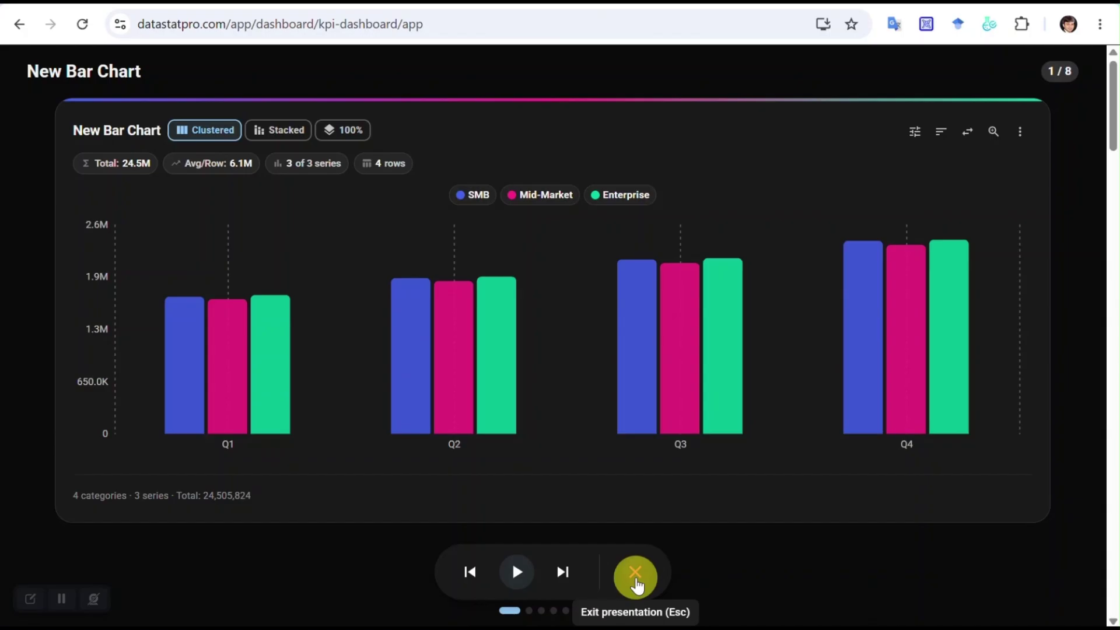
left_click(635, 577)
scroll(587, 364, "down", 4)
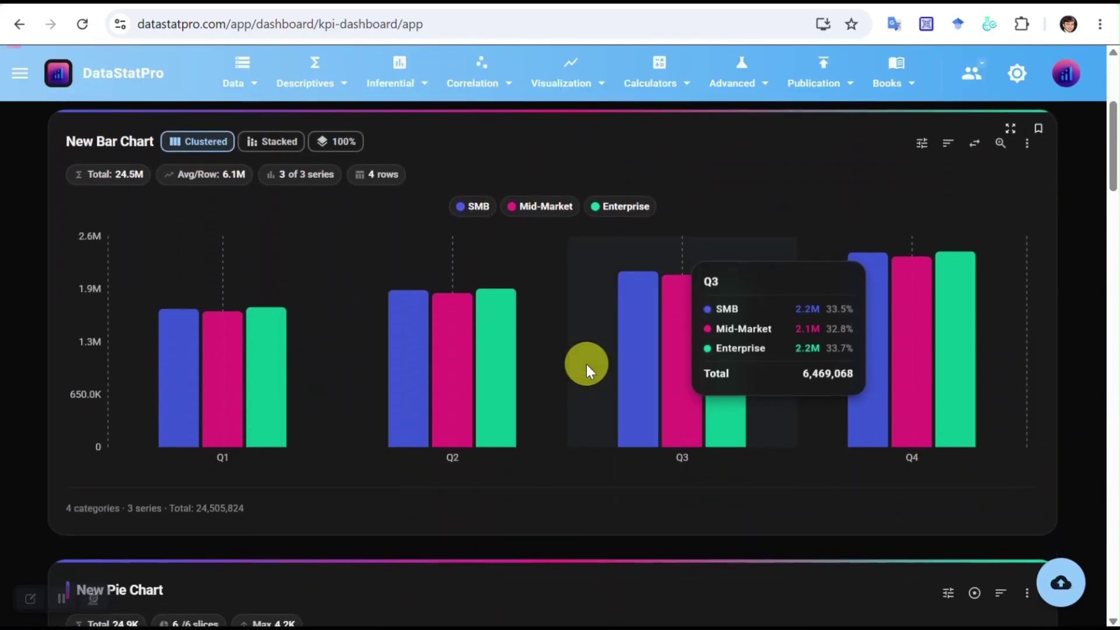
scroll(586, 364, "up", 5)
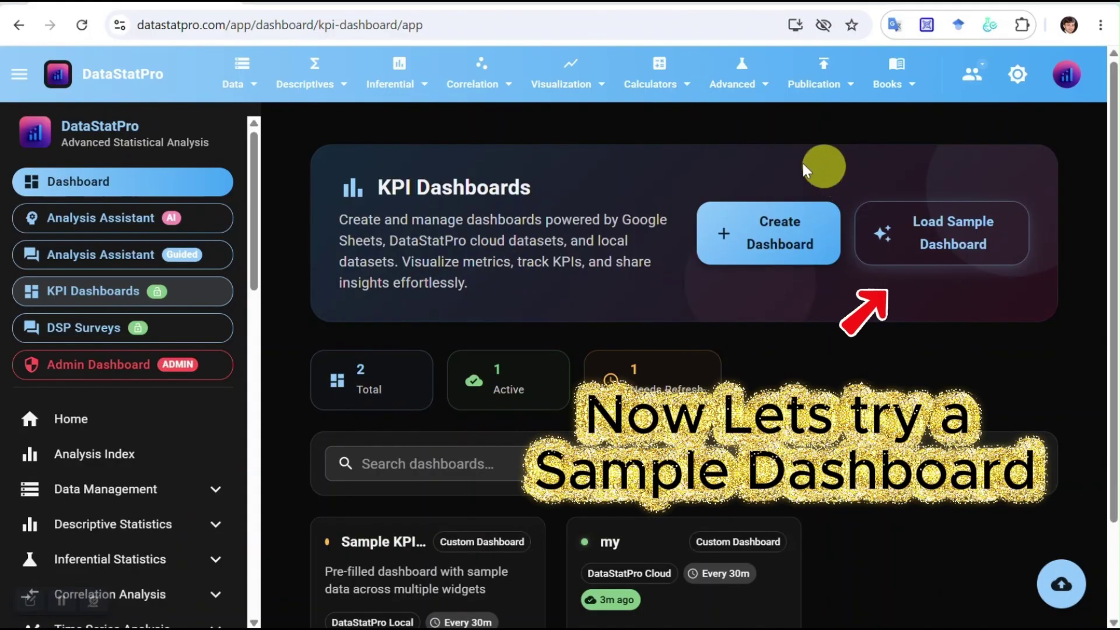
Load the sample dashboard from the KPI Dashboards page and attach the local KPI Sample Dataset to it
left_click(942, 245)
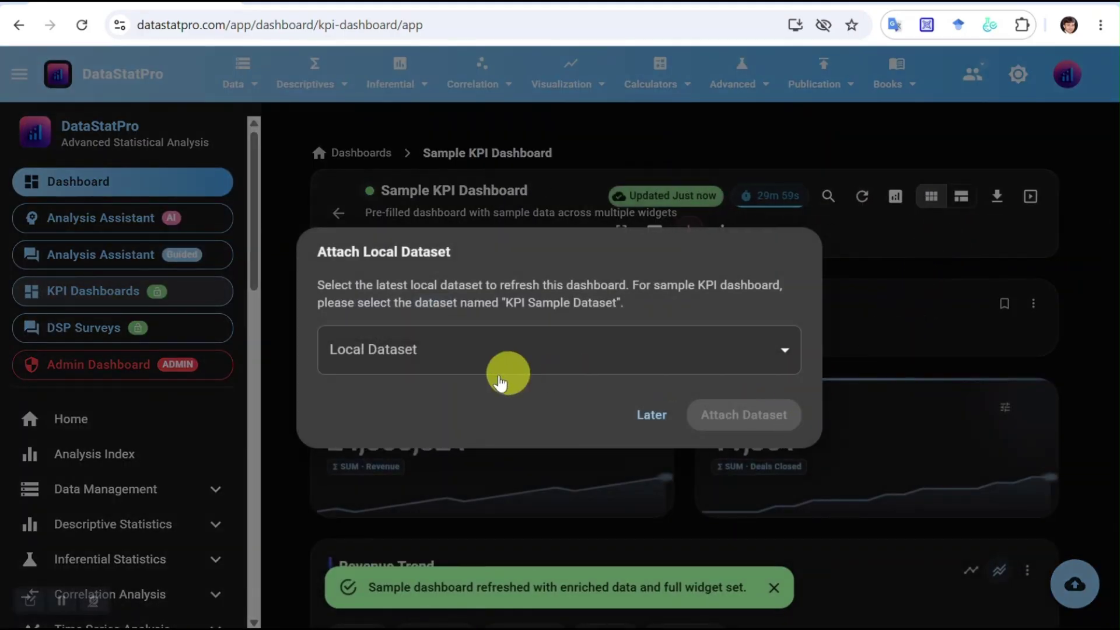
left_click(783, 356)
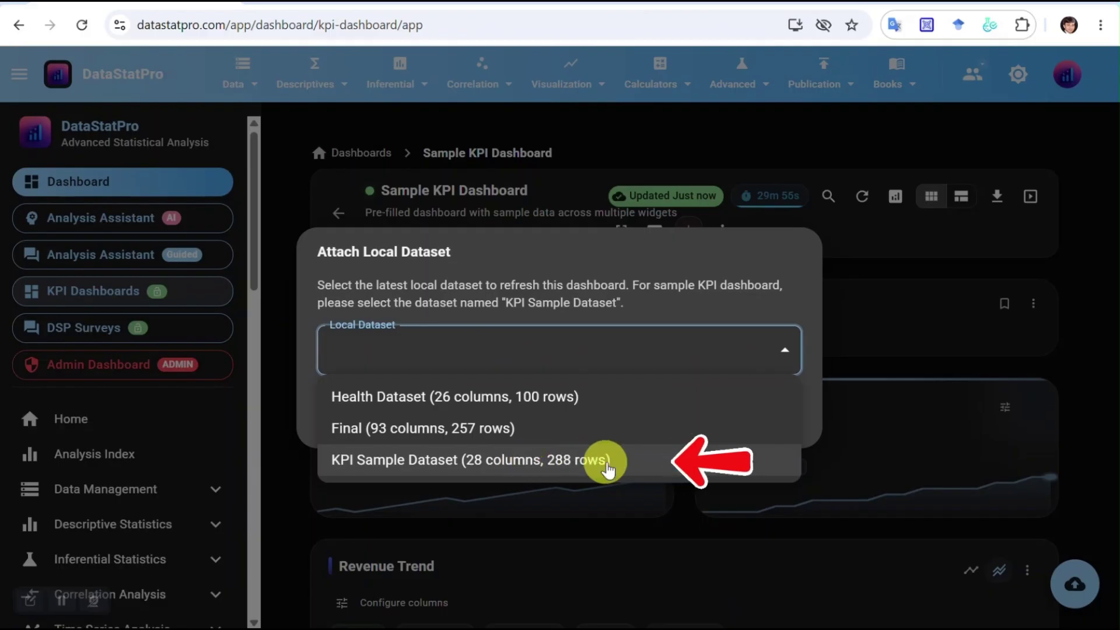
left_click(544, 461)
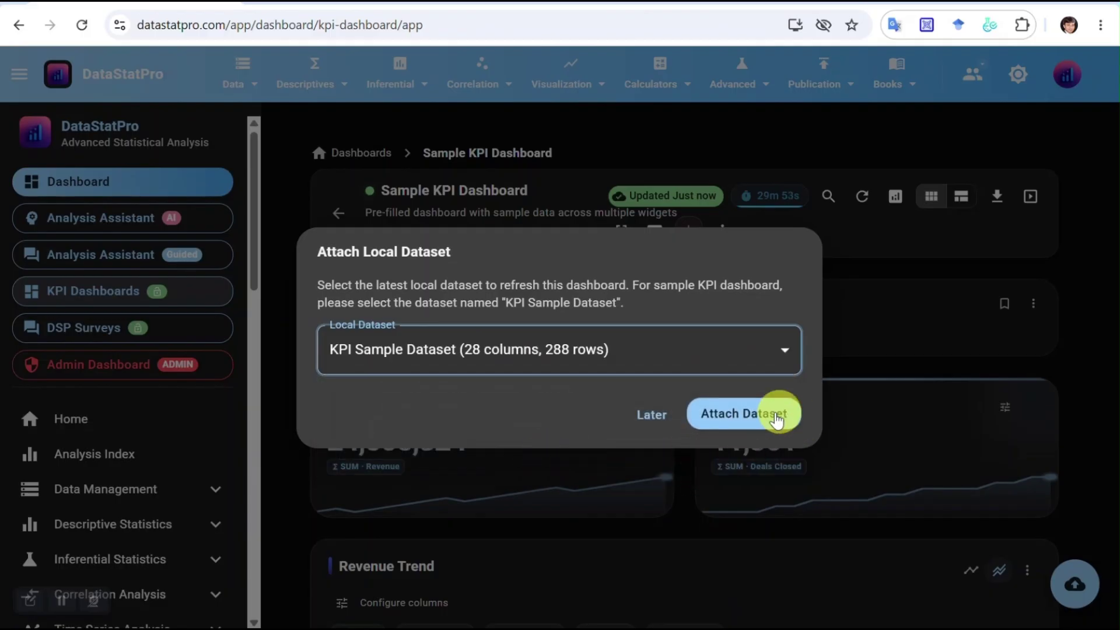
left_click(758, 415)
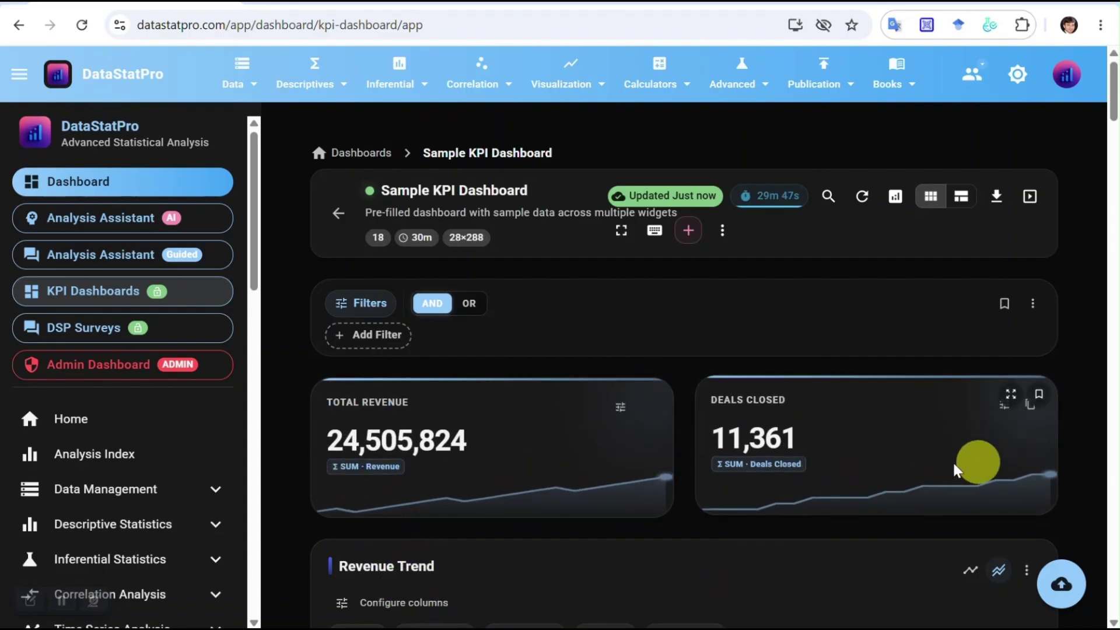
Set the Total Revenue card's aggregation to Mean / Avg and hide its column mapping
left_click(619, 409)
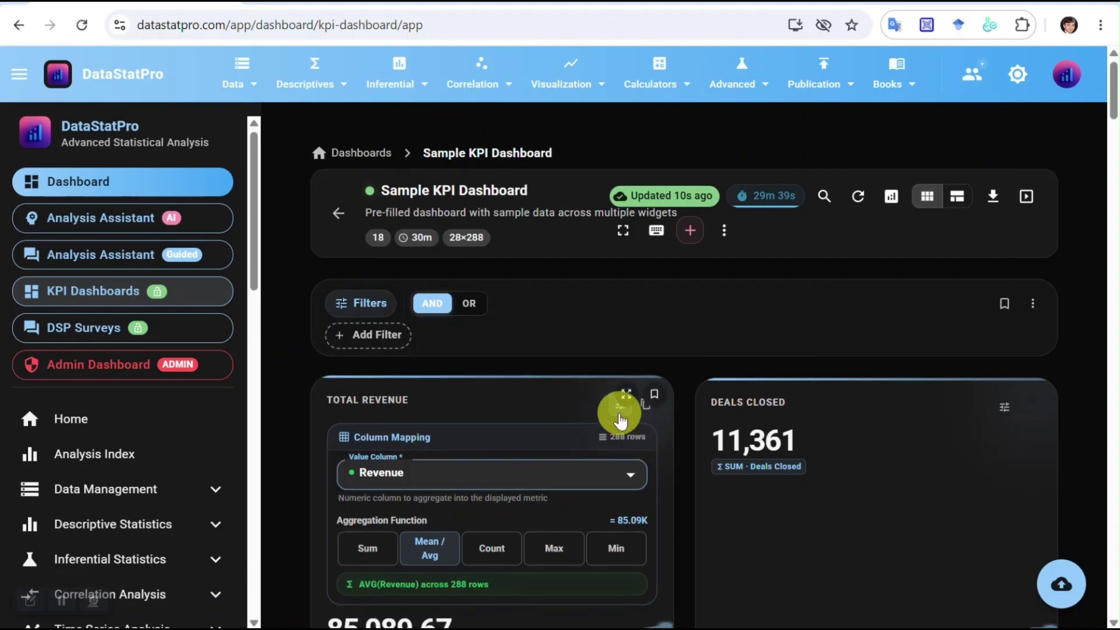
left_click(649, 435)
scroll(782, 478, "down", 2)
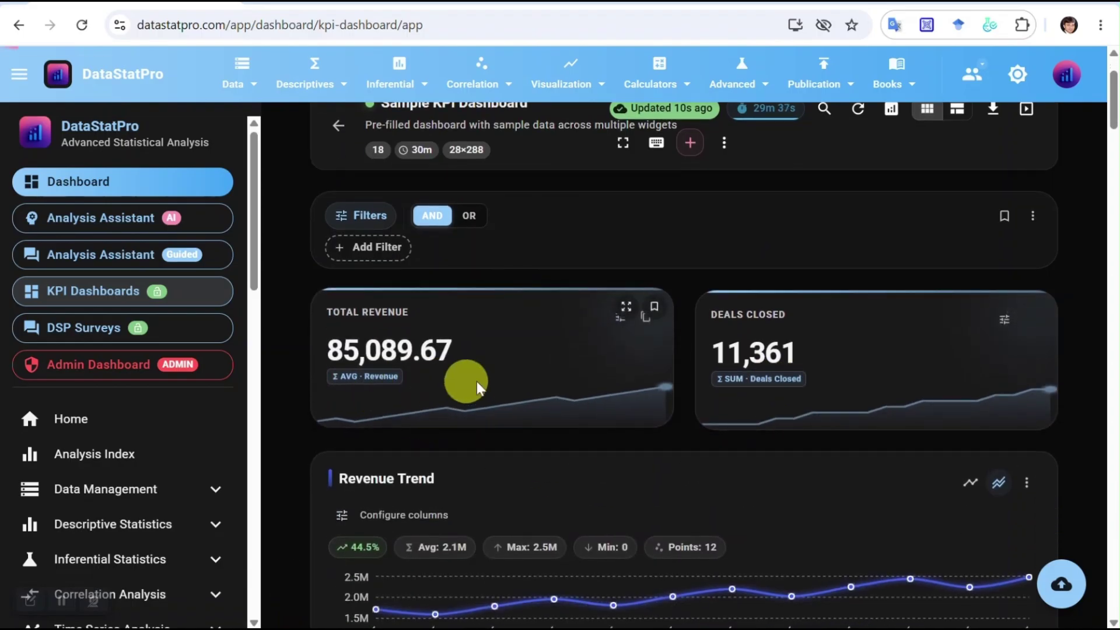
Review all the widgets of the Sample KPI Dashboard, from the Revenue Trend down to the Sales Timeline
scroll(766, 403, "down", 3)
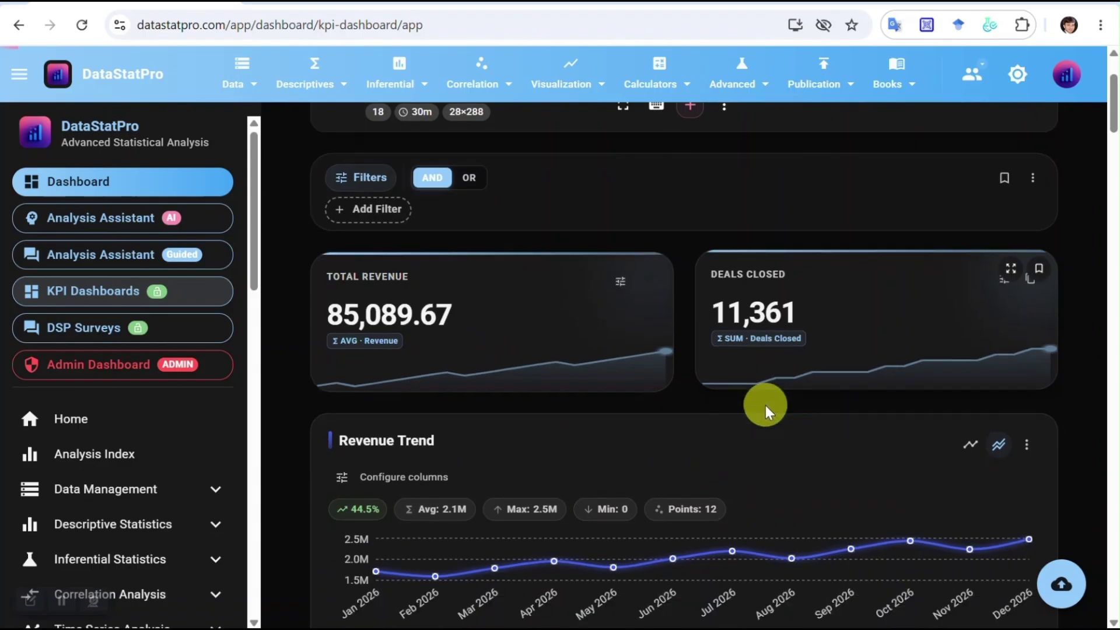
scroll(884, 425, "down", 7)
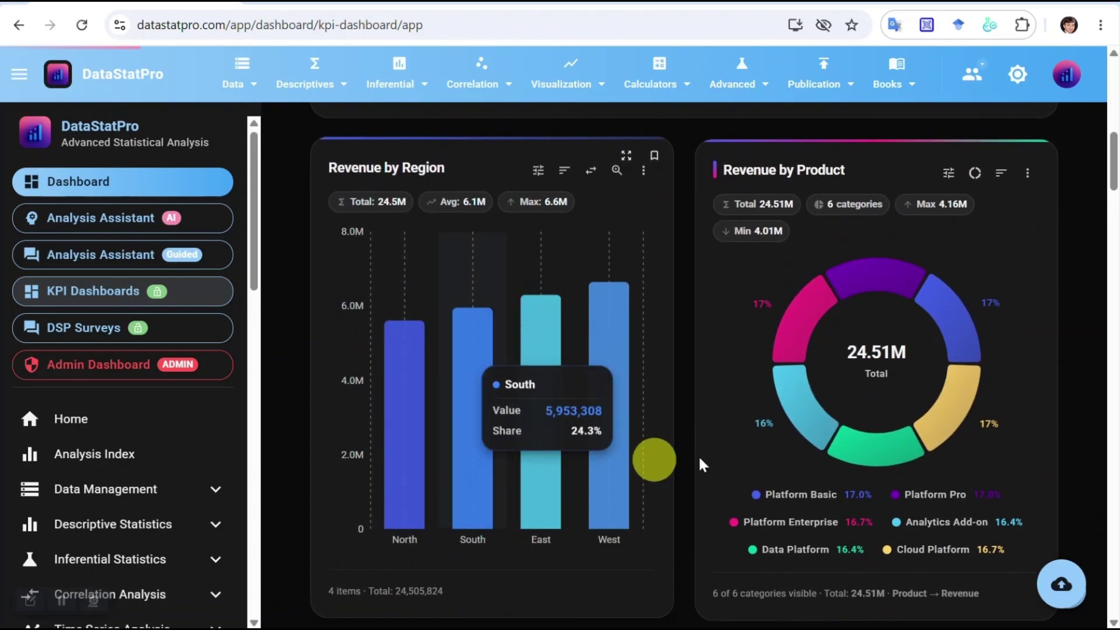
scroll(814, 456, "down", 7)
scroll(816, 451, "down", 3)
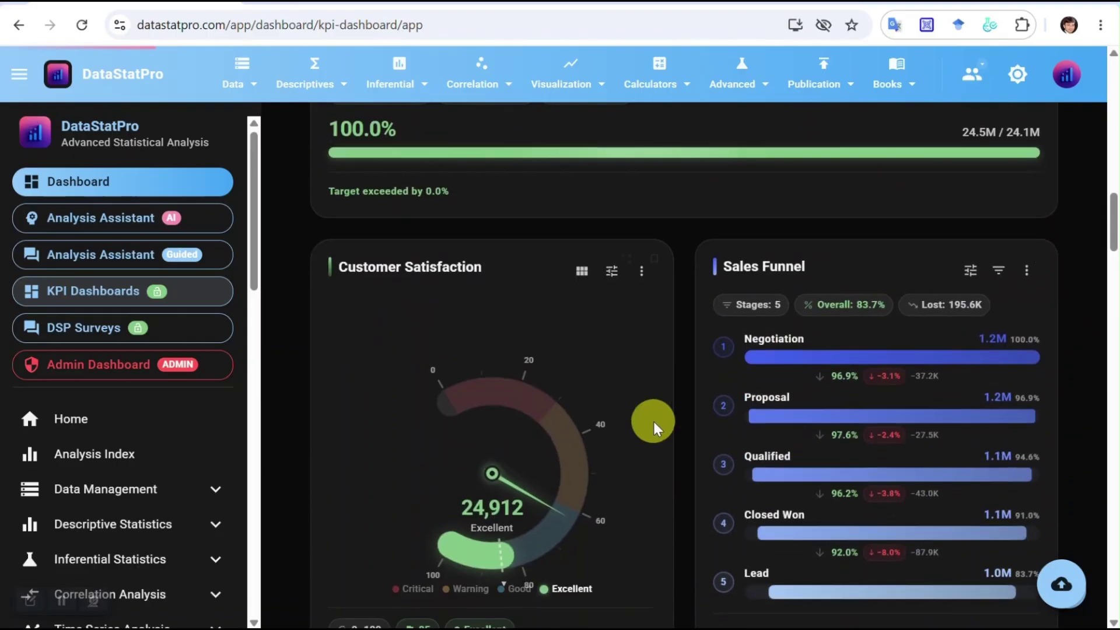
scroll(868, 461, "down", 8)
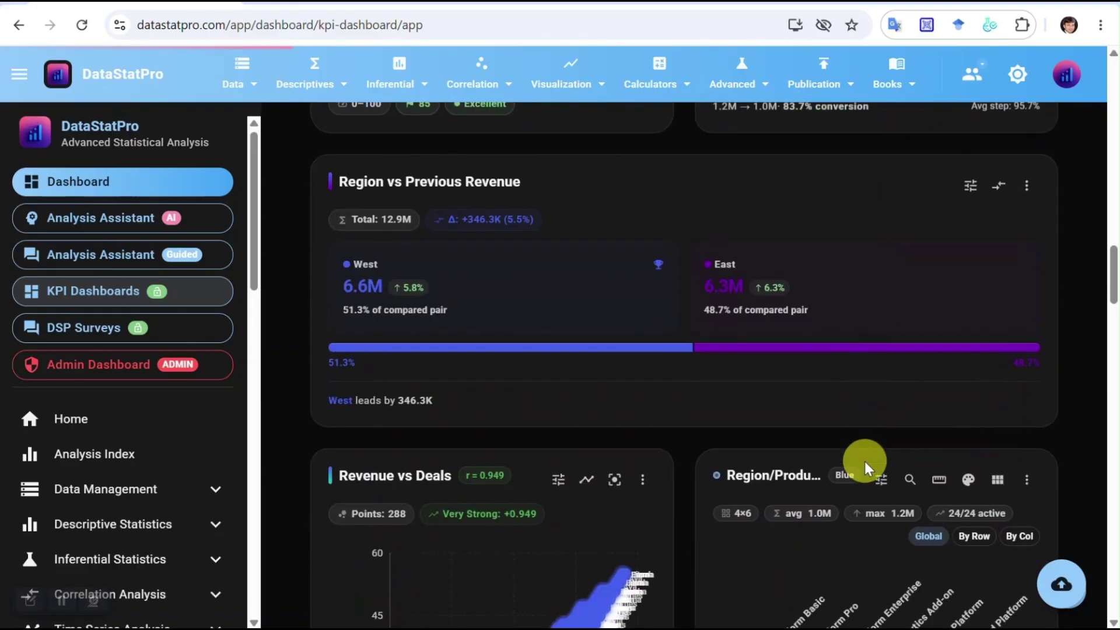
scroll(817, 344, "down", 8)
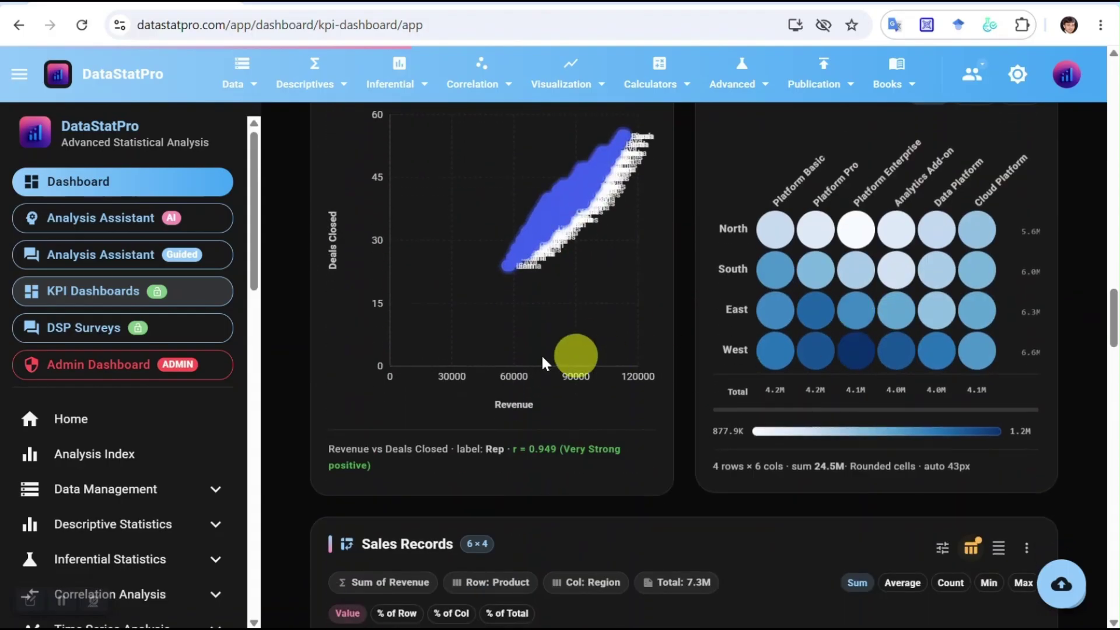
scroll(896, 338, "up", 2)
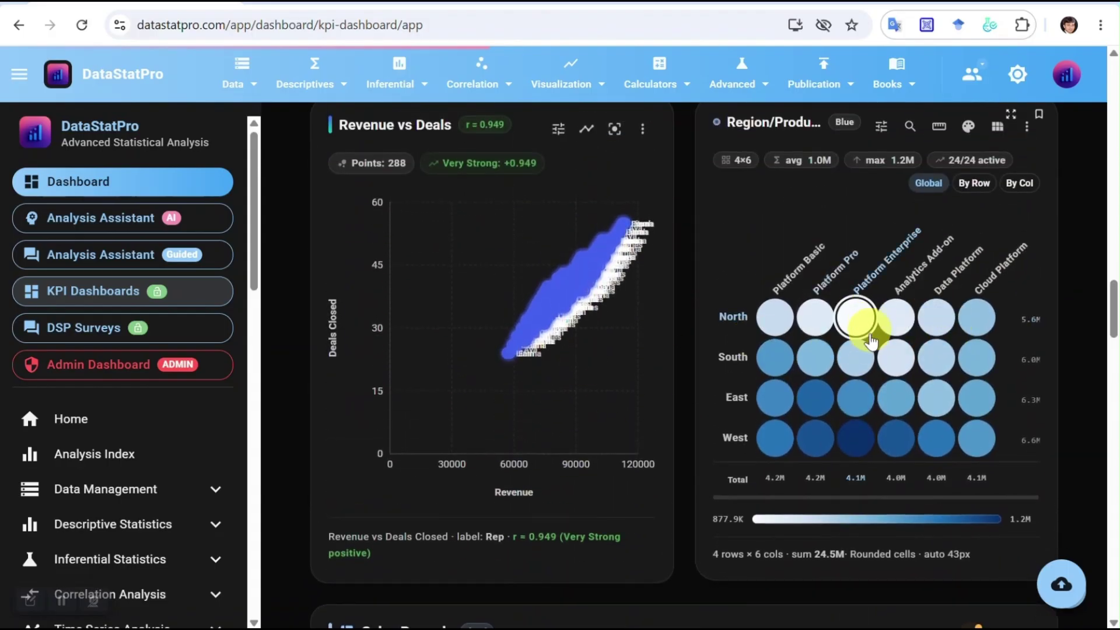
scroll(817, 369, "down", 7)
scroll(816, 369, "down", 1)
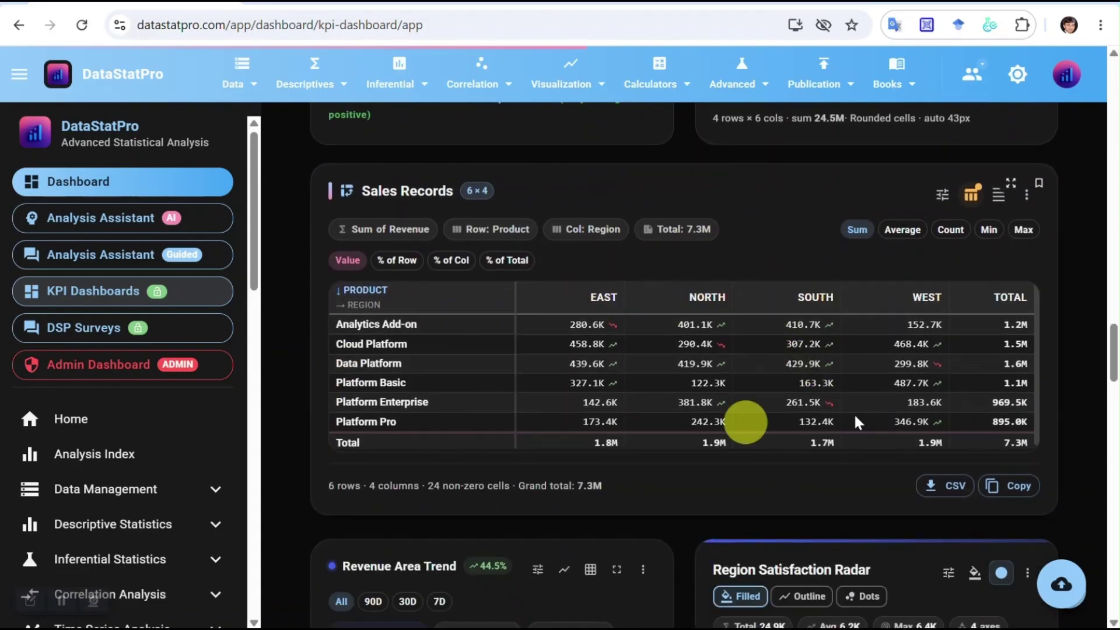
scroll(668, 415, "down", 5)
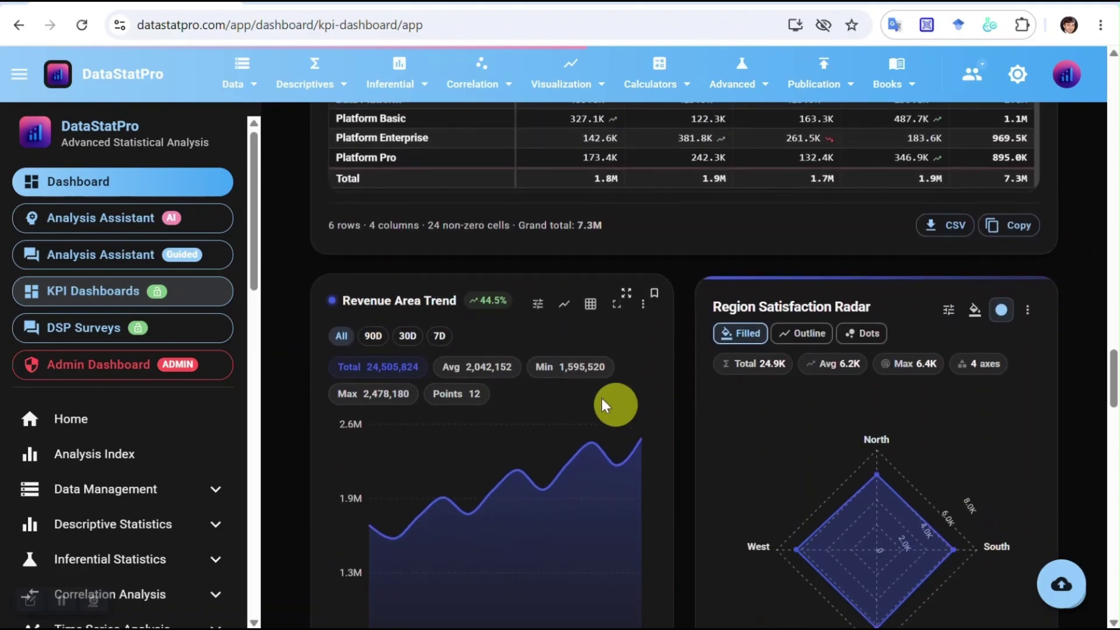
scroll(566, 471, "down", 12)
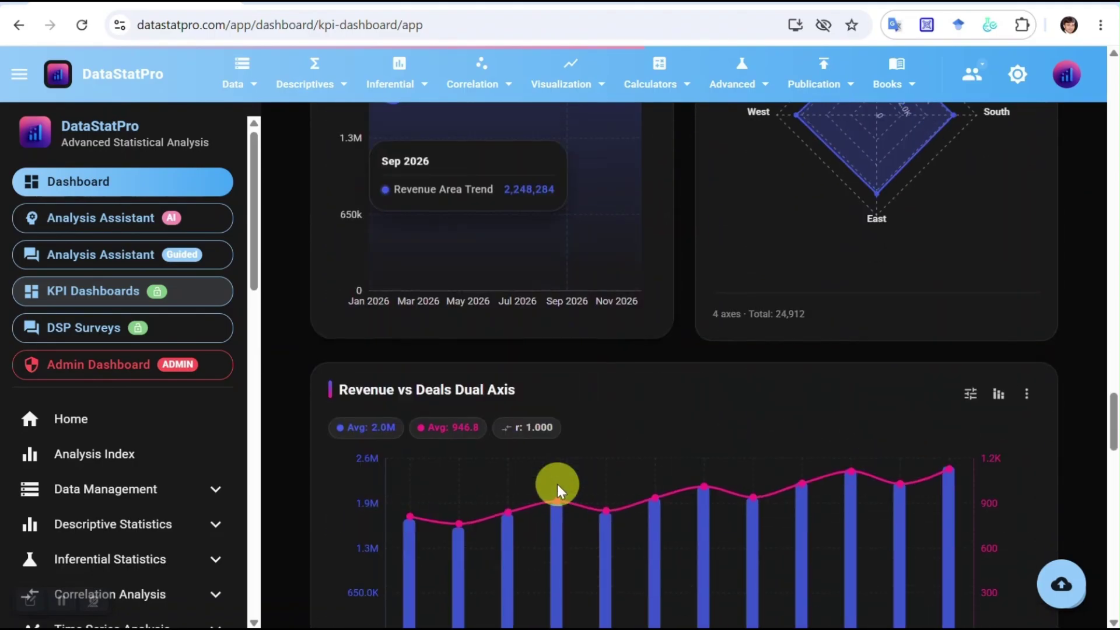
scroll(880, 390, "down", 5)
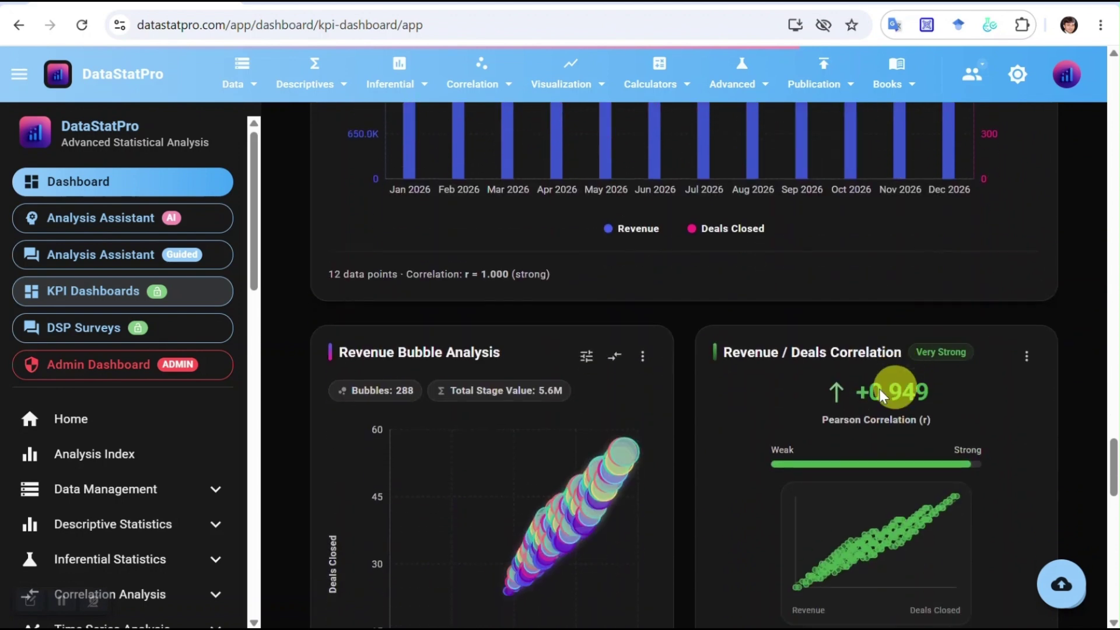
scroll(810, 467, "down", 9)
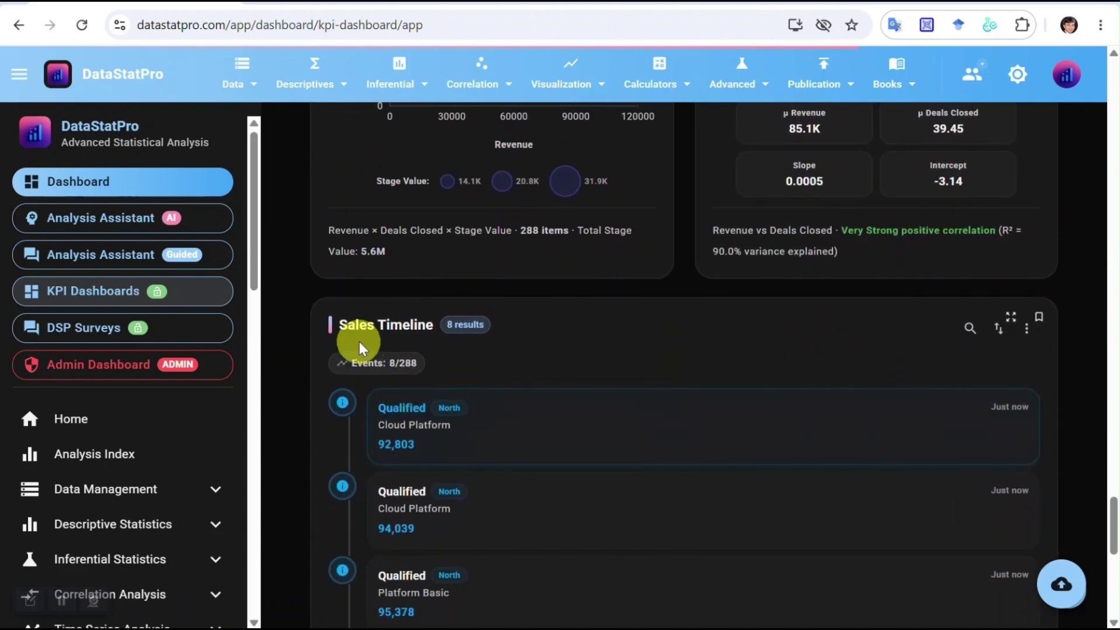
scroll(740, 393, "down", 10)
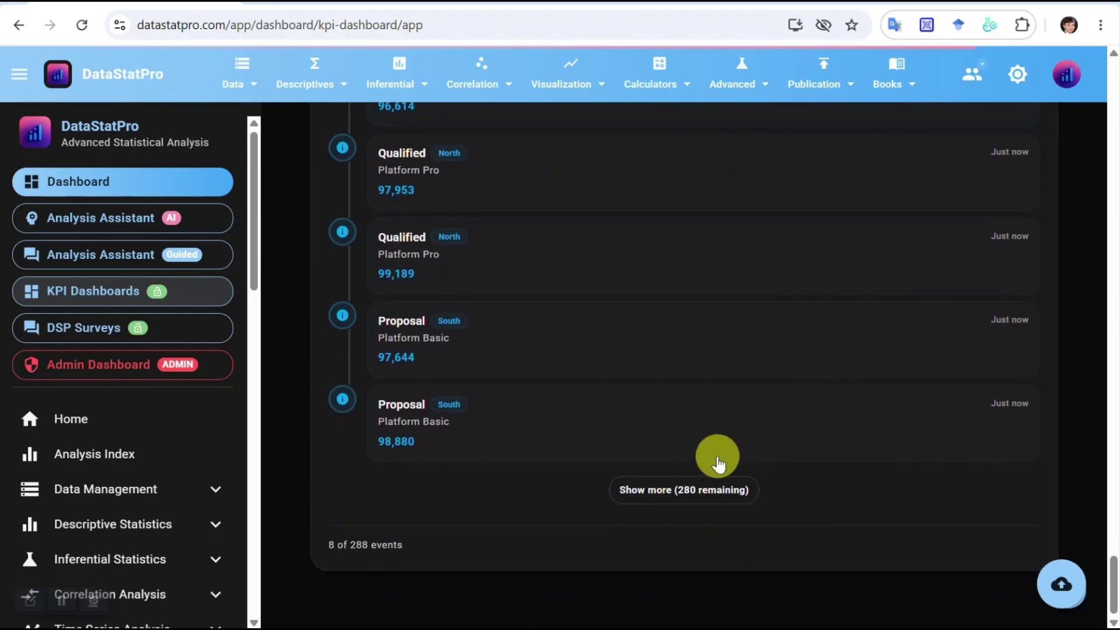
scroll(717, 465, "up", 12)
scroll(717, 454, "up", 20)
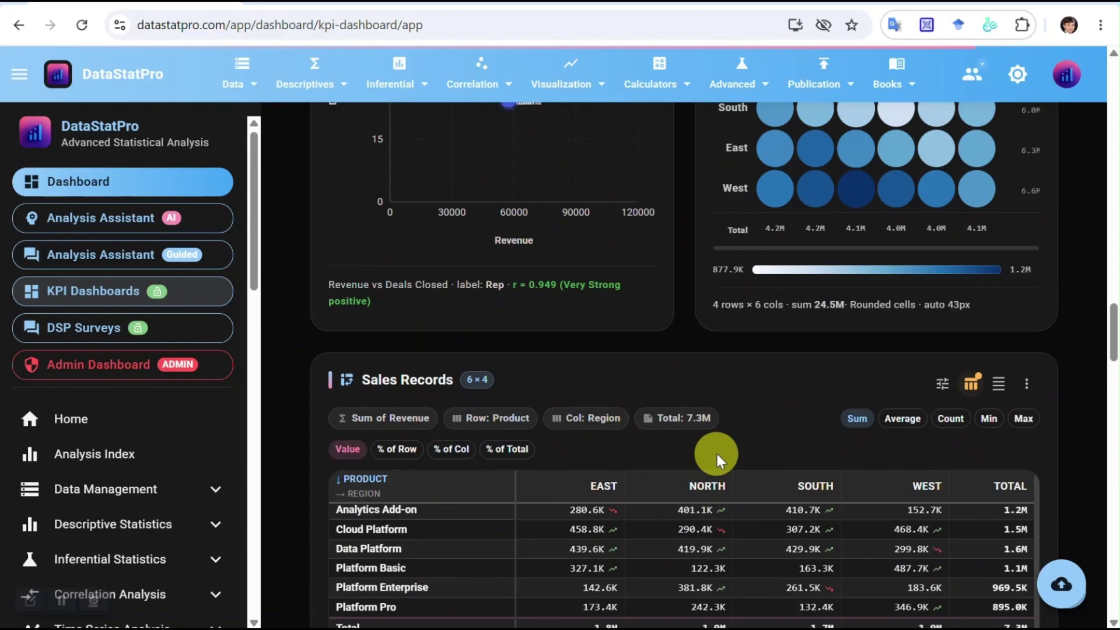
scroll(716, 454, "up", 15)
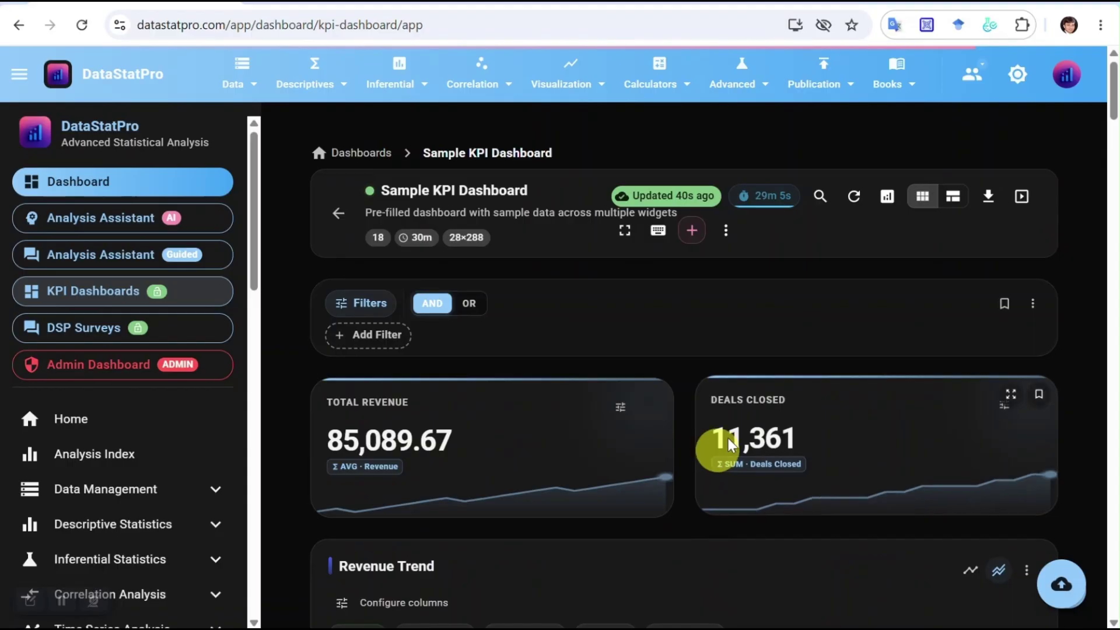
Switch the application back to light mode
left_click(1018, 76)
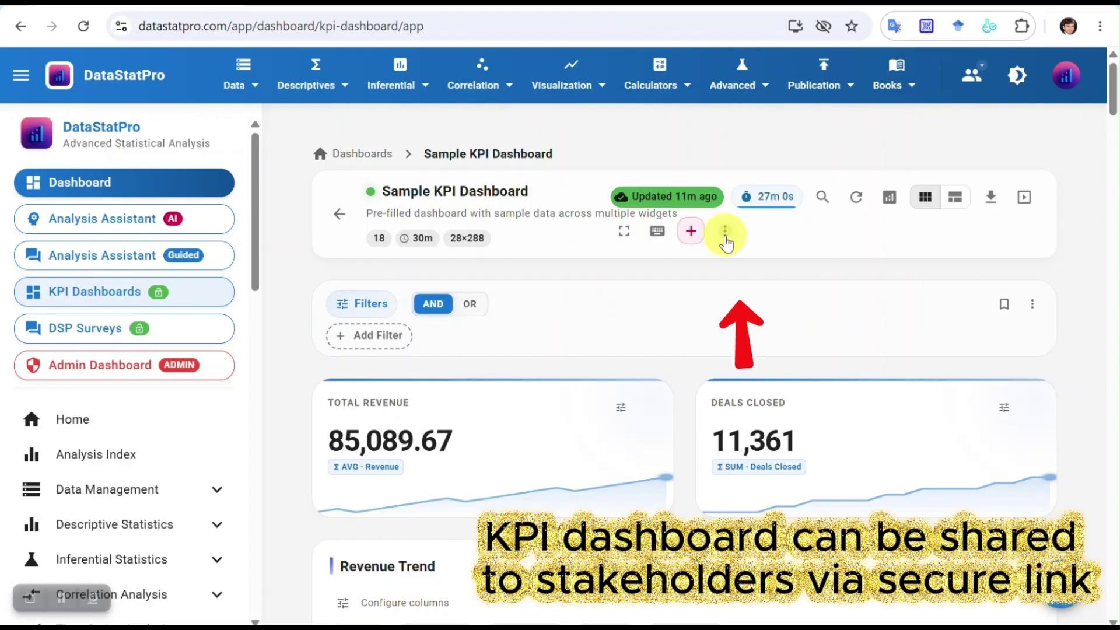
Enable the public share link for the Sample KPI Dashboard and copy that link
left_click(725, 233)
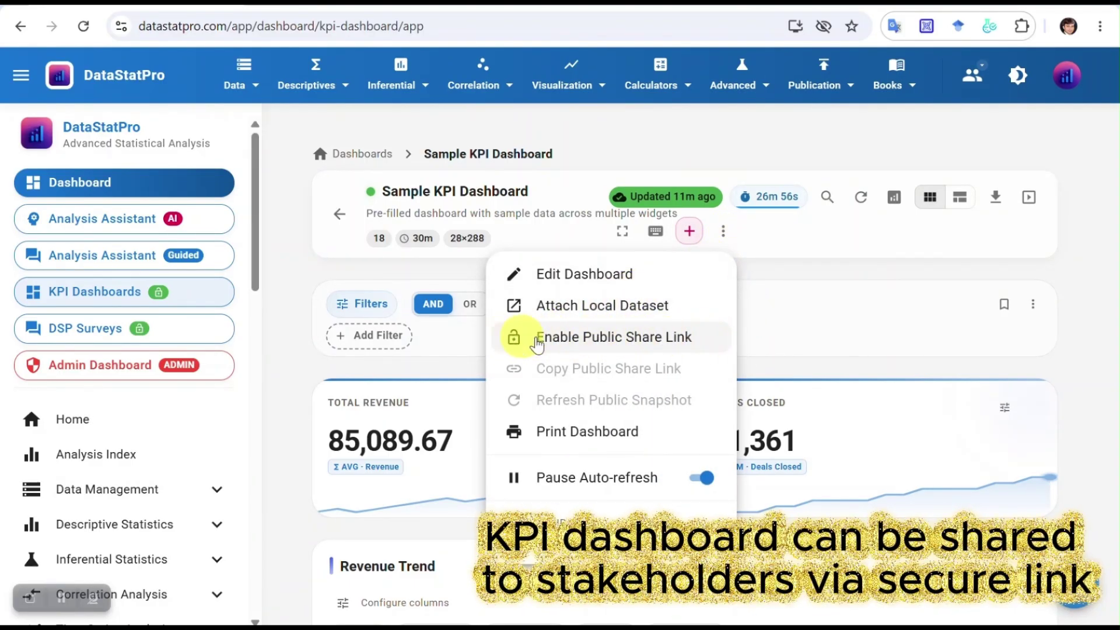
left_click(623, 339)
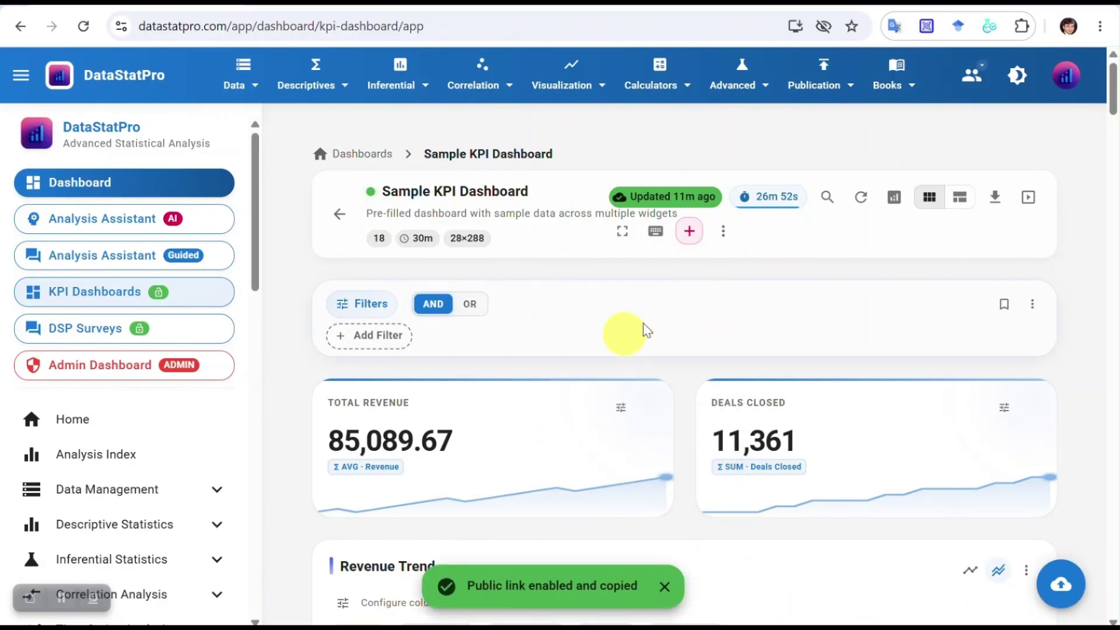
left_click(723, 235)
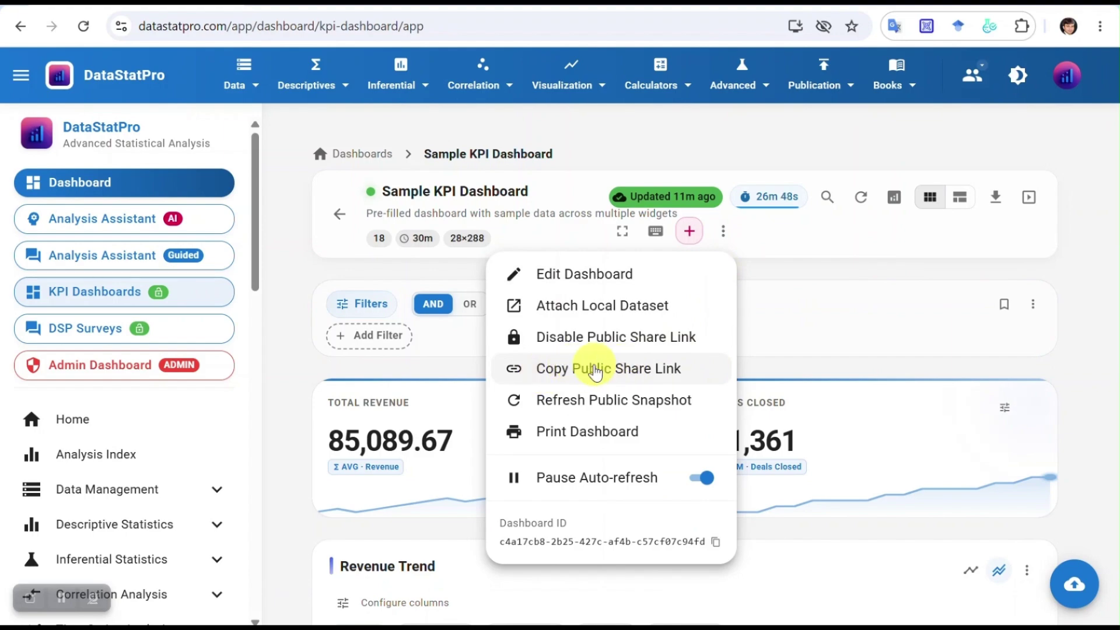
left_click(595, 370)
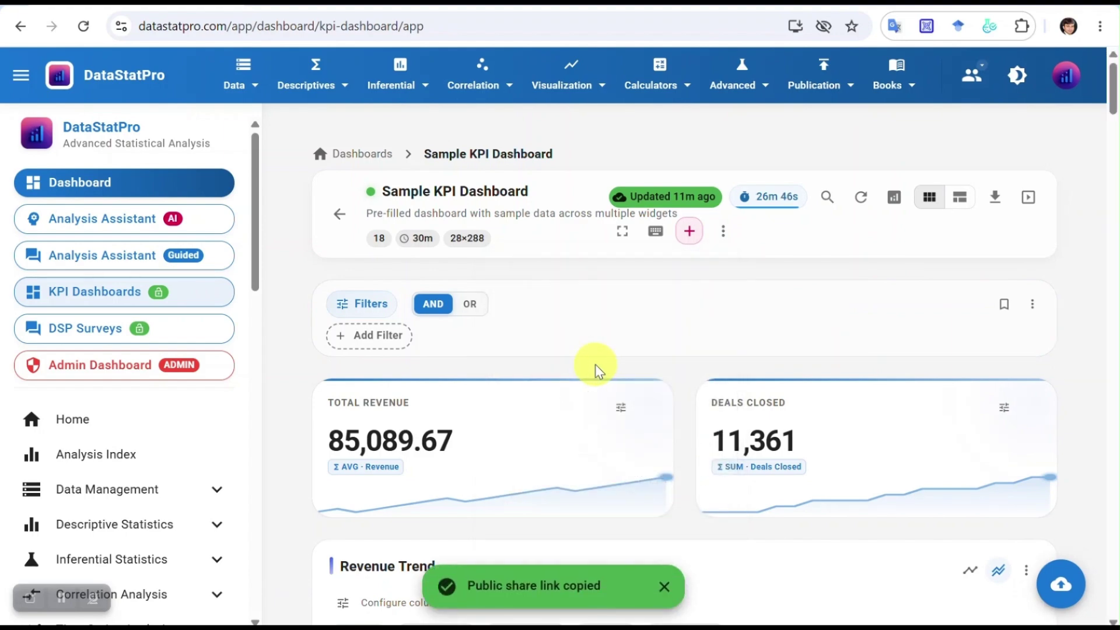
Open the copied public share link in Microsoft Edge, dismissing the tutorial notification and postponing the local dataset attachment
key("super")
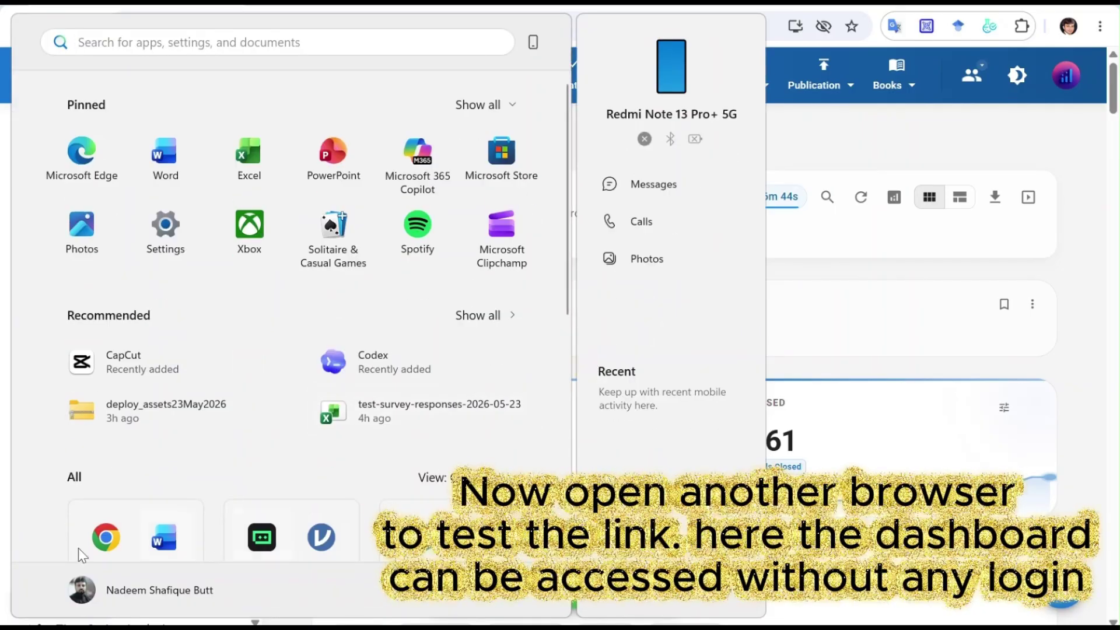
left_click(81, 157)
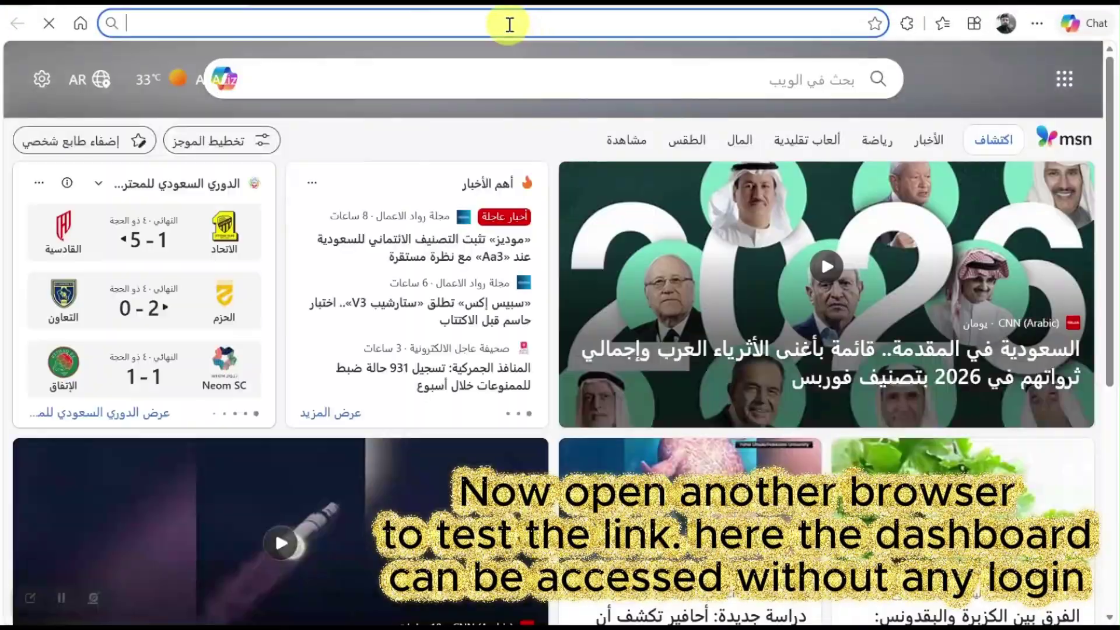
left_click(509, 24)
key("ctrl+v")
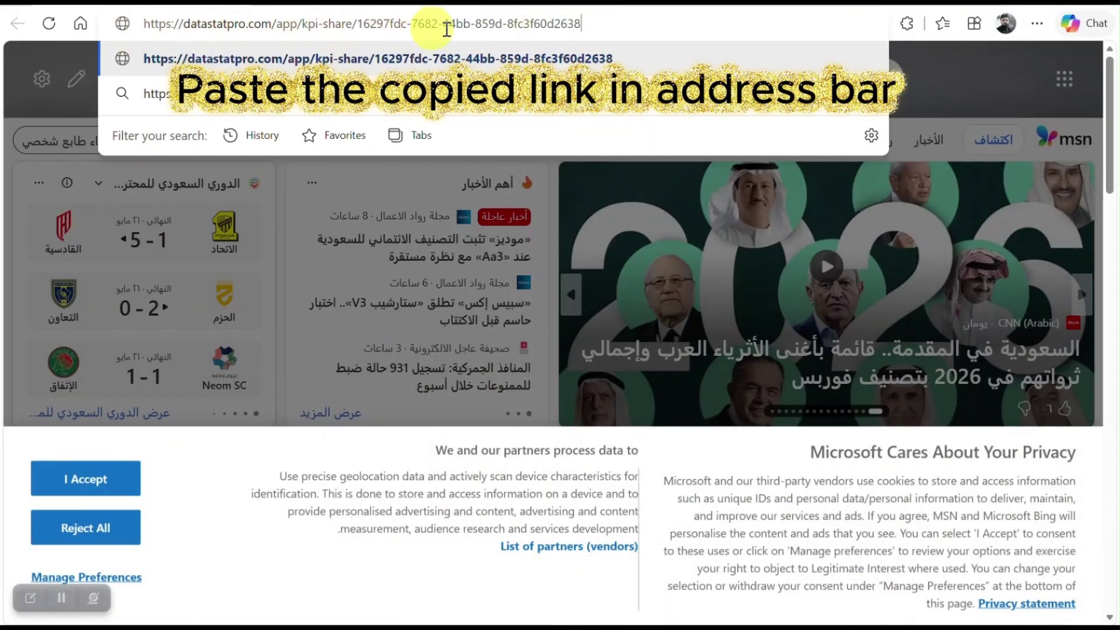
key("Return")
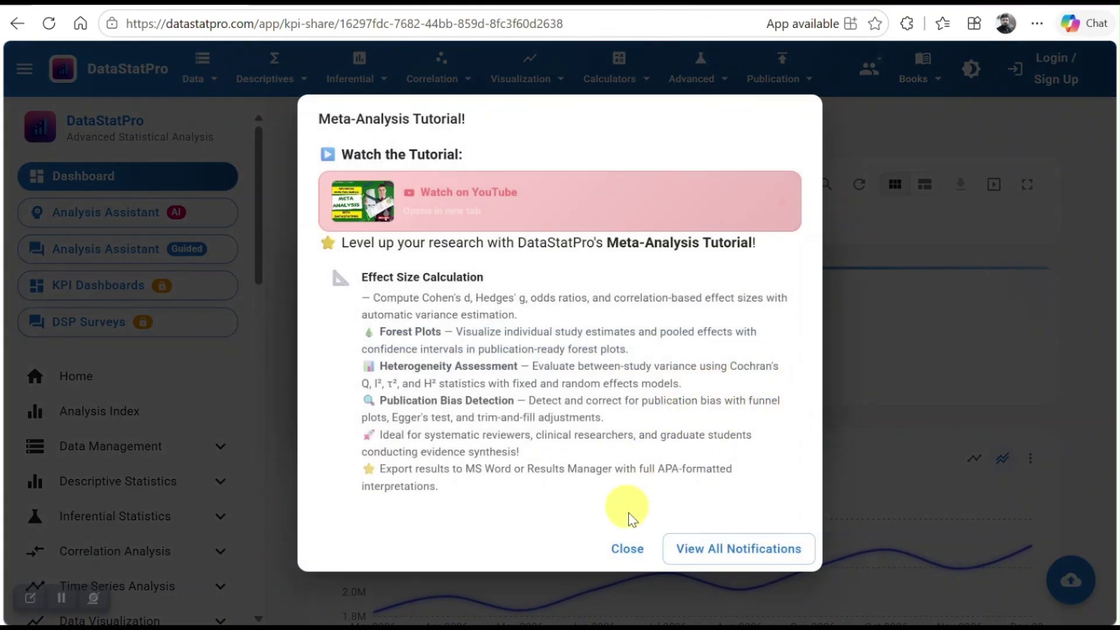
left_click(628, 549)
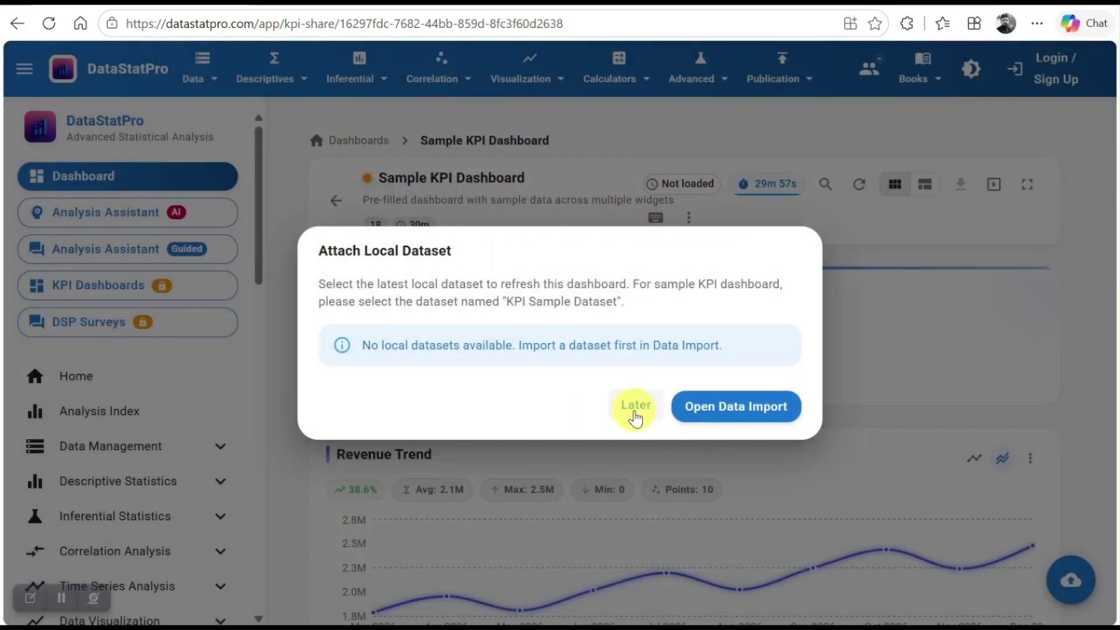
left_click(636, 406)
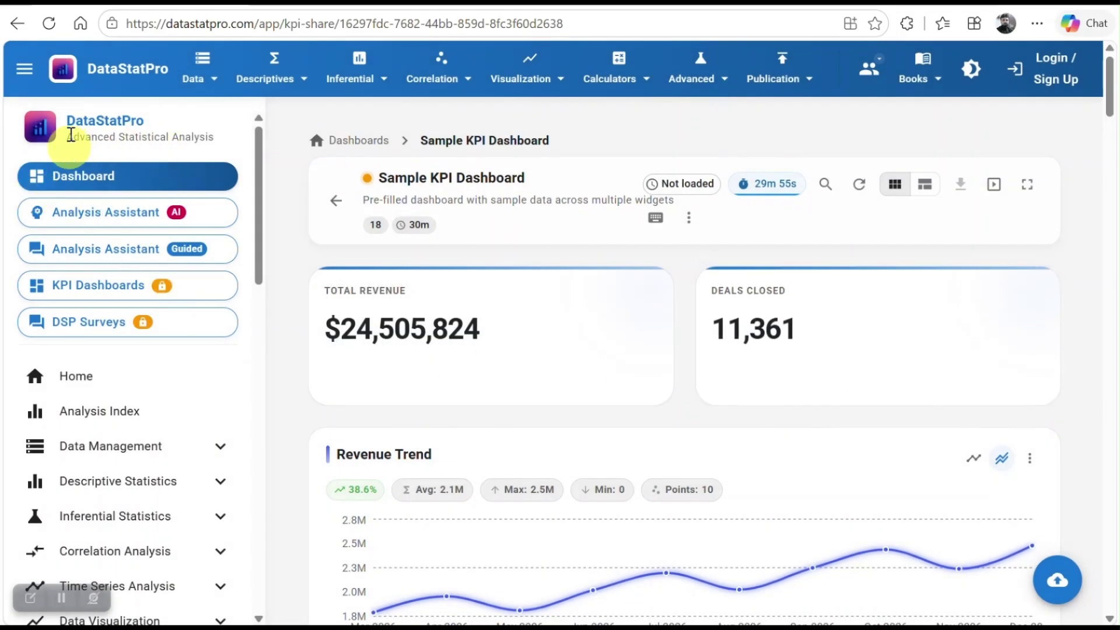
Collapse the navigation sidebar and review all widgets of the shared Sample KPI Dashboard, from the Total Revenue card to the timeline and back
left_click(23, 72)
scroll(804, 269, "down", 3)
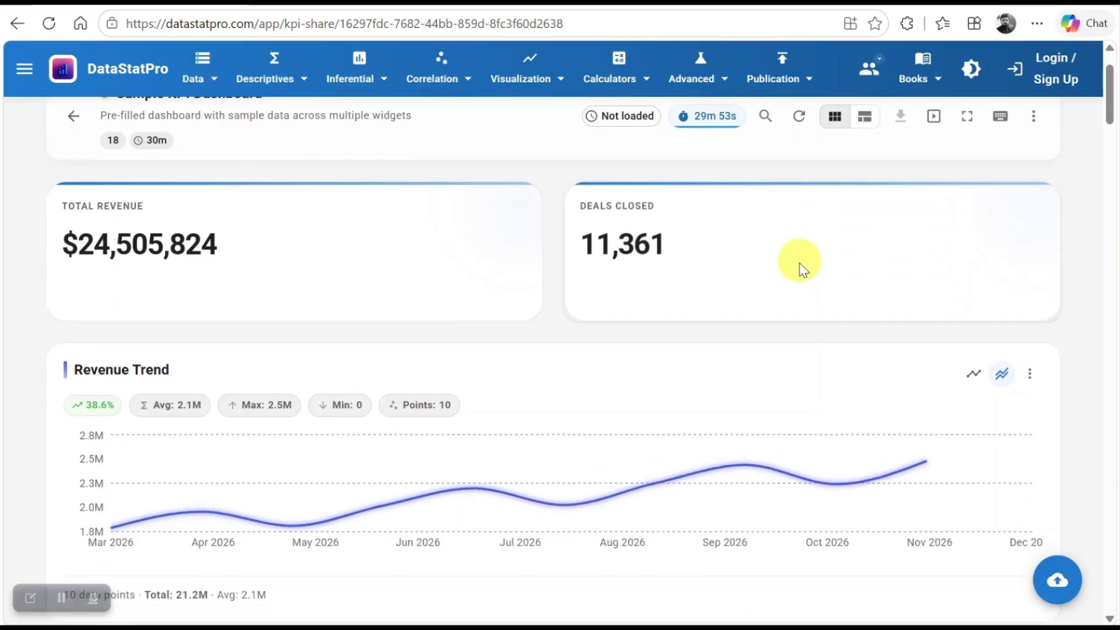
scroll(801, 271, "down", 10)
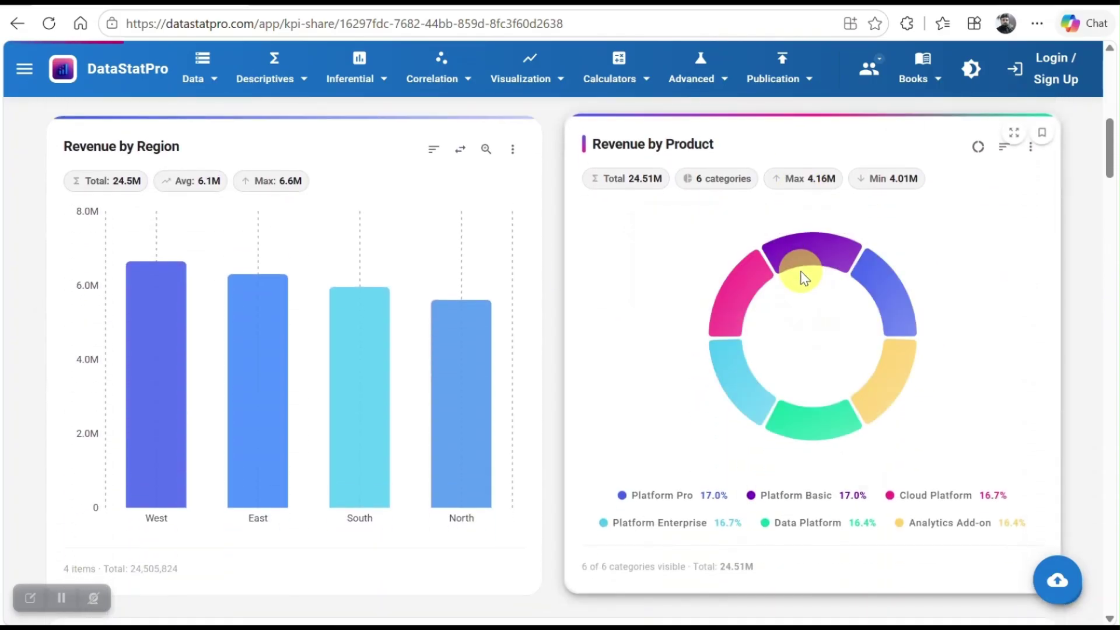
scroll(785, 275, "down", 15)
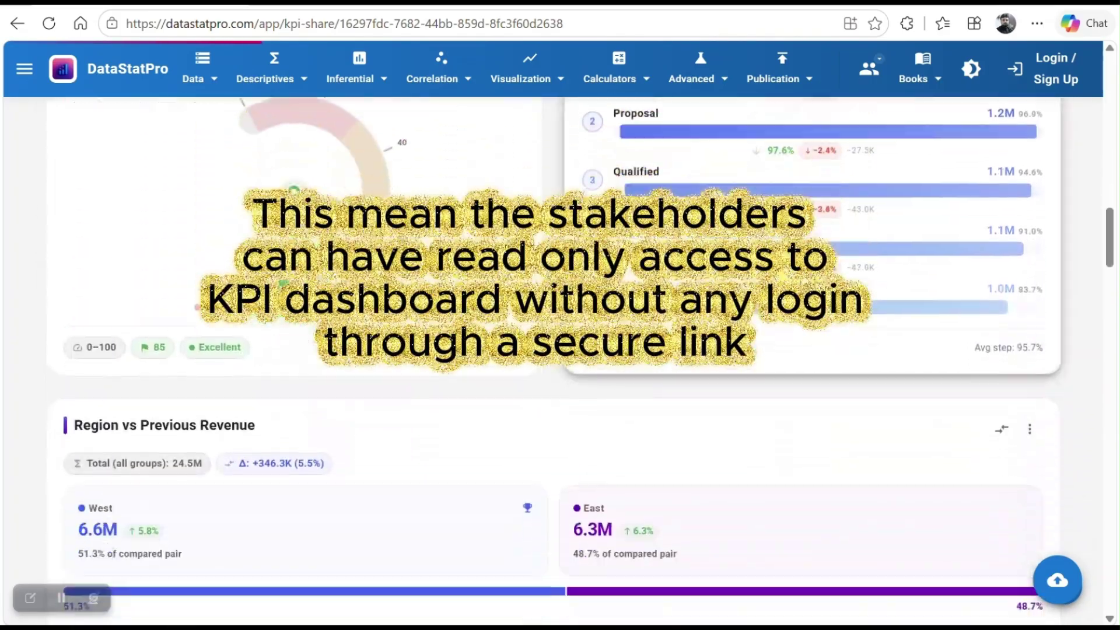
scroll(785, 274, "down", 15)
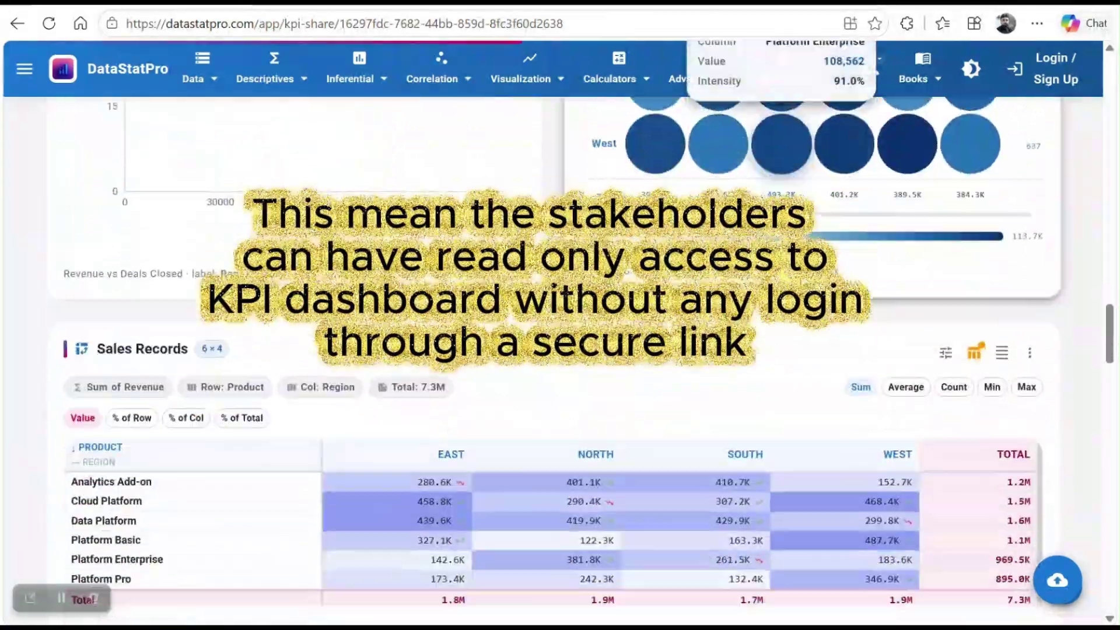
scroll(785, 274, "down", 15)
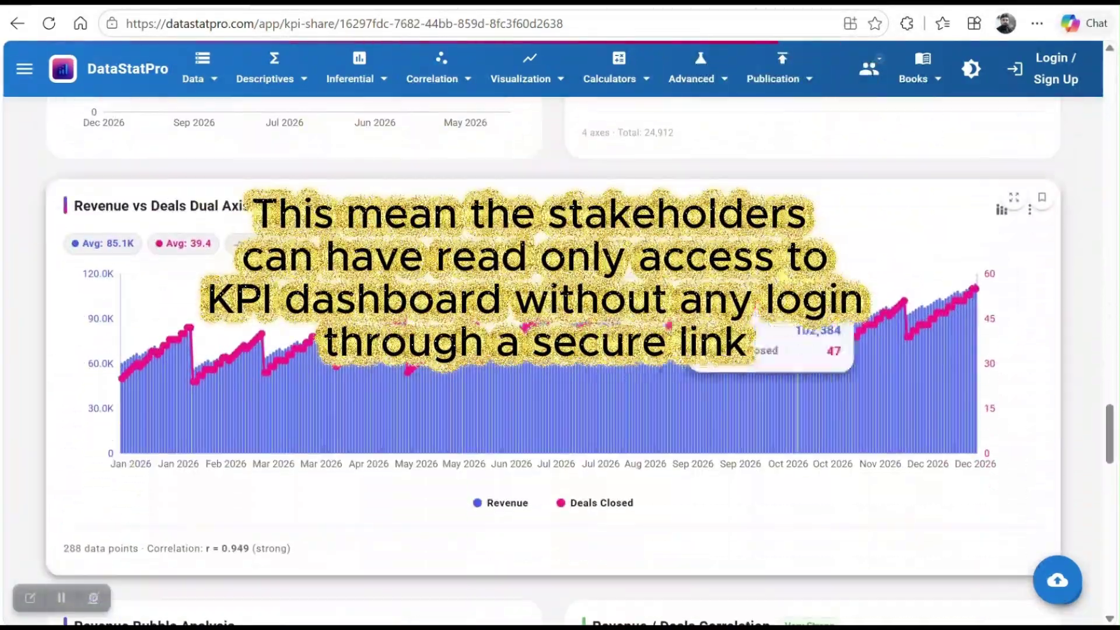
scroll(560, 350, "down", 15)
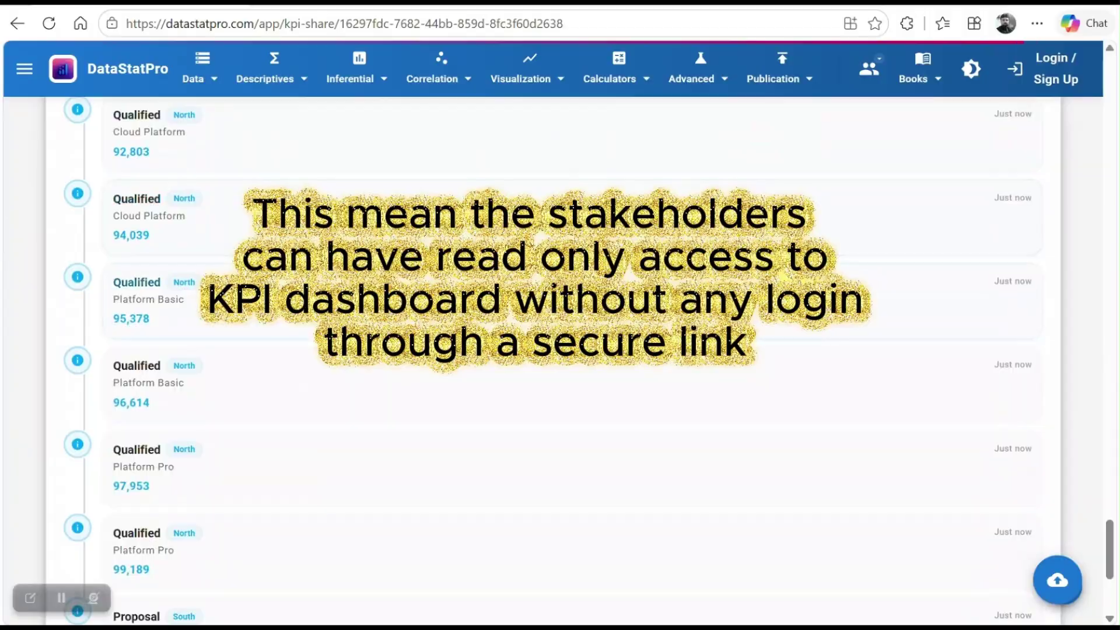
scroll(560, 350, "up", 15)
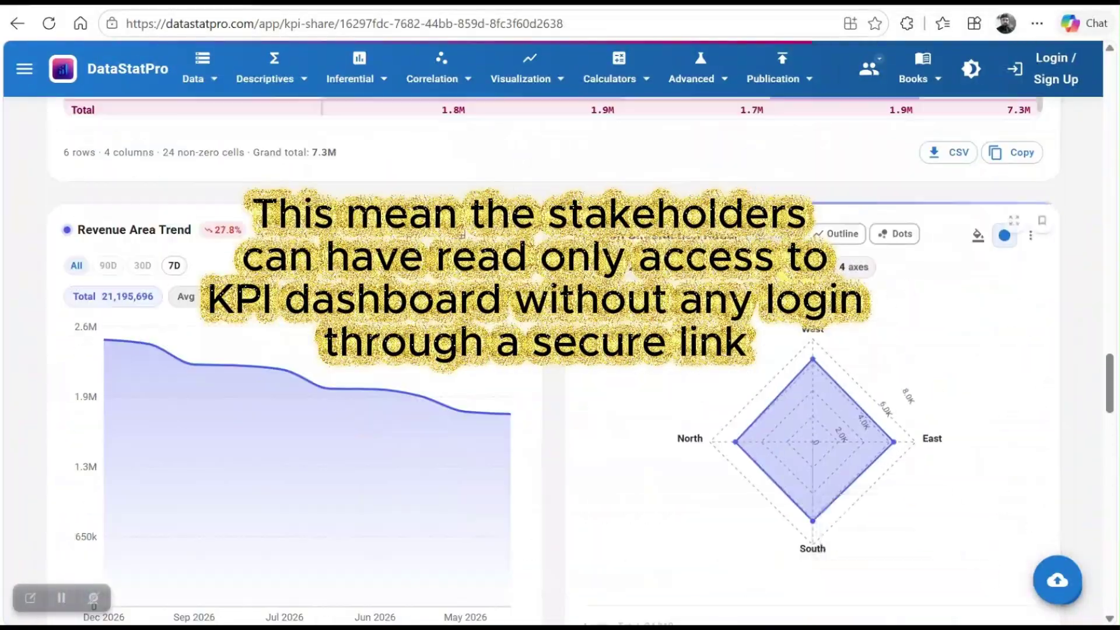
scroll(560, 351, "up", 10)
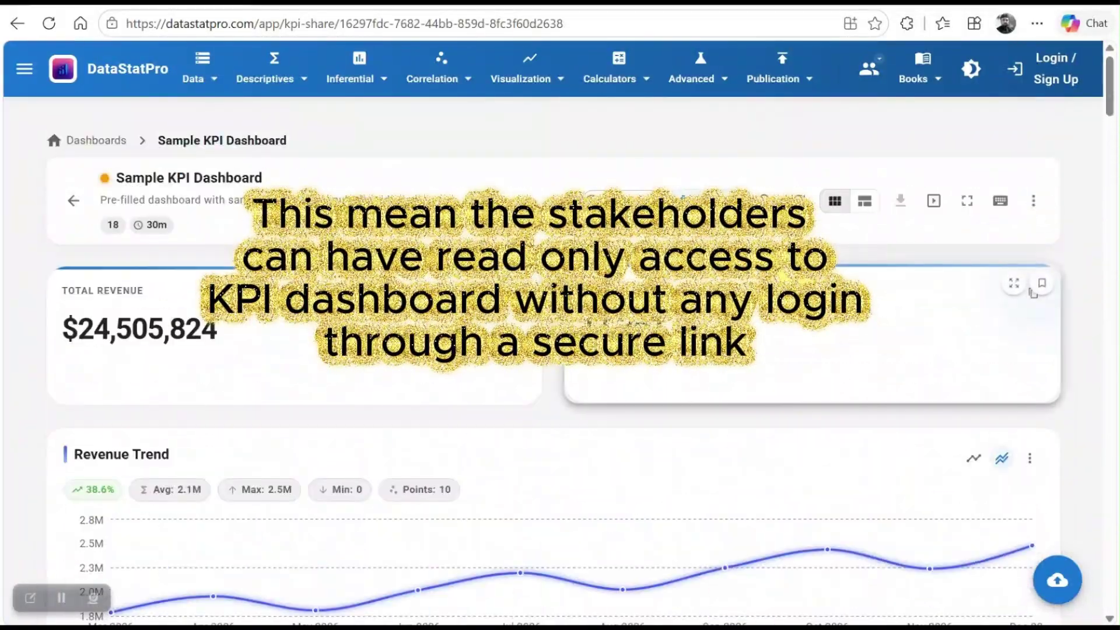
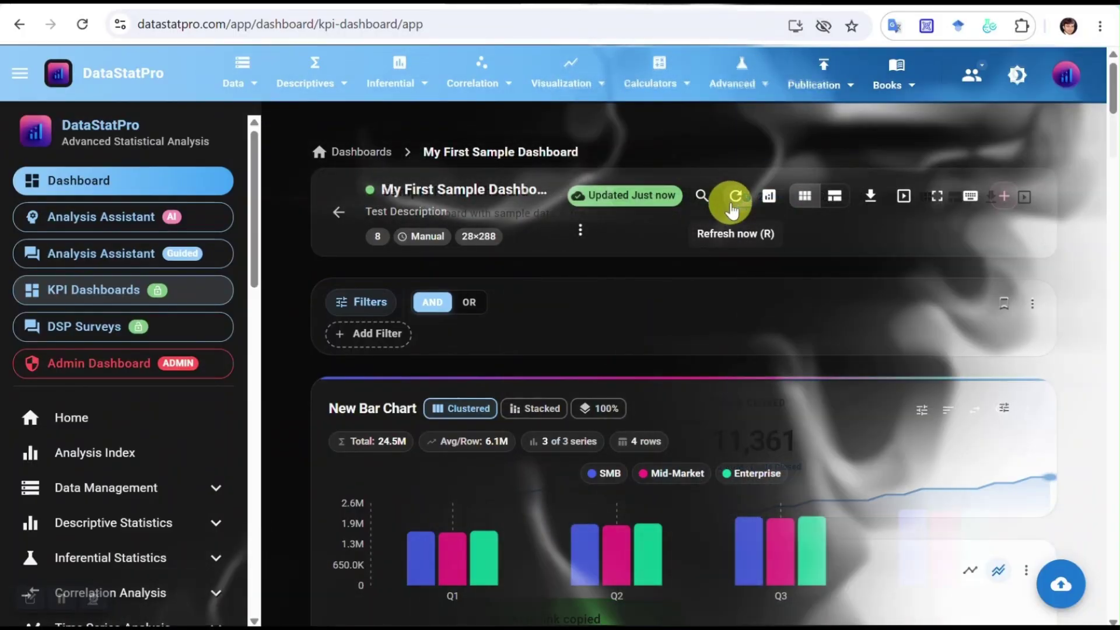
Refresh My First Sample Dashboard in Chrome and switch to its source Google Sheet, KPI Sample Dashboard
left_click(734, 199)
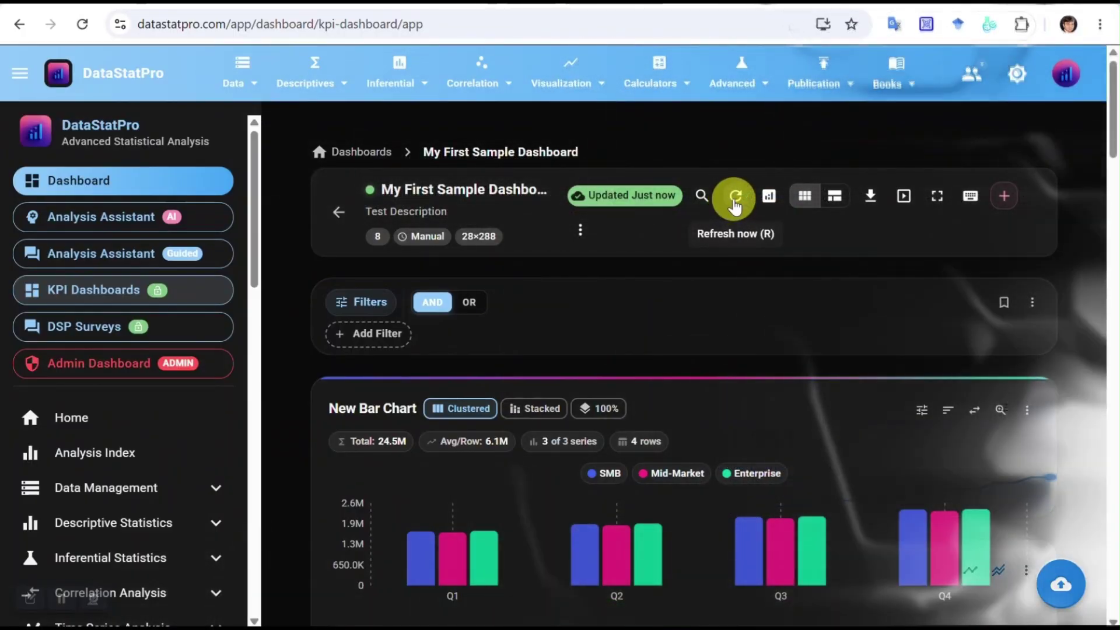
left_click(737, 203)
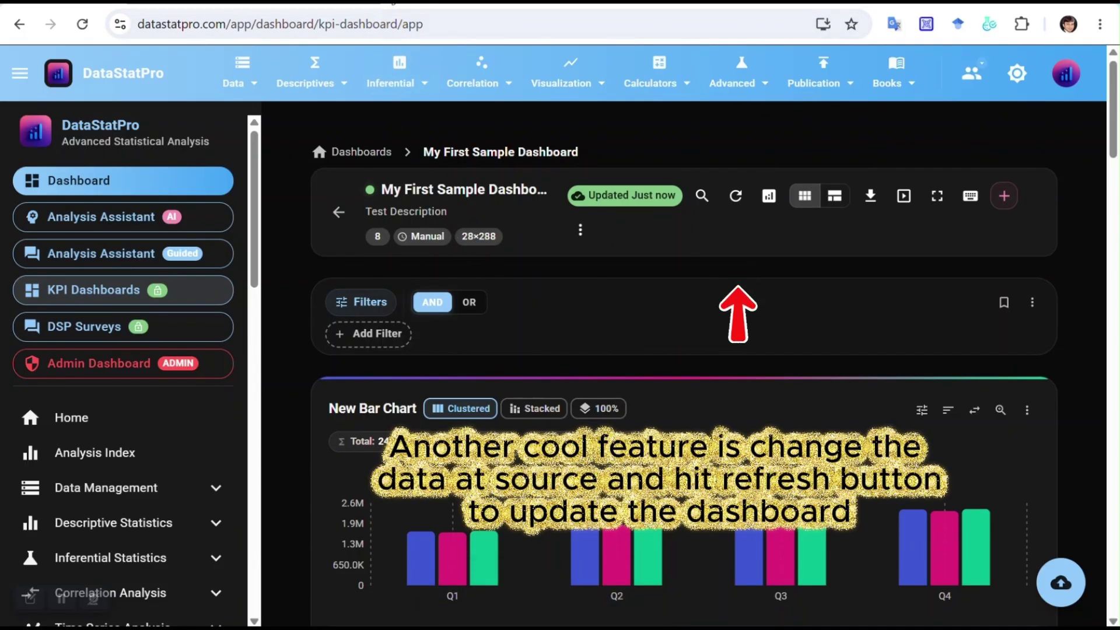
key("ctrl+Tab")
scroll(411, 303, "up", 2)
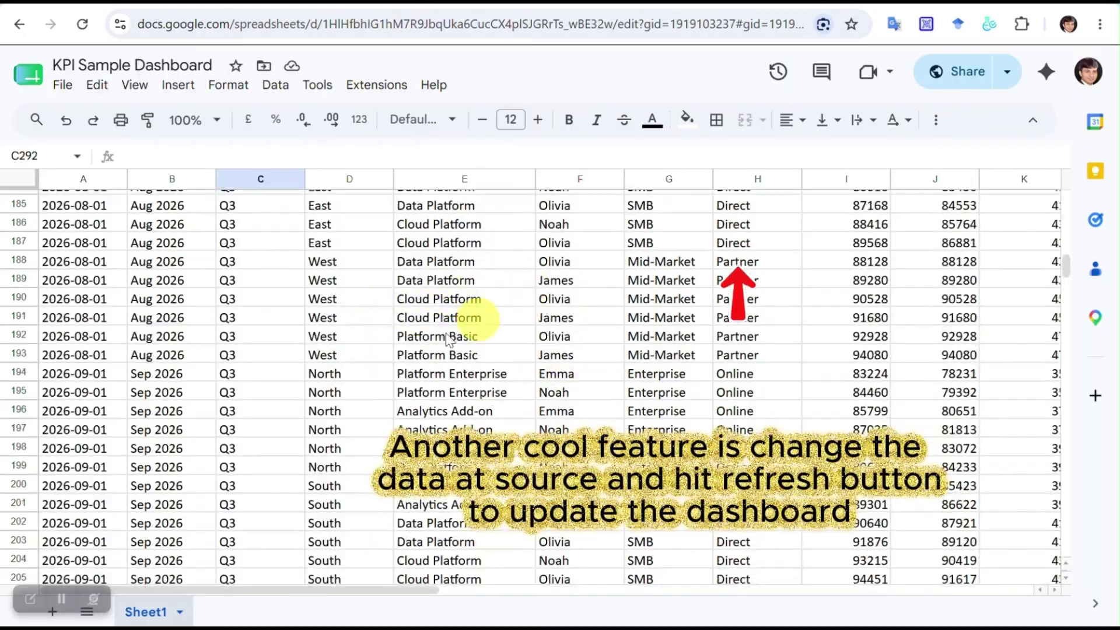
Copy rows 280 to 289 of the sheet and paste them below the existing data, starting at row 290
scroll(412, 304, "down", 20)
scroll(279, 459, "up", 5)
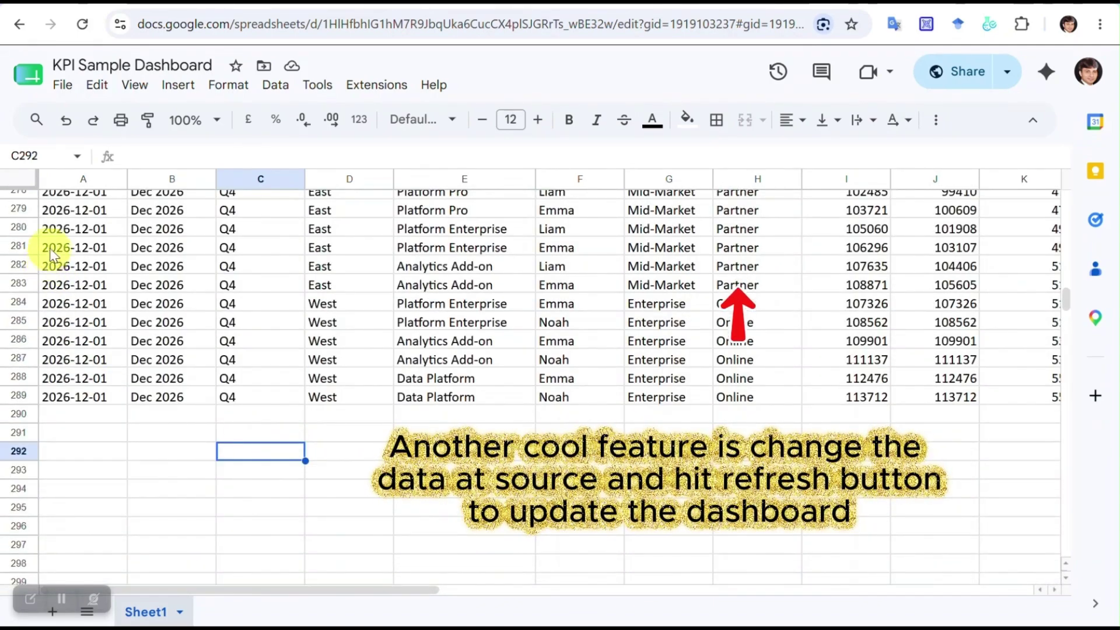
left_click_drag(55, 227, 350, 397)
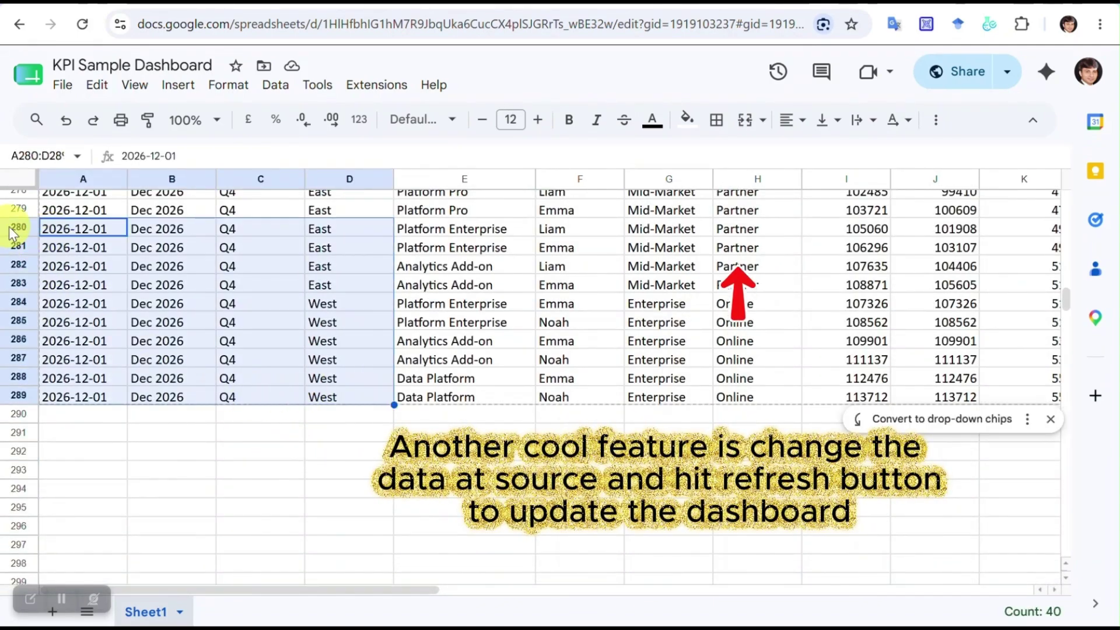
left_click_drag(18, 226, 3, 390)
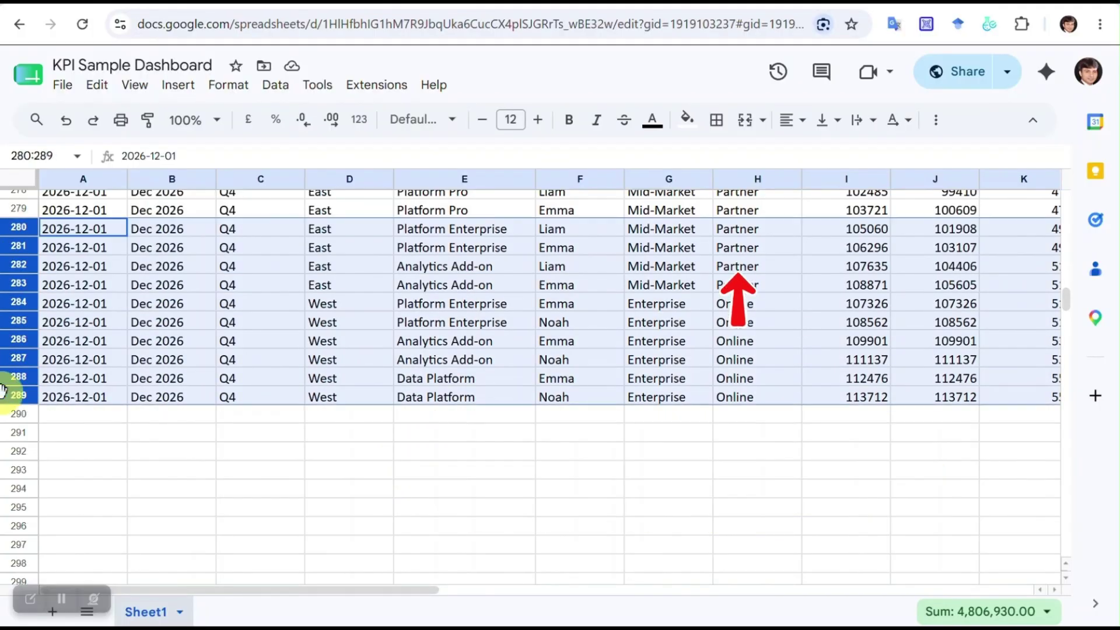
left_click(57, 416)
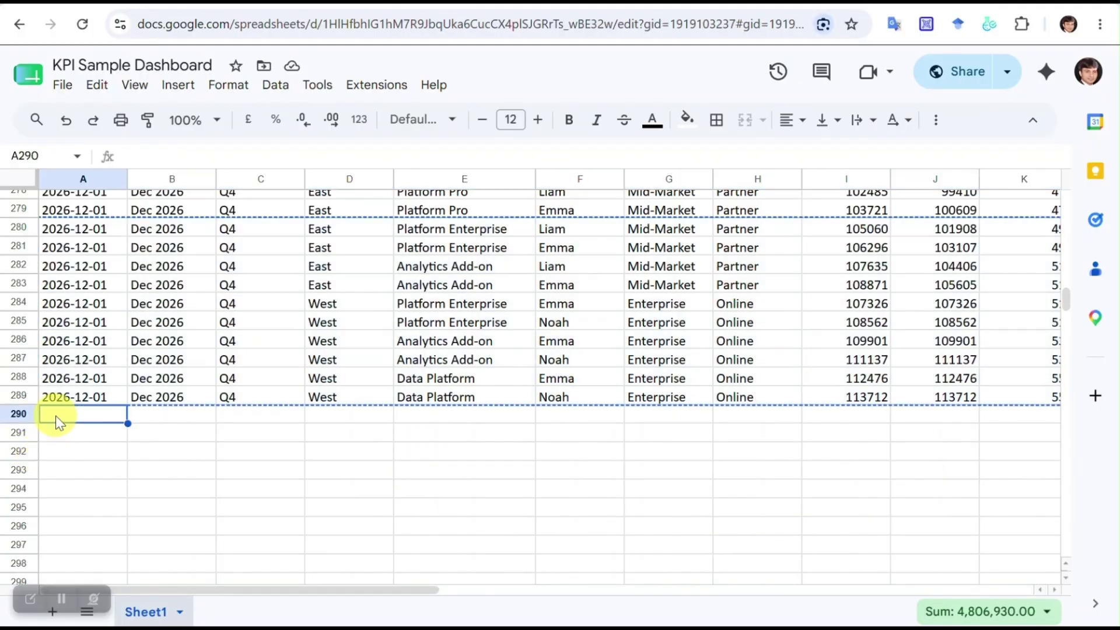
key("ctrl+v")
scroll(35, 409, "down", 5)
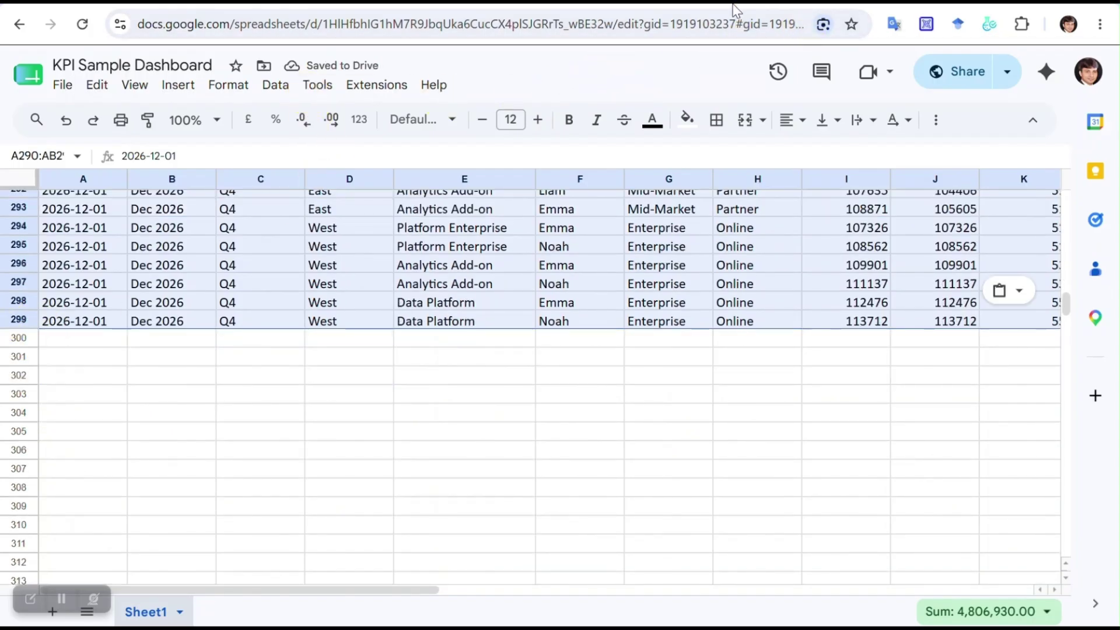
key("alt+Tab")
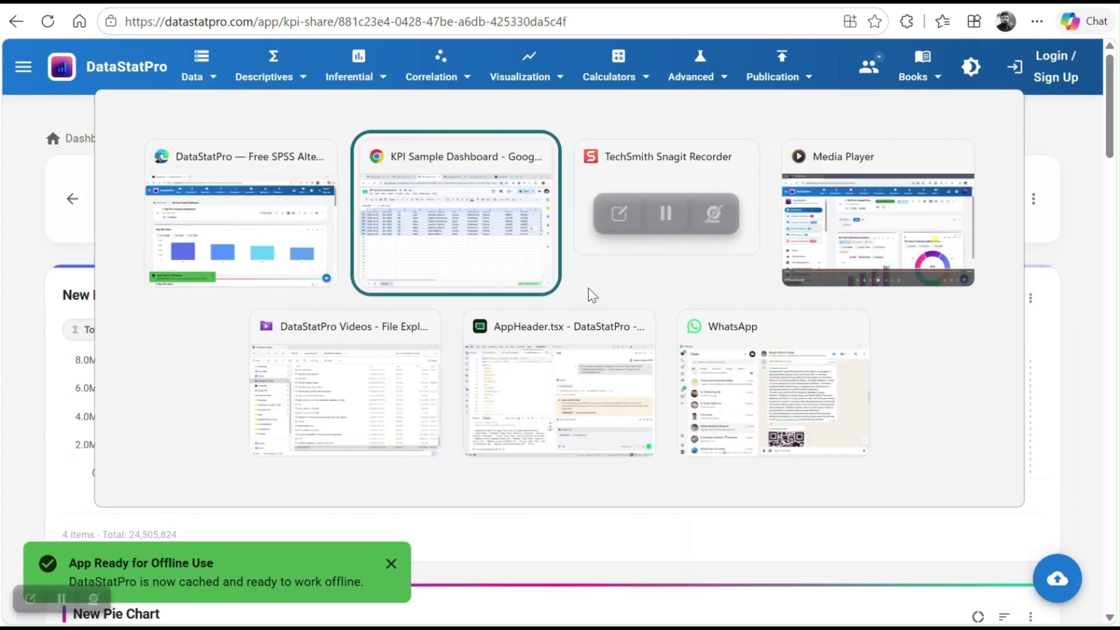
key("alt+Tab")
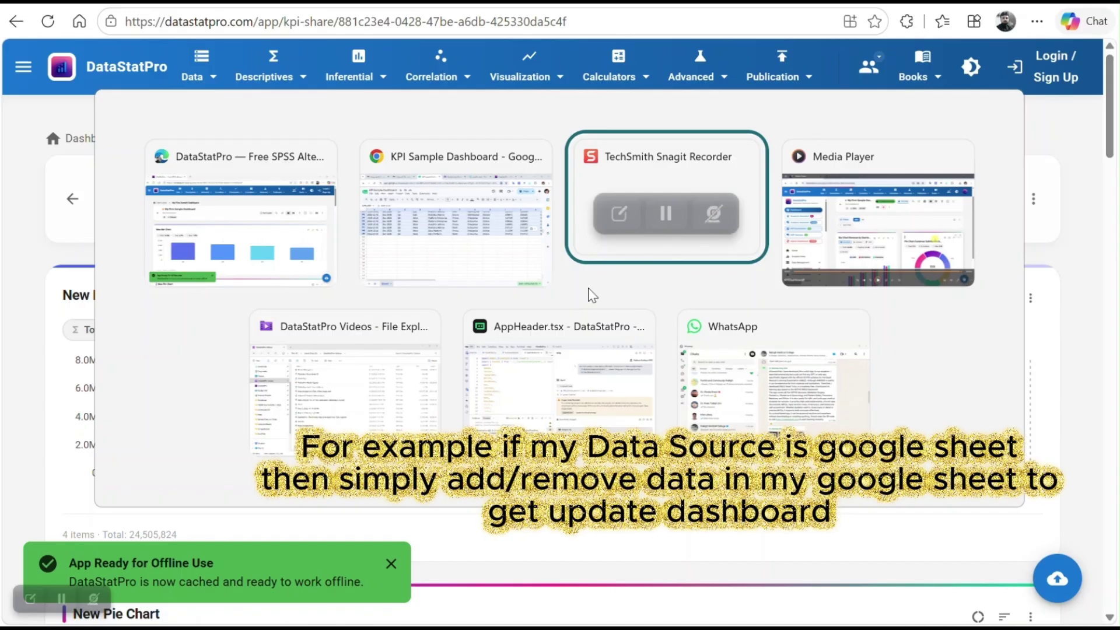
key("alt+Tab")
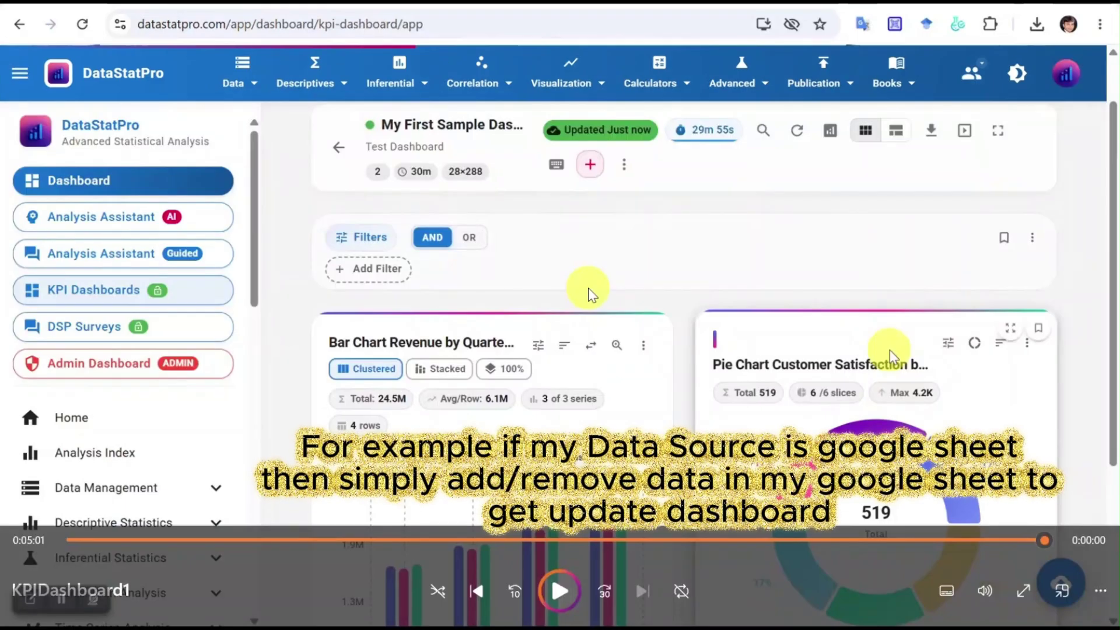
key("alt+Tab")
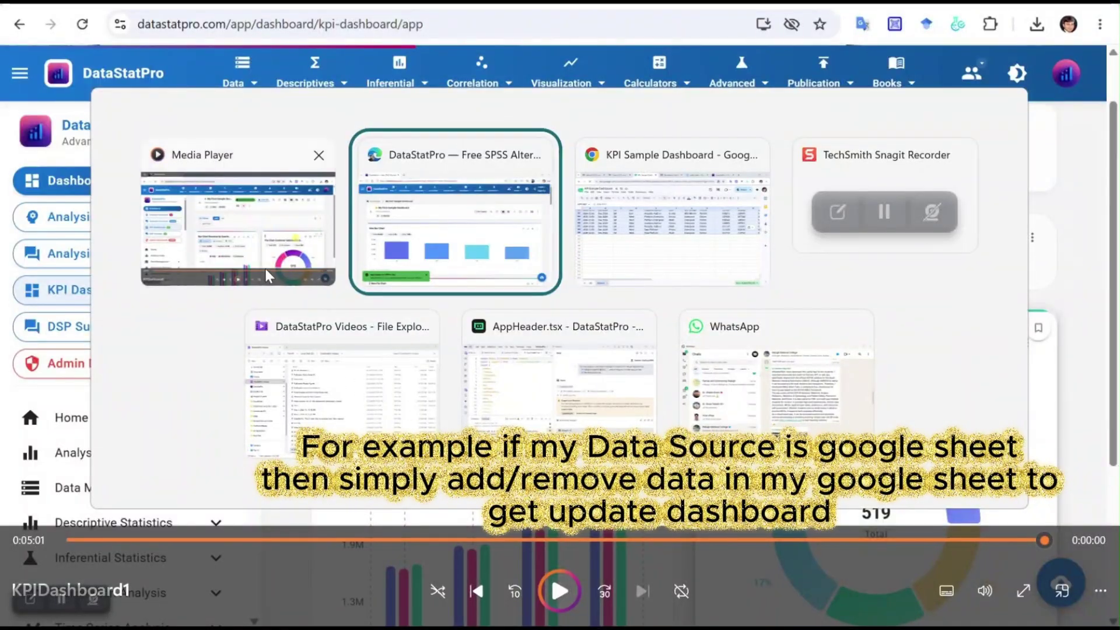
key("alt+Tab")
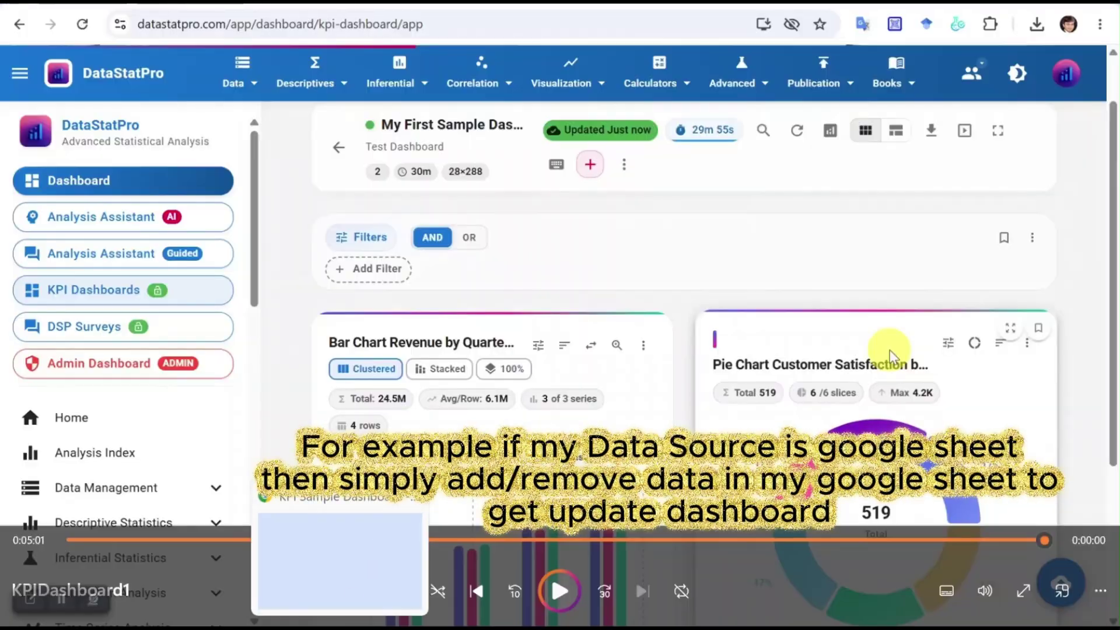
left_click(349, 590)
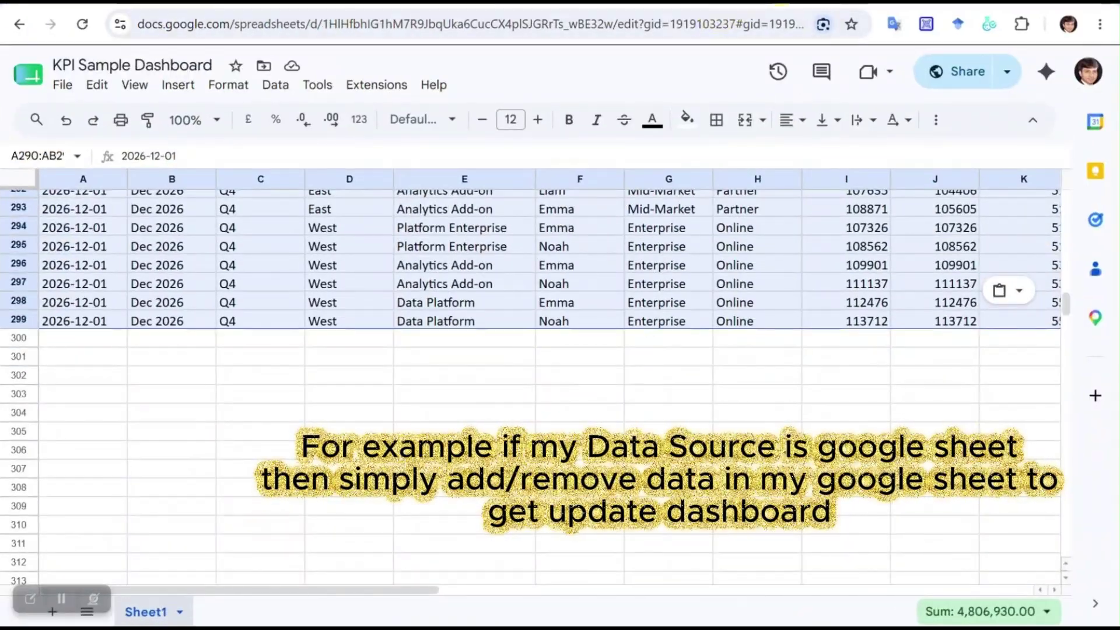
Return to My First Sample Dashboard and refresh it with the rows added in the Google Sheet
key("alt+Tab")
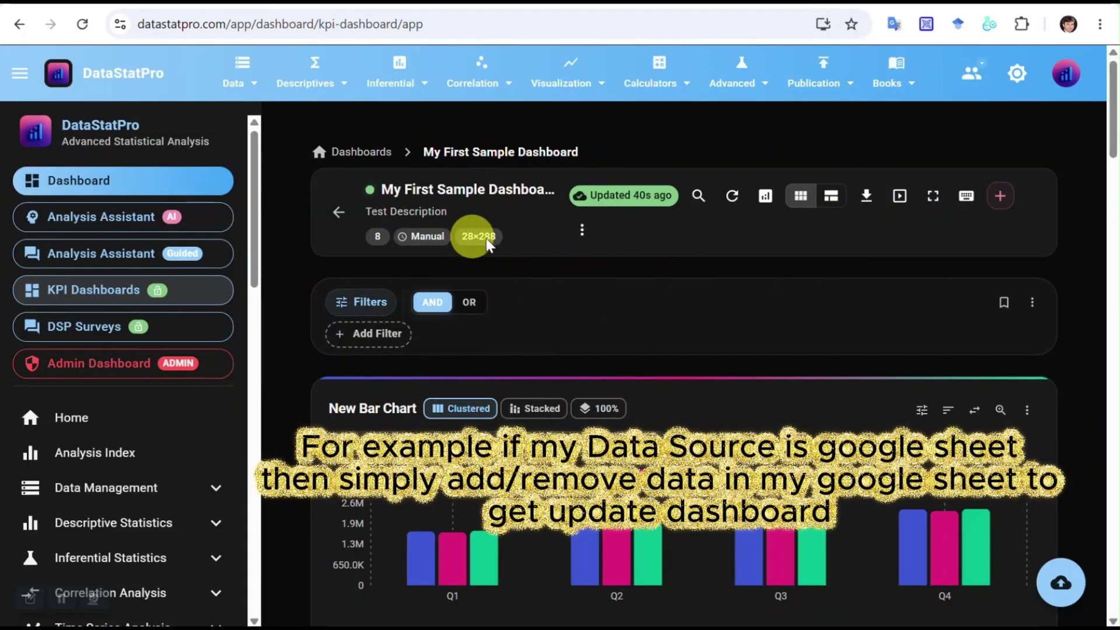
left_click(732, 197)
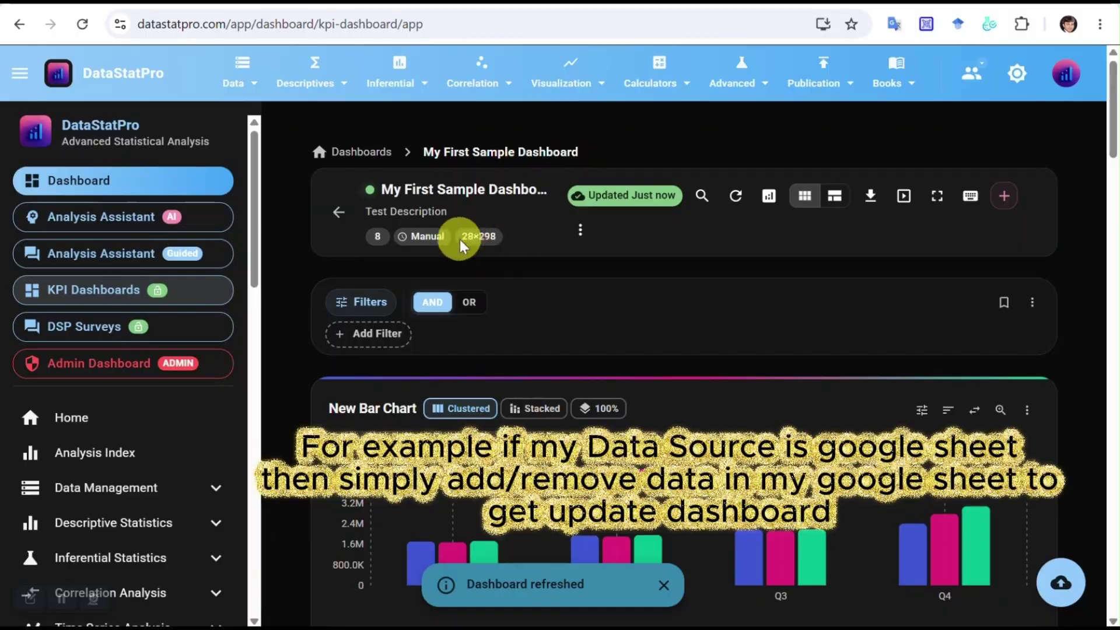
Paste the copied rows again into the Google Sheet, starting at cell A300, and return to My First Sample Dashboard
left_click(408, 2)
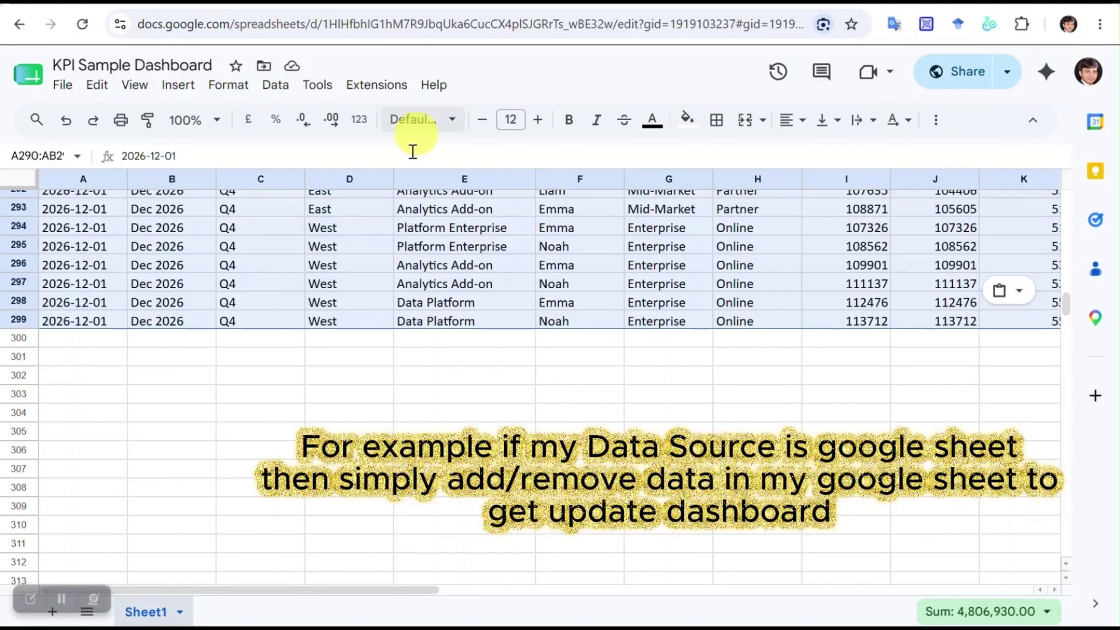
left_click(50, 343)
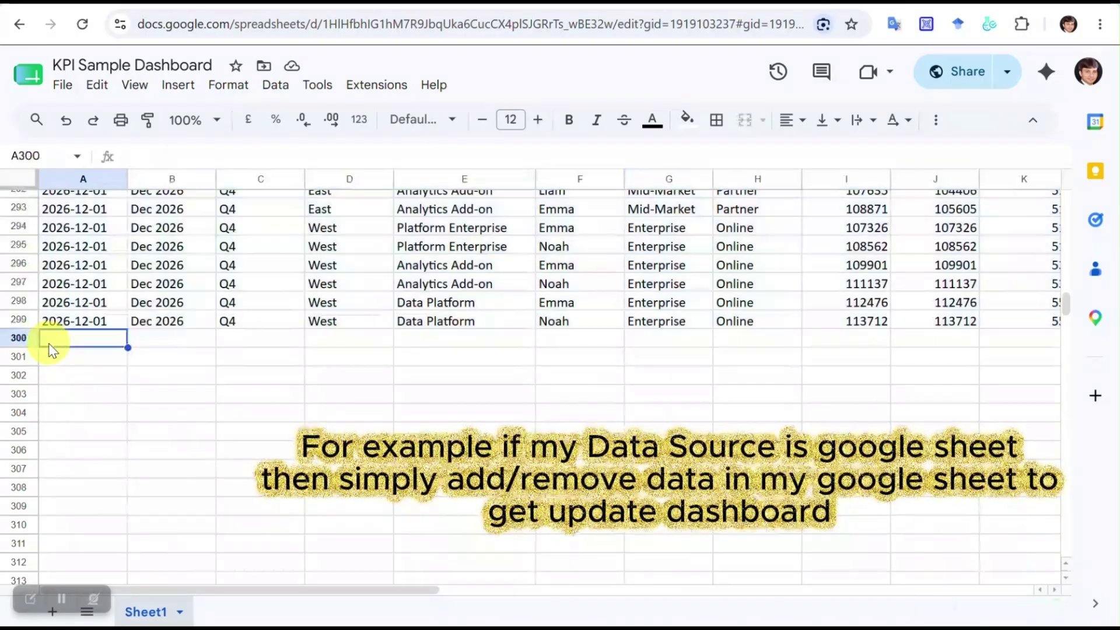
key("ctrl+v")
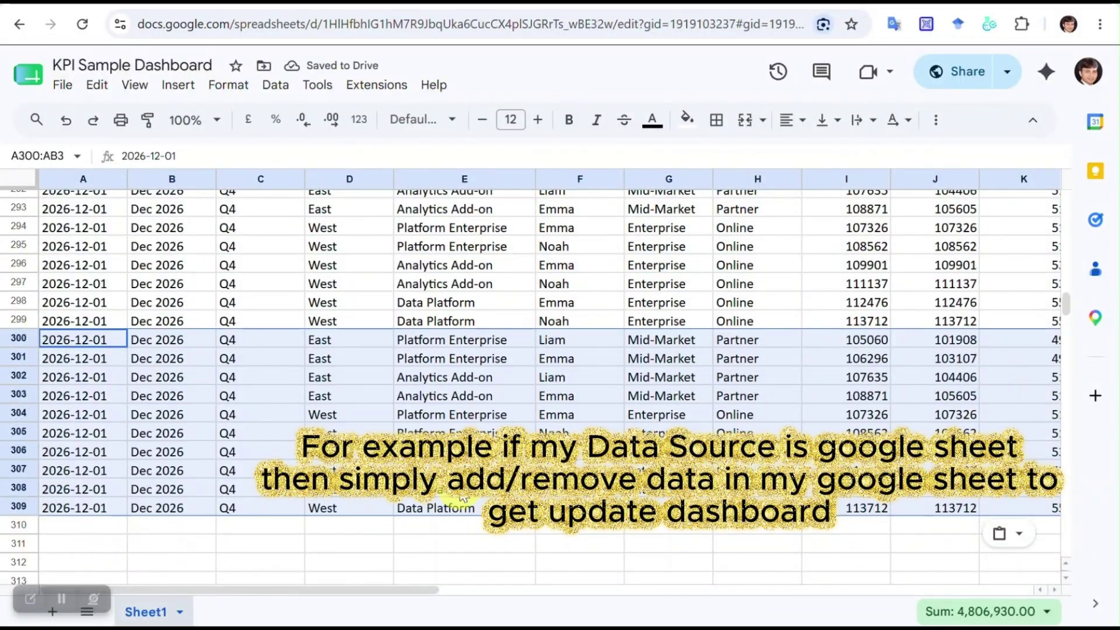
left_click(817, 1)
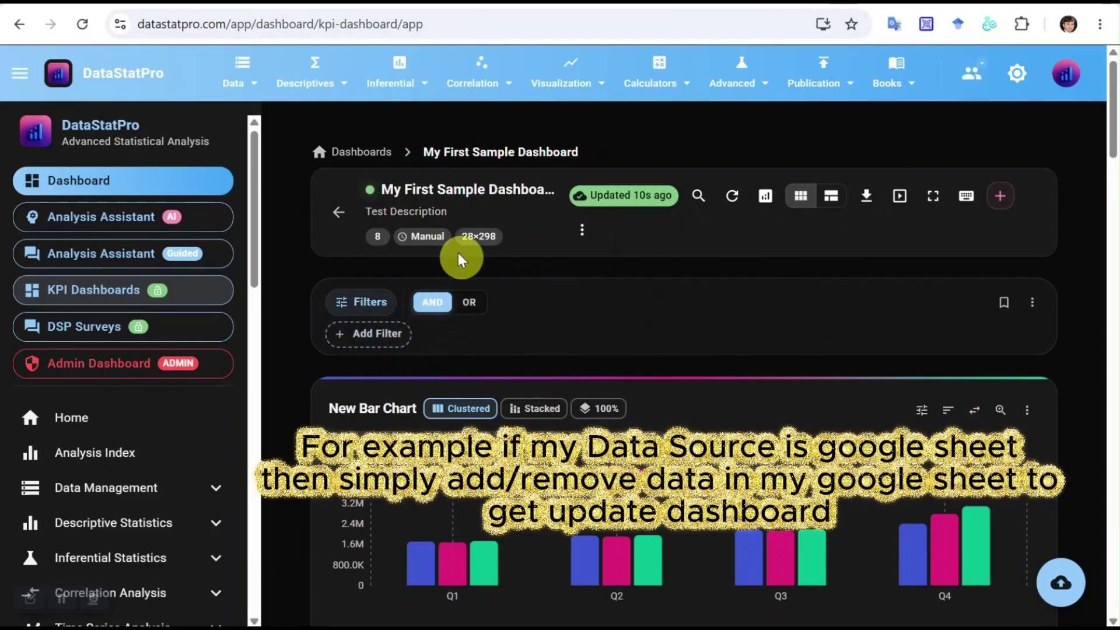
Refresh My First Sample Dashboard with the newly pasted Google Sheet rows and review its charts and pivot table
left_click(732, 196)
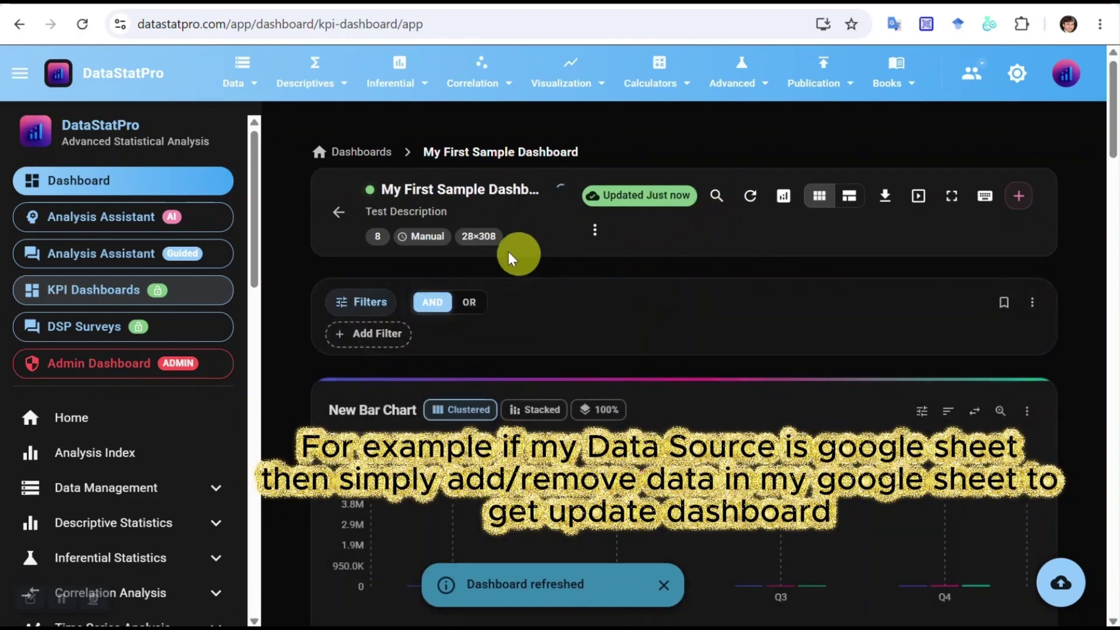
scroll(729, 379, "down", 5)
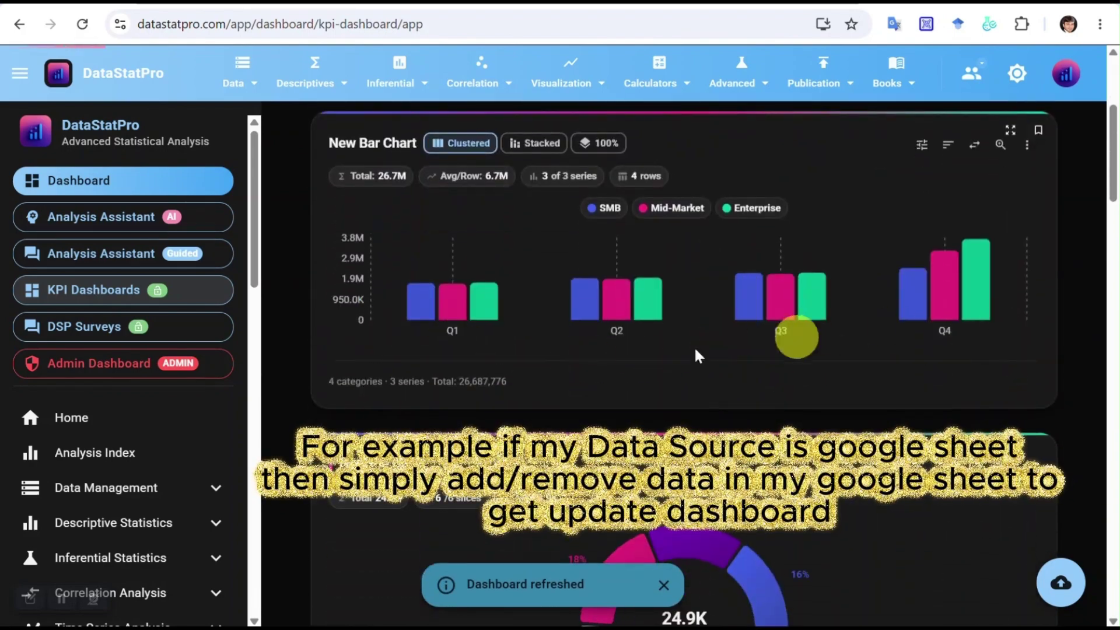
scroll(695, 345, "down", 5)
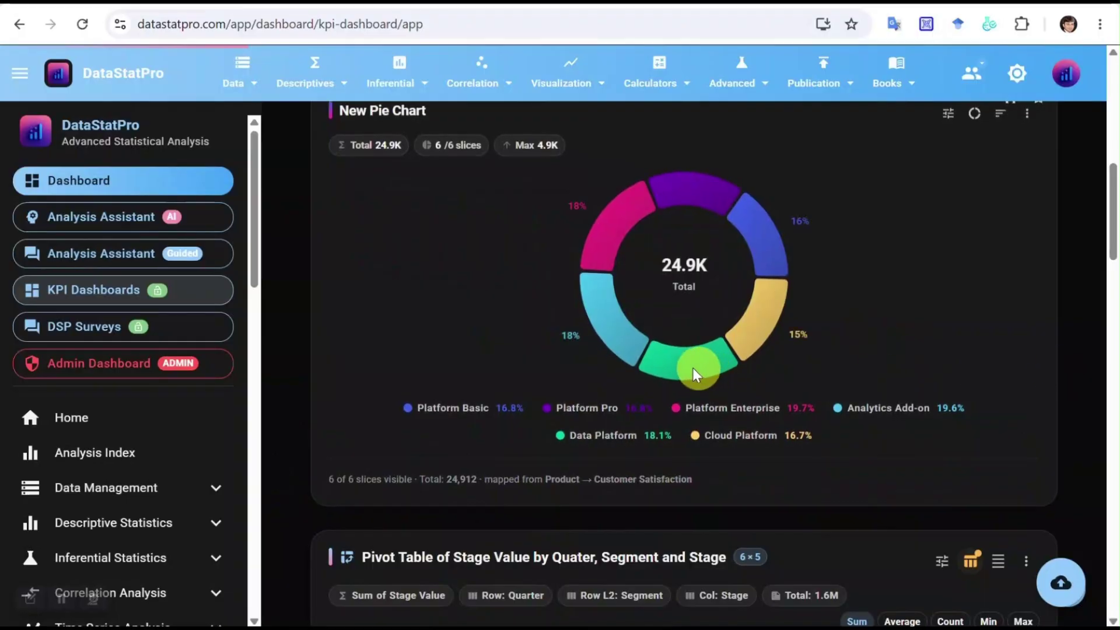
mouse_move(778, 246)
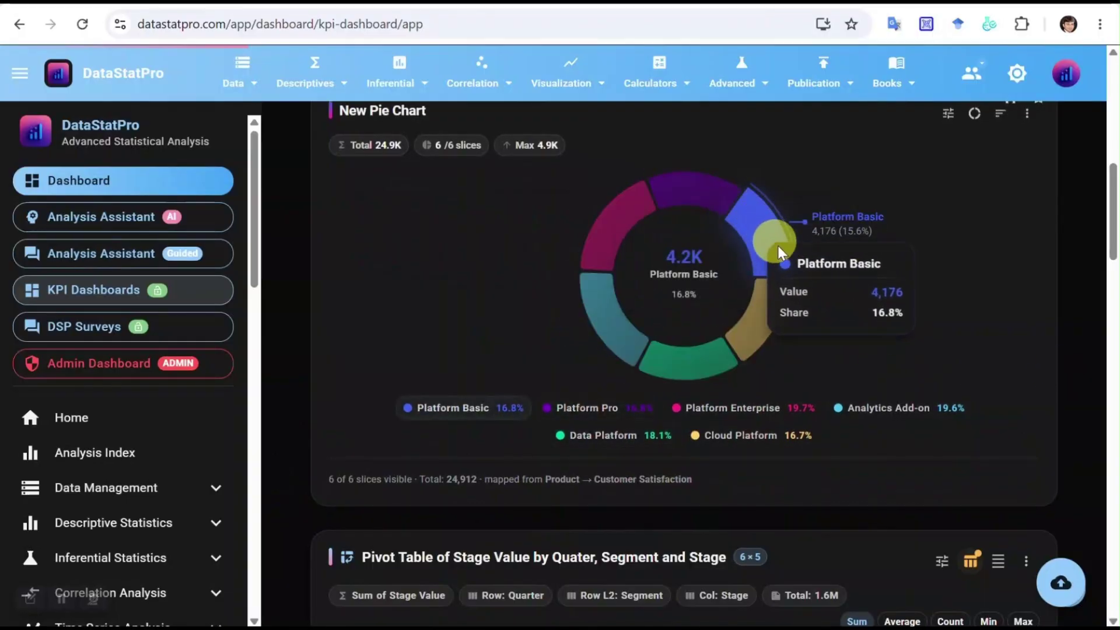
scroll(882, 359, "down", 5)
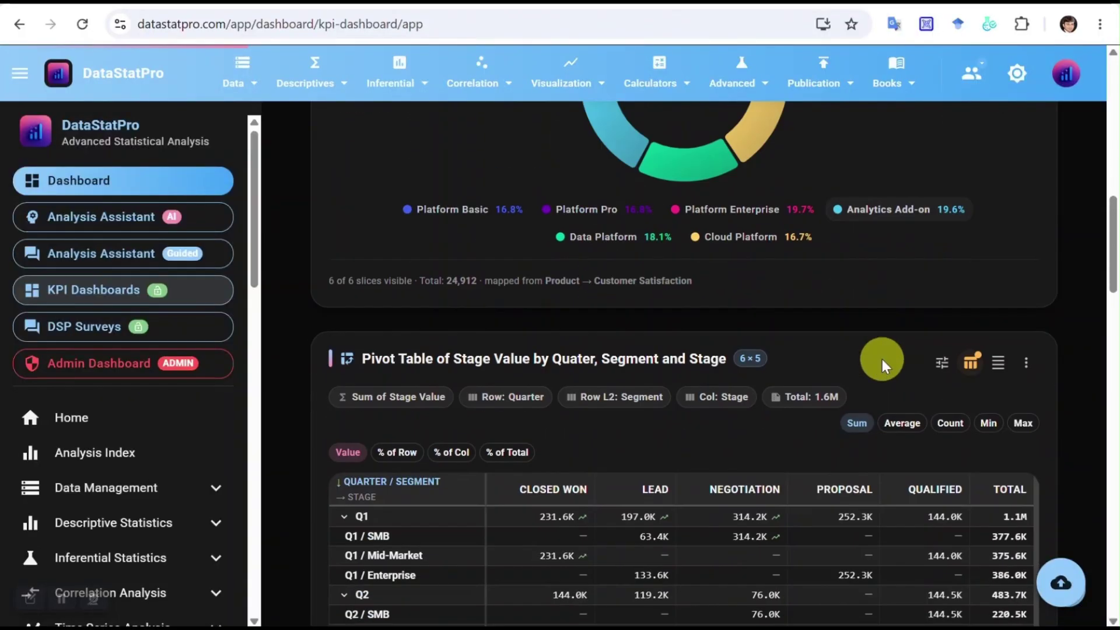
scroll(691, 471, "down", 3)
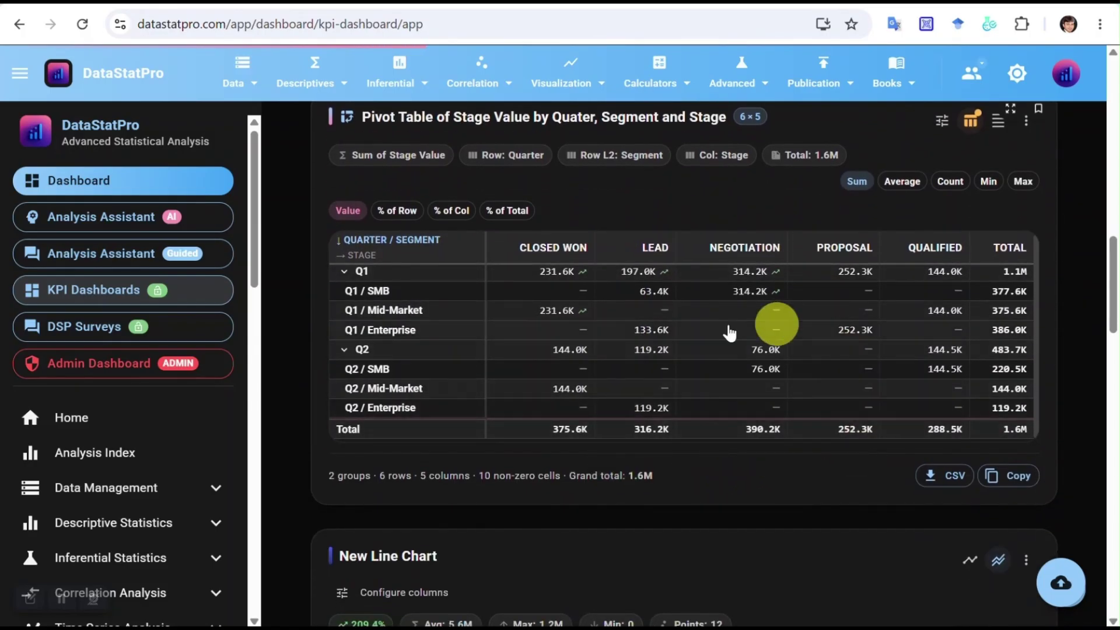
scroll(671, 350, "down", 4)
scroll(569, 378, "down", 8)
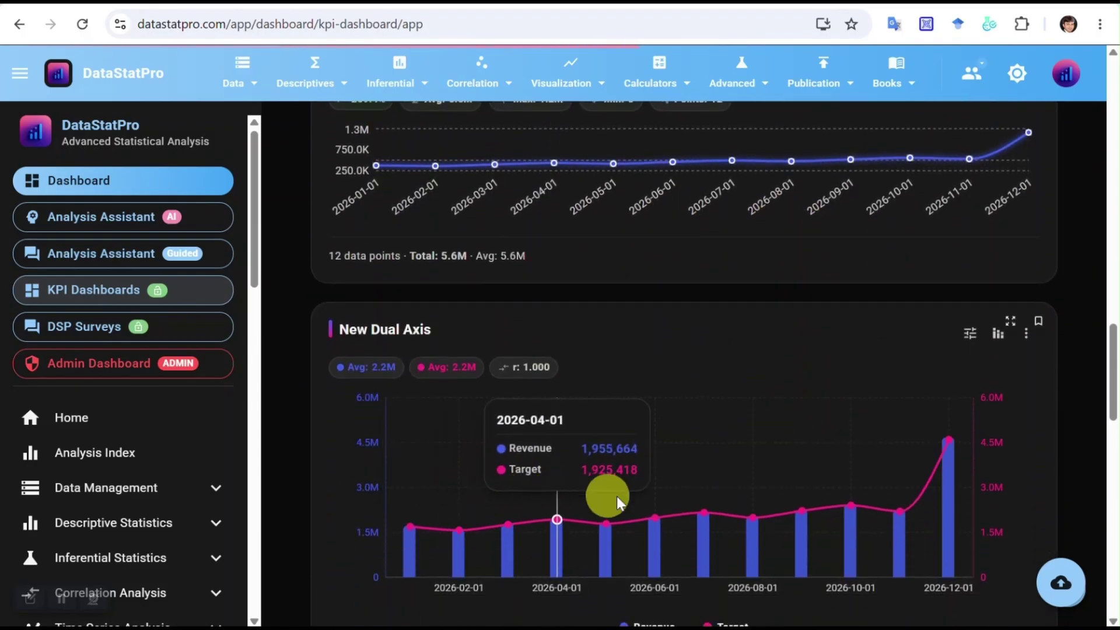
scroll(881, 490, "down", 6)
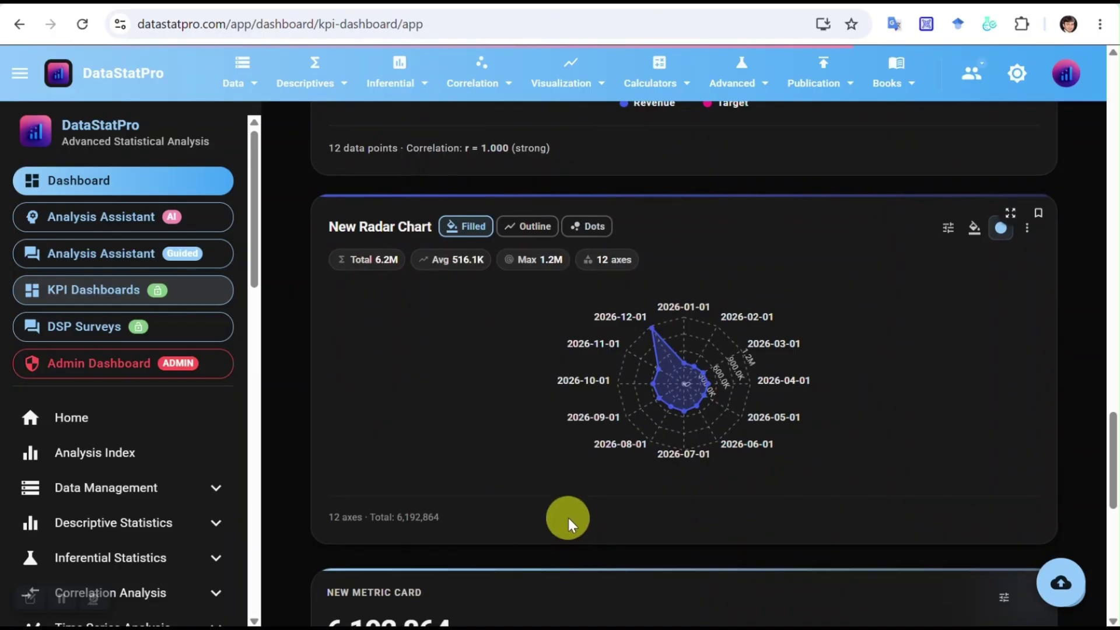
scroll(568, 517, "down", 6)
scroll(750, 405, "up", 18)
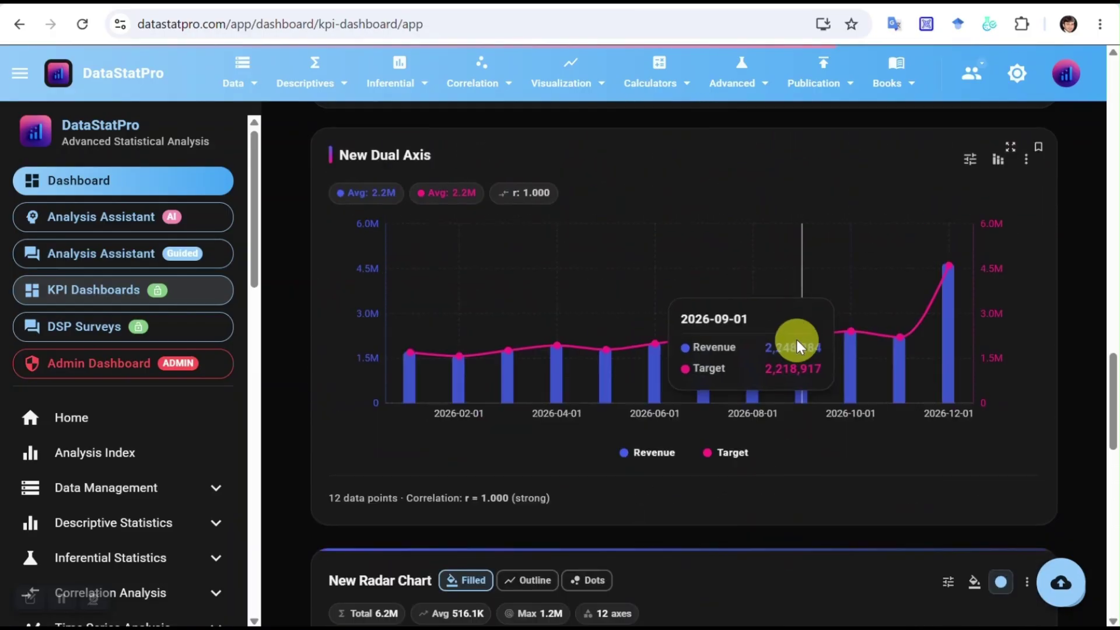
scroll(795, 339, "up", 10)
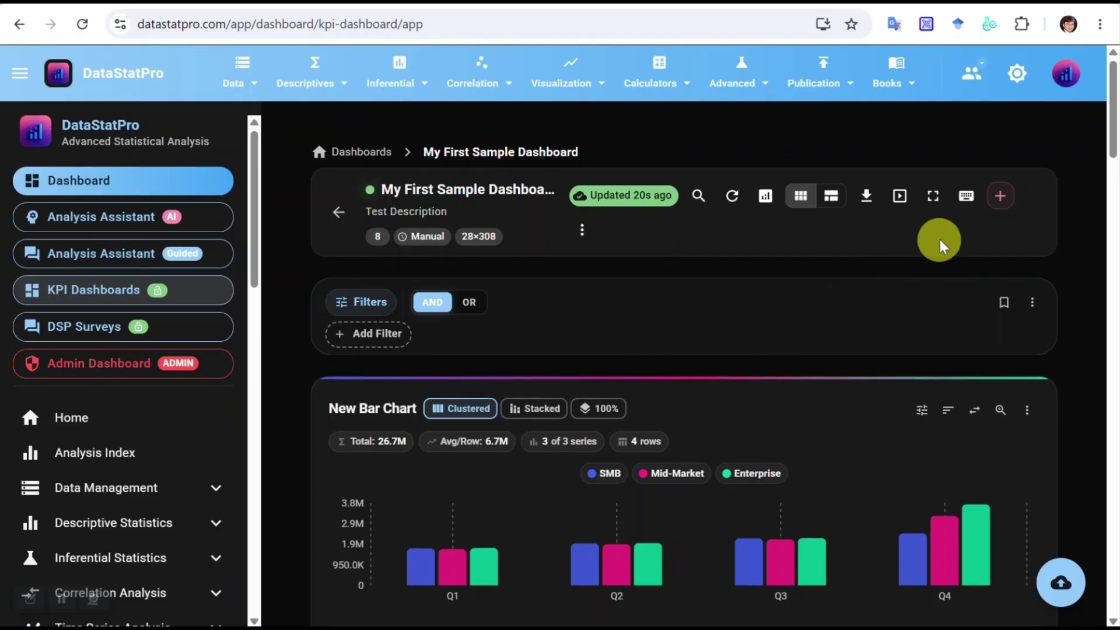
Show My First Sample Dashboard in full screen and return to the normal view
left_click(932, 200)
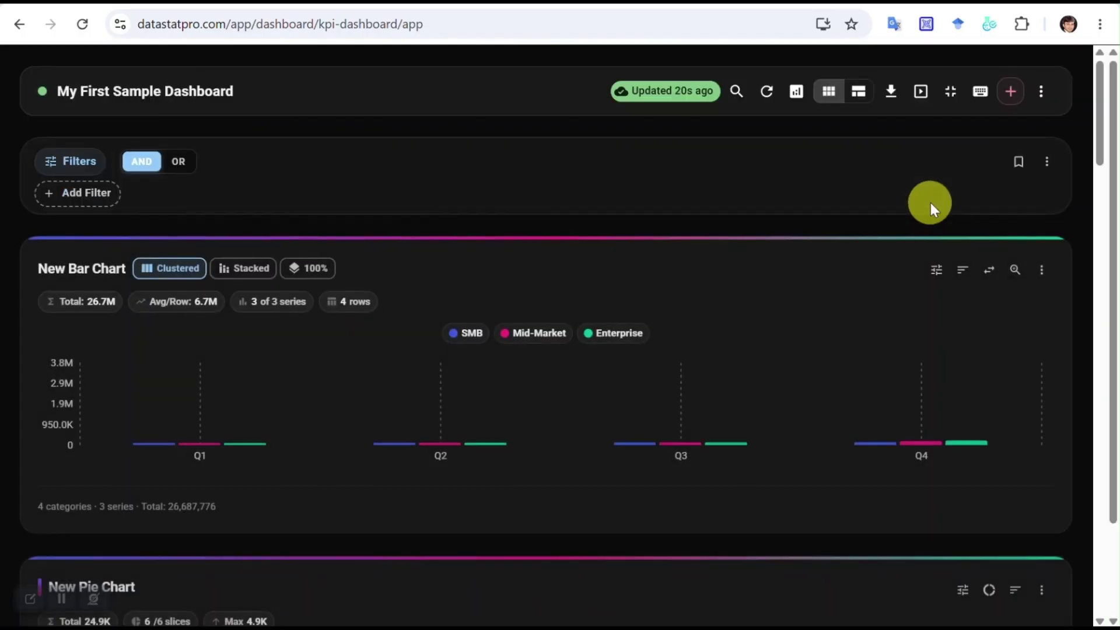
left_click(947, 95)
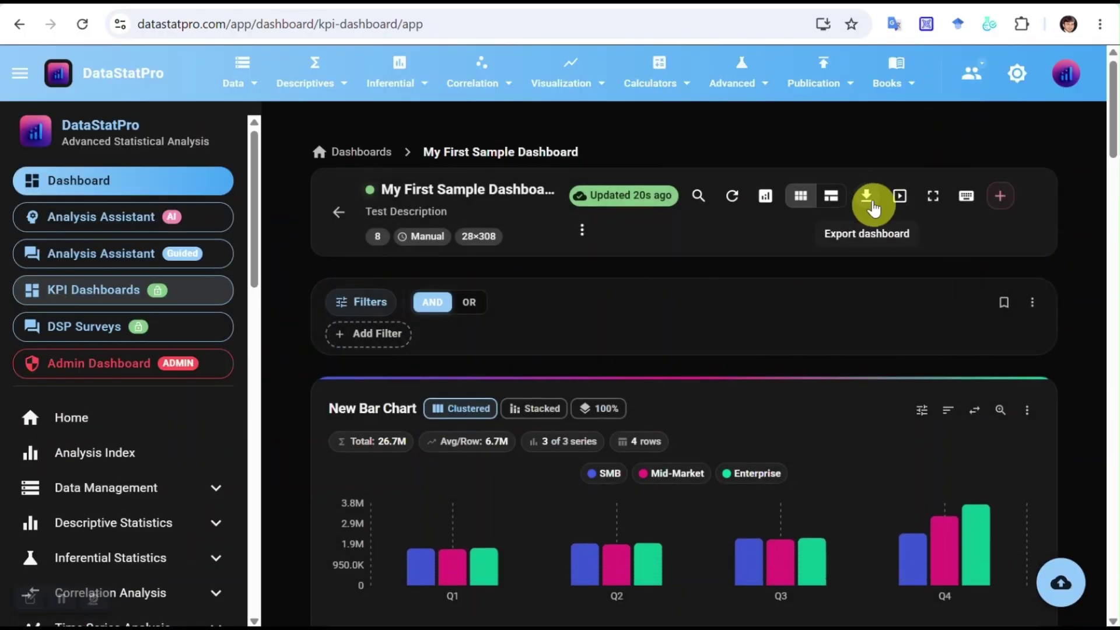
Export the dashboard as a PDF document and save it as My_First_Sample_Dashboard_dashboard in Downloads
left_click(866, 199)
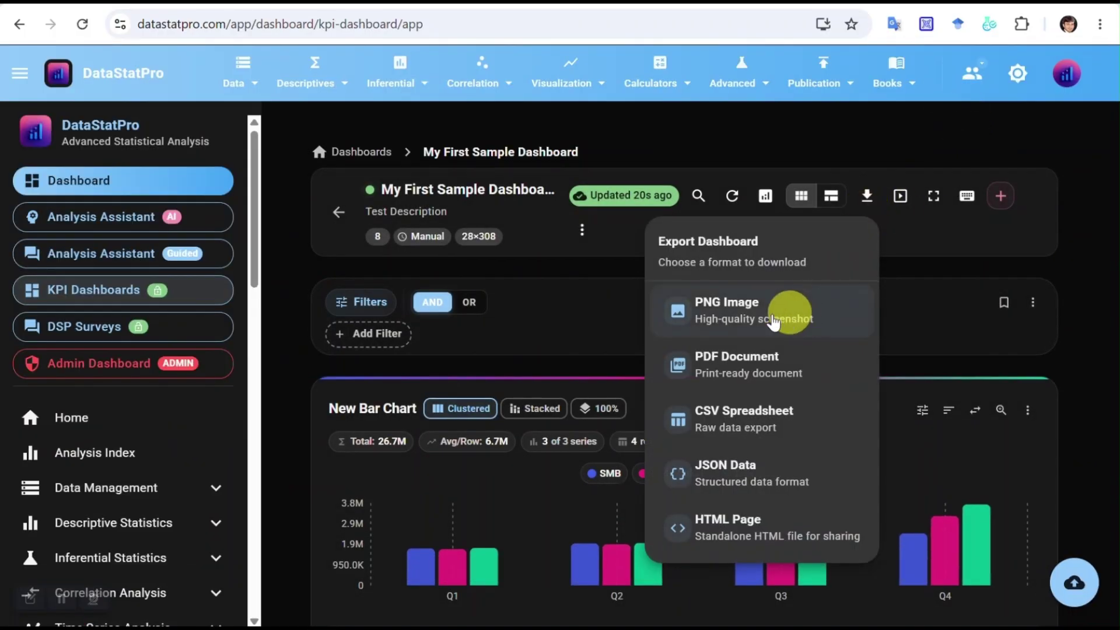
left_click(747, 373)
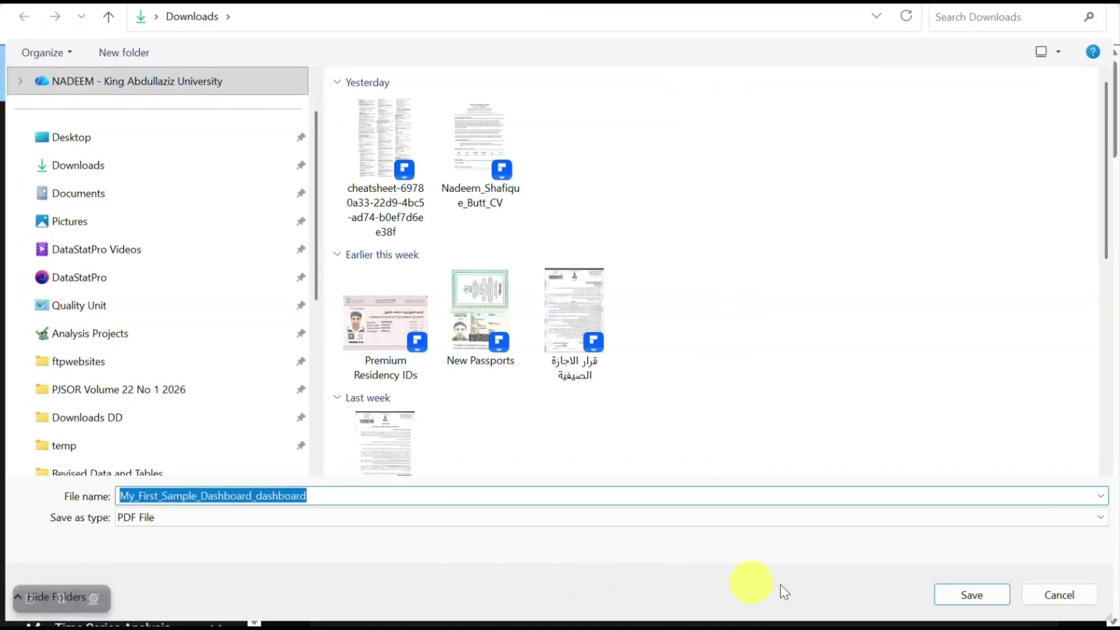
left_click(943, 591)
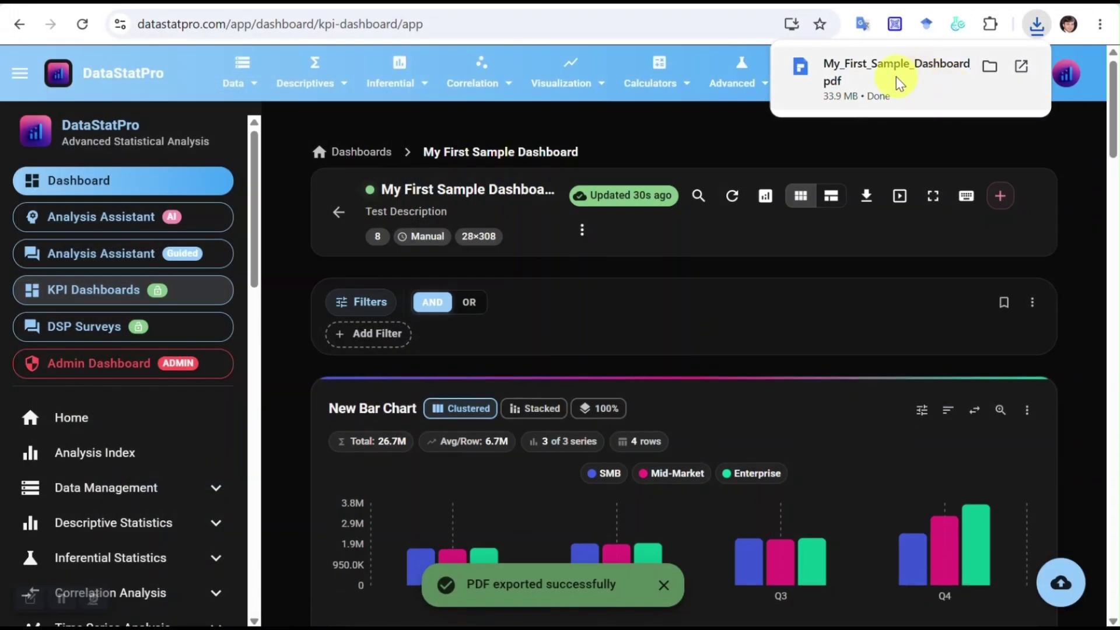
Open the exported dashboard PDF, examine its widgets through to the data table, and return to the dashboard
left_click(896, 79)
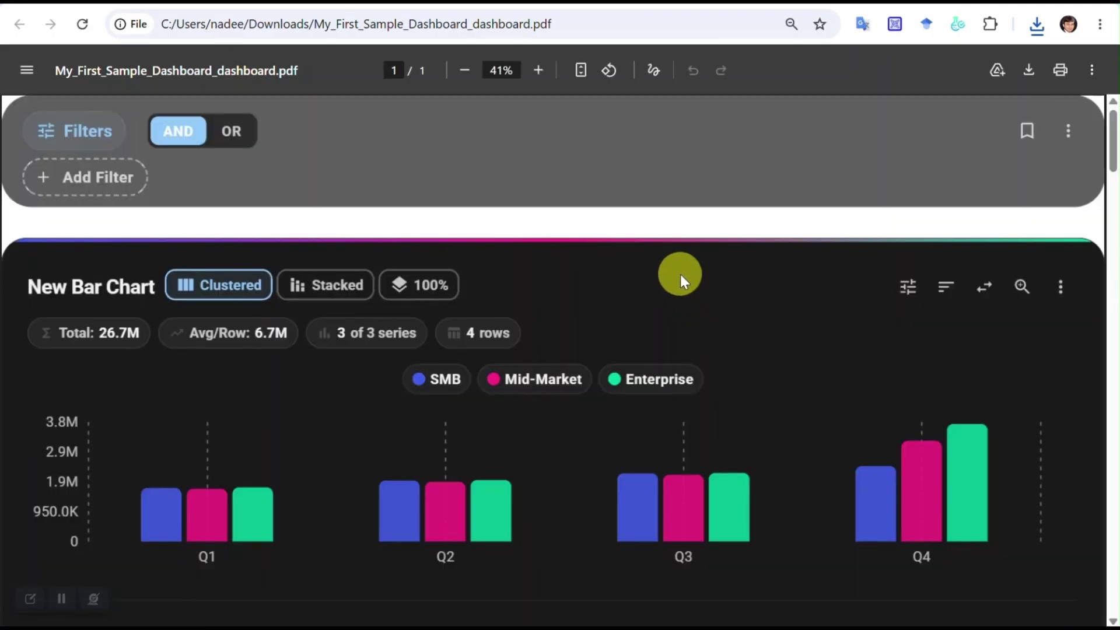
scroll(680, 274, "down", 3)
scroll(680, 275, "down", 15)
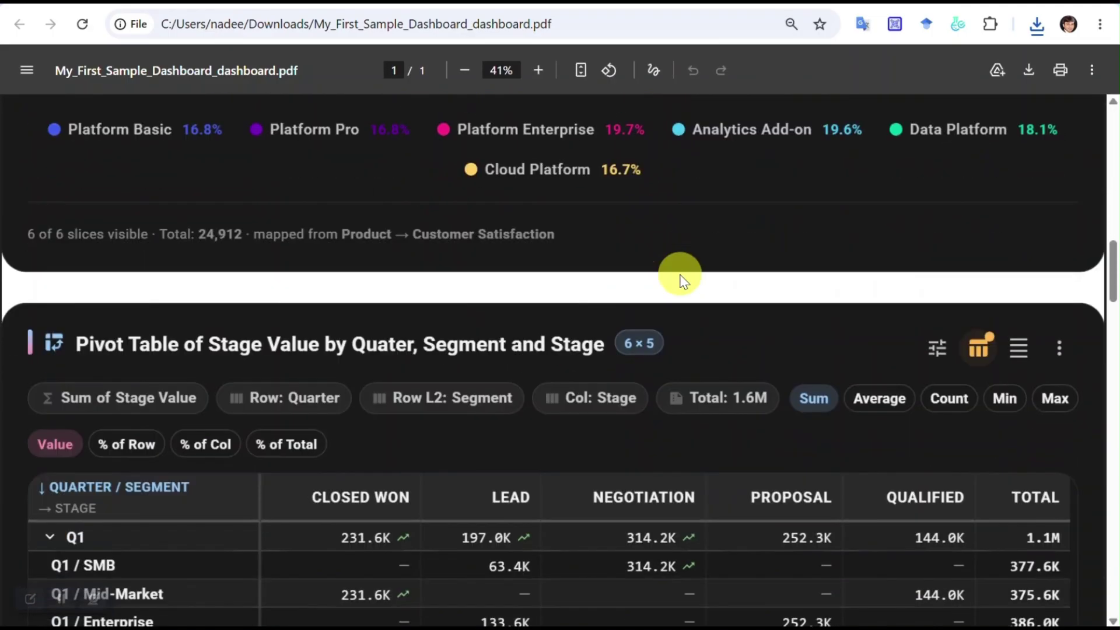
scroll(680, 275, "down", 15)
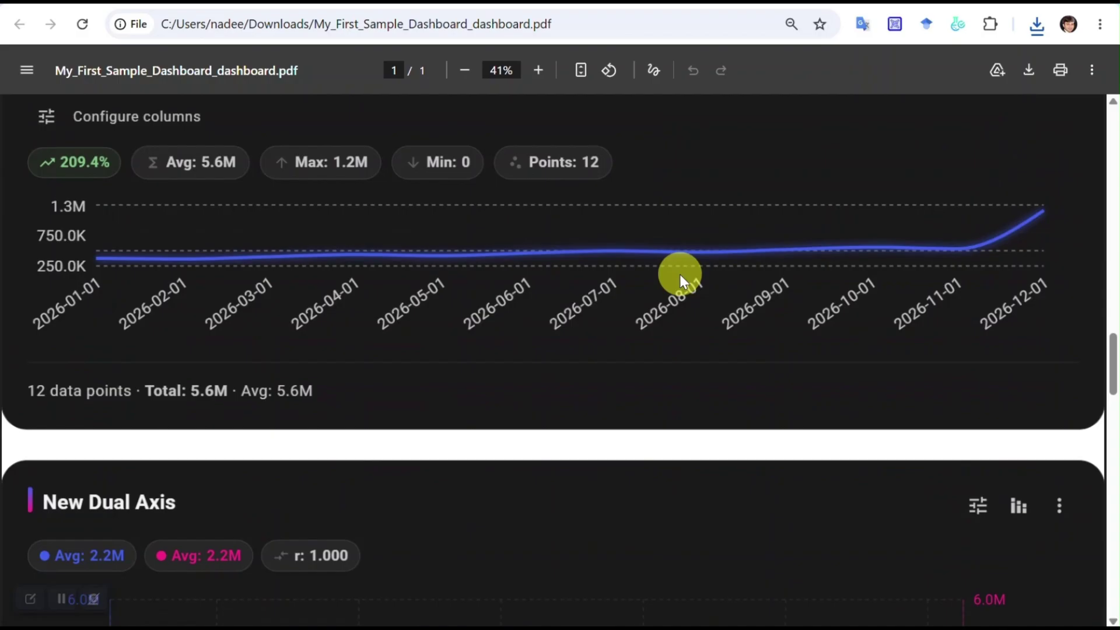
scroll(680, 274, "down", 15)
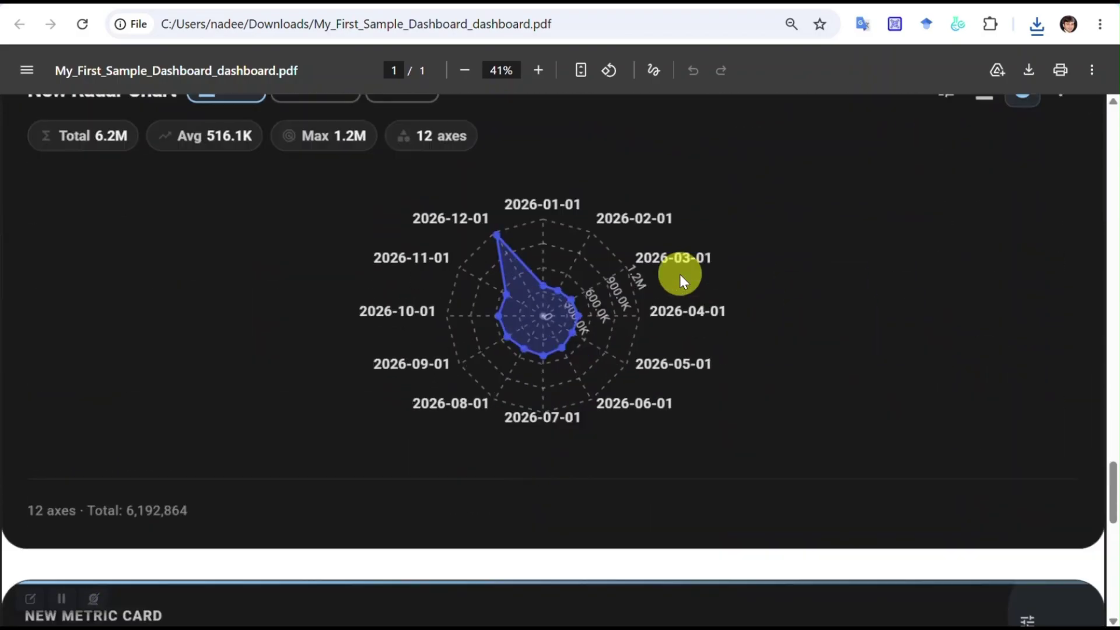
scroll(680, 283, "down", 12)
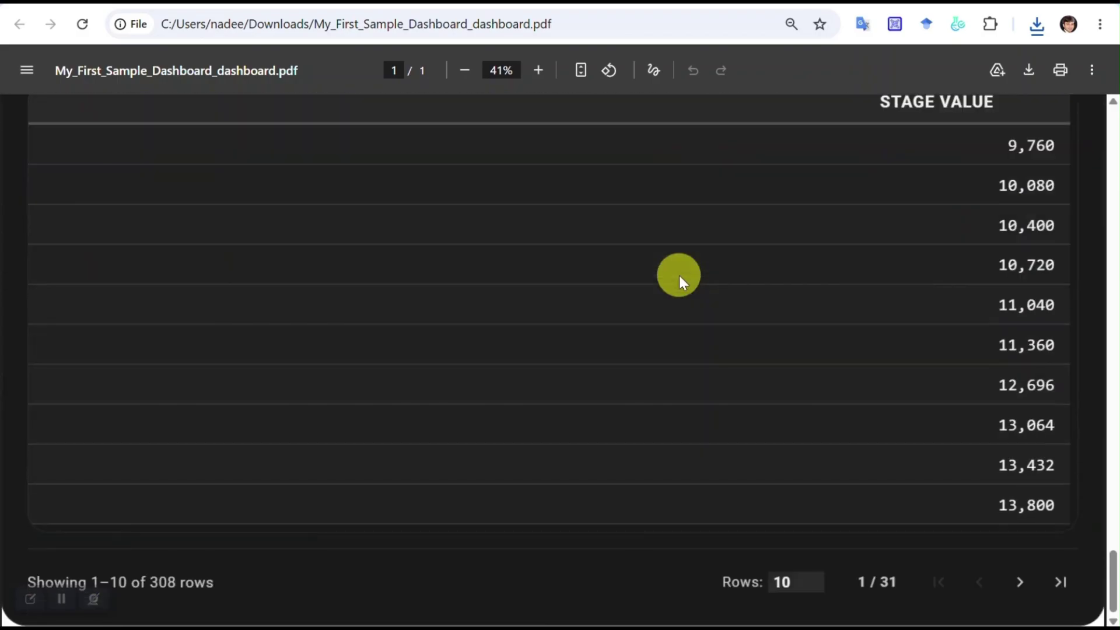
left_click(916, 1)
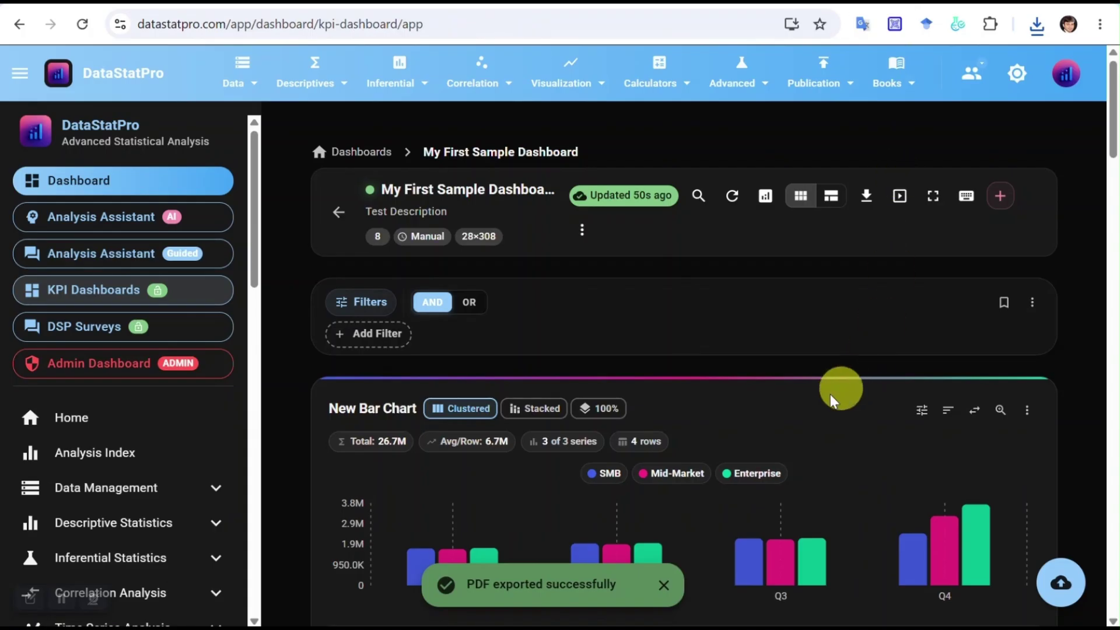
Examine the Dashboard Overview figures for widgets, data columns, data rows and active filters, and close the overview
left_click(763, 205)
left_click_drag(368, 360, 412, 392)
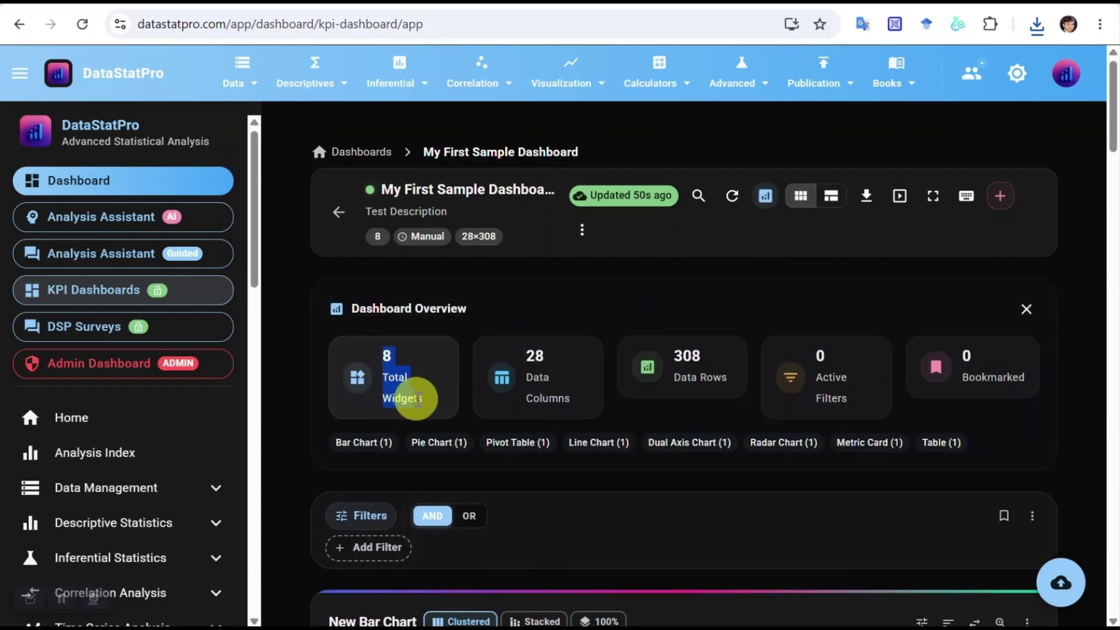
left_click_drag(529, 350, 560, 398)
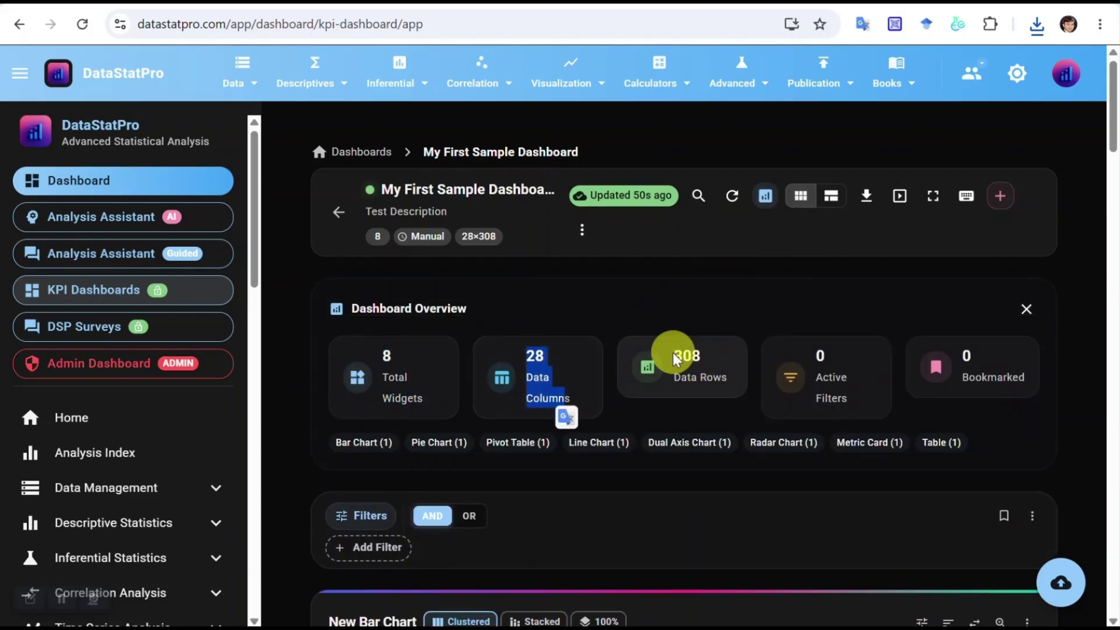
left_click_drag(816, 350, 862, 401)
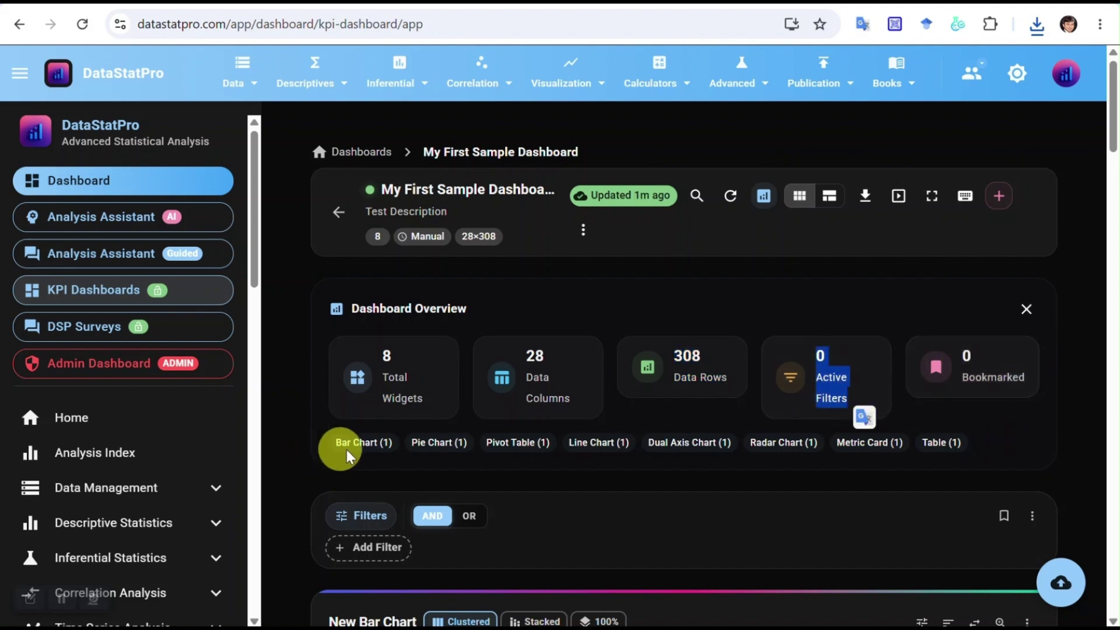
left_click(1028, 315)
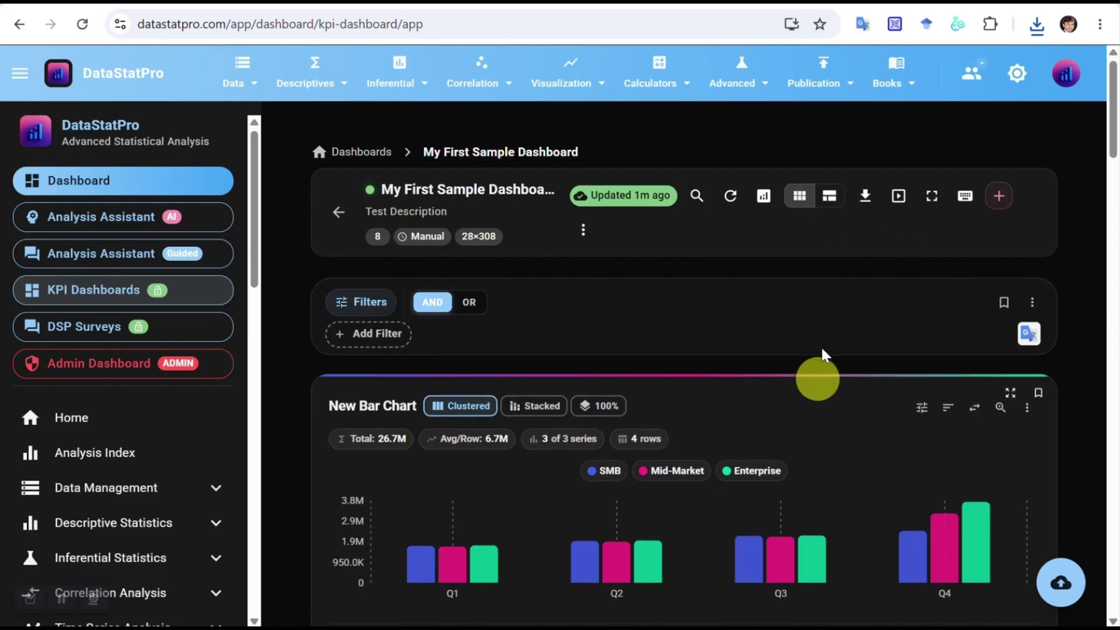
Switch the dashboard to the side-by-side, two-column widget arrangement and review the rearranged widgets
left_click(829, 197)
scroll(615, 523, "down", 5)
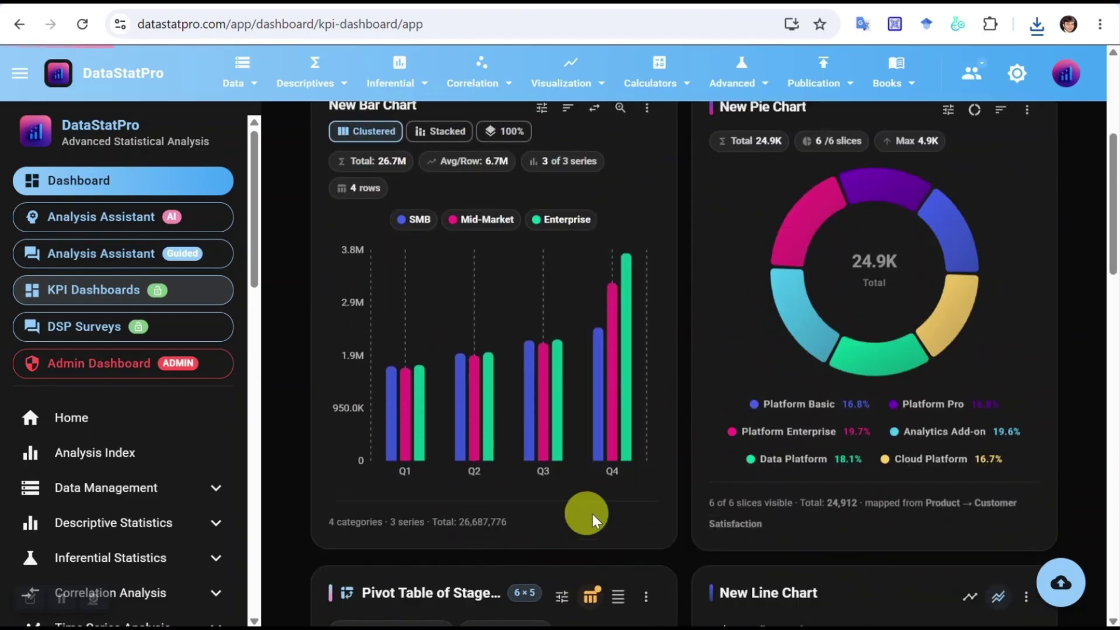
scroll(592, 513, "down", 4)
scroll(490, 528, "down", 4)
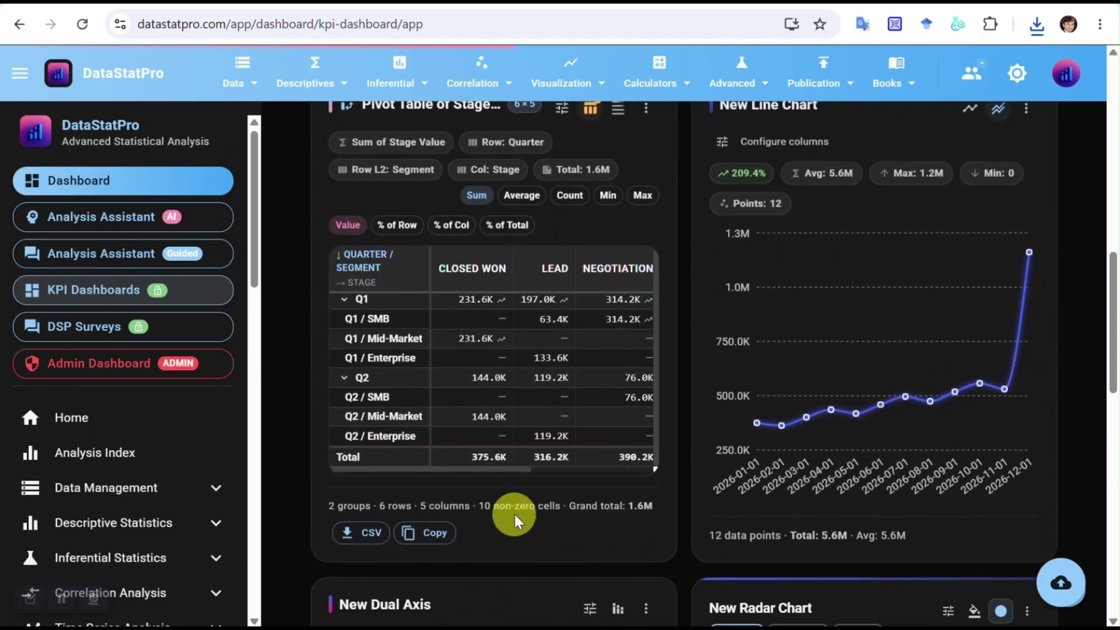
scroll(515, 514, "down", 10)
scroll(743, 470, "up", 3)
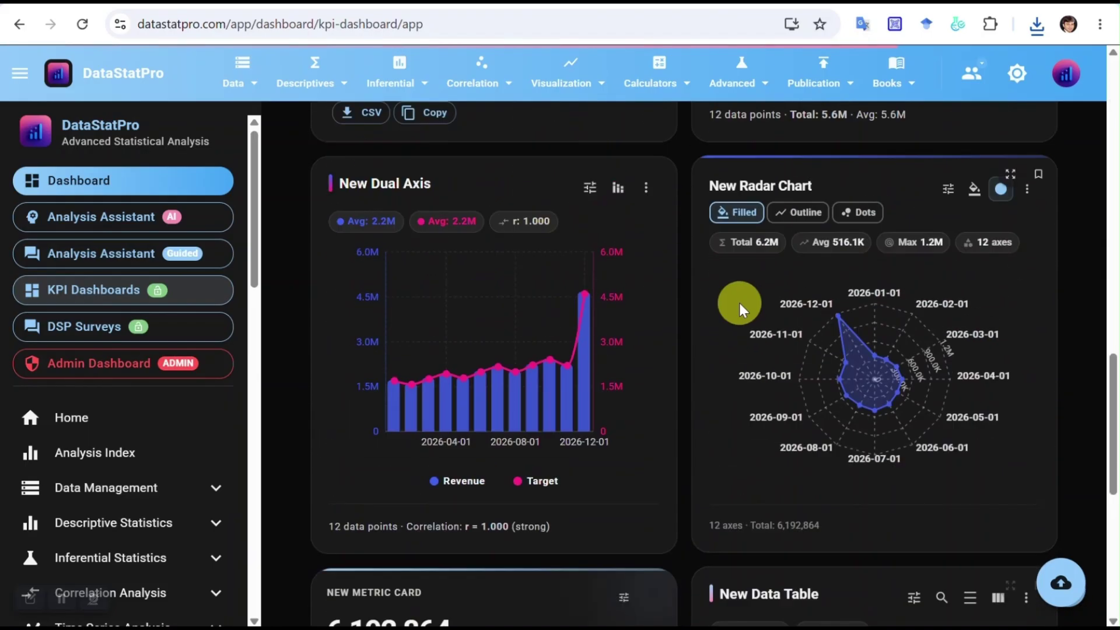
scroll(740, 305, "up", 15)
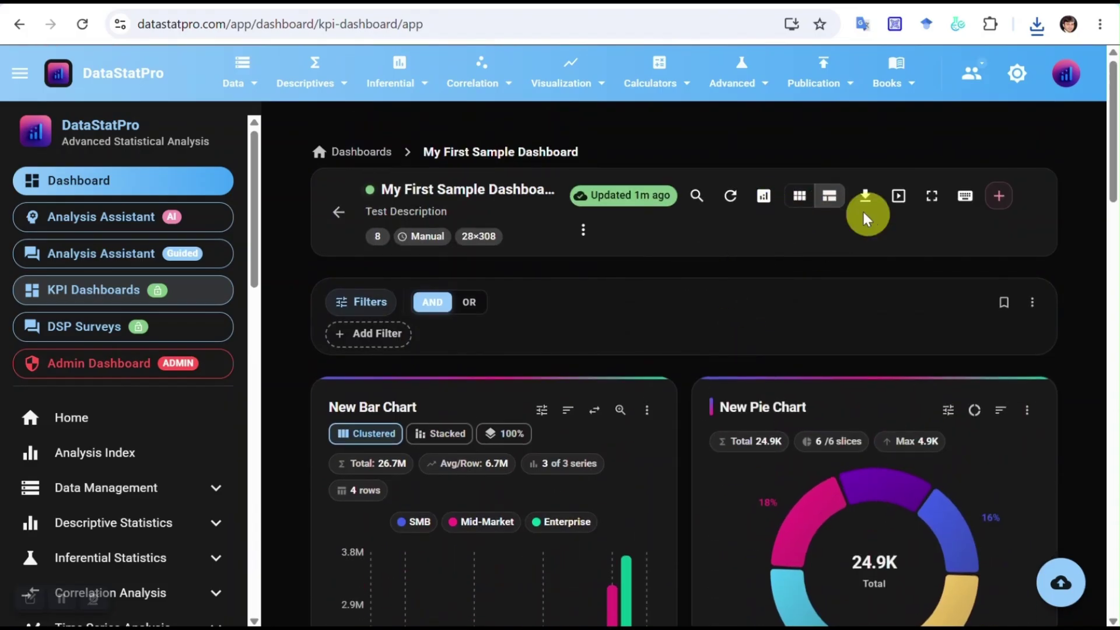
View the list of keyboard shortcuts for the dashboard and close it
left_click(965, 198)
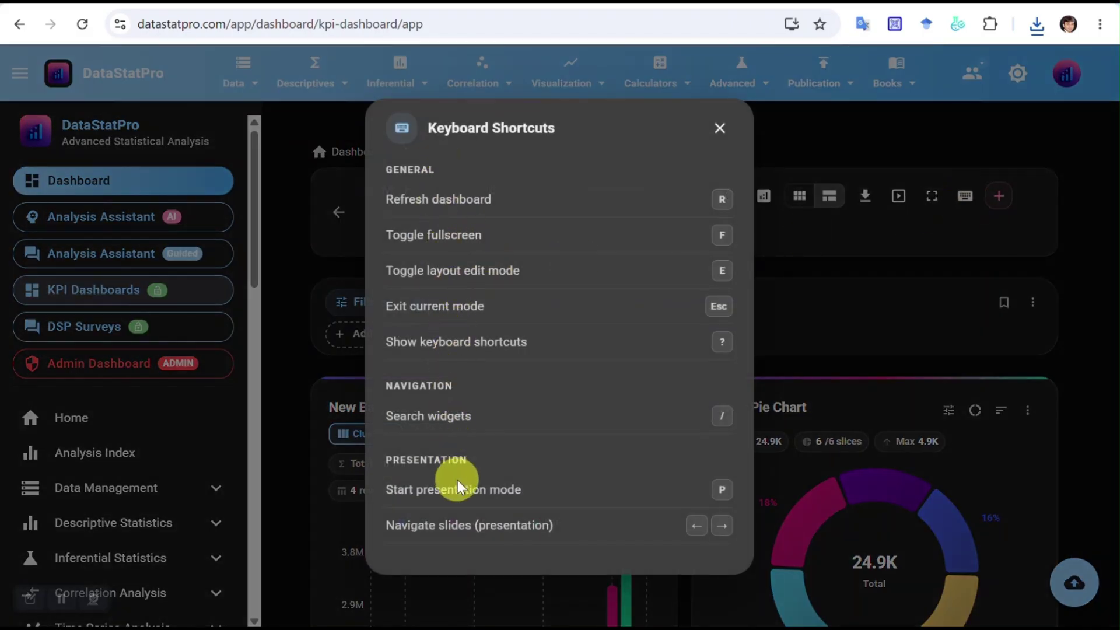
left_click(720, 130)
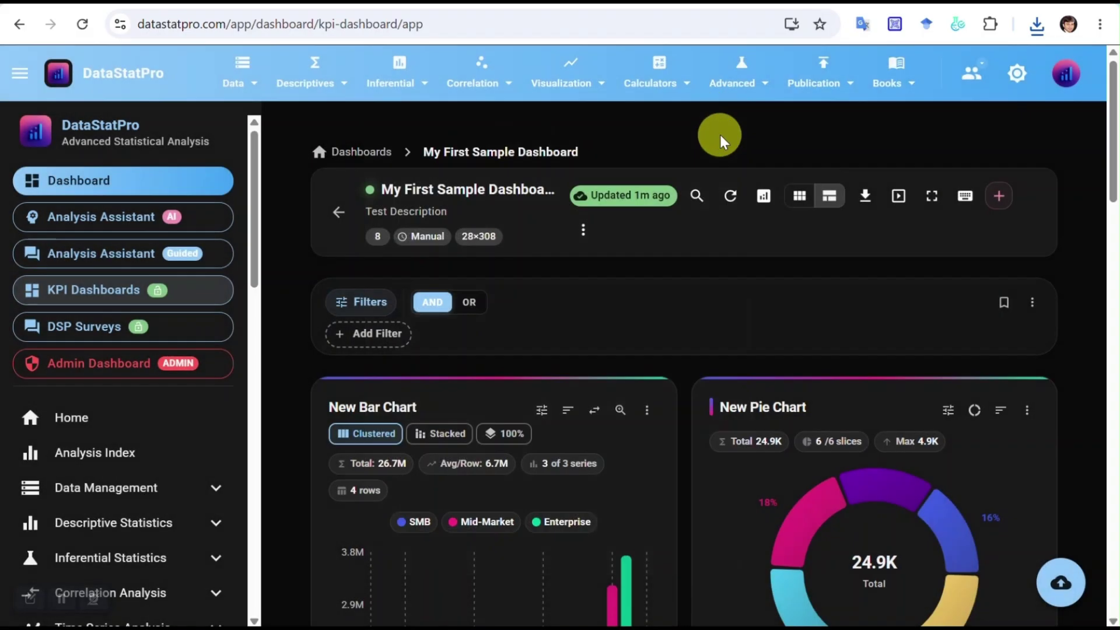
Open My First Sample Dashboard for editing and examine the available layout presets from Single Column to Alternating
left_click(998, 197)
left_click(344, 233)
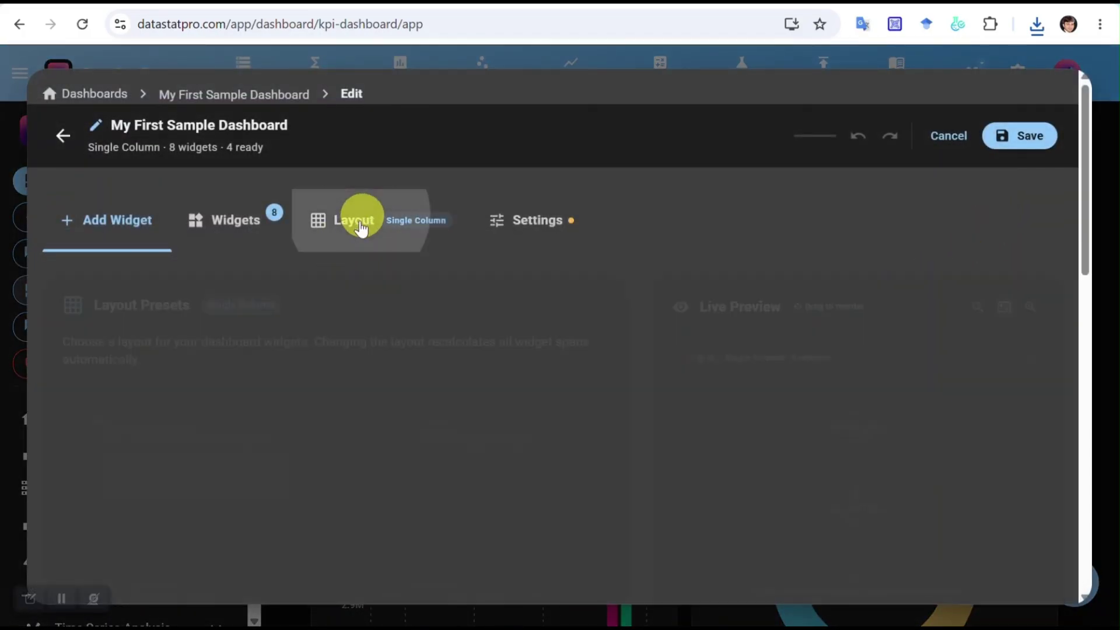
scroll(370, 292, "down", 5)
left_click(300, 226)
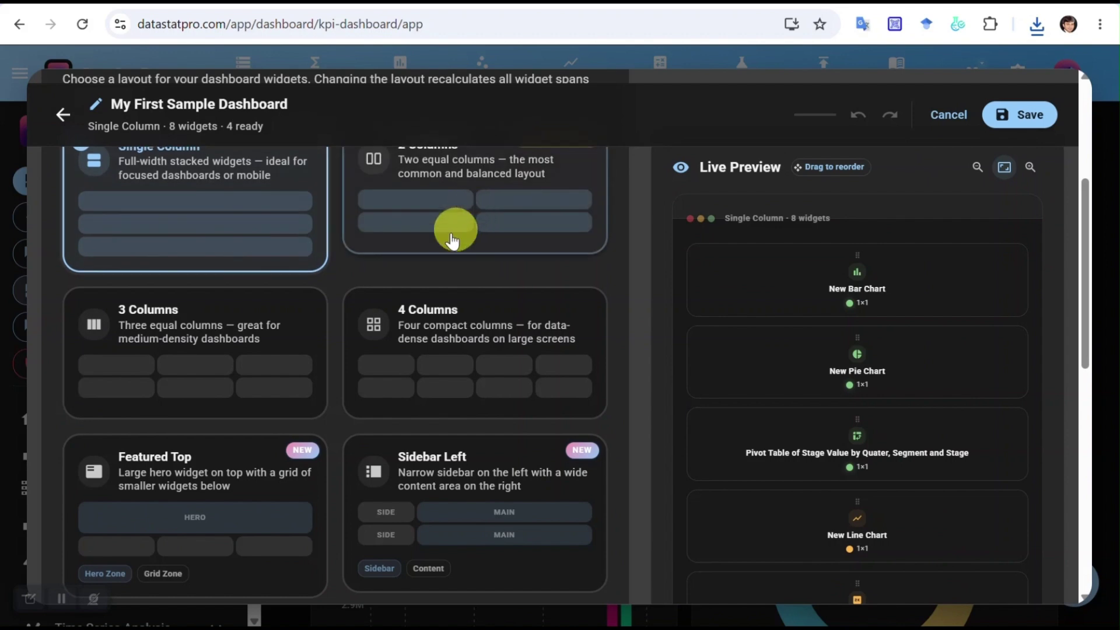
scroll(376, 493, "down", 7)
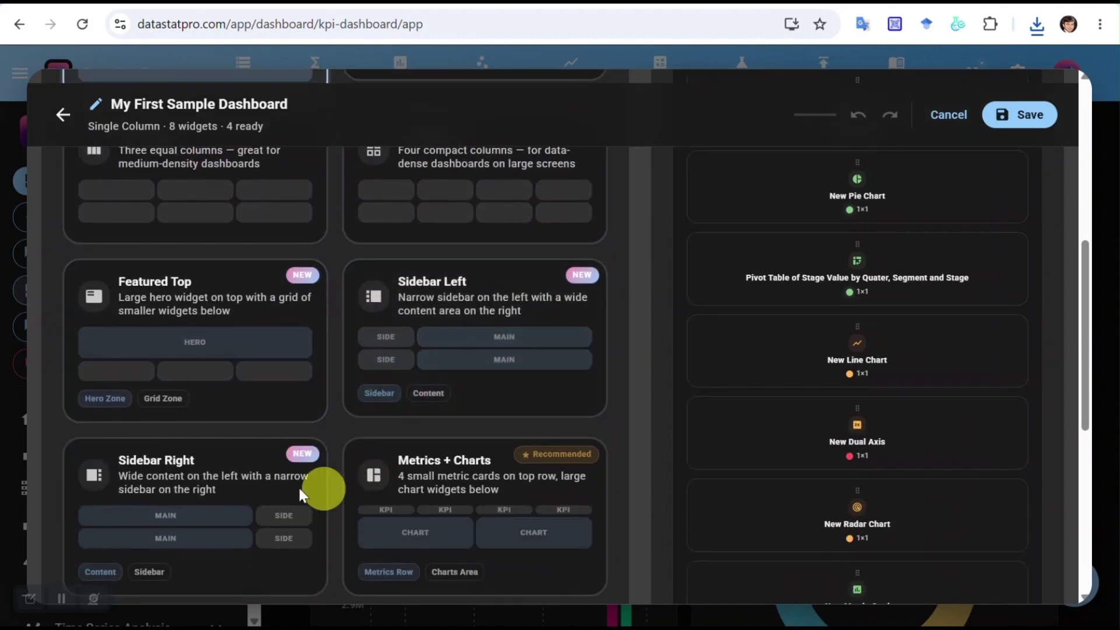
scroll(294, 494, "down", 3)
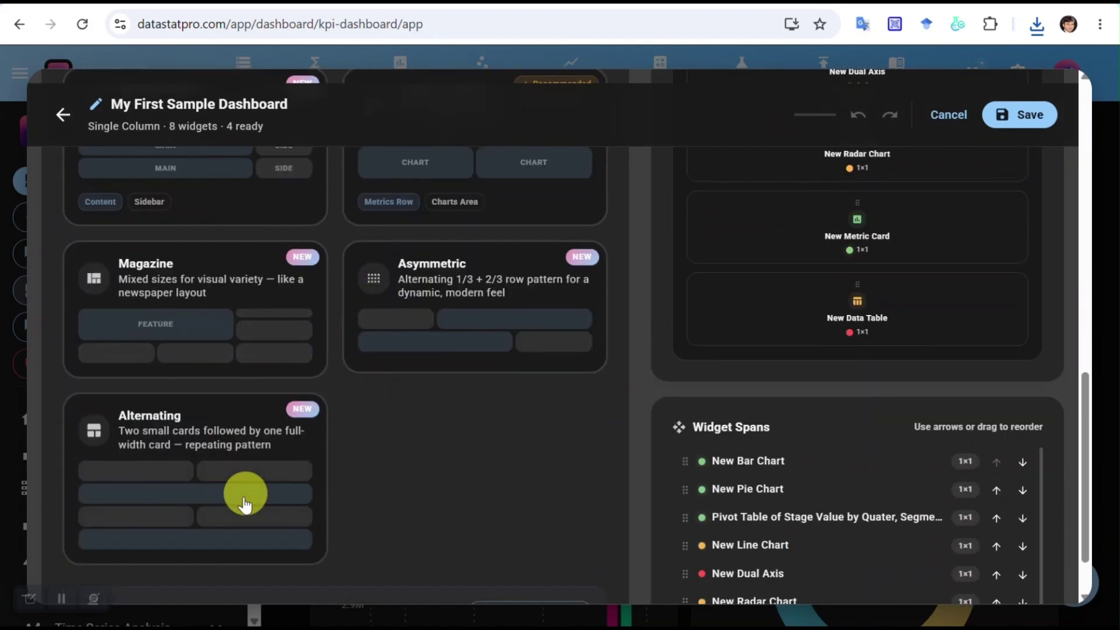
Apply the Alternating layout preset to the dashboard, save it, and review the rearranged widgets
left_click(219, 451)
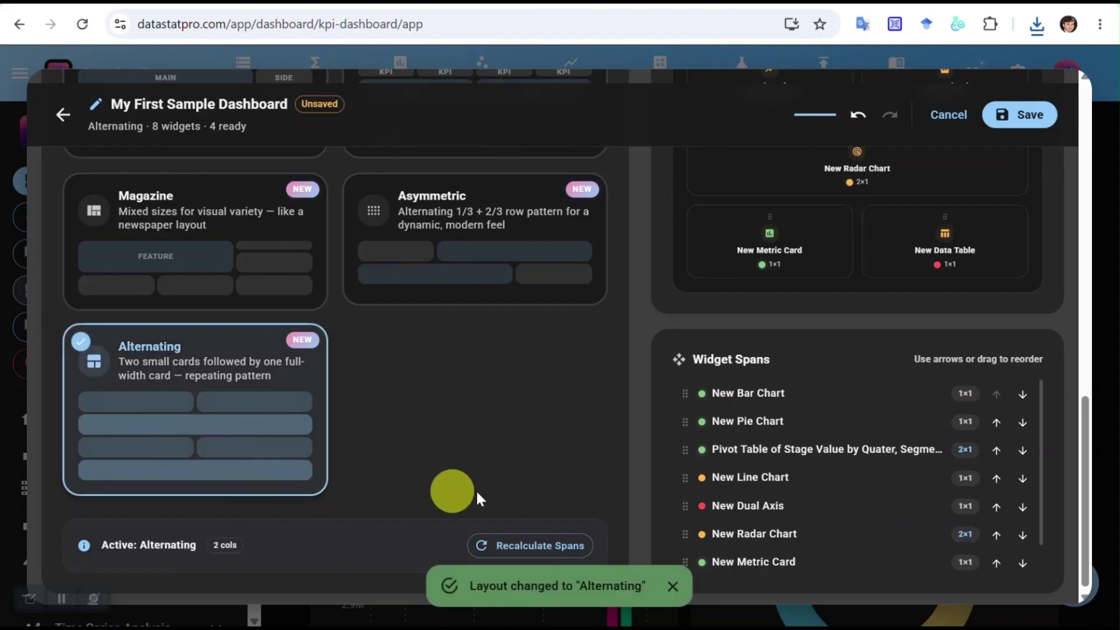
scroll(1026, 149, "up", 7)
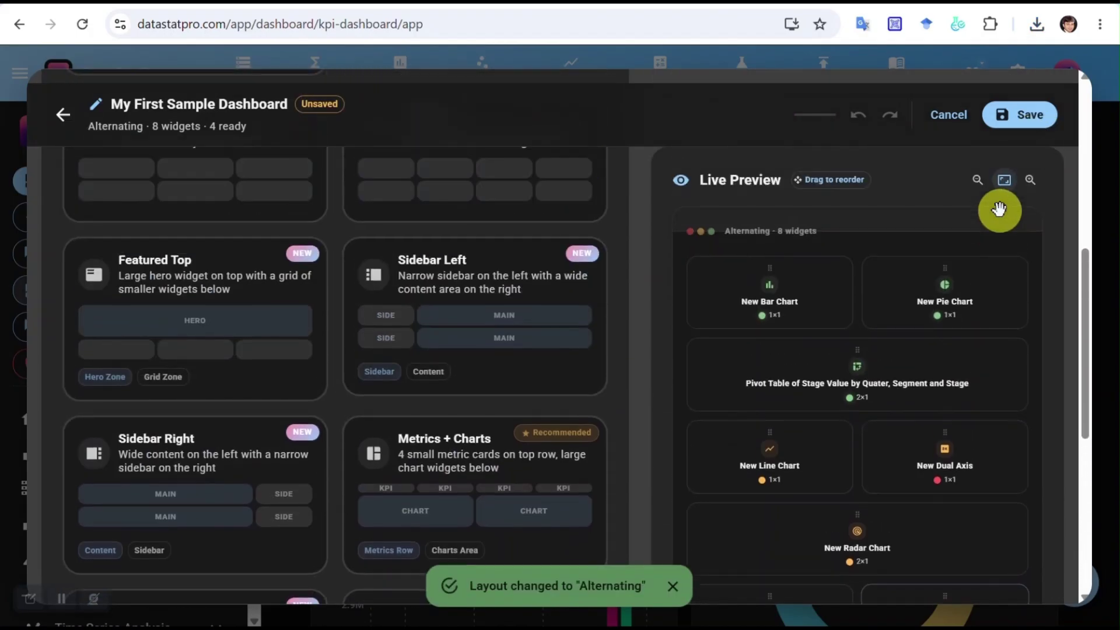
left_click(1018, 124)
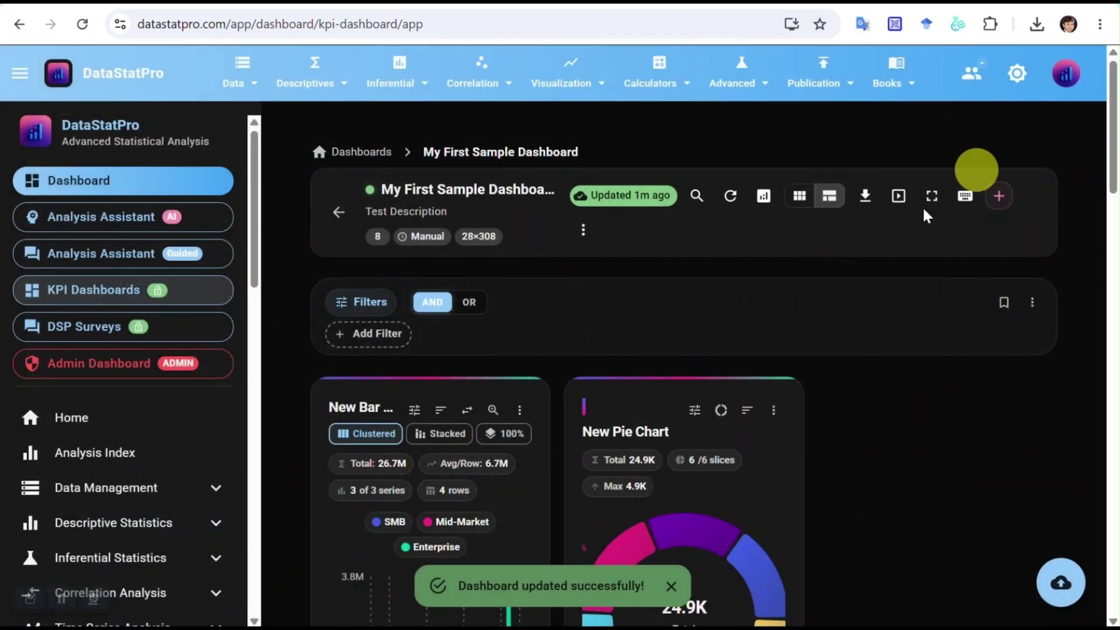
scroll(699, 459, "down", 12)
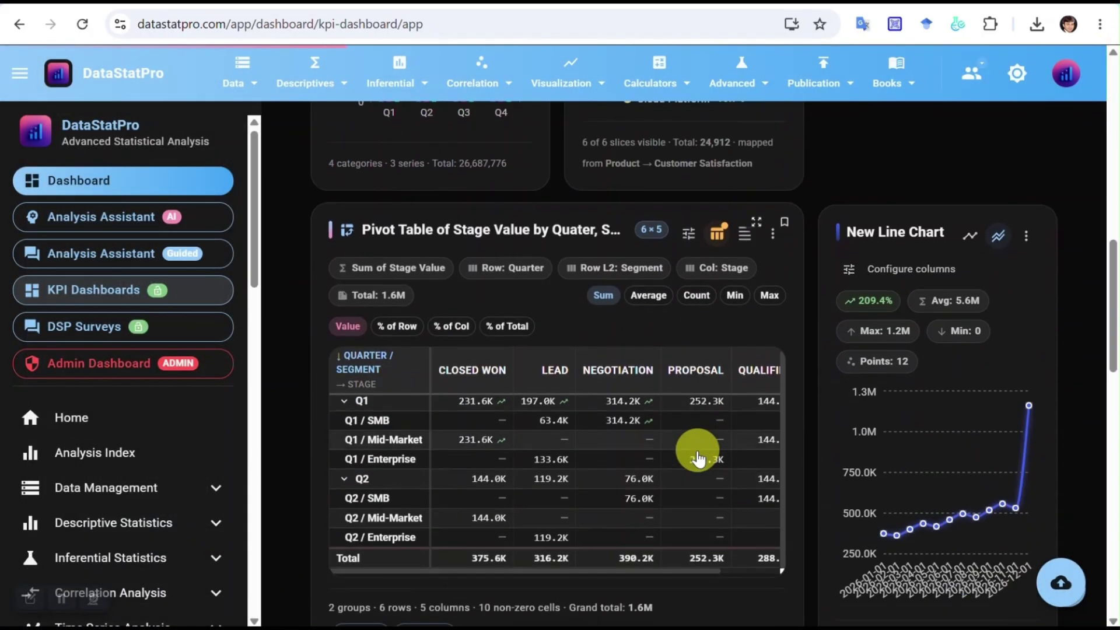
scroll(884, 293, "up", 12)
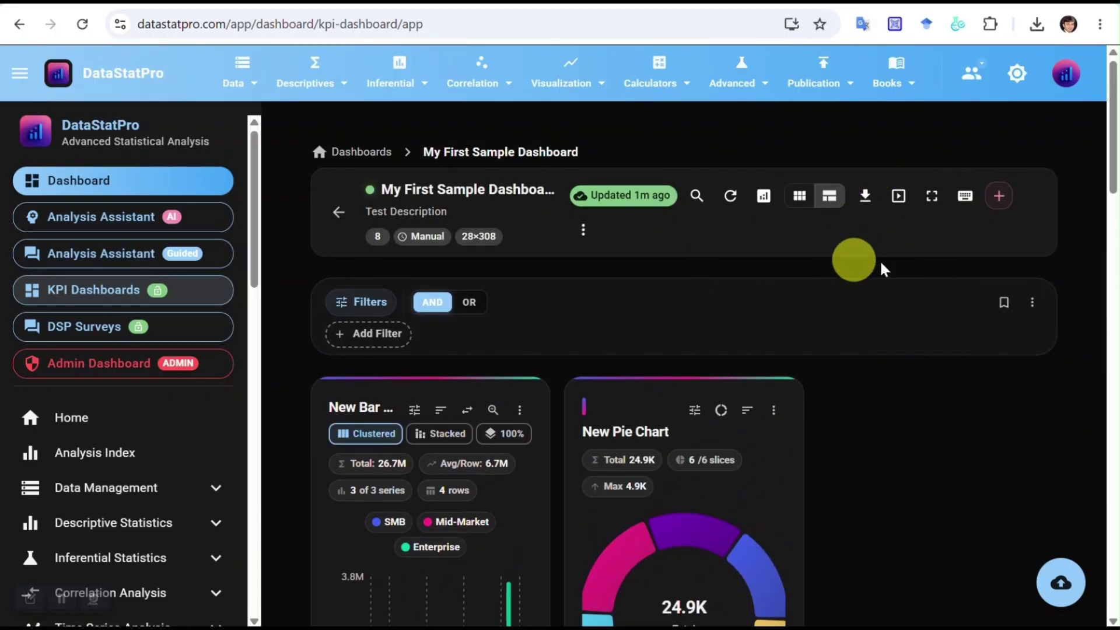
Reopen the dashboard's layout editor and move New Pie Chart ahead of New Bar Chart in the live preview
left_click(998, 201)
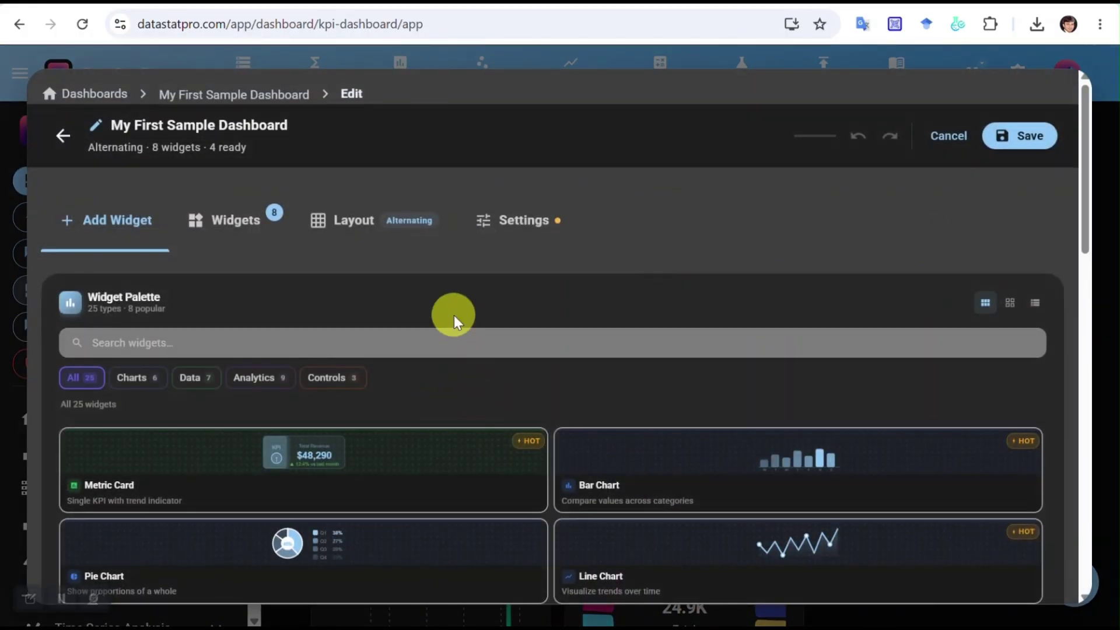
left_click(356, 227)
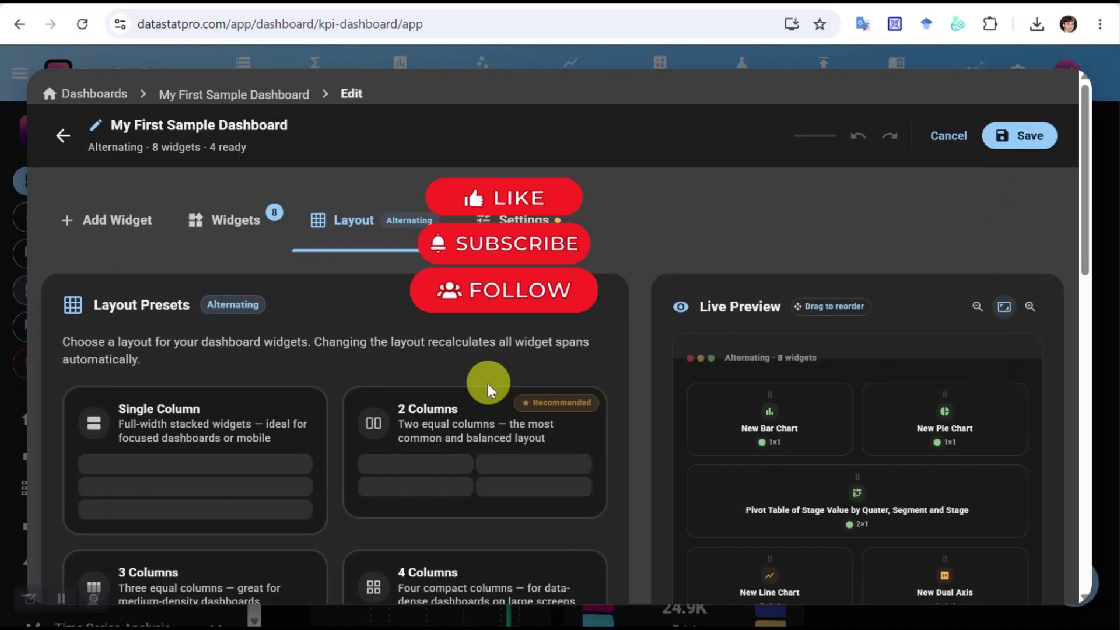
scroll(488, 384, "down", 4)
scroll(487, 384, "down", 8)
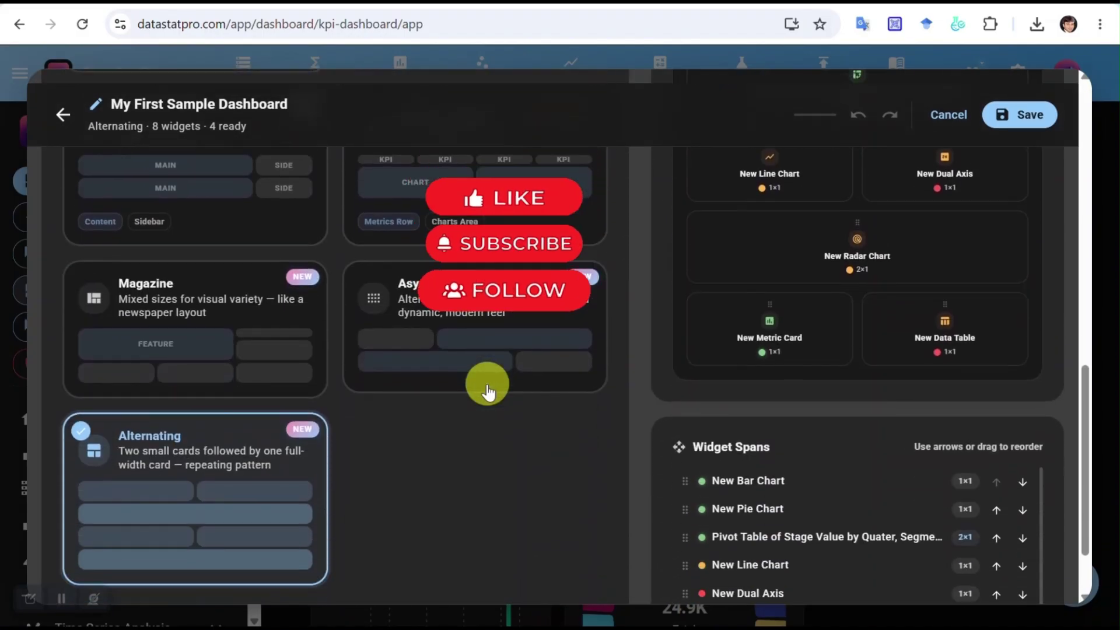
scroll(488, 388, "down", 2)
scroll(663, 388, "up", 10)
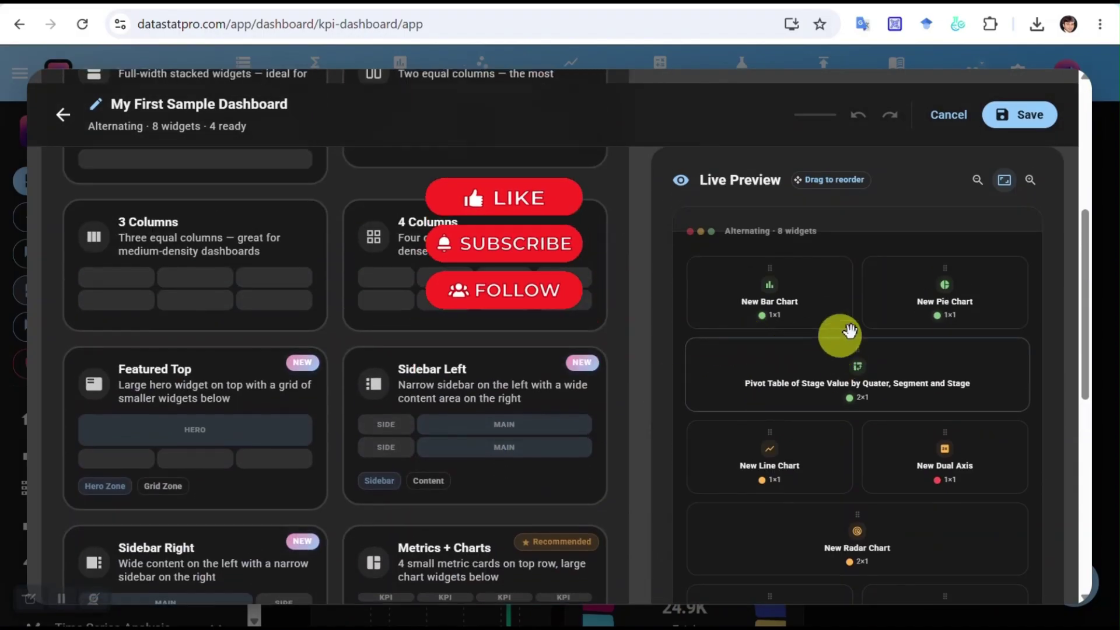
scroll(903, 377, "up", 5)
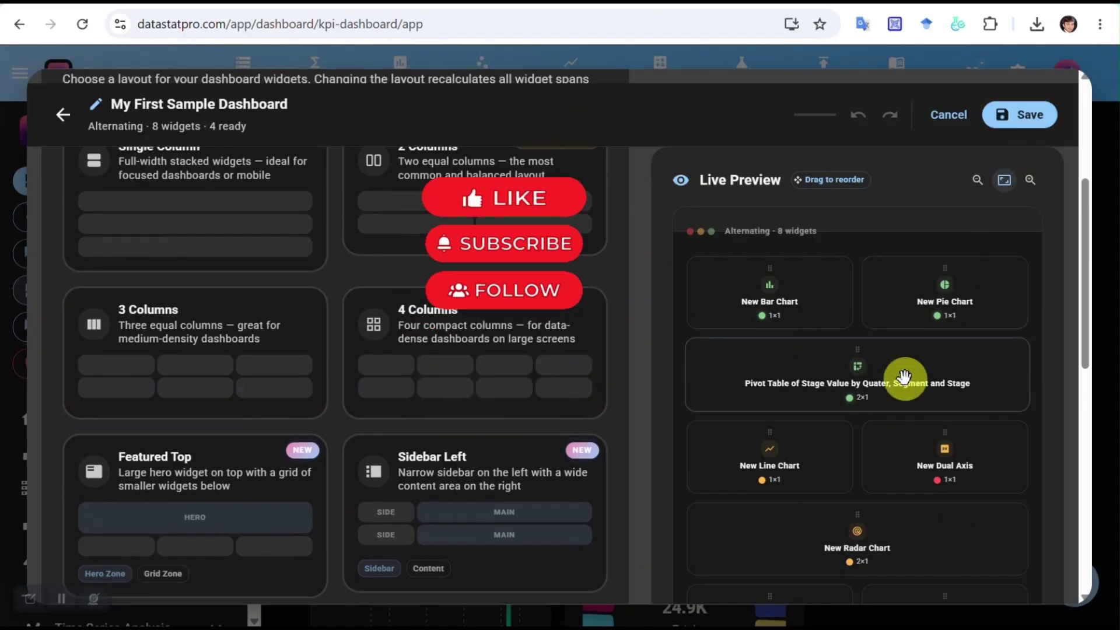
left_click_drag(968, 351, 789, 348)
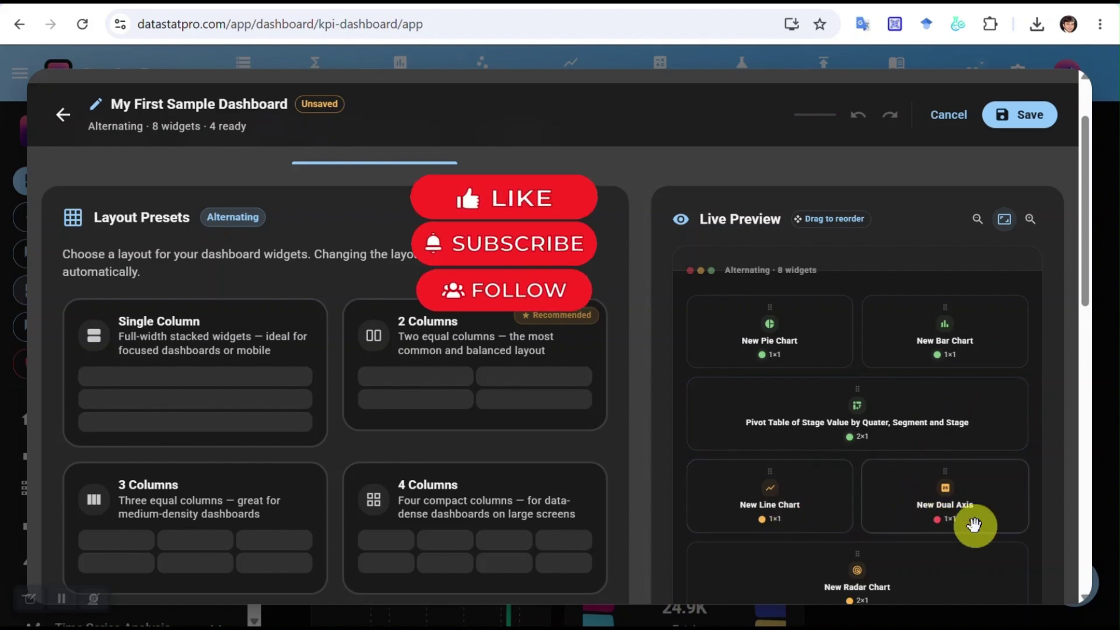
Move New Metric Card into New Radar Chart's full-width slot in the live preview and save the dashboard
scroll(945, 507, "down", 1)
scroll(946, 506, "down", 5)
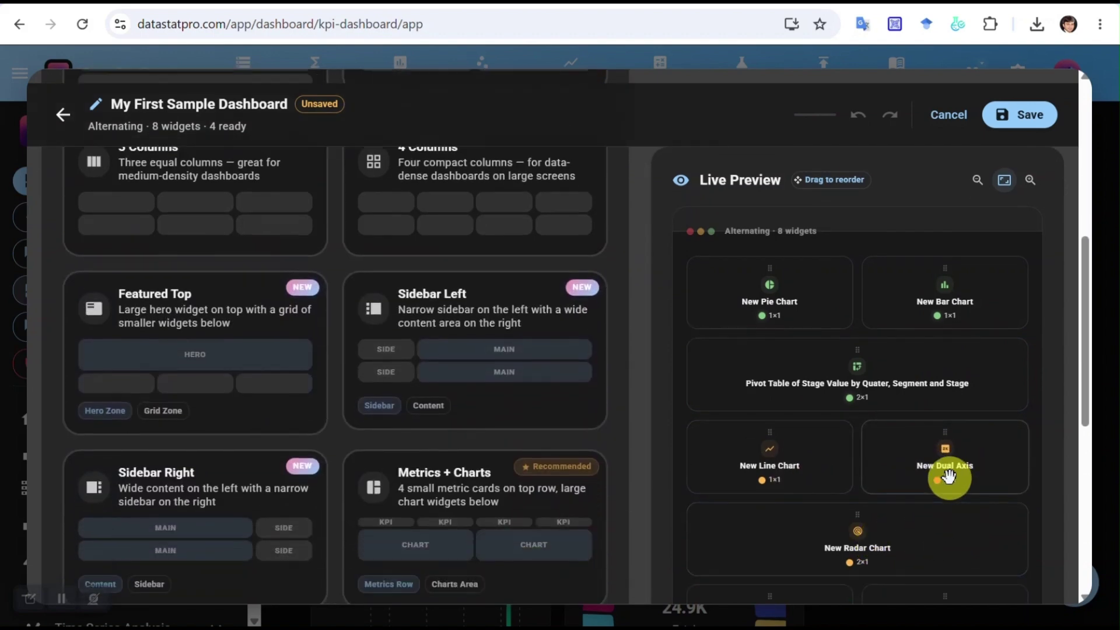
scroll(1060, 411, "down", 3)
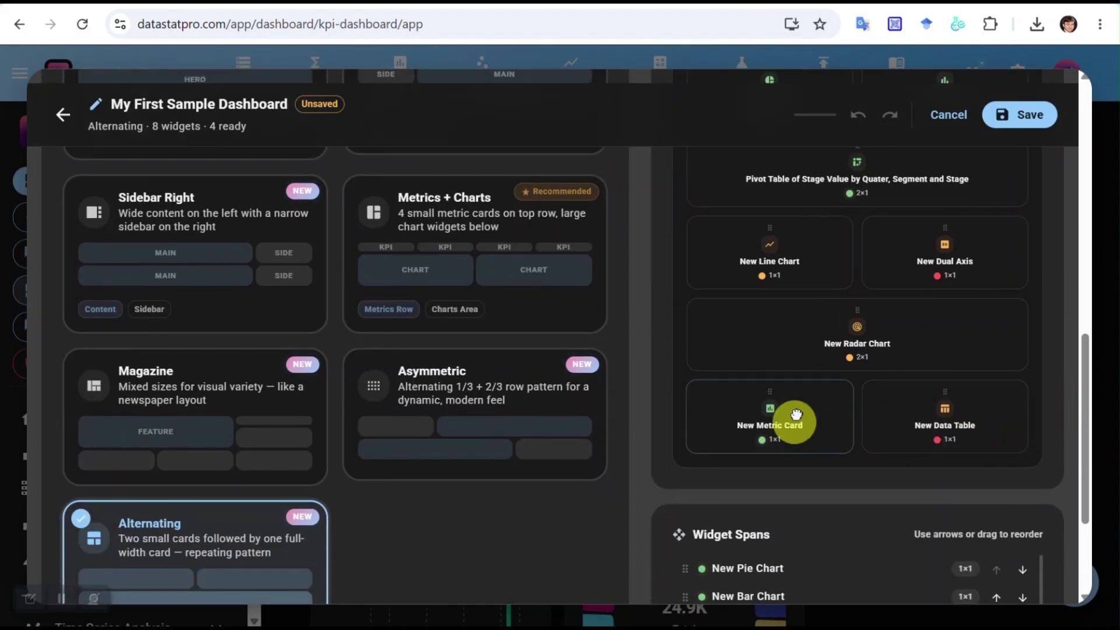
left_click_drag(797, 415, 863, 350)
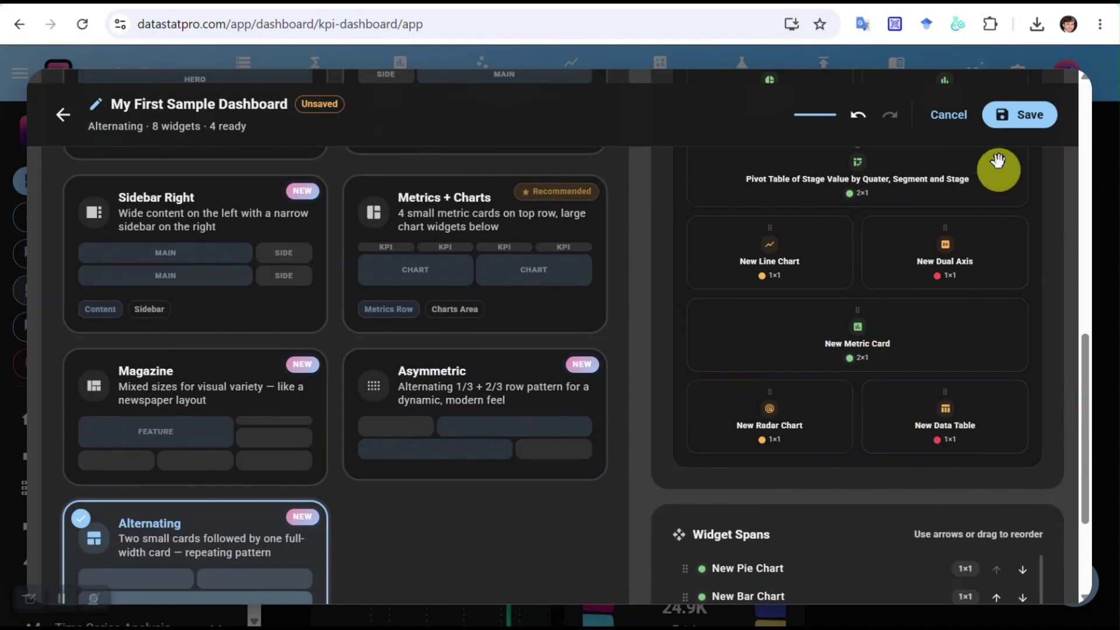
left_click(1018, 124)
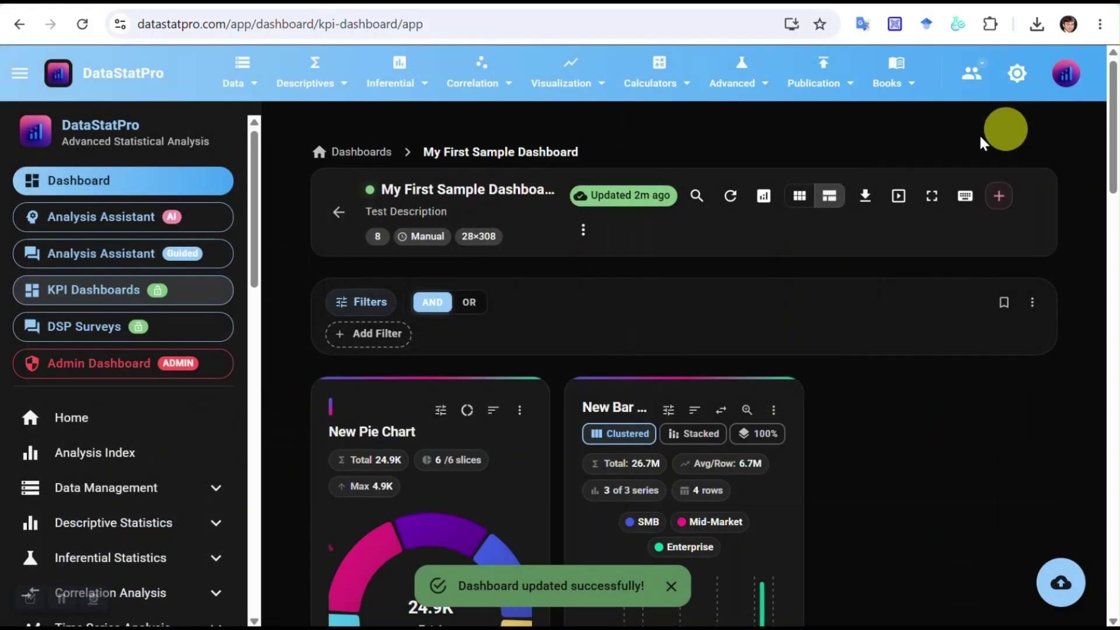
Collapse the navigation sidebar and review the reordered widgets across the full-width dashboard
left_click(19, 75)
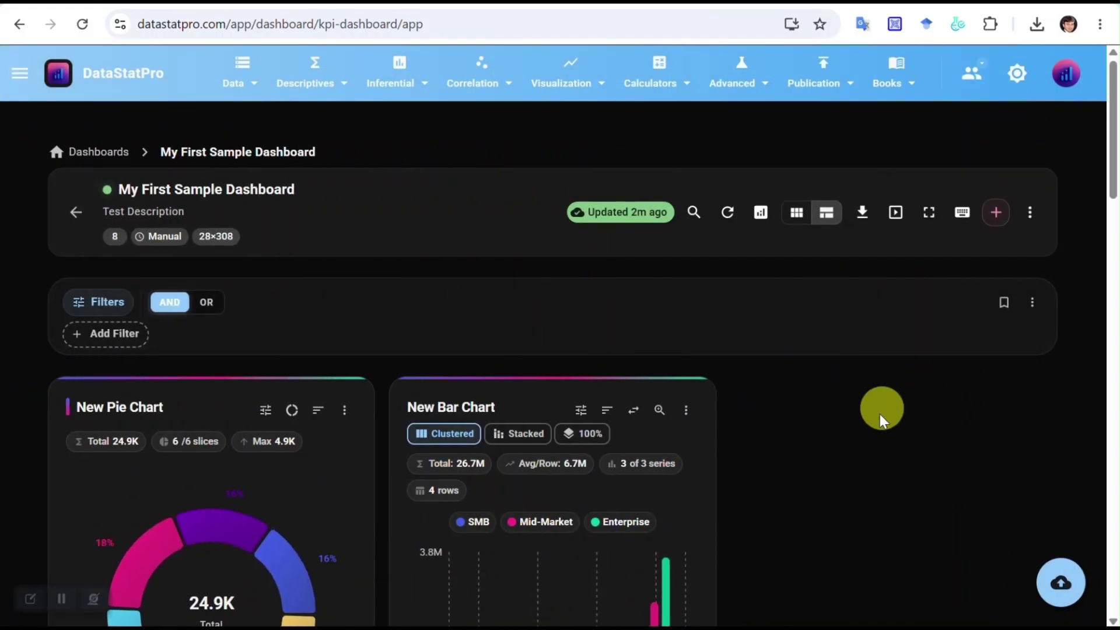
scroll(880, 414, "down", 15)
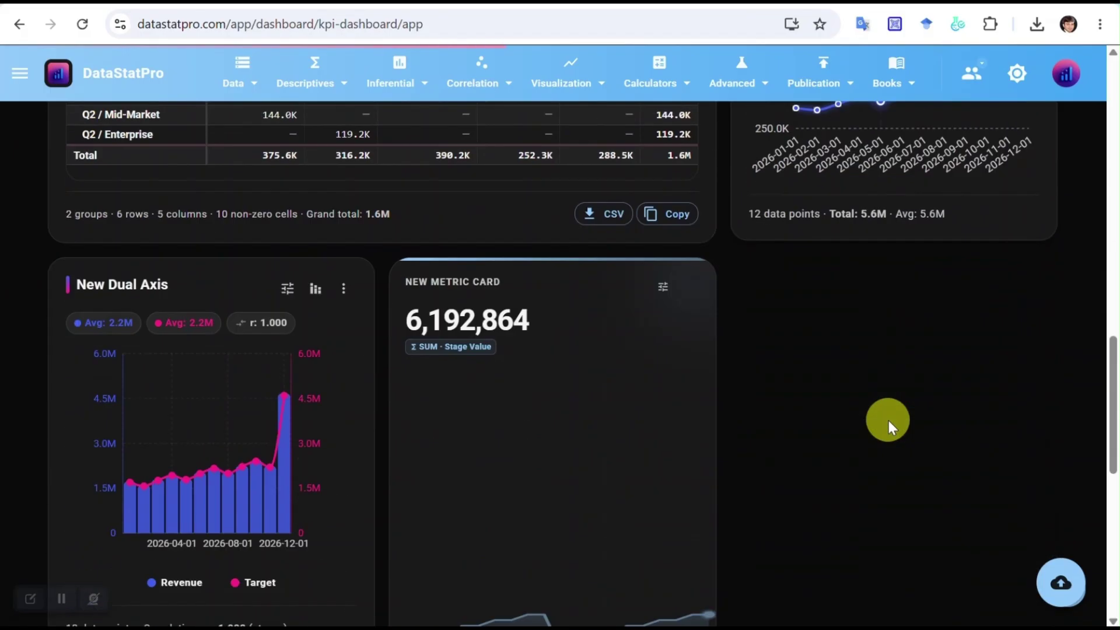
scroll(888, 421, "down", 10)
scroll(888, 421, "up", 15)
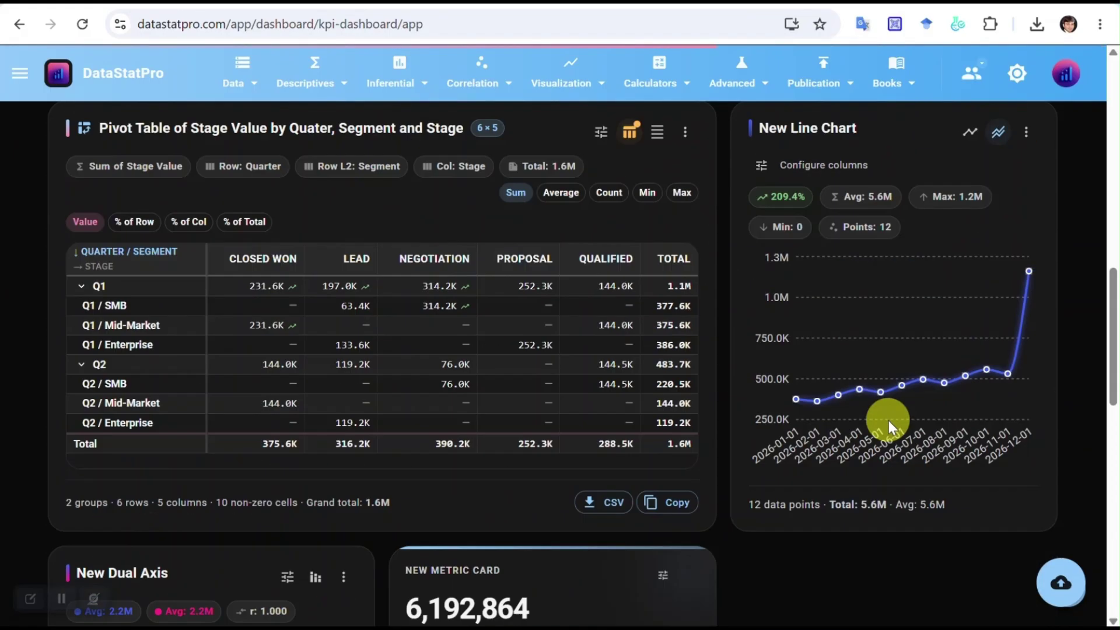
scroll(890, 424, "up", 10)
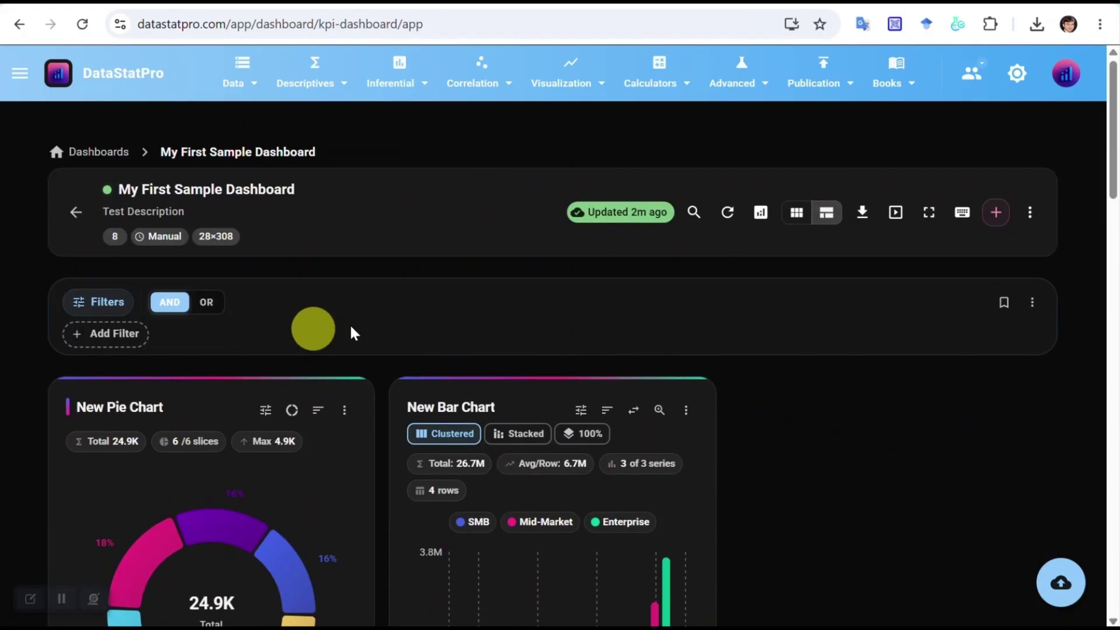
Return to the KPI Dashboards overview, restore the navigation sidebar, and show the dashboards as a list
left_click(61, 157)
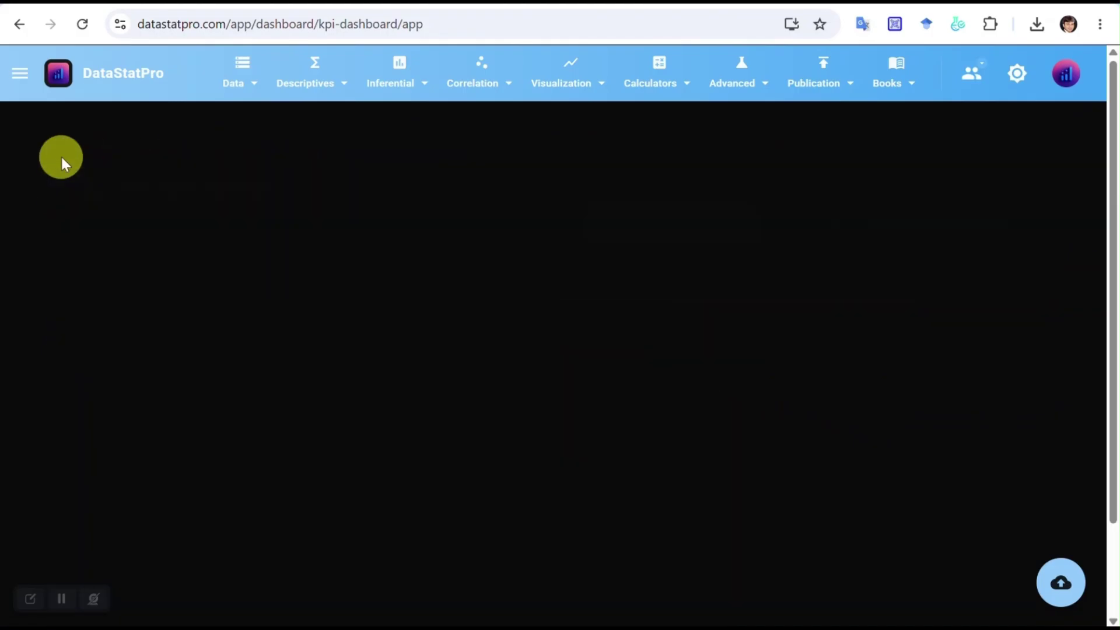
left_click(18, 92)
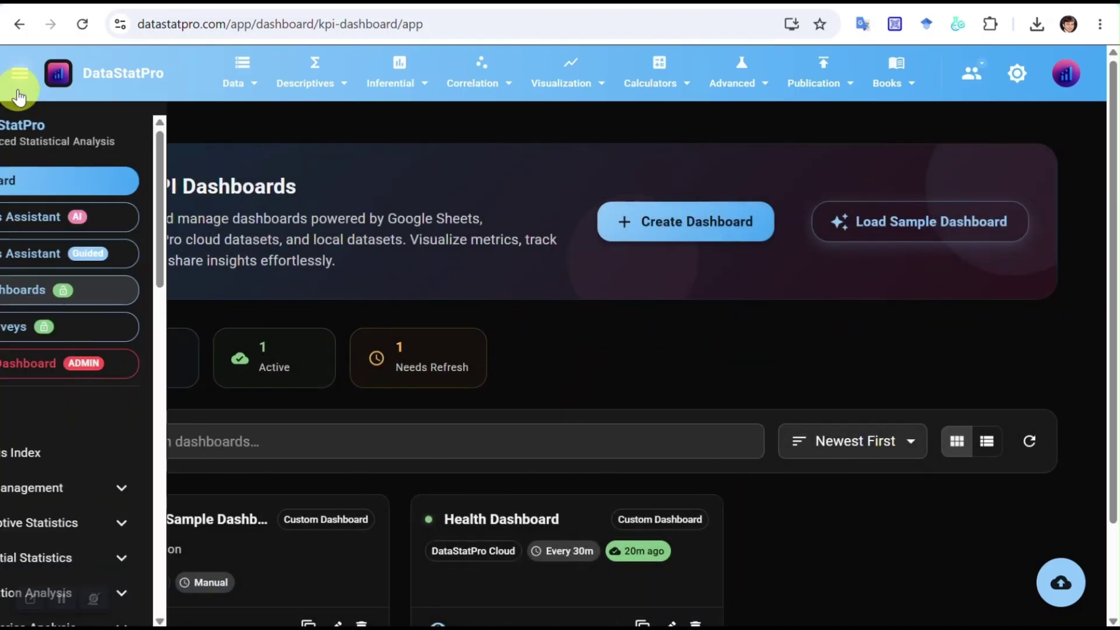
scroll(1018, 501, "down", 2)
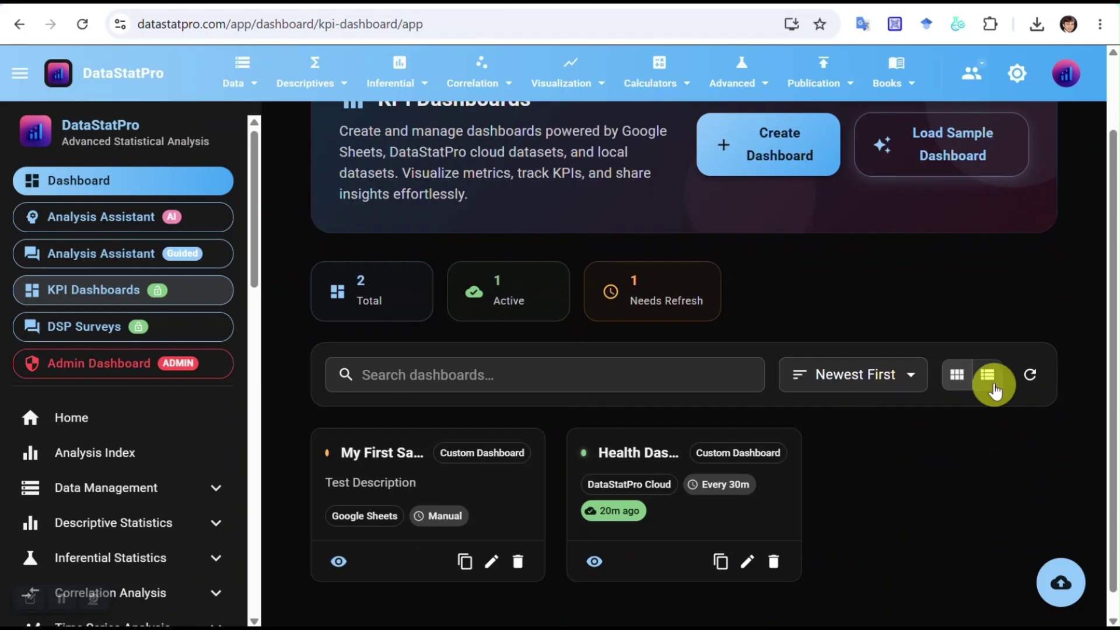
left_click(988, 377)
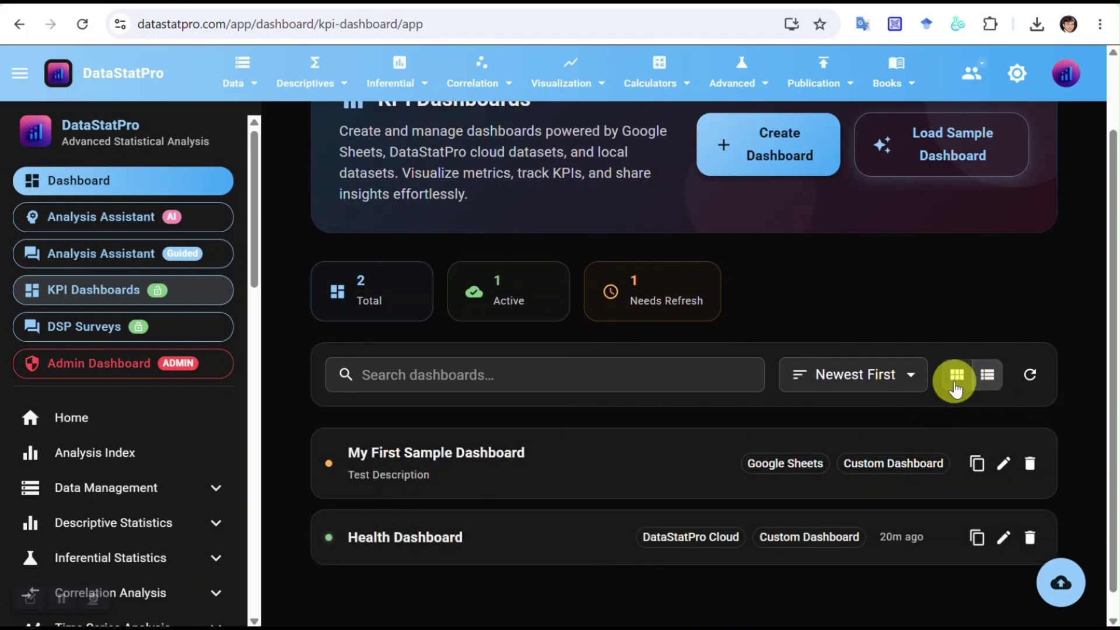
scroll(352, 415, "up", 2)
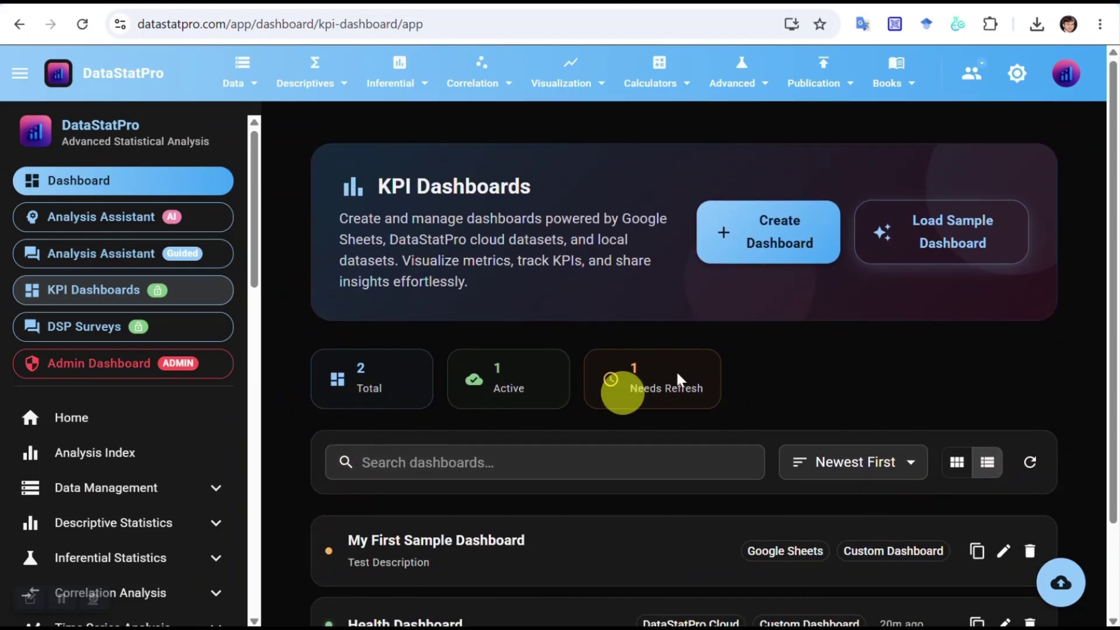
scroll(476, 518, "down", 2)
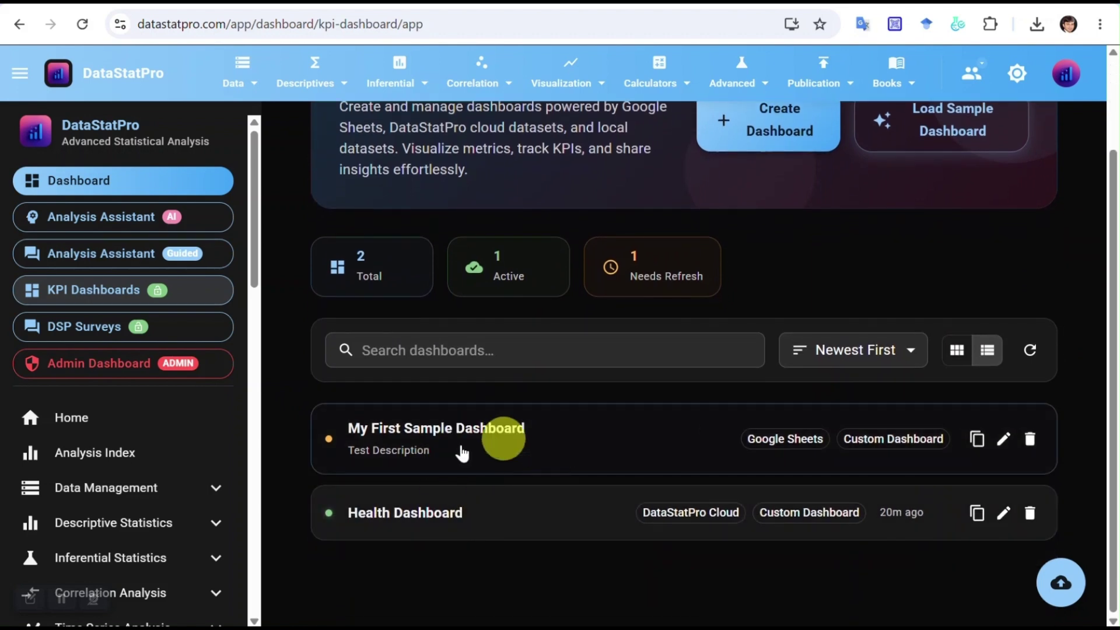
Open My First Sample Dashboard, review its widgets from the pie chart to the data table, and return to the dashboards list
left_click(496, 440)
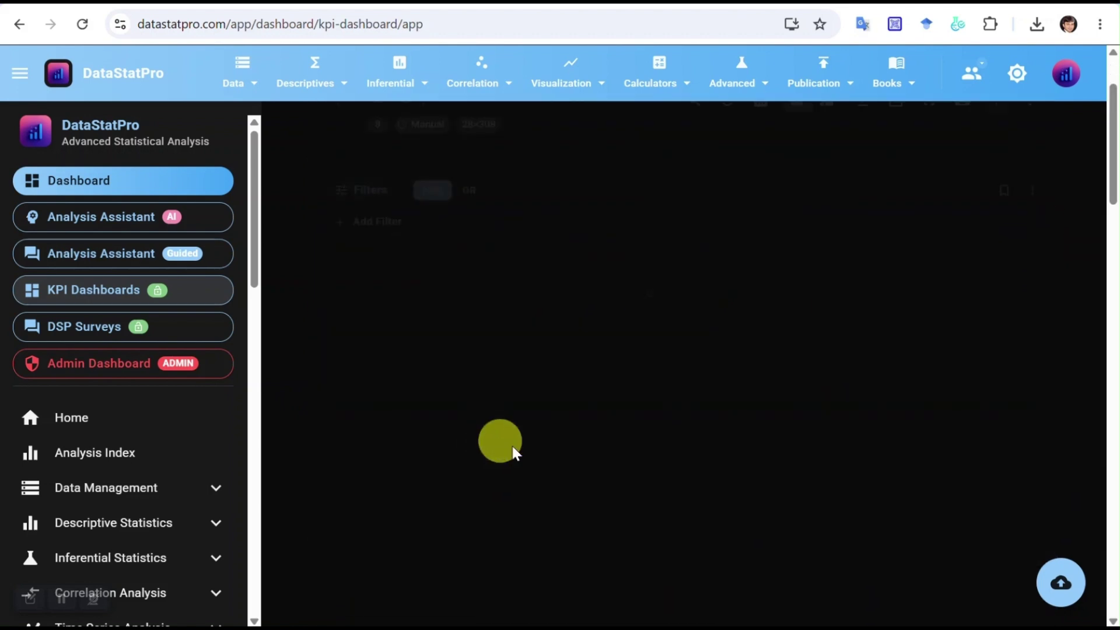
scroll(788, 390, "down", 6)
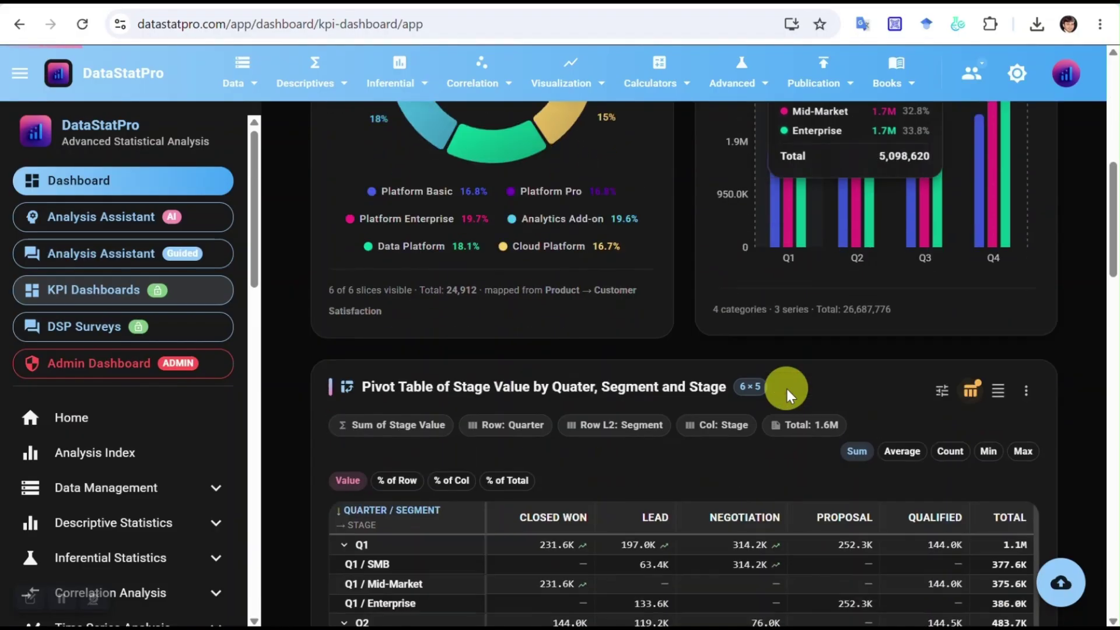
scroll(789, 450, "down", 18)
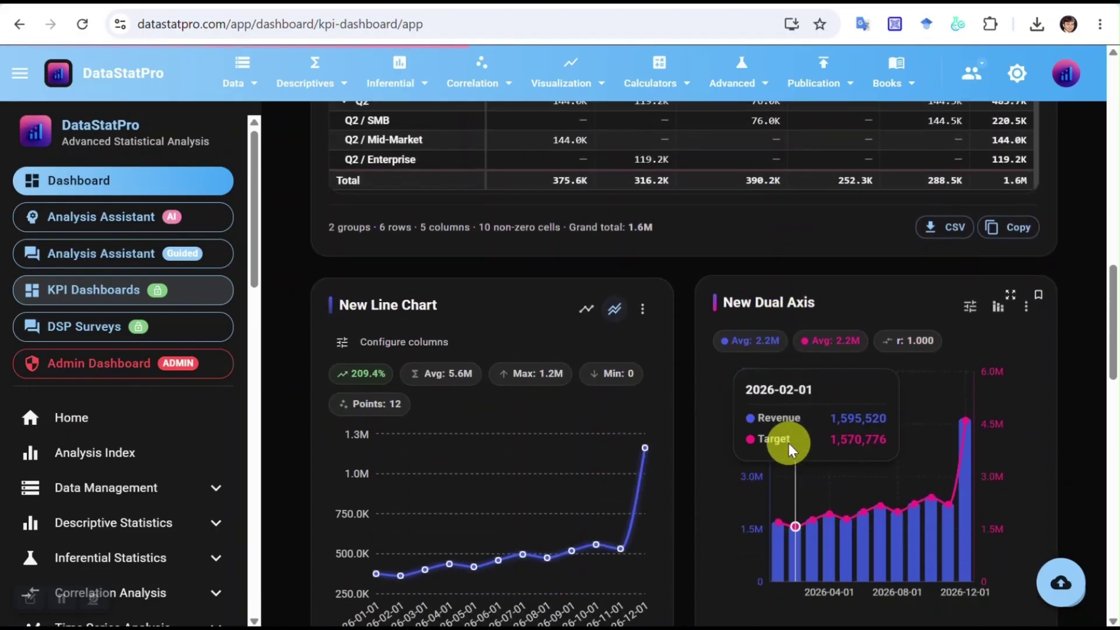
scroll(789, 443, "down", 2)
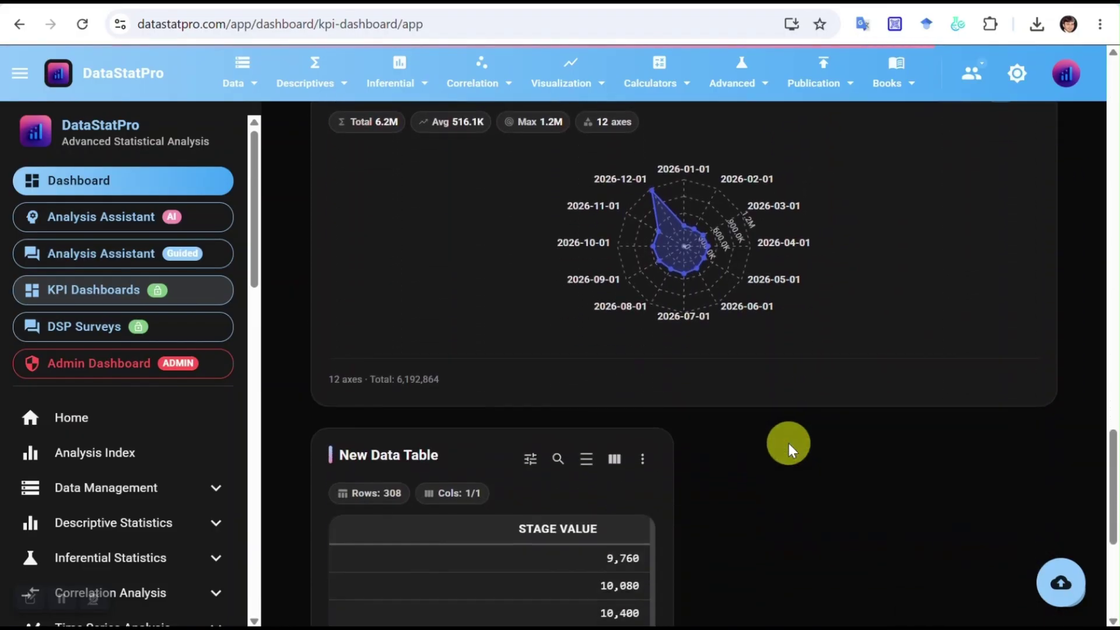
scroll(789, 443, "up", 6)
scroll(789, 444, "down", 5)
scroll(789, 444, "down", 6)
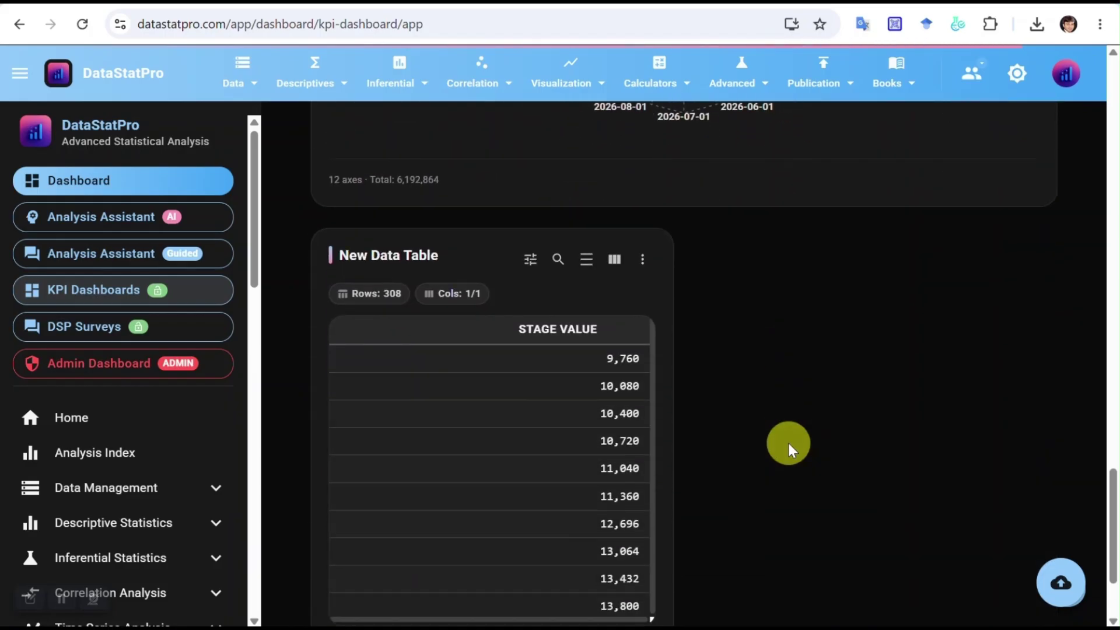
scroll(789, 443, "up", 20)
scroll(789, 443, "up", 8)
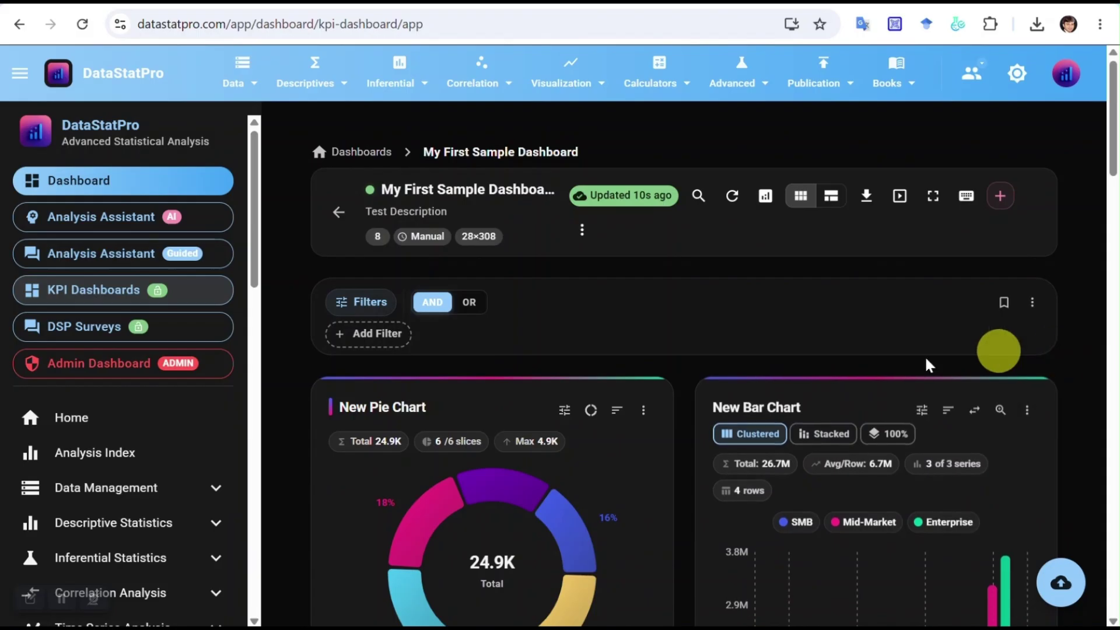
left_click(336, 215)
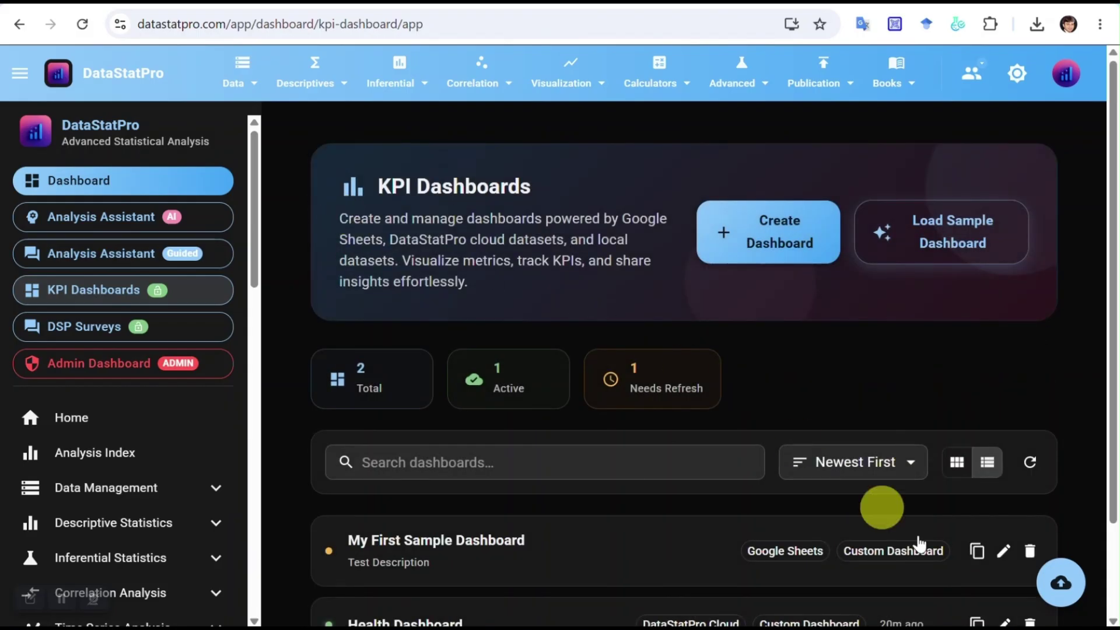